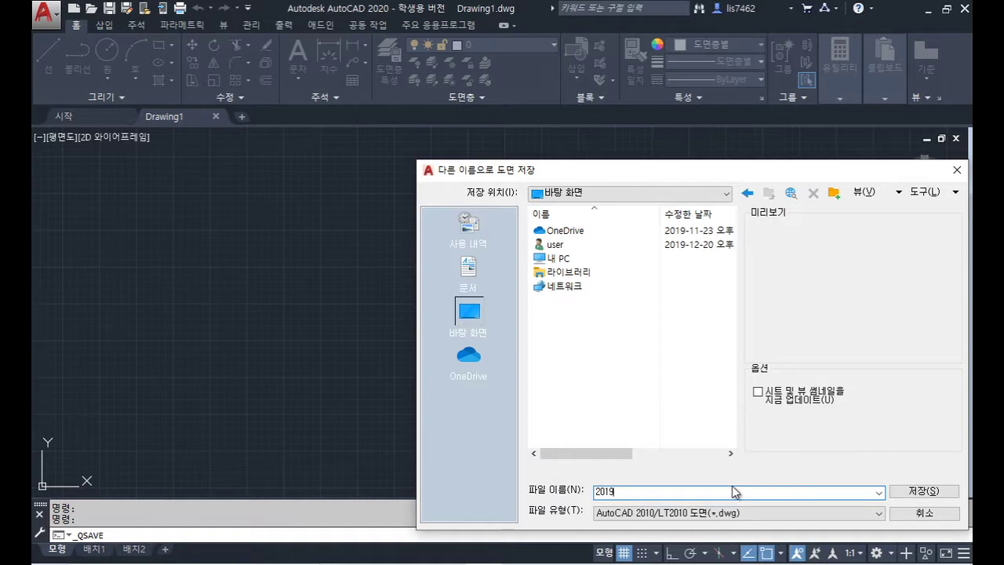
Step: Save the blank drawing to the desktop under the file name 20191225.dwg
{"action": "type", "text": "225"}
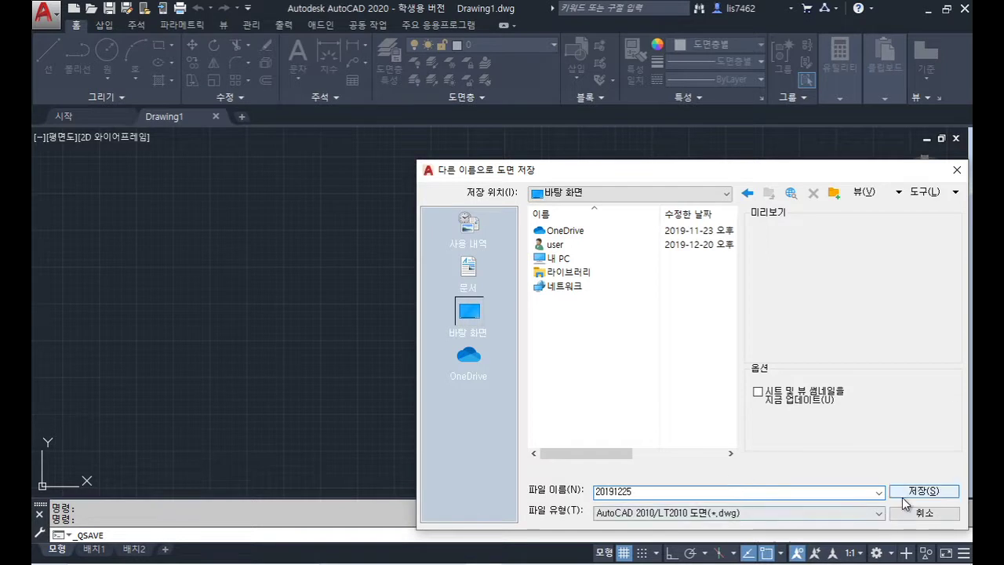
{"action": "left_click_drag", "start_coordinate": [672, 495], "coordinate": [540, 498]}
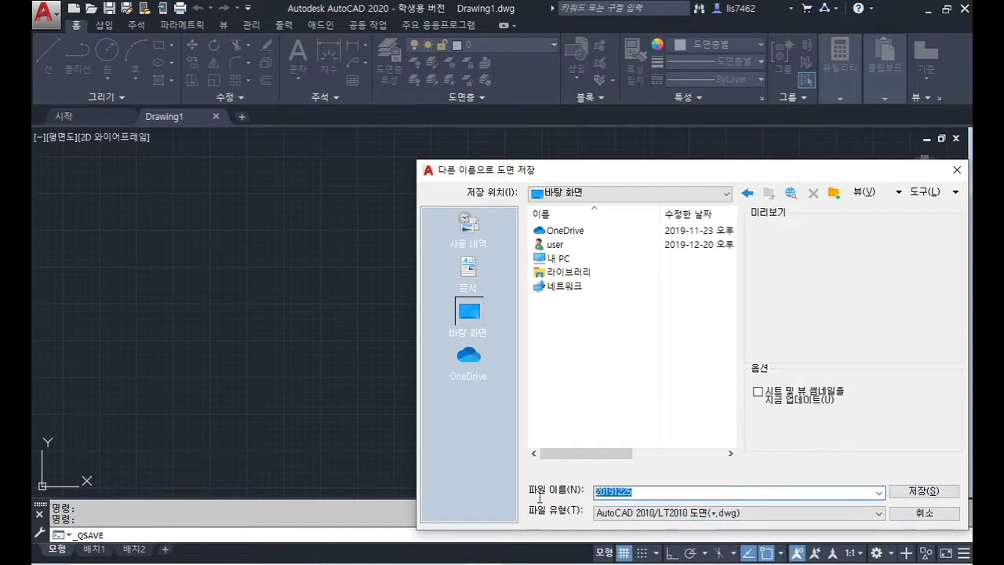
{"action": "left_click", "coordinate": [652, 493]}
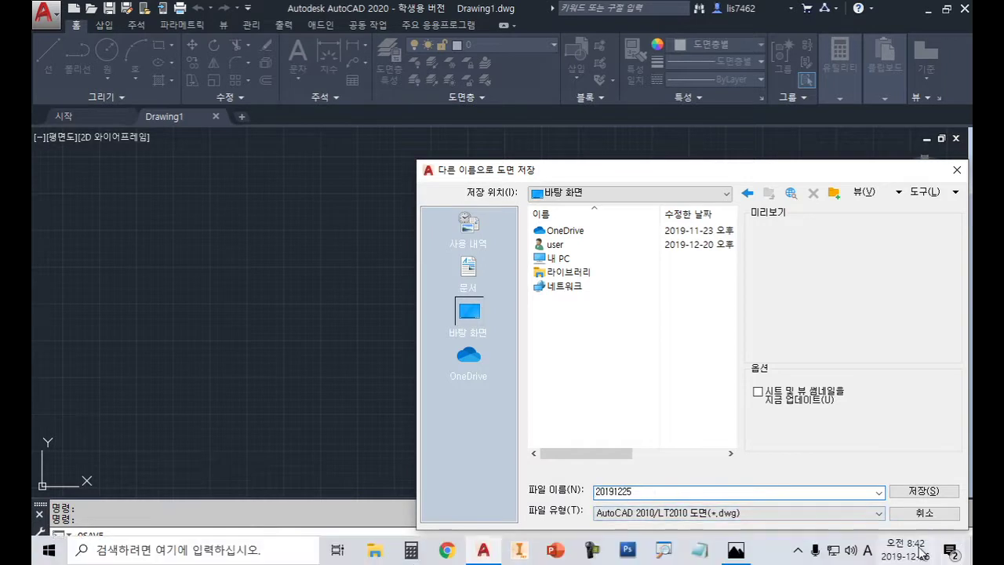
{"action": "left_click", "coordinate": [926, 491]}
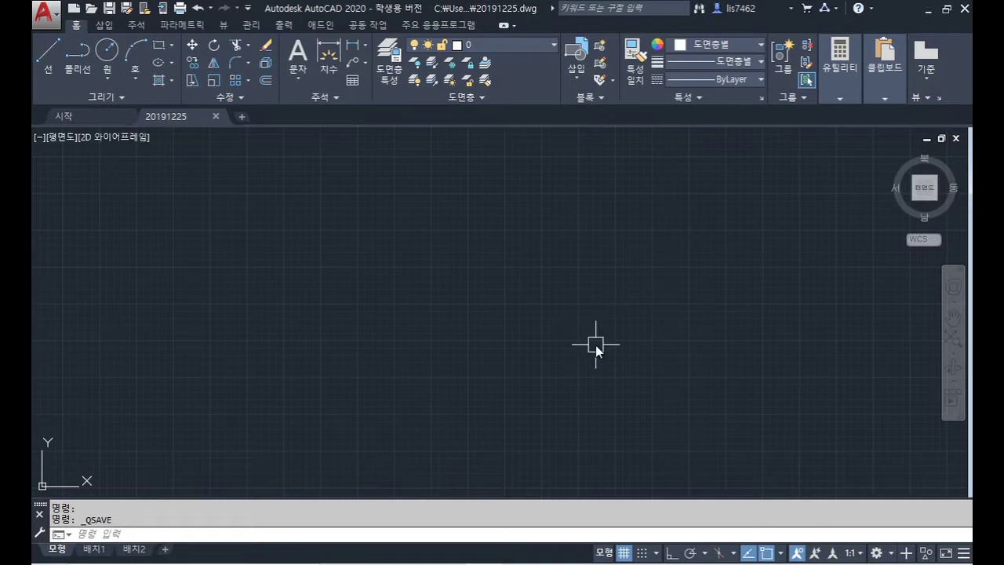
Step: Open Layer Properties with LA and add new layers 도면층1 through 도면층7
{"action": "type", "text": "la"}
{"action": "key", "text": "Return"}
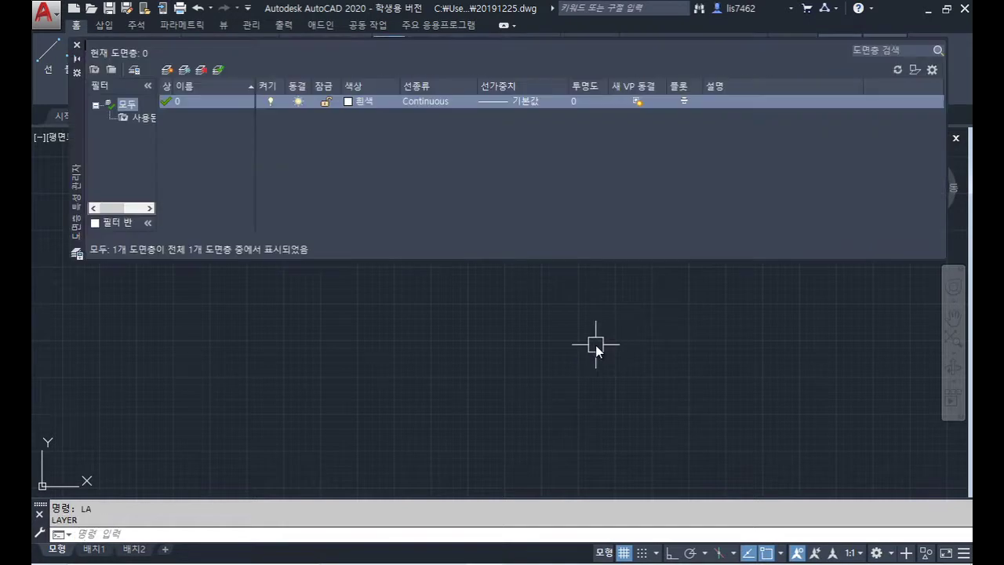
{"action": "left_click", "coordinate": [167, 70]}
{"action": "left_click", "coordinate": [167, 70]}
{"action": "left_click", "coordinate": [167, 70]}
{"action": "left_click", "coordinate": [167, 69]}
{"action": "left_click", "coordinate": [167, 70]}
{"action": "left_click", "coordinate": [167, 70]}
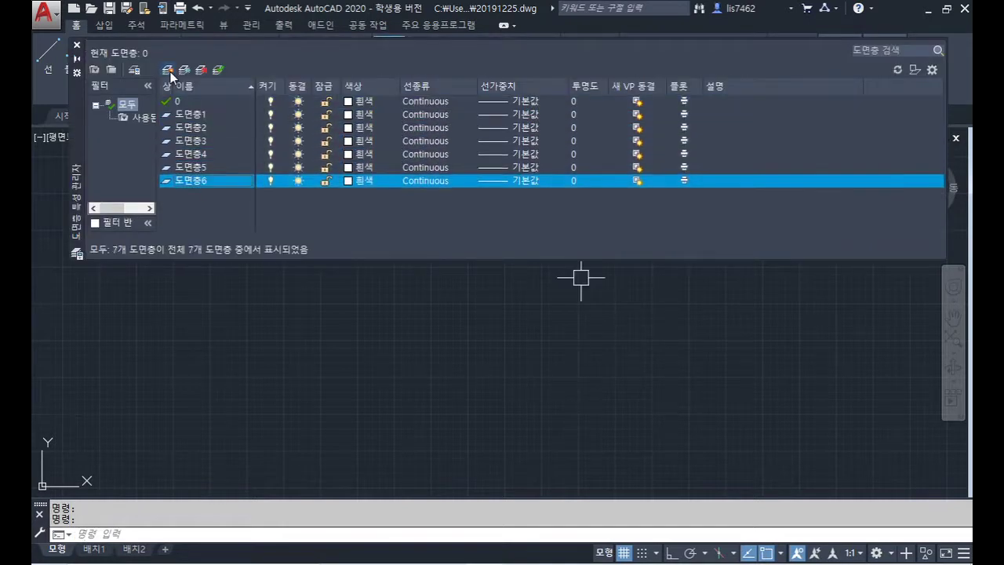
{"action": "left_click", "coordinate": [167, 70]}
Step: Rename the first three new layers to 외형선, 중심선 and 숨은선
{"action": "left_click", "coordinate": [190, 114]}
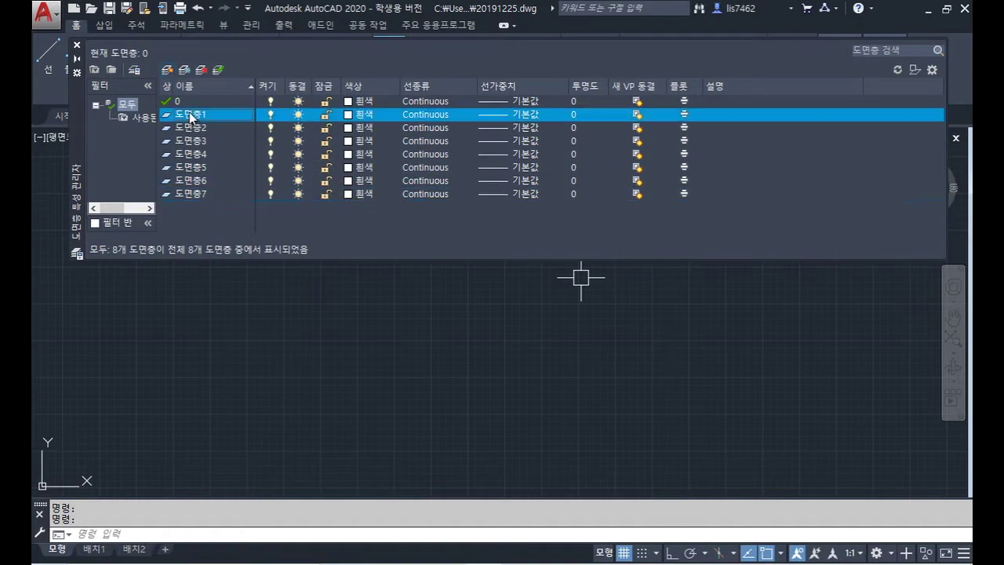
{"action": "left_click", "coordinate": [190, 114]}
{"action": "type", "text": "외형선"}
{"action": "key", "text": "Return"}
{"action": "key", "text": "Down"}
{"action": "key", "text": "F2"}
{"action": "type", "text": "중시"}
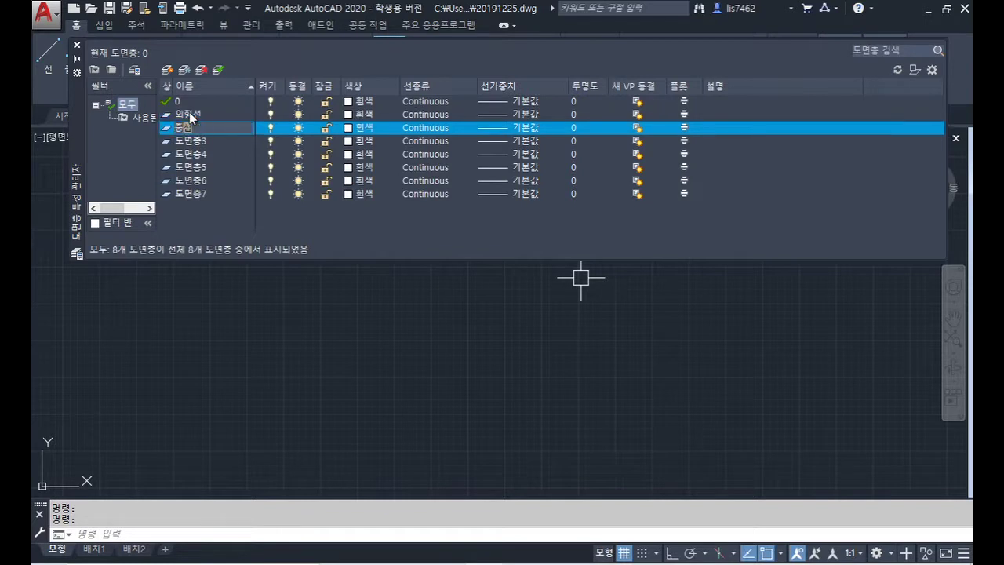
{"action": "type", "text": "선"}
{"action": "key", "text": "Return"}
{"action": "key", "text": "Down"}
{"action": "key", "text": "F2"}
{"action": "type", "text": "숨은ㅅ선"}
{"action": "key", "text": "Return"}
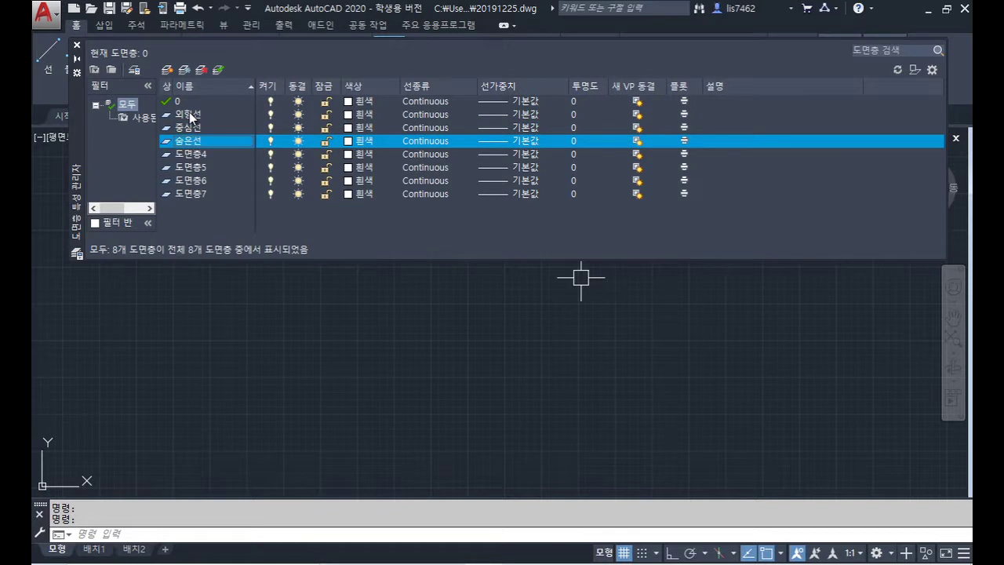
Step: Rename the remaining four layers to 가상선, 치수선, 문자 and 윤곽선
{"action": "key", "text": "Down"}
{"action": "key", "text": "F2"}
{"action": "type", "text": "가상선"}
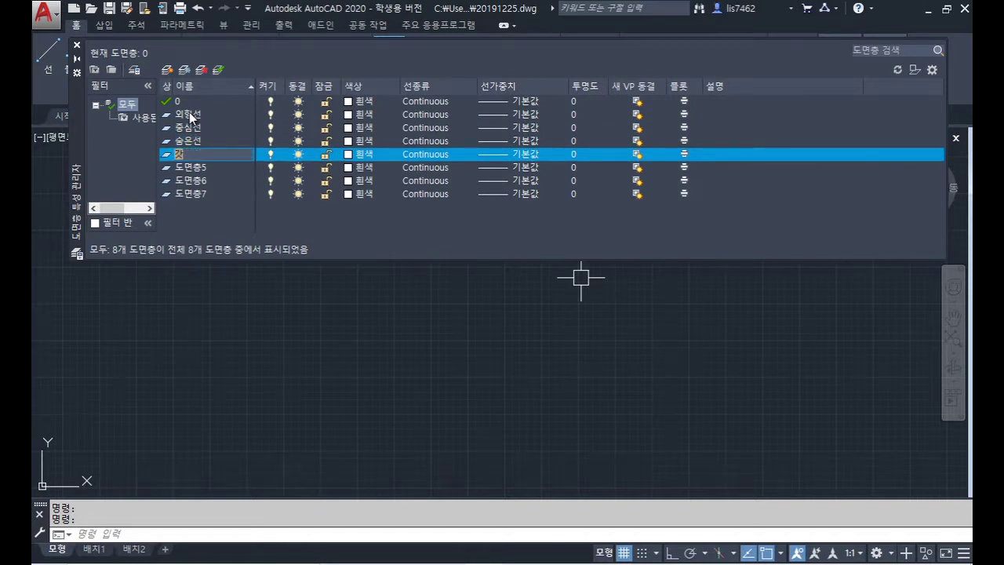
{"action": "key", "text": "Return"}
{"action": "key", "text": "Down"}
{"action": "key", "text": "F2"}
{"action": "type", "text": "치수선"}
{"action": "key", "text": "Return"}
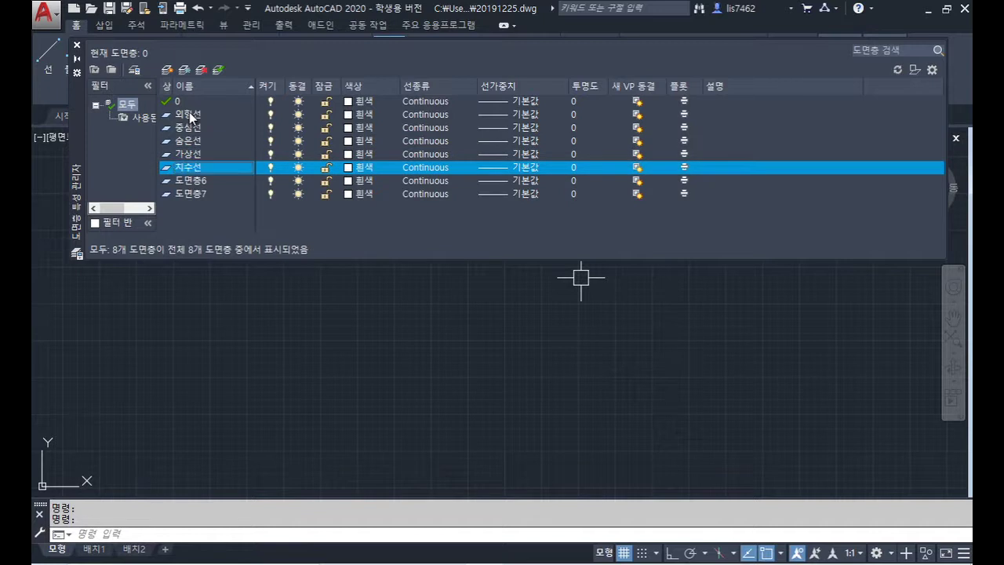
{"action": "key", "text": "Down"}
{"action": "key", "text": "F2"}
{"action": "type", "text": "문자"}
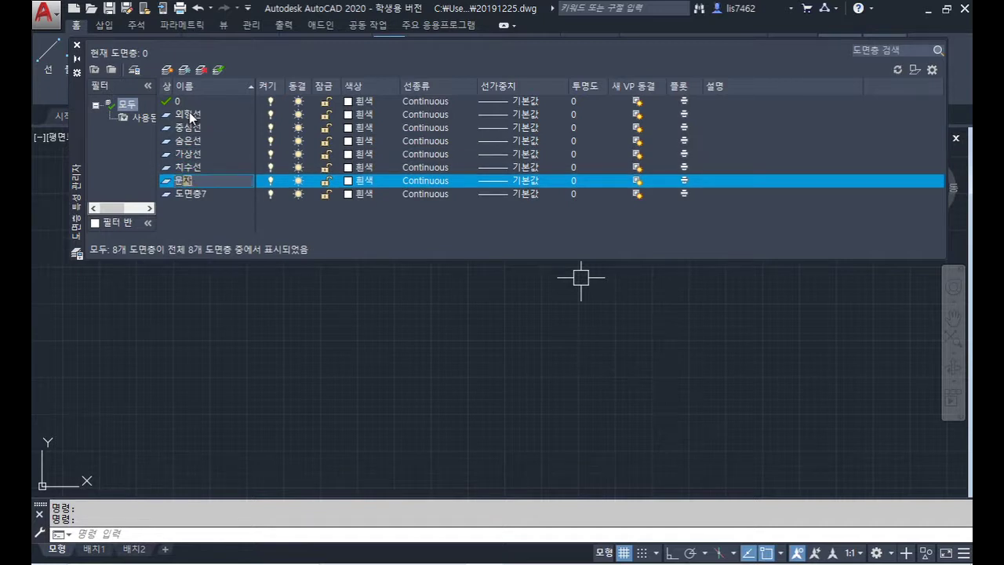
{"action": "key", "text": "Return"}
{"action": "key", "text": "Down"}
{"action": "key", "text": "F2"}
{"action": "type", "text": "온"}
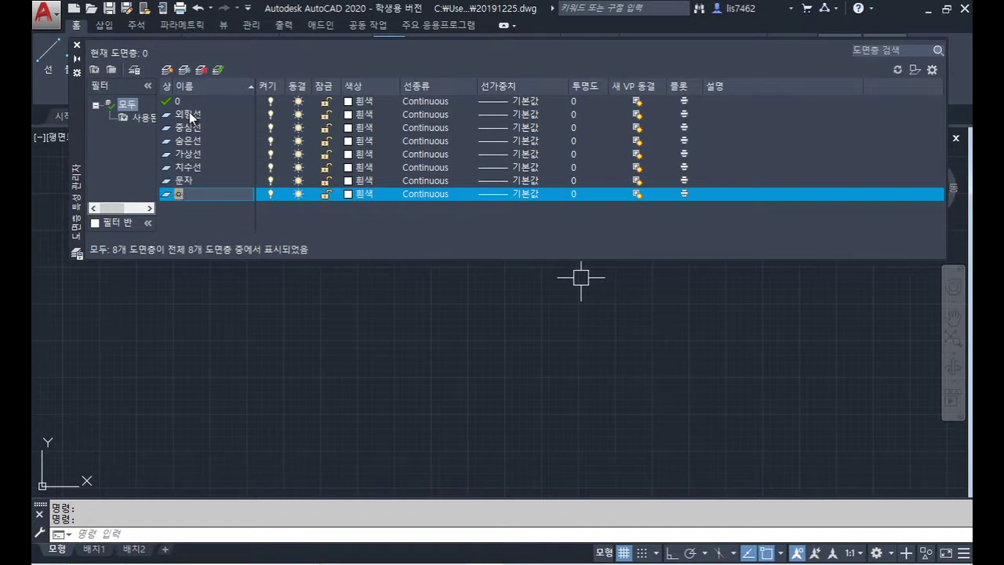
{"action": "type", "text": "곽선"}
{"action": "key", "text": "Return"}
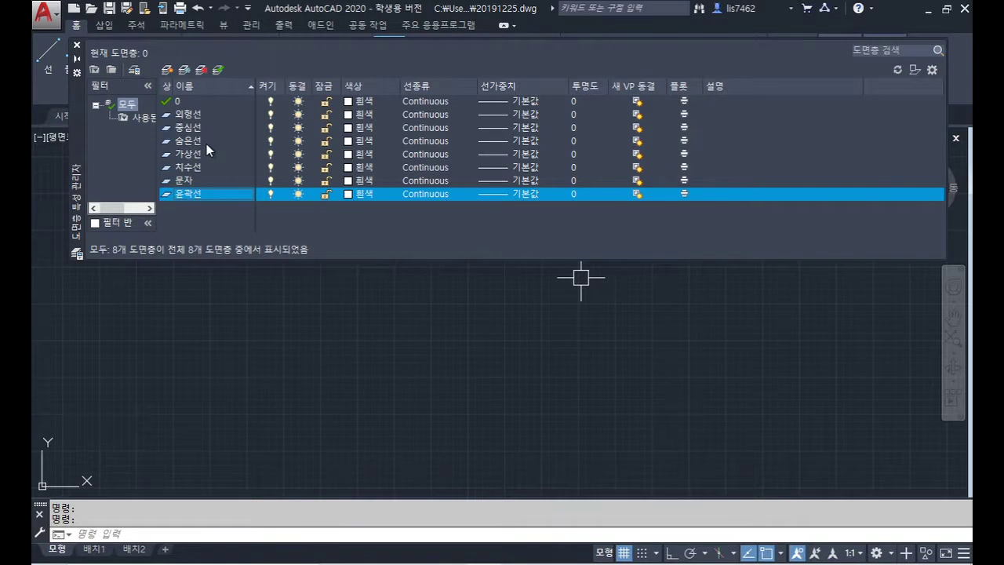
Step: Color layer 외형선 green (3), 숨은선 yellow (2) and 가상선 red (1)
{"action": "left_click", "coordinate": [198, 116]}
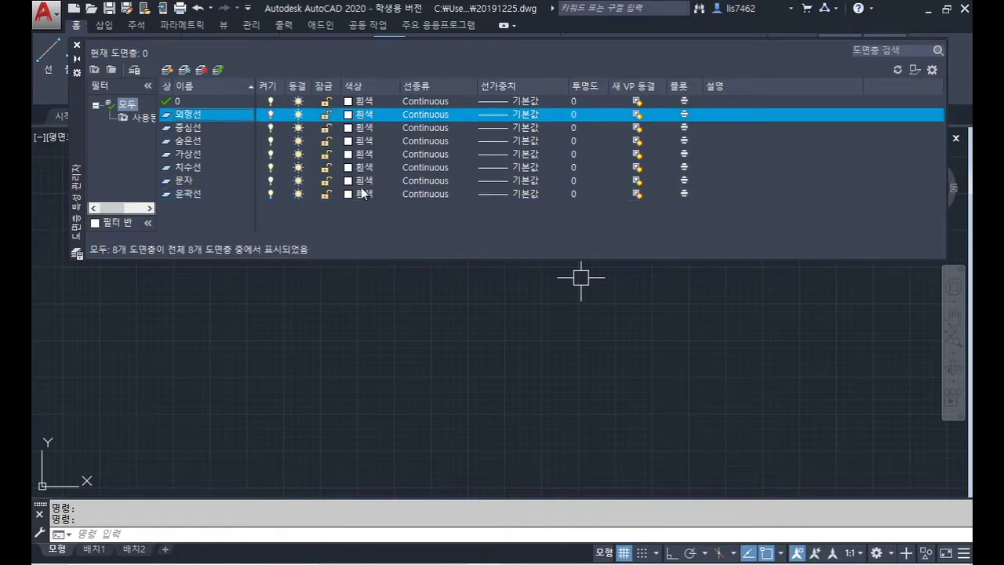
{"action": "left_click", "coordinate": [349, 116]}
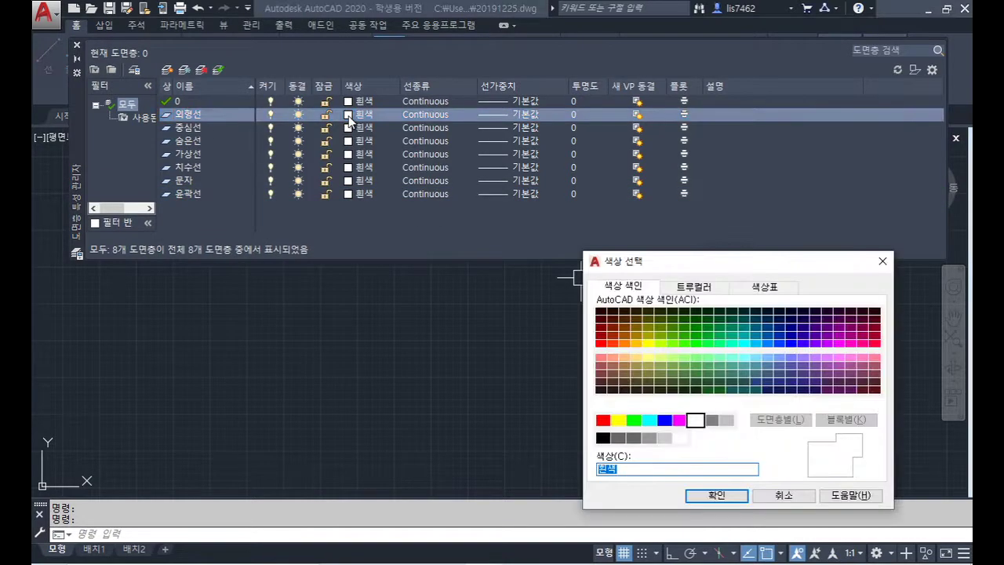
{"action": "type", "text": "3"}
{"action": "key", "text": "Return"}
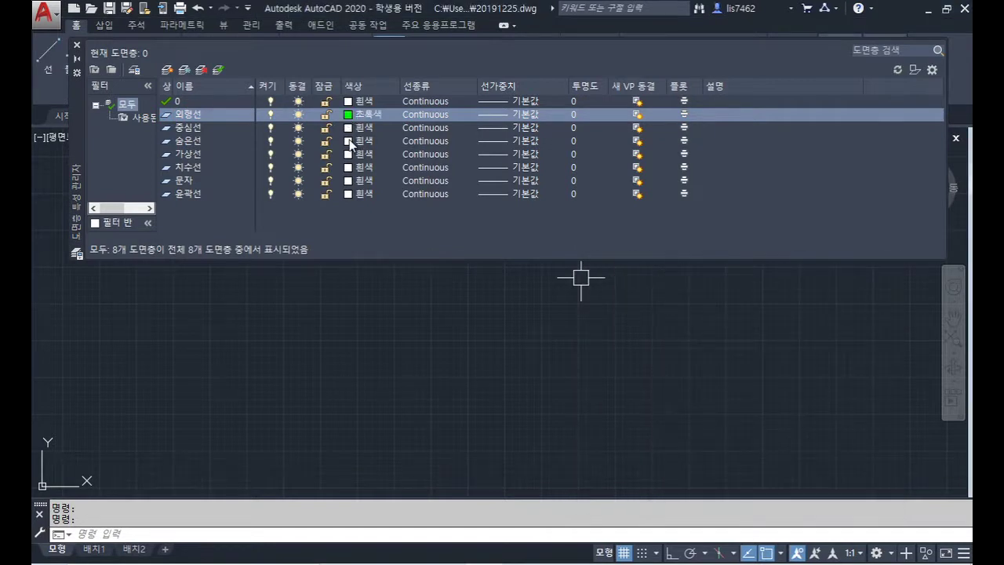
{"action": "left_click", "coordinate": [350, 143]}
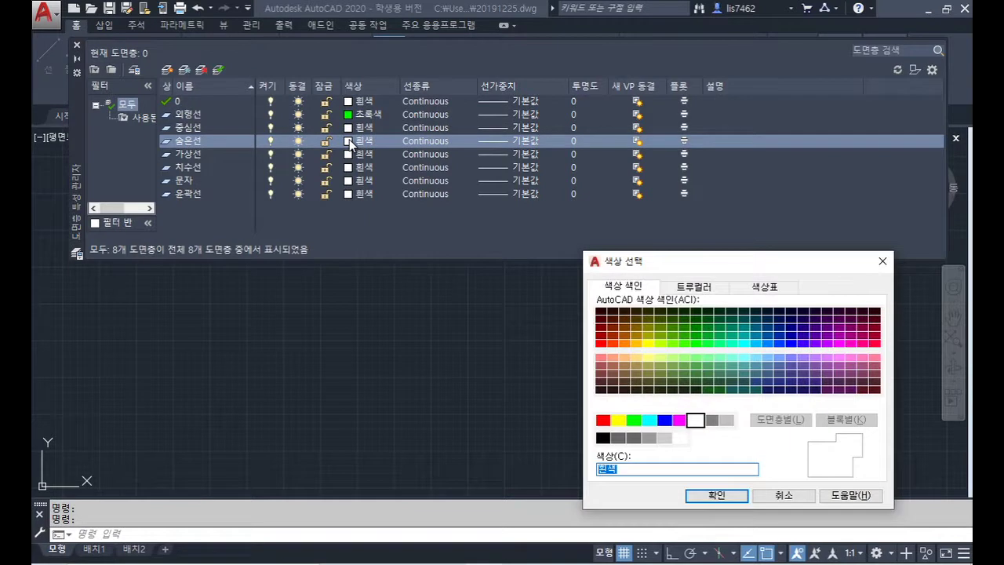
{"action": "type", "text": "2"}
{"action": "key", "text": "Return"}
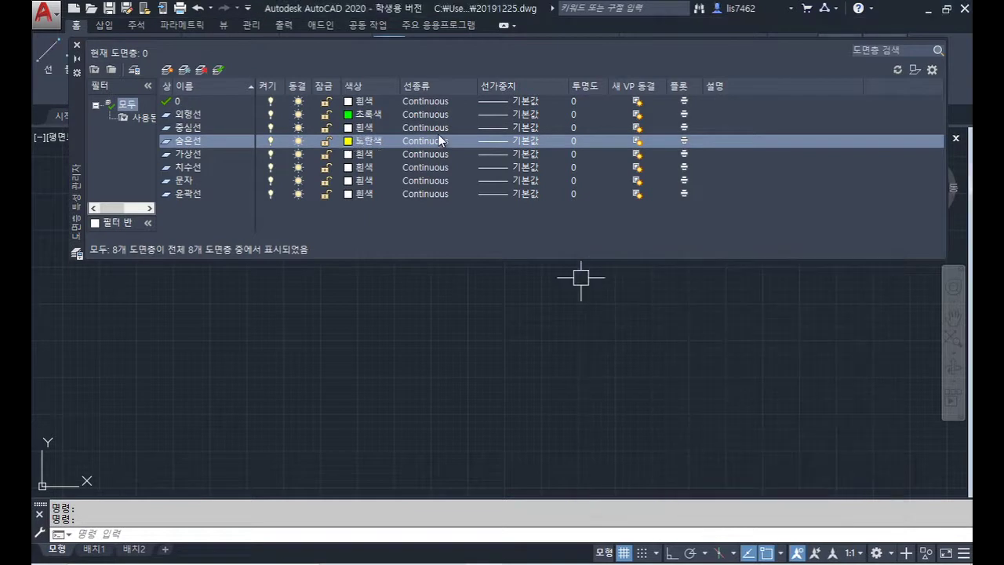
{"action": "left_click", "coordinate": [348, 154]}
{"action": "type", "text": "1"}
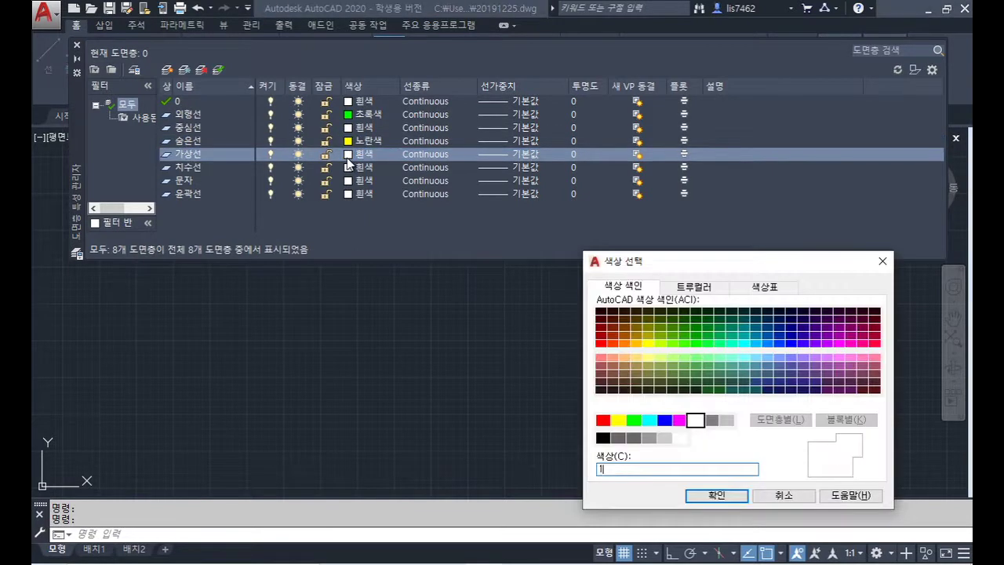
{"action": "key", "text": "Return"}
Step: Color layer 치수선 red (1), 문자 yellow (2) and 윤곽선 blue (5)
{"action": "left_click", "coordinate": [349, 167]}
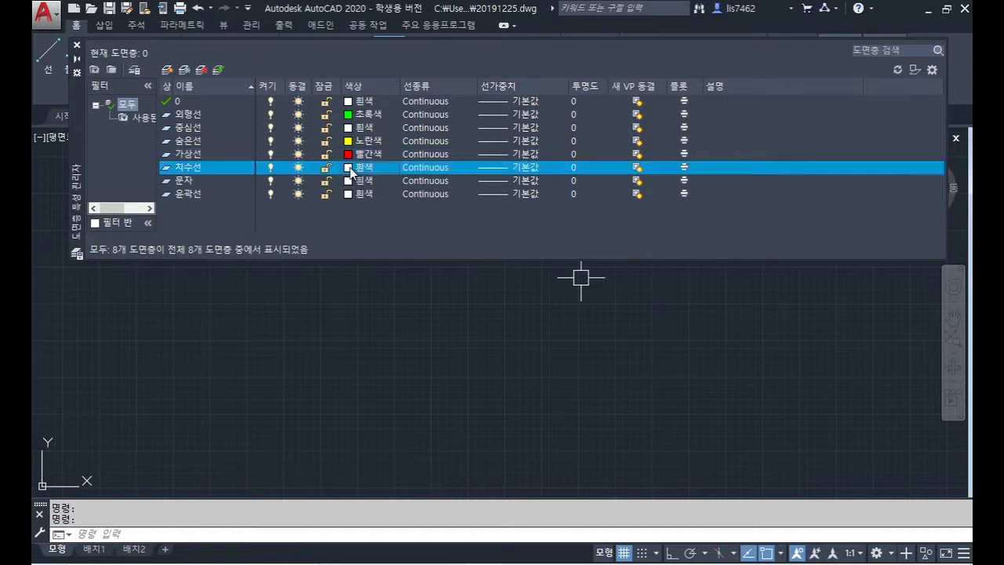
{"action": "type", "text": "1"}
{"action": "key", "text": "Return"}
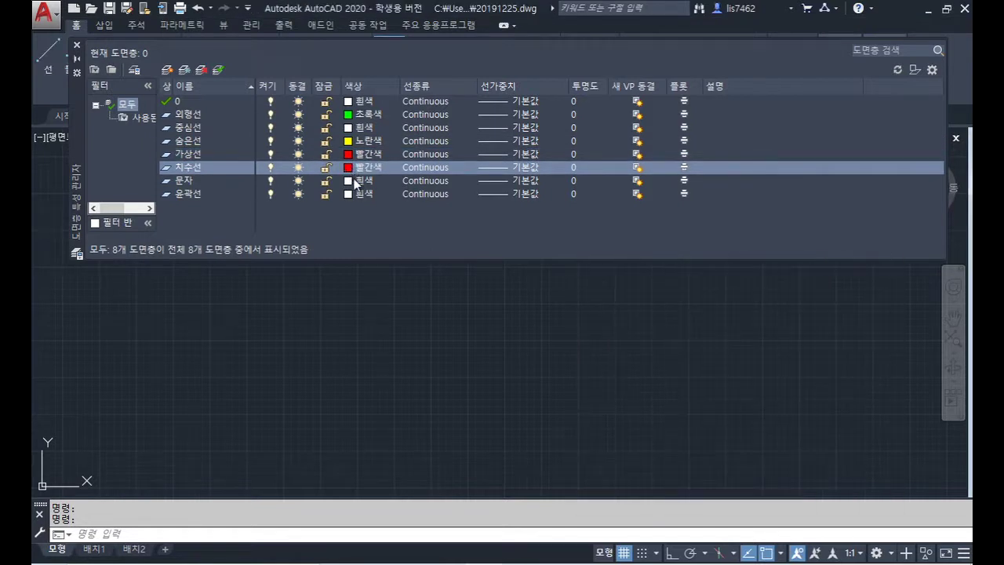
{"action": "left_click", "coordinate": [349, 180]}
{"action": "type", "text": "2"}
{"action": "key", "text": "Return"}
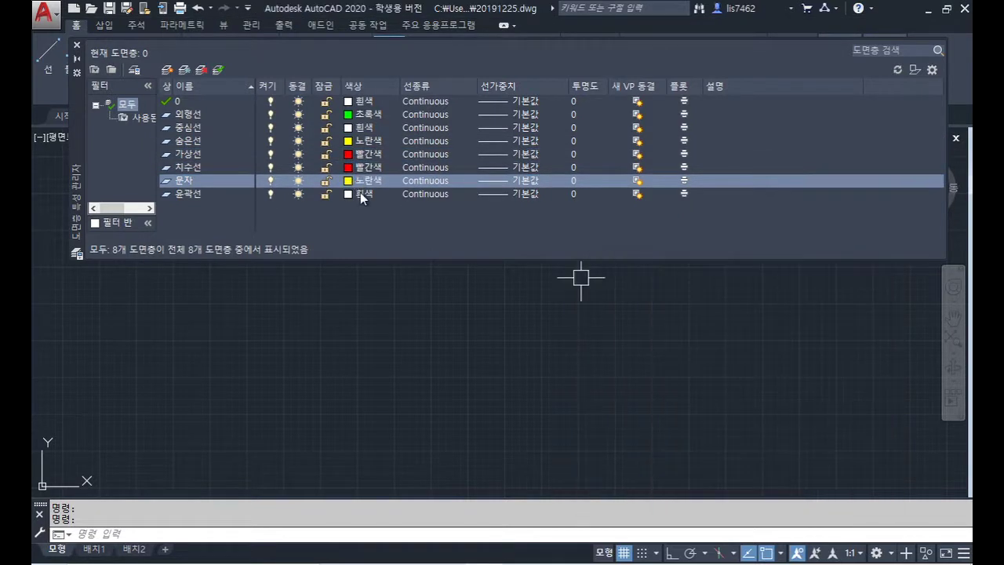
{"action": "left_click", "coordinate": [360, 192]}
{"action": "type", "text": "5"}
{"action": "key", "text": "Return"}
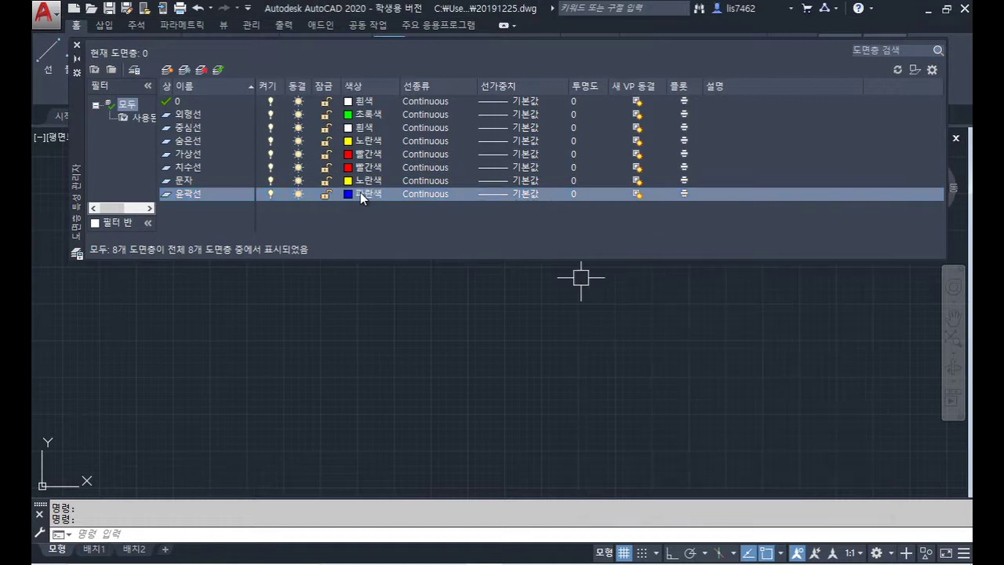
{"action": "left_click", "coordinate": [199, 128]}
Step: Load the CENTER, HIDDEN and PHANTOM linetypes into the drawing
{"action": "left_click", "coordinate": [429, 130]}
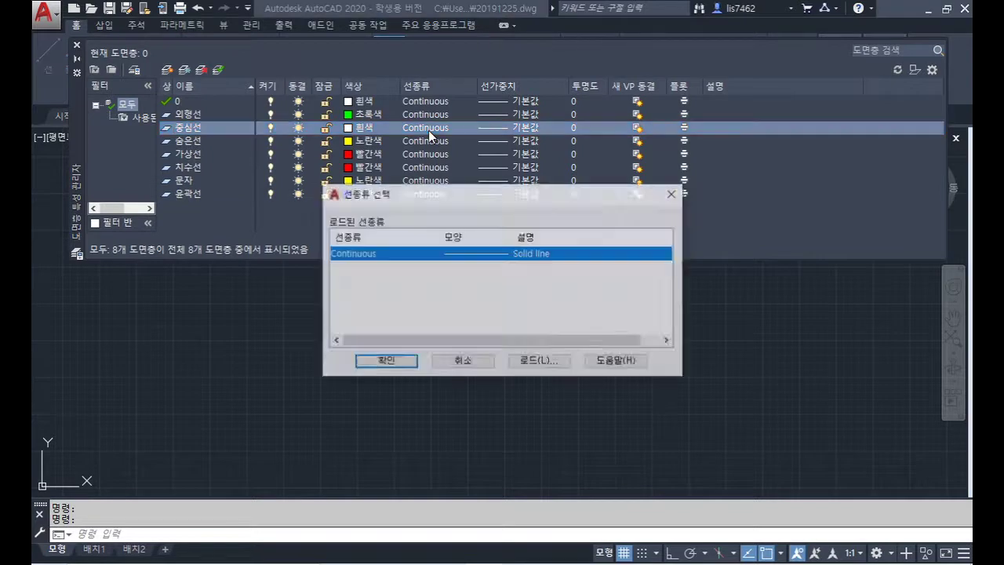
{"action": "left_click", "coordinate": [553, 361]}
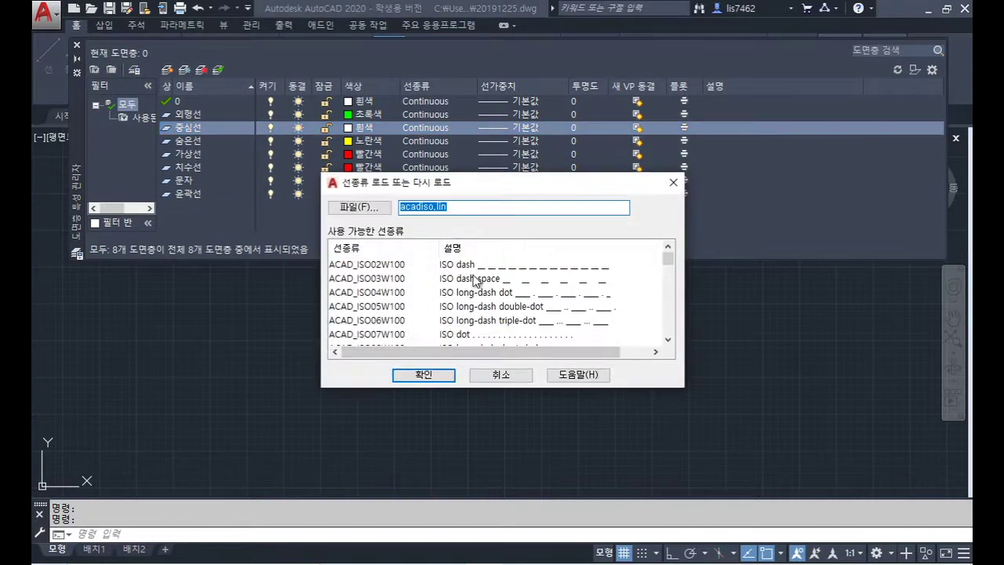
{"action": "left_click_drag", "start_coordinate": [550, 173], "coordinate": [558, 11]}
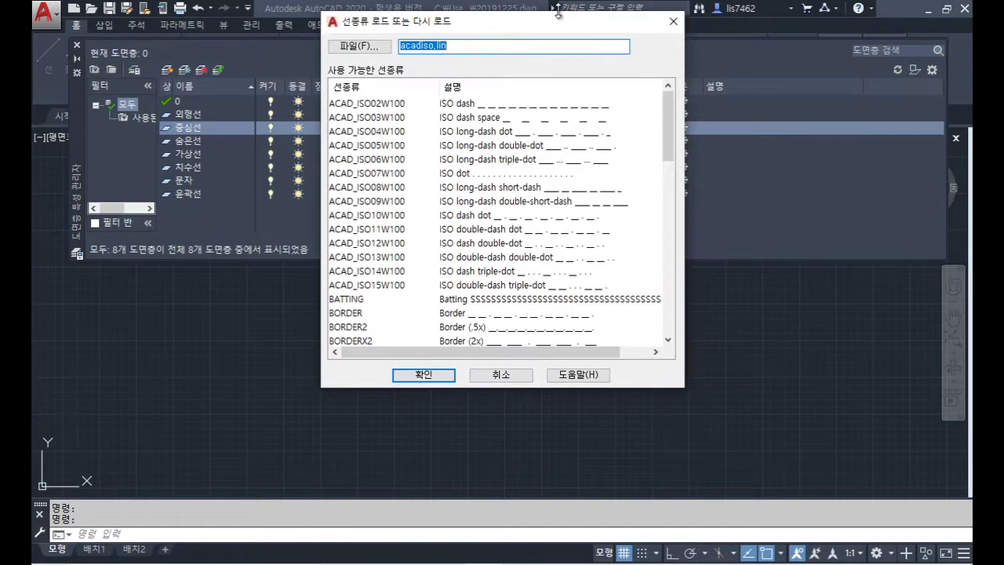
{"action": "left_click", "coordinate": [383, 326]}
{"action": "scroll", "coordinate": [373, 334], "scroll_direction": "down", "scroll_amount": 4}
{"action": "left_click", "coordinate": [399, 189]}
{"action": "scroll", "coordinate": [412, 196], "scroll_direction": "down", "scroll_amount": 2}
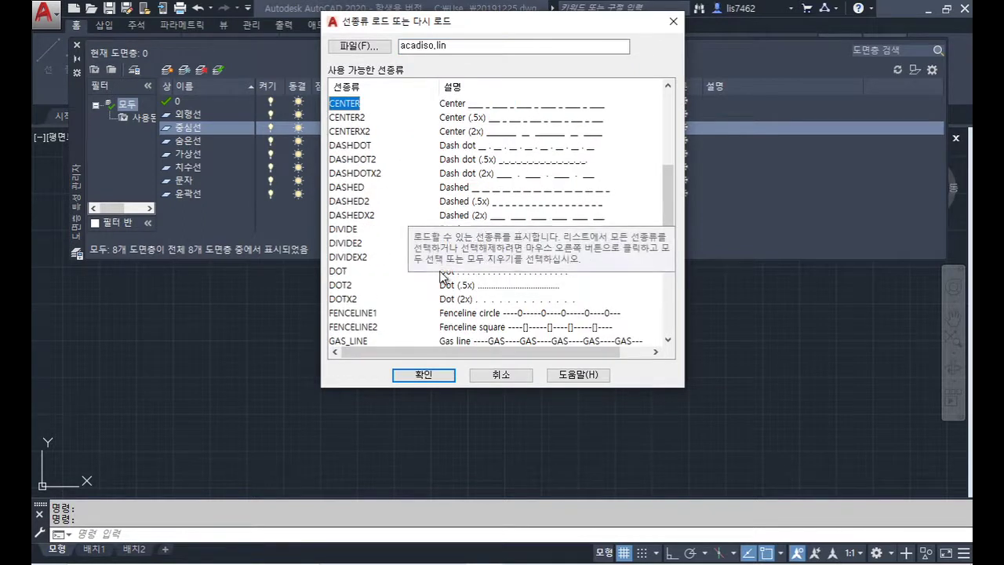
{"action": "scroll", "coordinate": [423, 263], "scroll_direction": "down", "scroll_amount": 2}
{"action": "left_click", "coordinate": [353, 275]}
{"action": "scroll", "coordinate": [361, 279], "scroll_direction": "down", "scroll_amount": 6}
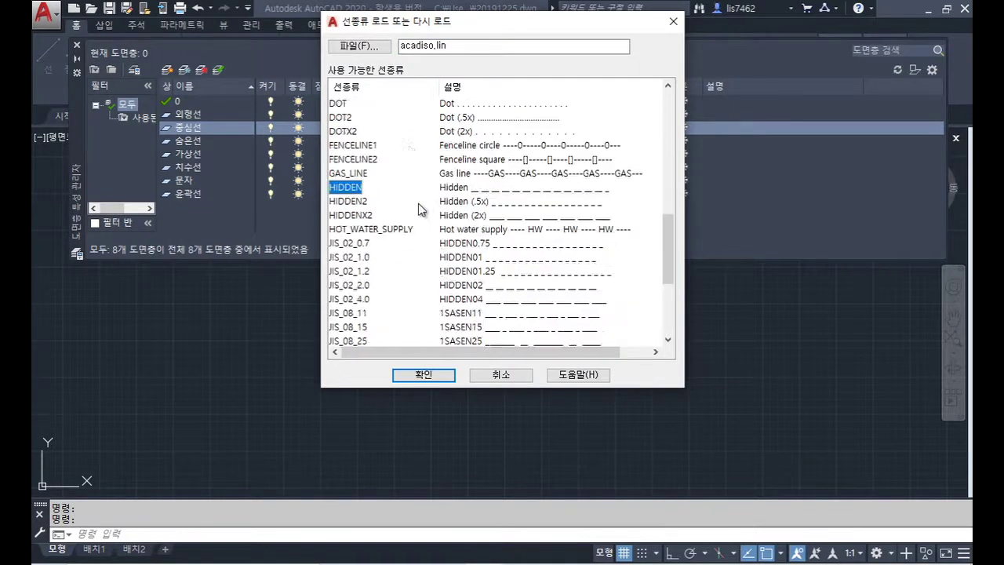
{"action": "left_click", "coordinate": [362, 271]}
{"action": "left_click", "coordinate": [428, 374]}
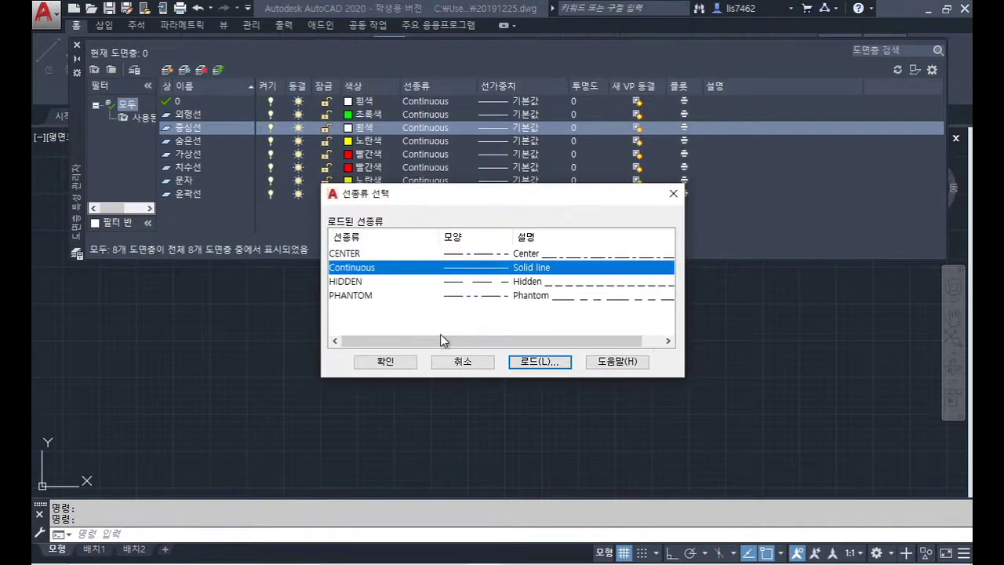
Step: Assign CENTER to 중심선, HIDDEN to 숨은선 and PHANTOM to 가상선
{"action": "left_click", "coordinate": [358, 253]}
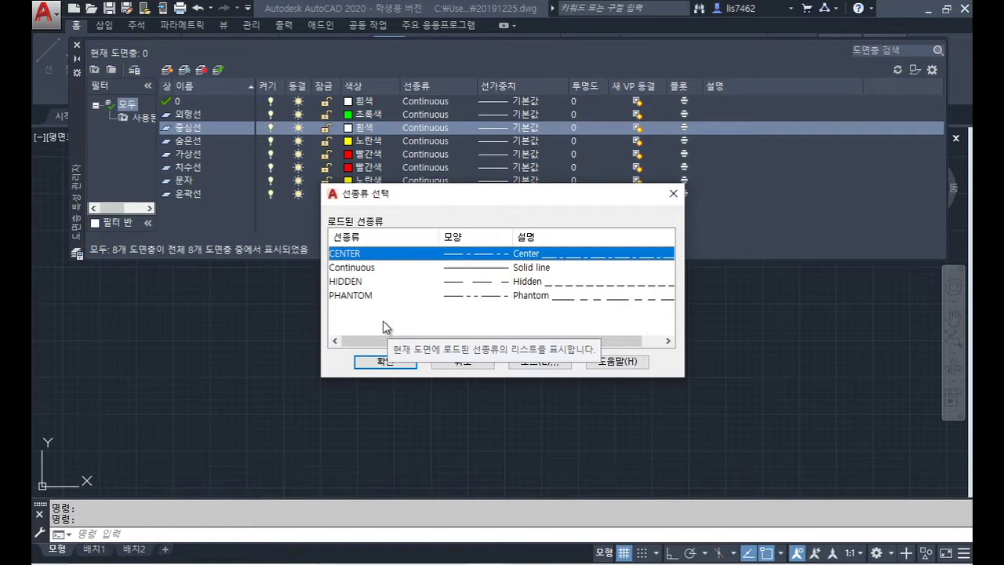
{"action": "left_click", "coordinate": [414, 369]}
{"action": "left_click", "coordinate": [415, 143]}
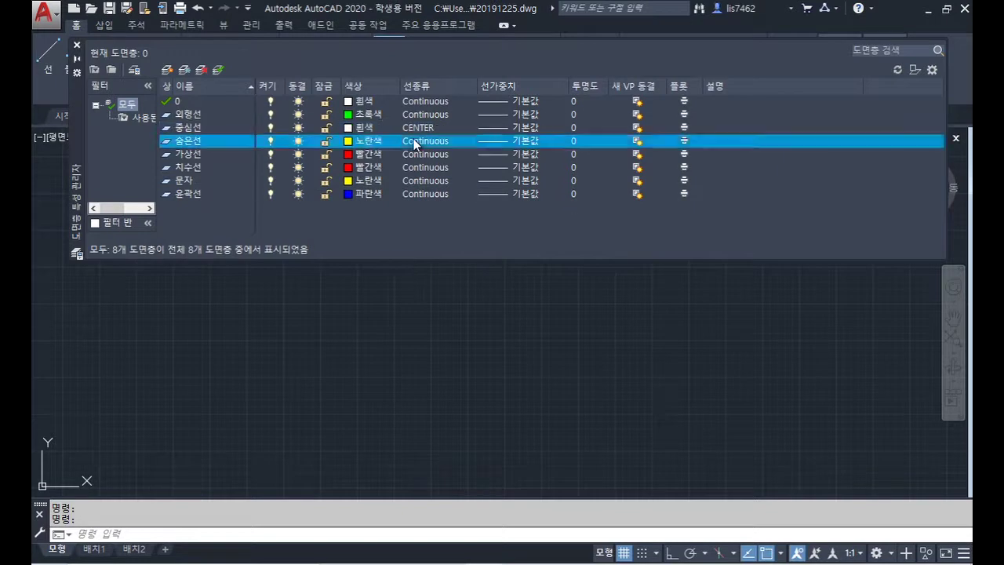
{"action": "left_click", "coordinate": [363, 282]}
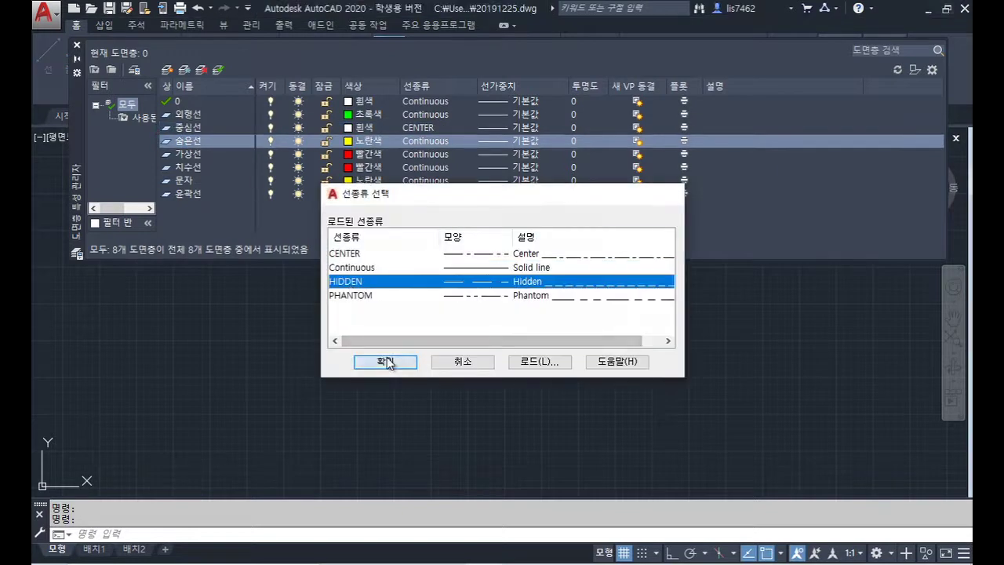
{"action": "left_click", "coordinate": [393, 357]}
{"action": "left_click", "coordinate": [419, 155]}
{"action": "left_click", "coordinate": [355, 297]}
{"action": "left_click", "coordinate": [400, 362]}
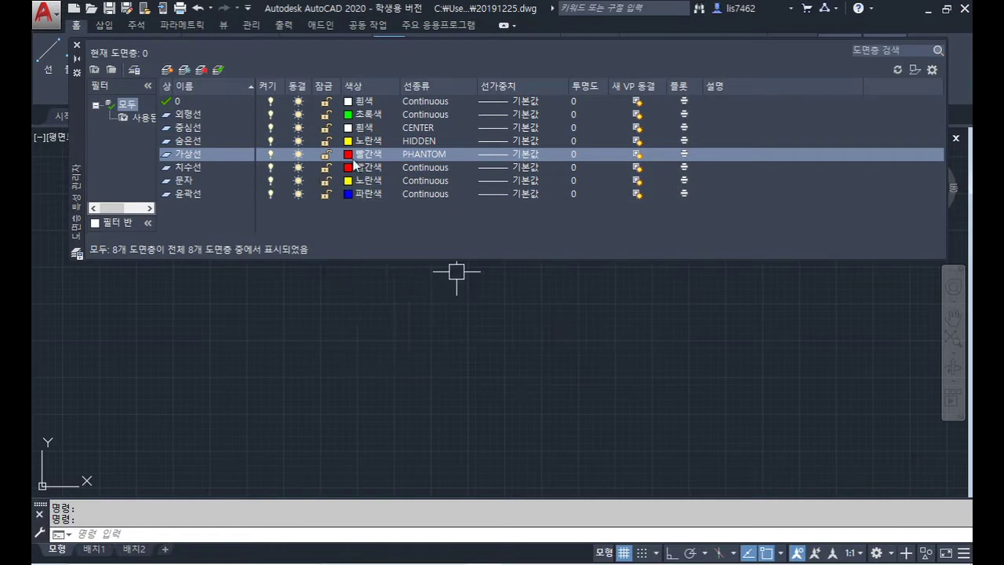
{"action": "left_click", "coordinate": [200, 115]}
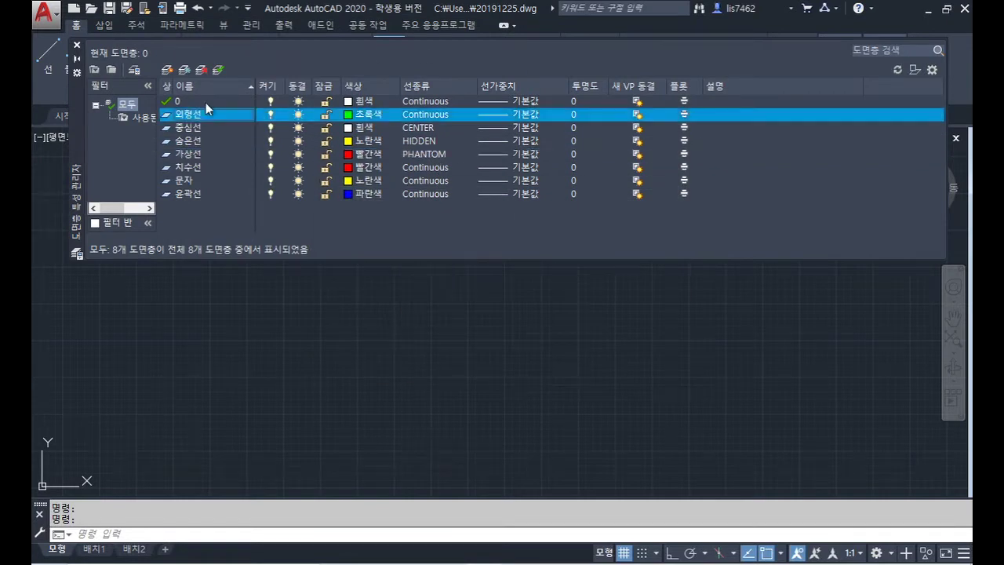
Step: Set lineweight 0.50 mm on 외형선 and 0.25 mm on 중심선
{"action": "left_click", "coordinate": [504, 115]}
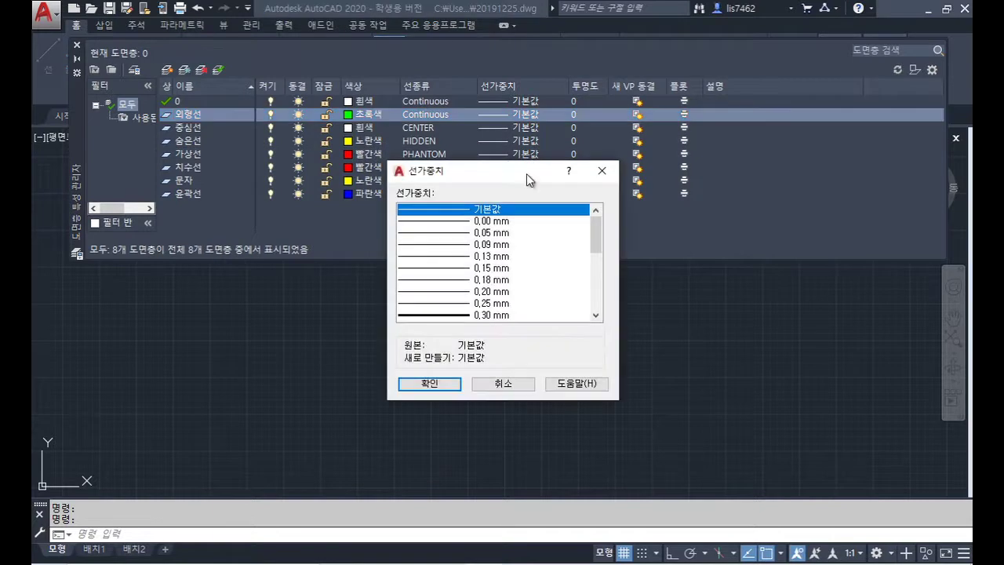
{"action": "left_click", "coordinate": [597, 315]}
{"action": "left_click", "coordinate": [596, 314]}
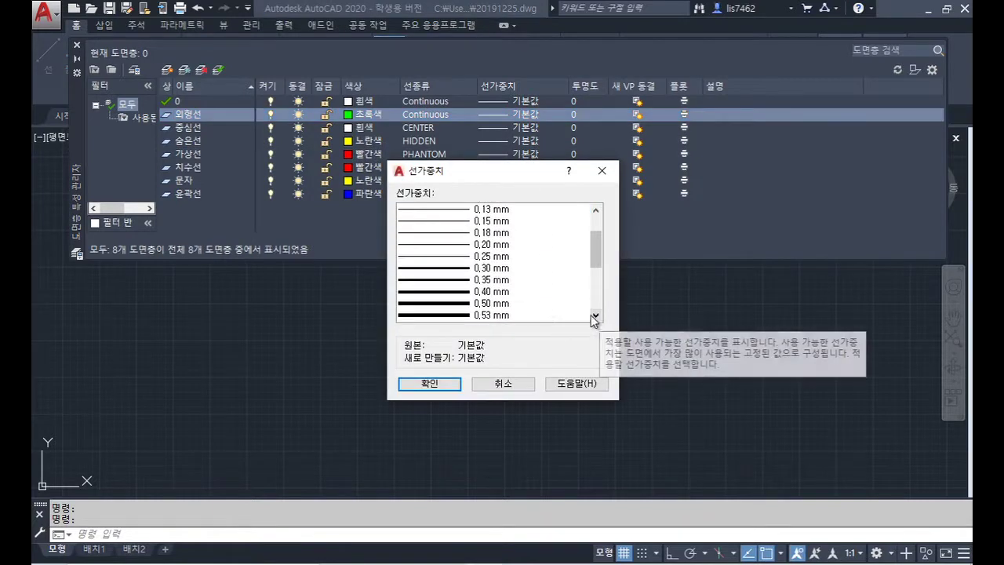
{"action": "left_click", "coordinate": [500, 303]}
{"action": "left_click", "coordinate": [455, 382]}
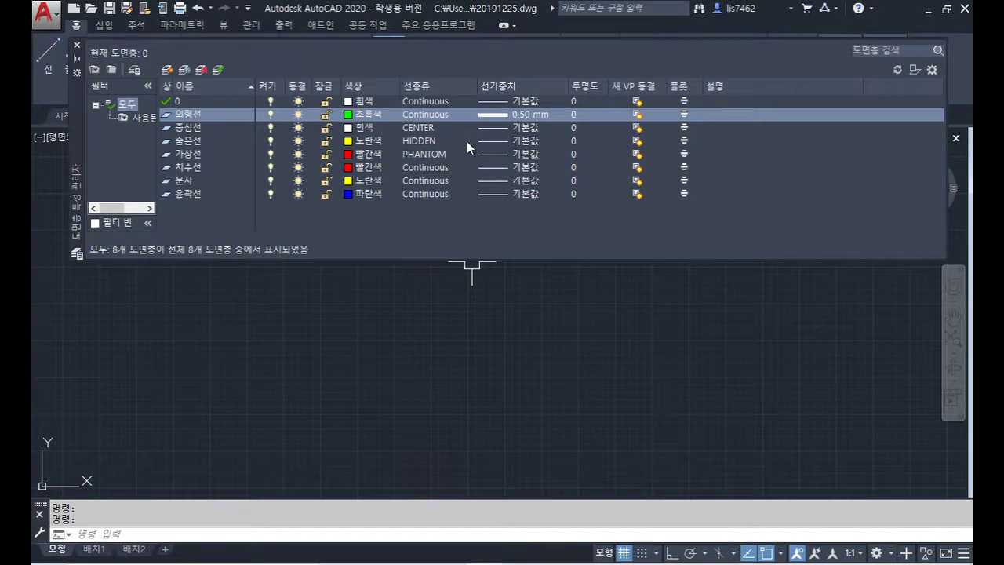
{"action": "left_click", "coordinate": [536, 130]}
{"action": "left_click", "coordinate": [536, 129]}
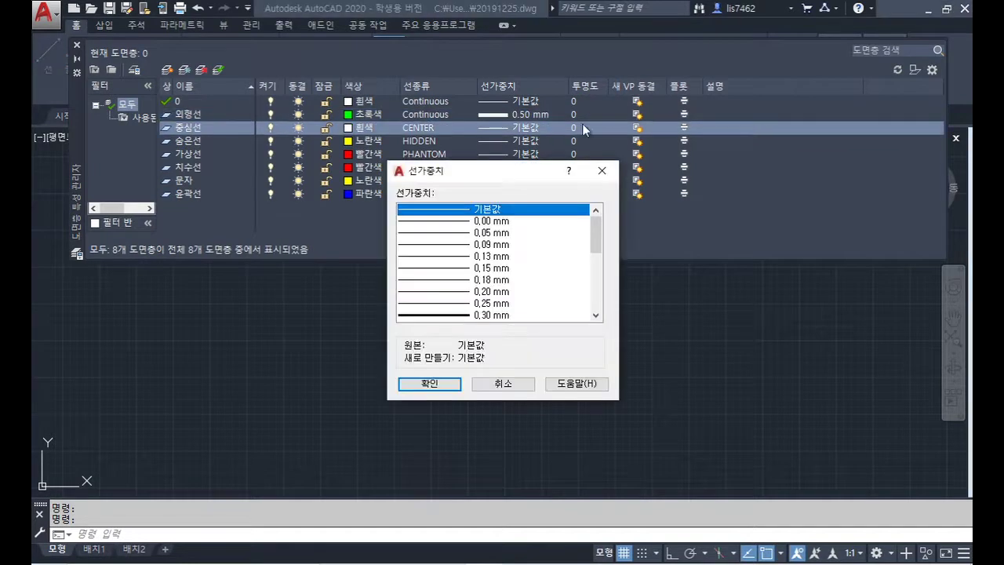
{"action": "left_click", "coordinate": [496, 303]}
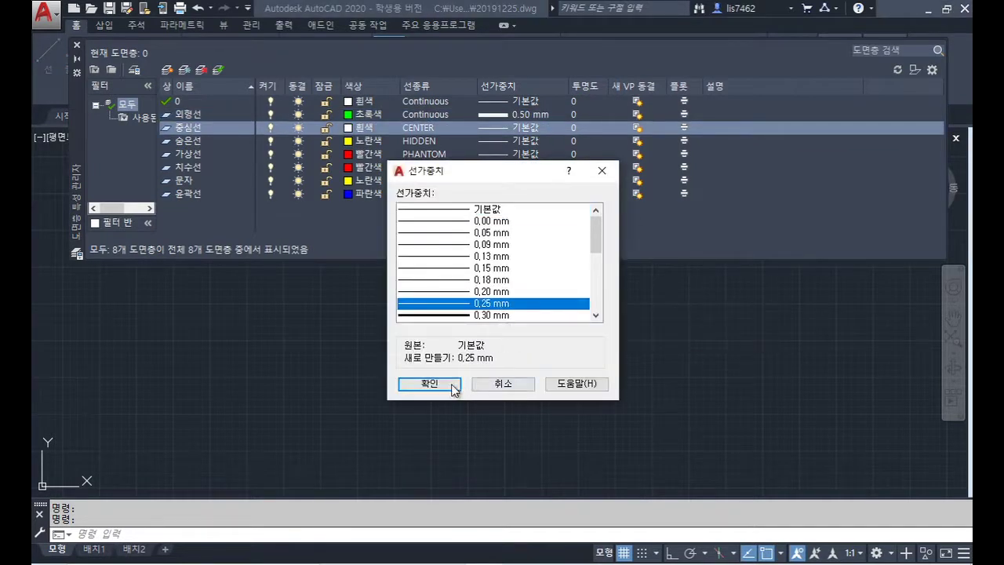
{"action": "left_click", "coordinate": [454, 384]}
Step: Set lineweight 0.35 mm on 숨은선 and 0.25 mm on 가상선 and 치수선
{"action": "left_click", "coordinate": [530, 143]}
{"action": "left_click", "coordinate": [530, 143]}
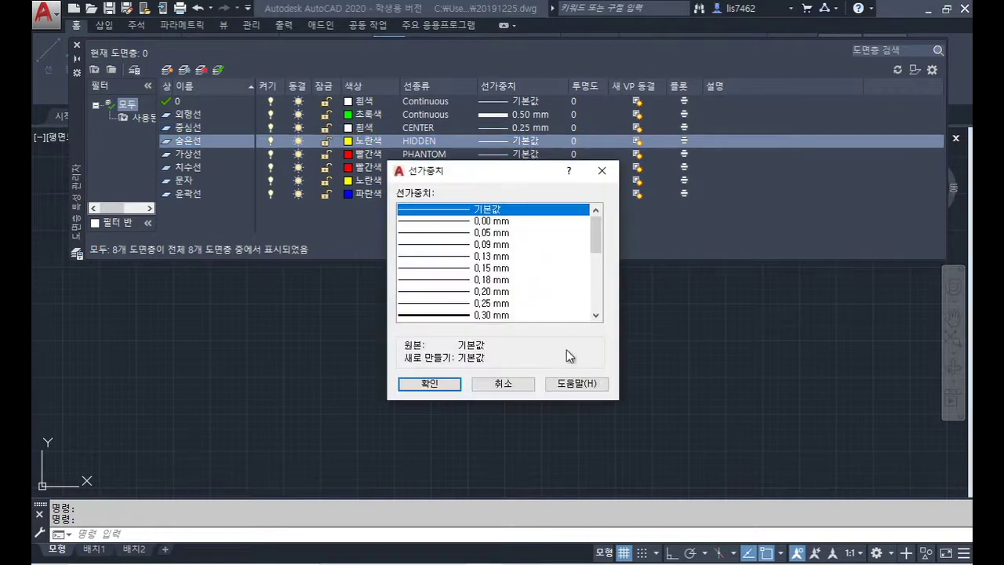
{"action": "left_click", "coordinate": [596, 315]}
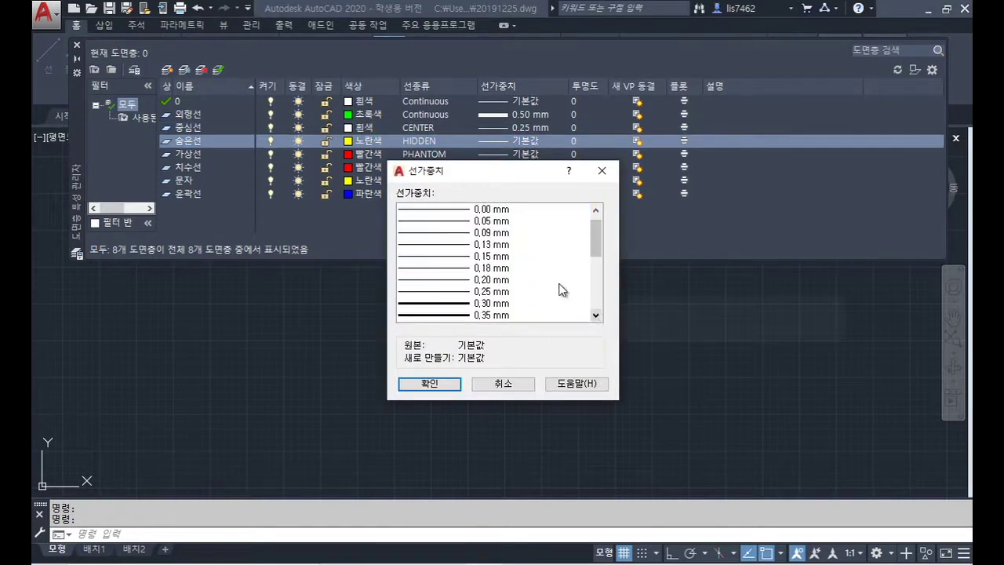
{"action": "left_click", "coordinate": [498, 315]}
{"action": "left_click", "coordinate": [444, 385]}
{"action": "left_click", "coordinate": [530, 155]}
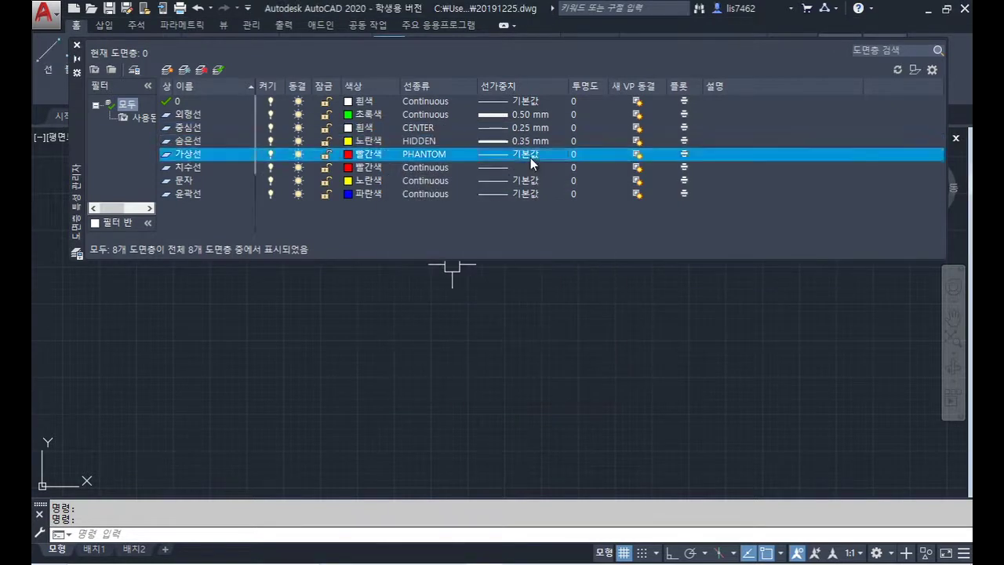
{"action": "left_click", "coordinate": [530, 155]}
{"action": "left_click", "coordinate": [491, 303]}
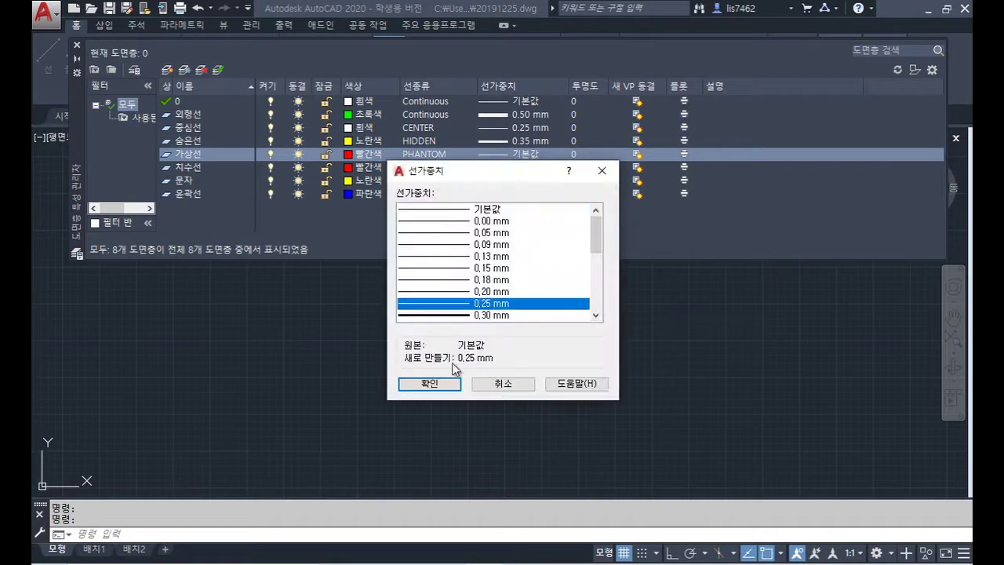
{"action": "left_click", "coordinate": [454, 383]}
{"action": "double_click", "coordinate": [508, 167]}
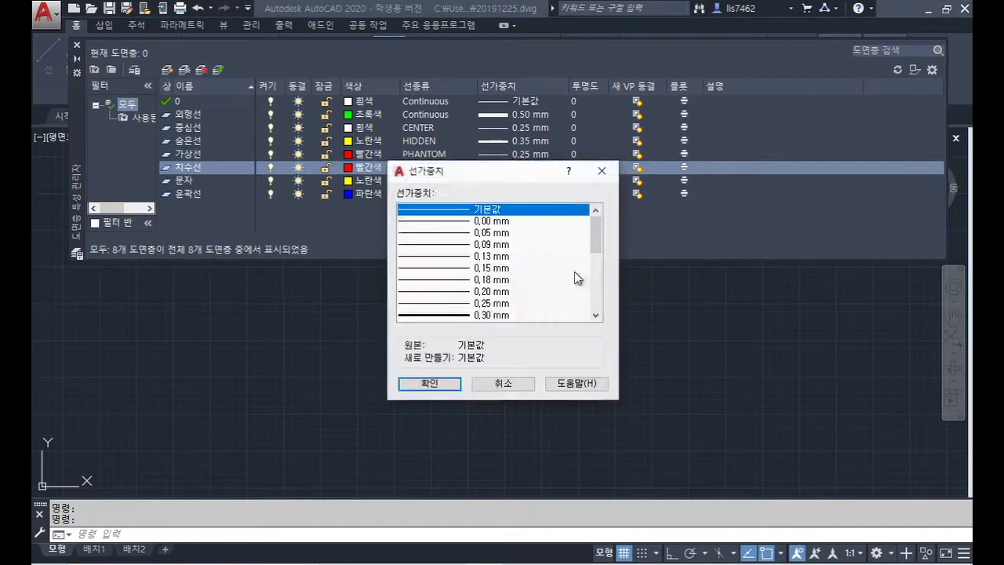
{"action": "left_click", "coordinate": [492, 304]}
{"action": "left_click", "coordinate": [430, 383]}
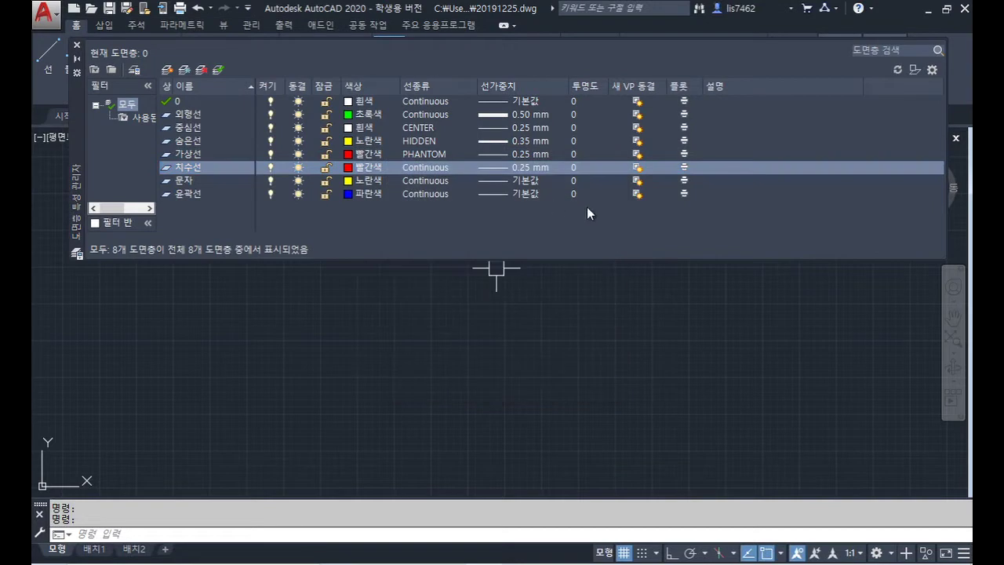
Step: Give 문자 0.35 mm and 윤곽선 0.70 mm, make 윤곽선 current, and close the manager
{"action": "left_click", "coordinate": [532, 190]}
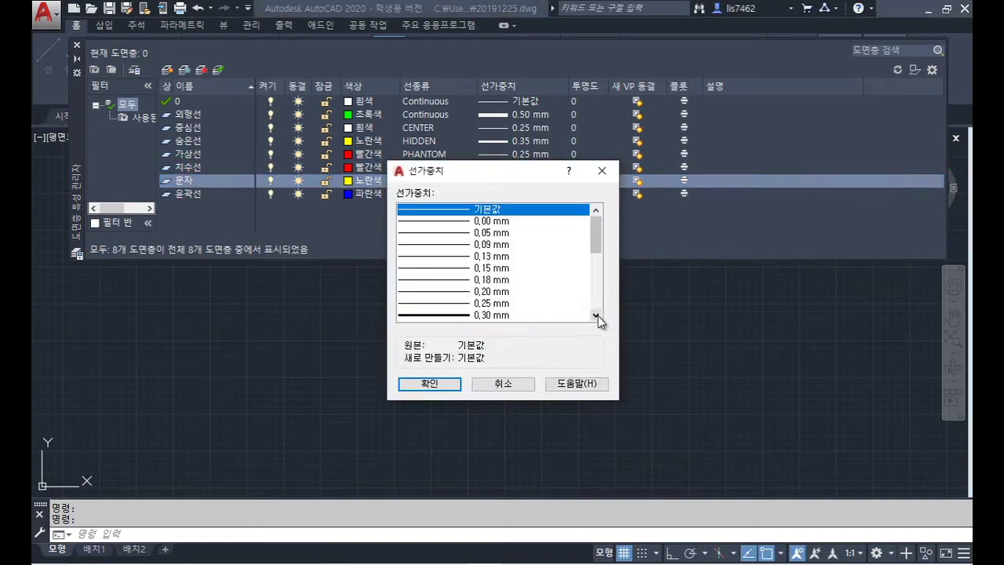
{"action": "left_click", "coordinate": [596, 315]}
{"action": "left_click", "coordinate": [510, 315]}
{"action": "left_click", "coordinate": [454, 383]}
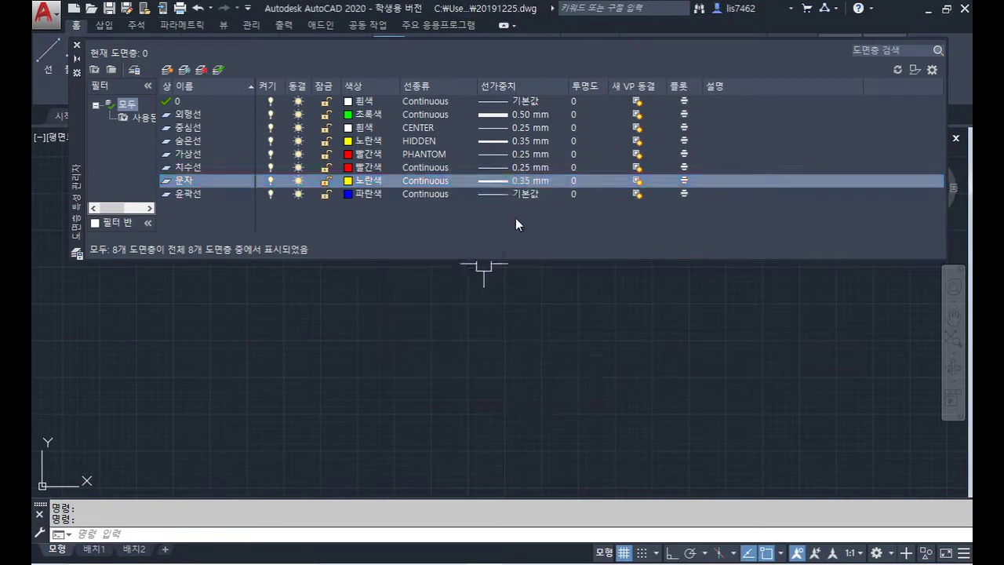
{"action": "left_click", "coordinate": [528, 195]}
{"action": "left_click", "coordinate": [528, 195]}
{"action": "left_click", "coordinate": [597, 316]}
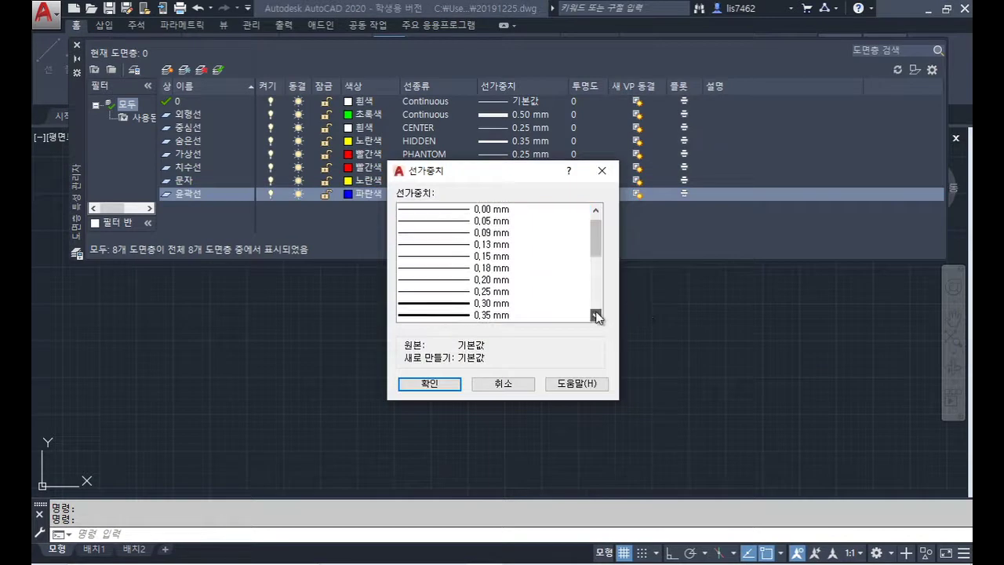
{"action": "left_click", "coordinate": [597, 315]}
{"action": "left_click", "coordinate": [463, 304]}
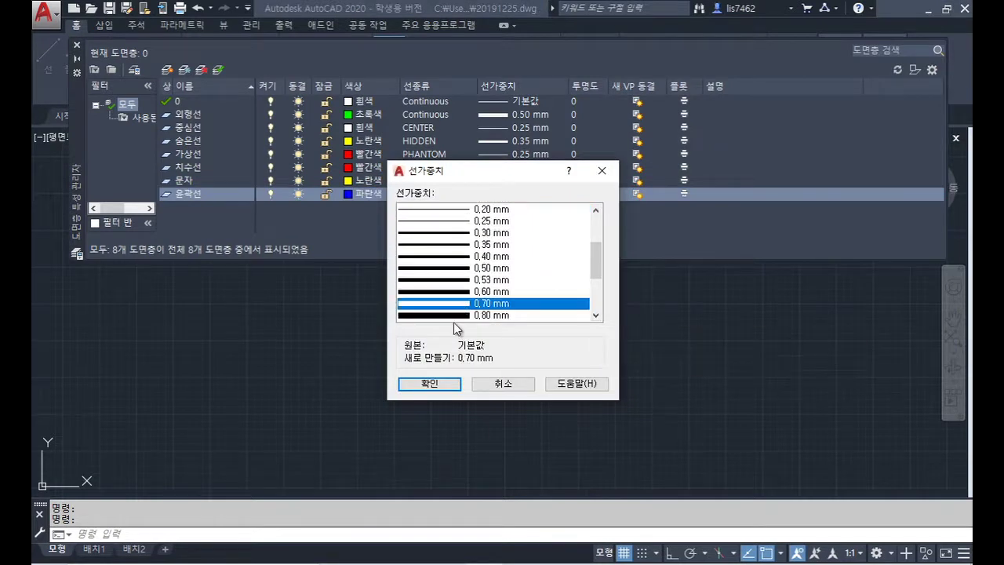
{"action": "left_click", "coordinate": [454, 383]}
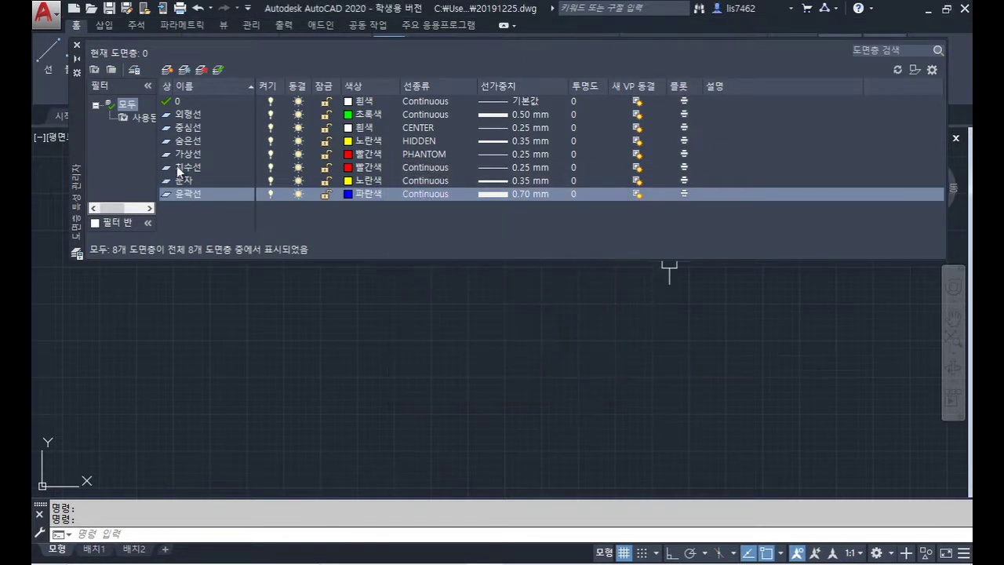
{"action": "left_click", "coordinate": [217, 69]}
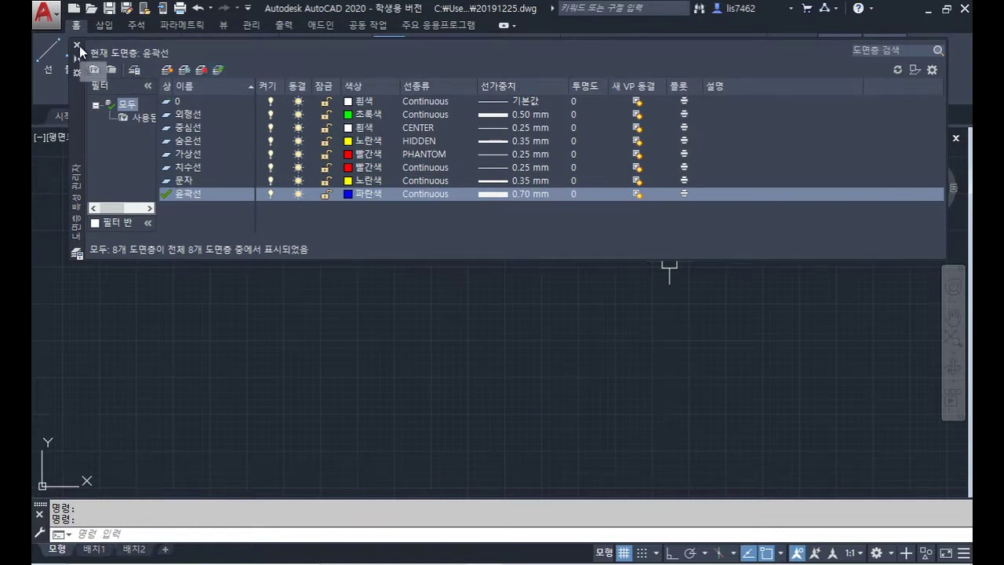
{"action": "left_click", "coordinate": [76, 45]}
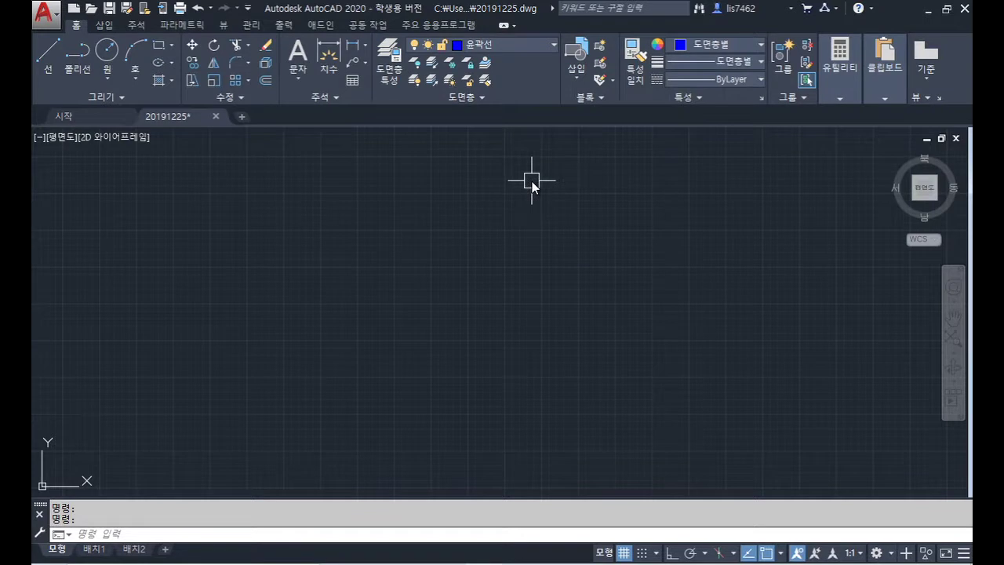
Step: Set the drawing limits from 0,0 to 594,420 for A2, then switch to the exam PDF
{"action": "type", "text": "ㅣㅑㅡㅑ"}
{"action": "key", "text": "BackSpace"}
{"action": "key", "text": "BackSpace"}
{"action": "type", "text": "limits"}
{"action": "key", "text": "Return"}
{"action": "key", "text": "Return"}
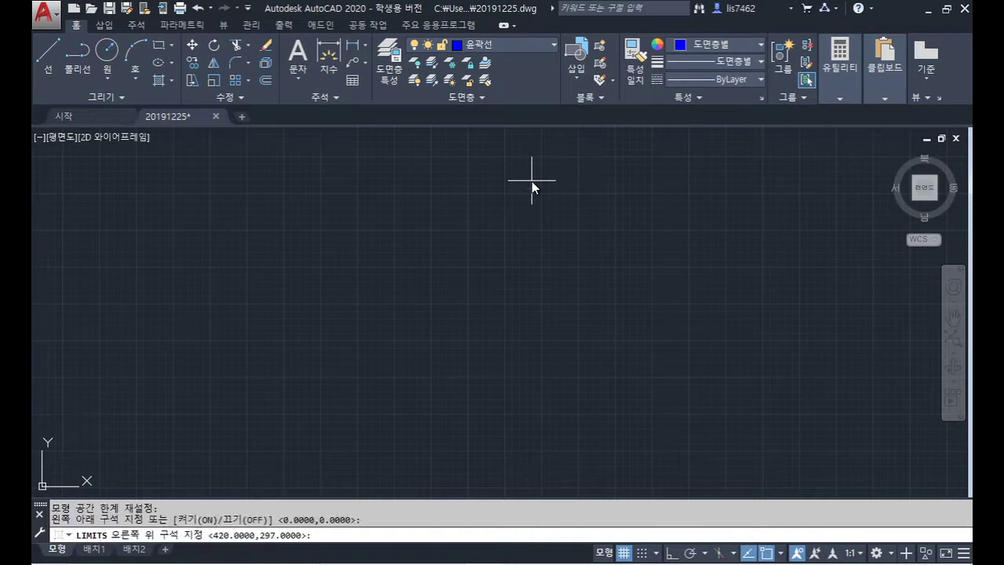
{"action": "type", "text": "594,420"}
{"action": "key", "text": "Return"}
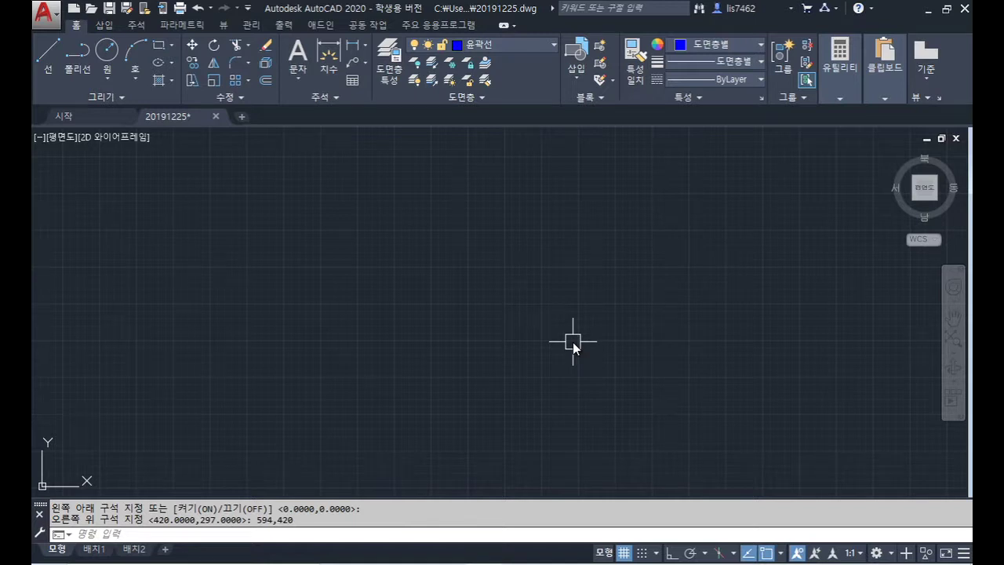
{"action": "key", "text": "alt+Tab"}
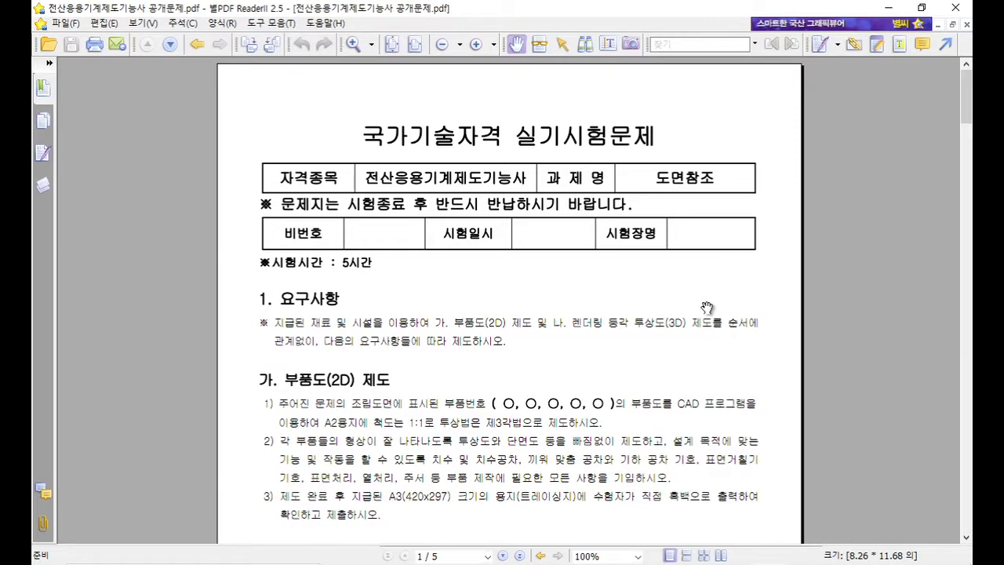
Step: Underline the 부품도(2D) 제도 heading and the 2D and 3D drafting requirements in red
{"action": "scroll", "coordinate": [707, 306], "scroll_direction": "down", "scroll_amount": 3}
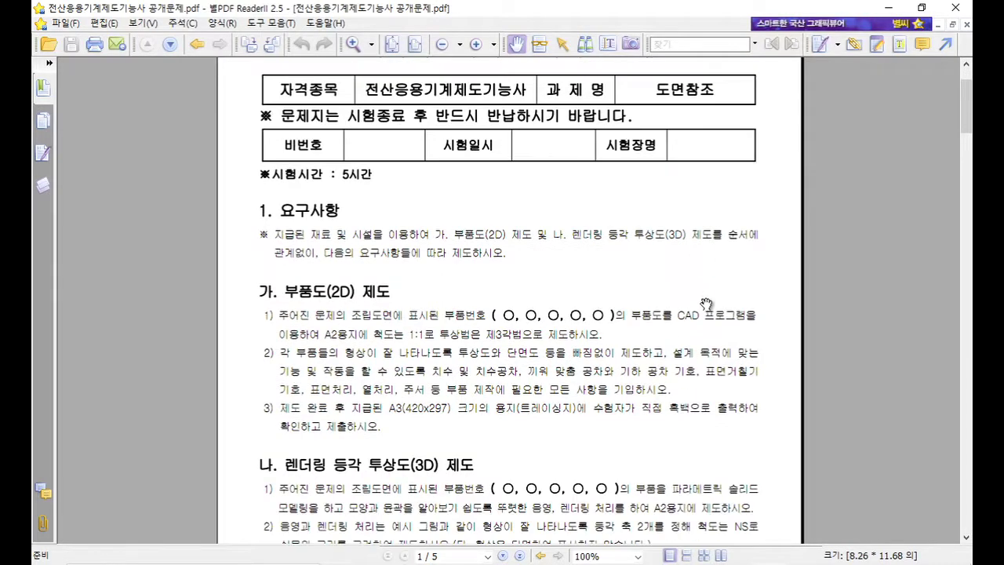
{"action": "scroll", "coordinate": [707, 306], "scroll_direction": "down", "scroll_amount": 2}
{"action": "left_click_drag", "start_coordinate": [291, 262], "coordinate": [394, 257]}
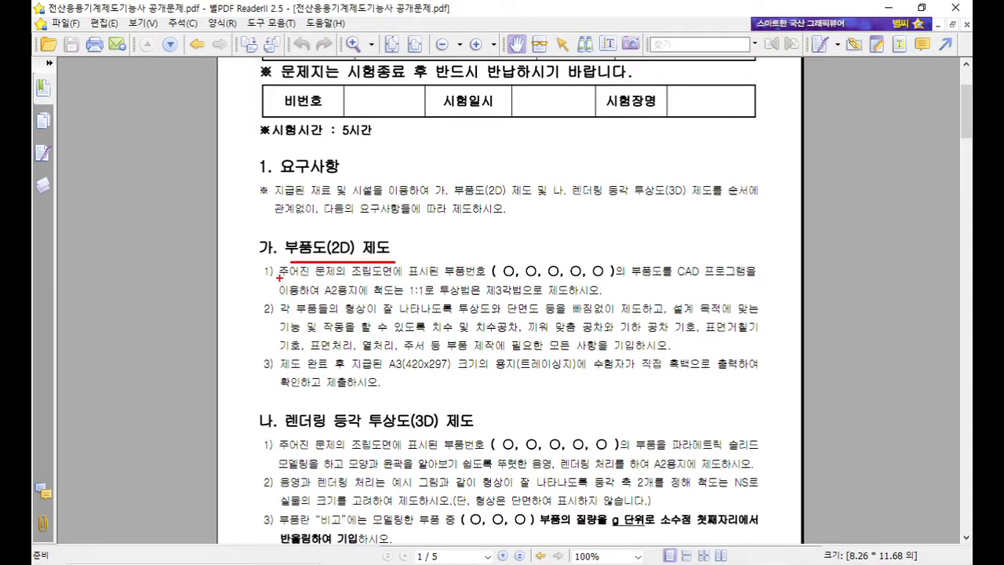
{"action": "left_click_drag", "start_coordinate": [292, 280], "coordinate": [776, 278]}
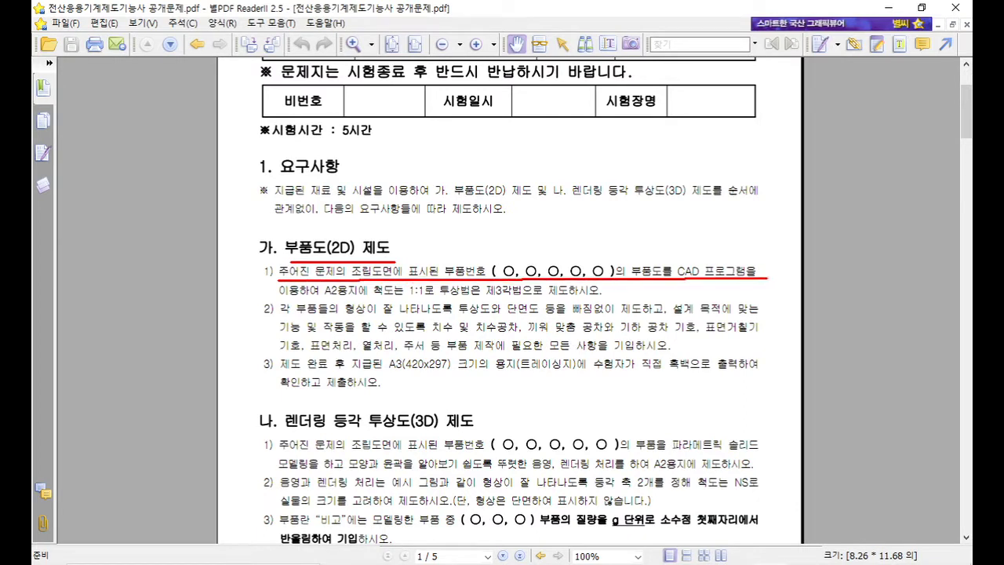
{"action": "mouse_move", "coordinate": [279, 297]}
{"action": "left_mouse_down"}
{"action": "mouse_move", "coordinate": [368, 299]}
{"action": "mouse_move", "coordinate": [324, 295]}
{"action": "mouse_move", "coordinate": [319, 284]}
{"action": "mouse_move", "coordinate": [355, 279]}
{"action": "mouse_move", "coordinate": [367, 294]}
{"action": "mouse_move", "coordinate": [601, 297]}
{"action": "left_mouse_up"}
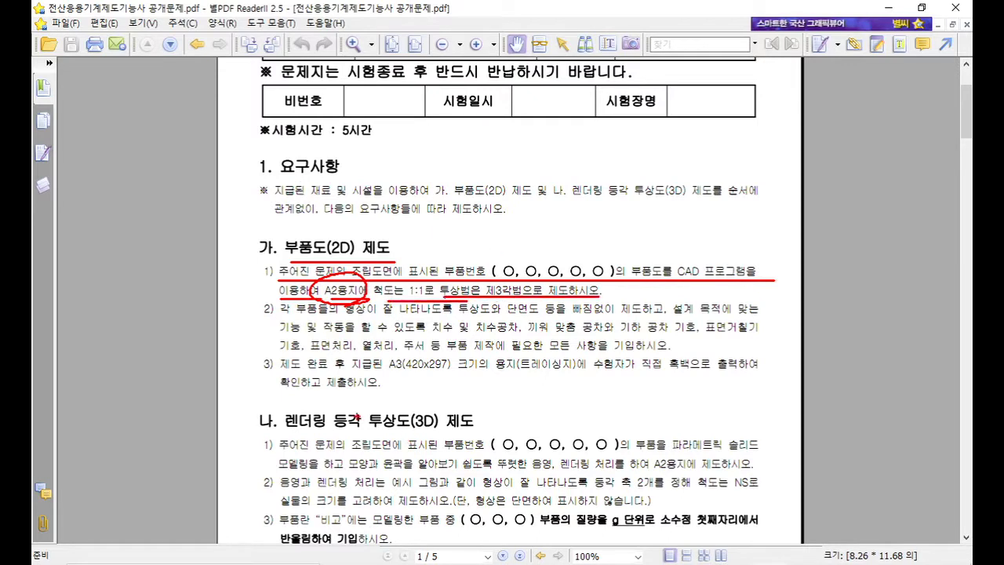
{"action": "left_click_drag", "start_coordinate": [377, 439], "coordinate": [471, 438]}
{"action": "mouse_move", "coordinate": [278, 454]}
{"action": "left_mouse_down"}
{"action": "mouse_move", "coordinate": [368, 447]}
{"action": "mouse_move", "coordinate": [633, 450]}
{"action": "left_mouse_up"}
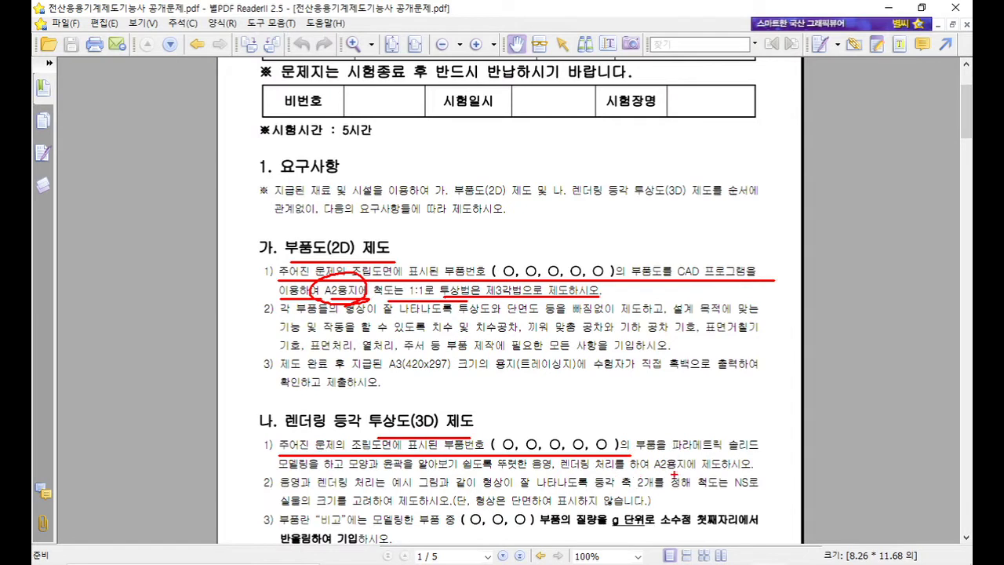
Step: Mark the A2용지에 and NS scale instructions, clear all markings, and return to AutoCAD
{"action": "left_click_drag", "start_coordinate": [654, 470], "coordinate": [762, 471]}
{"action": "mouse_move", "coordinate": [683, 477]}
{"action": "left_mouse_down"}
{"action": "mouse_move", "coordinate": [655, 456]}
{"action": "mouse_move", "coordinate": [697, 469]}
{"action": "left_mouse_up"}
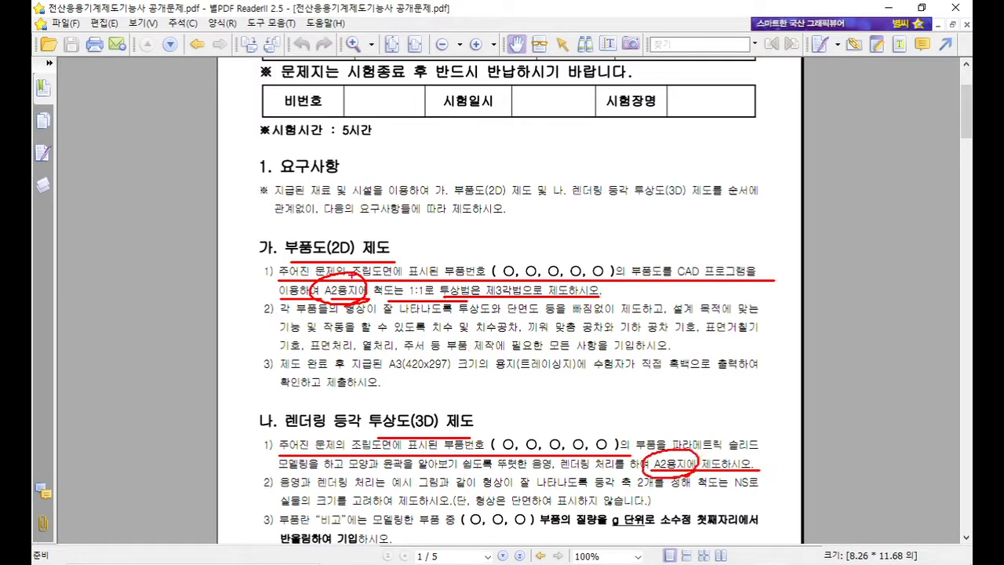
{"action": "mouse_move", "coordinate": [367, 303]}
{"action": "left_mouse_down"}
{"action": "mouse_move", "coordinate": [336, 313]}
{"action": "mouse_move", "coordinate": [371, 295]}
{"action": "left_mouse_up"}
{"action": "mouse_move", "coordinate": [686, 481]}
{"action": "left_mouse_down"}
{"action": "mouse_move", "coordinate": [653, 480]}
{"action": "mouse_move", "coordinate": [695, 476]}
{"action": "mouse_move", "coordinate": [648, 476]}
{"action": "mouse_move", "coordinate": [698, 481]}
{"action": "left_mouse_up"}
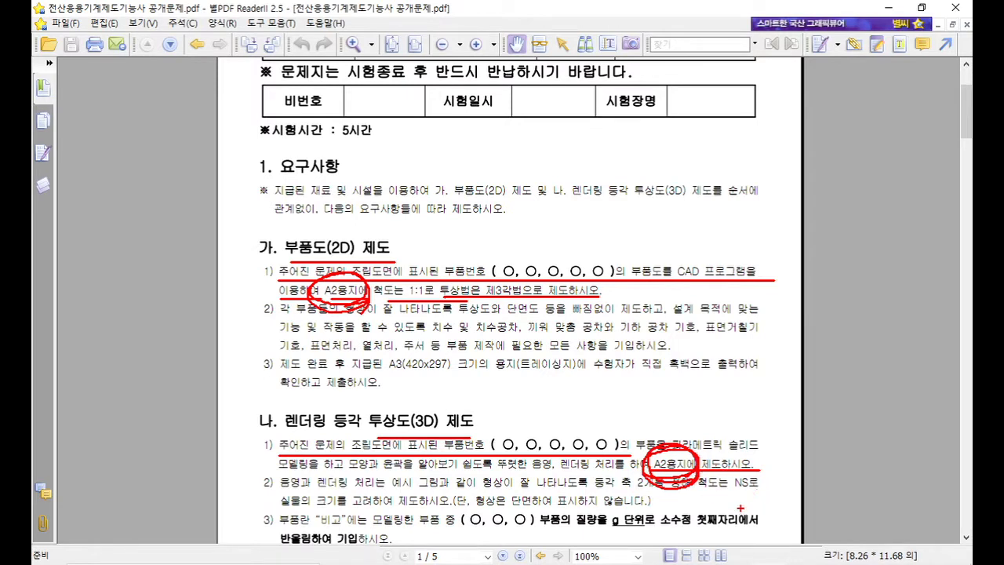
{"action": "left_click_drag", "start_coordinate": [704, 493], "coordinate": [763, 492]}
{"action": "mouse_move", "coordinate": [717, 488]}
{"action": "left_mouse_down"}
{"action": "mouse_move", "coordinate": [766, 485]}
{"action": "mouse_move", "coordinate": [732, 488]}
{"action": "mouse_move", "coordinate": [762, 475]}
{"action": "left_mouse_up"}
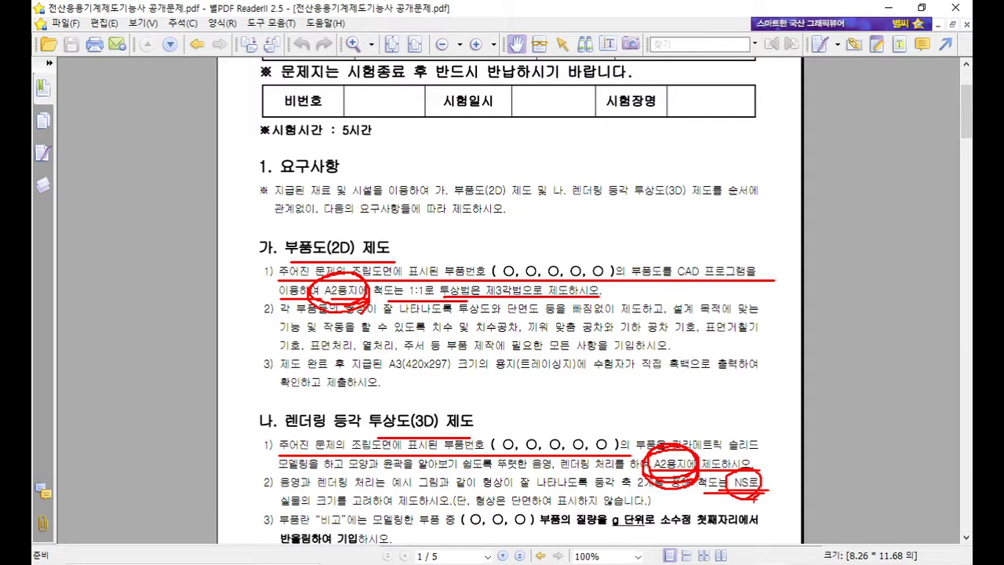
{"action": "key", "text": "Escape"}
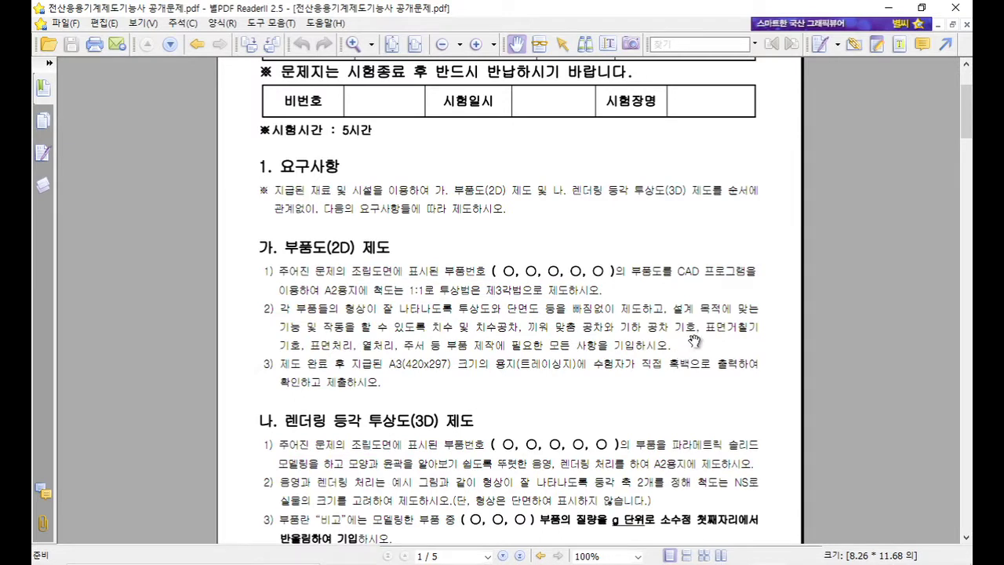
{"action": "key", "text": "alt+Tab"}
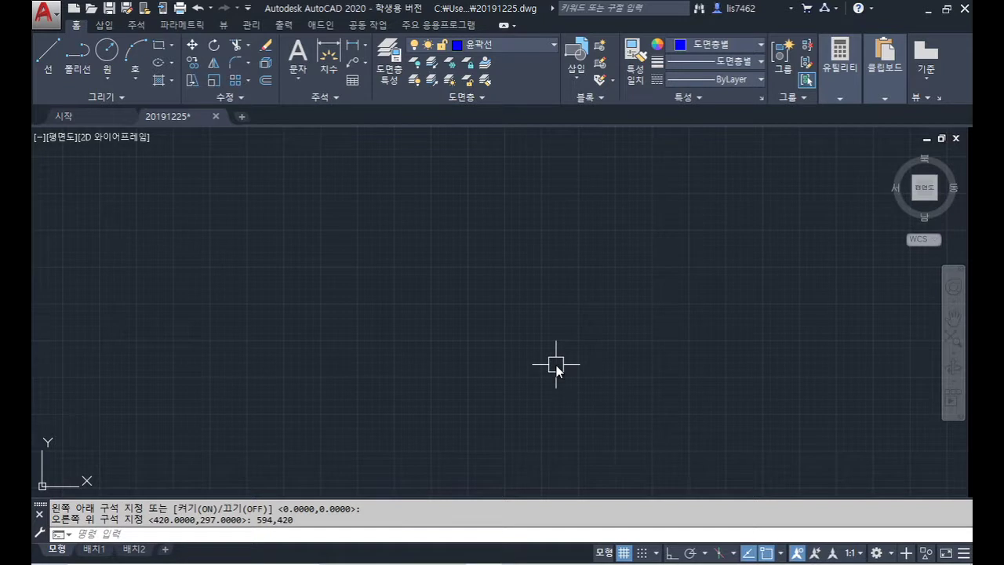
Step: Zoom to show everything and draw a 594×420 A2 rectangle from 0,0
{"action": "type", "text": "zoom"}
{"action": "key", "text": "Return"}
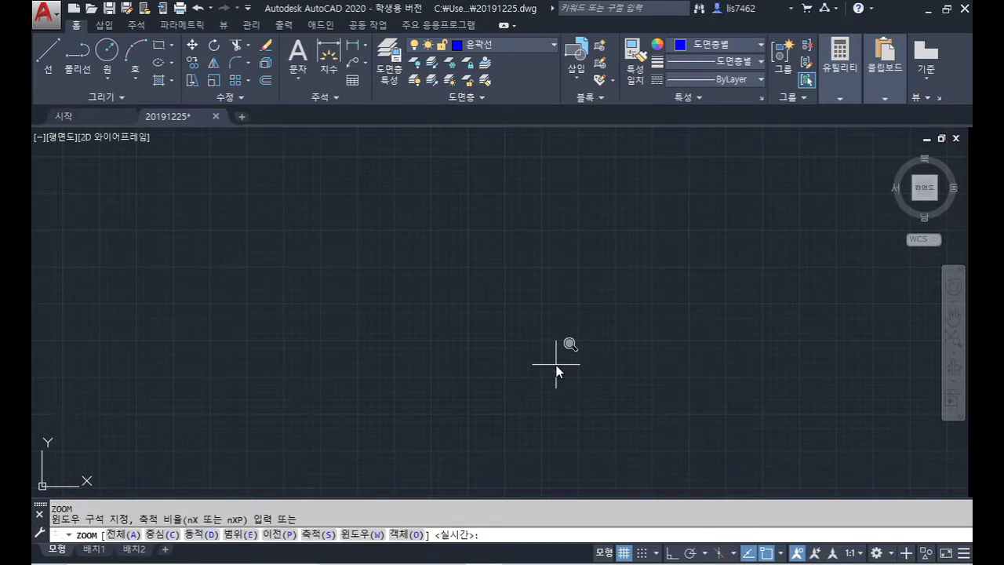
{"action": "type", "text": "a"}
{"action": "key", "text": "Return"}
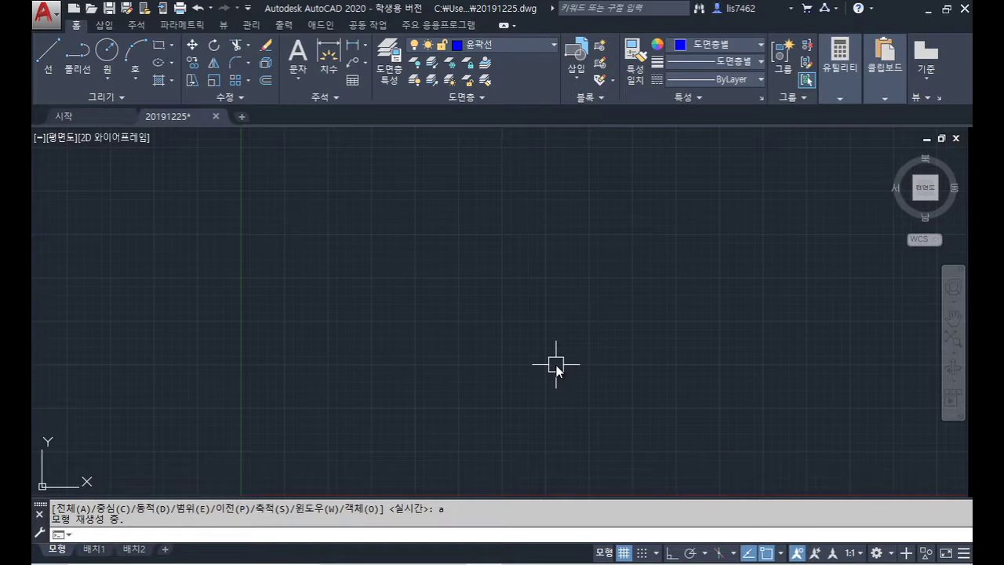
{"action": "type", "text": "rec"}
{"action": "key", "text": "Return"}
{"action": "type", "text": "0,0"}
{"action": "key", "text": "Return"}
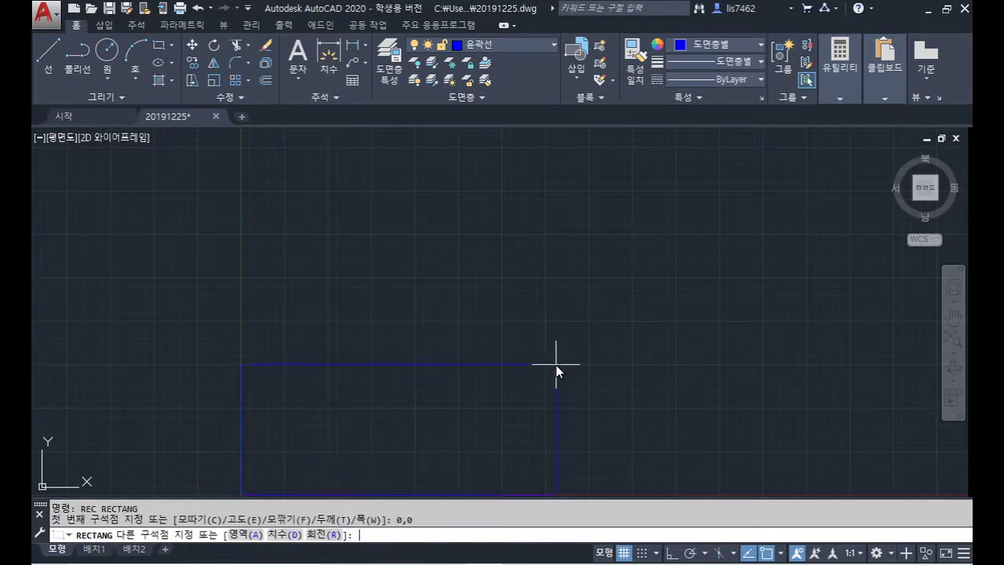
{"action": "type", "text": "594,420"}
{"action": "key", "text": "Return"}
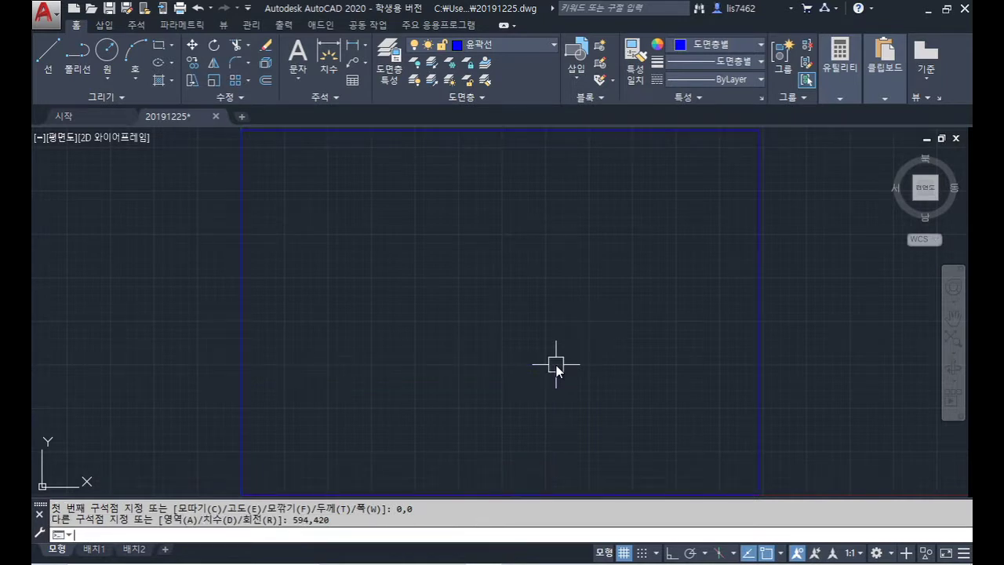
Step: Offset the A2 rectangle 10 units inward and open the Options dialog with OP
{"action": "type", "text": "o"}
{"action": "key", "text": "Return"}
{"action": "type", "text": "10"}
{"action": "key", "text": "Return"}
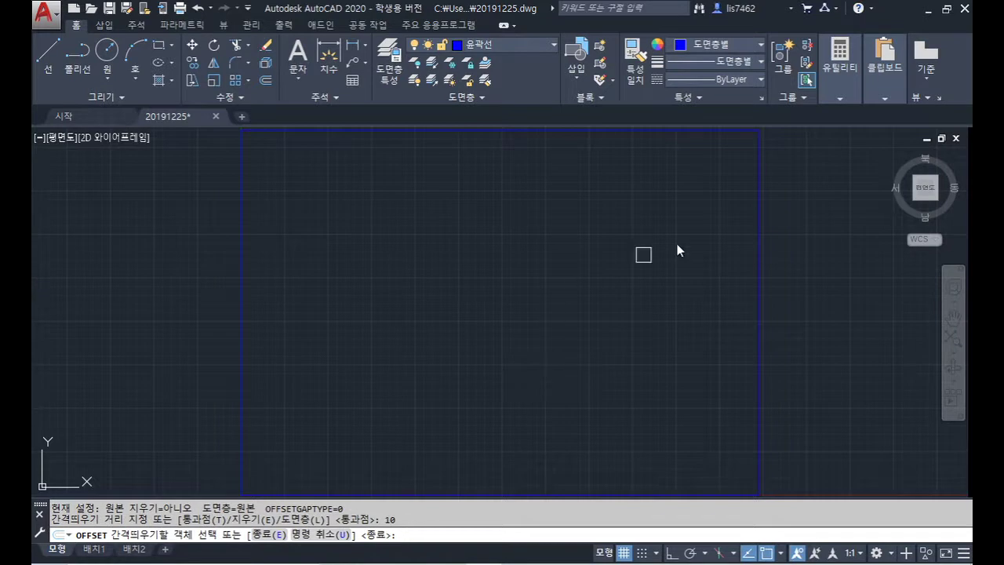
{"action": "left_click", "coordinate": [759, 159]}
{"action": "left_click", "coordinate": [694, 196]}
{"action": "key", "text": "Return"}
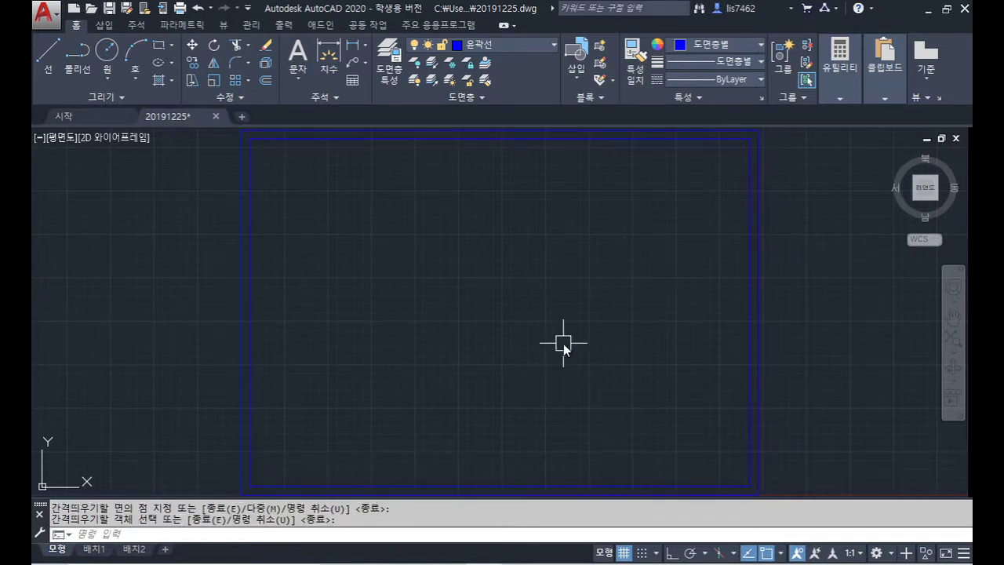
{"action": "type", "text": "OP"}
{"action": "key", "text": "Return"}
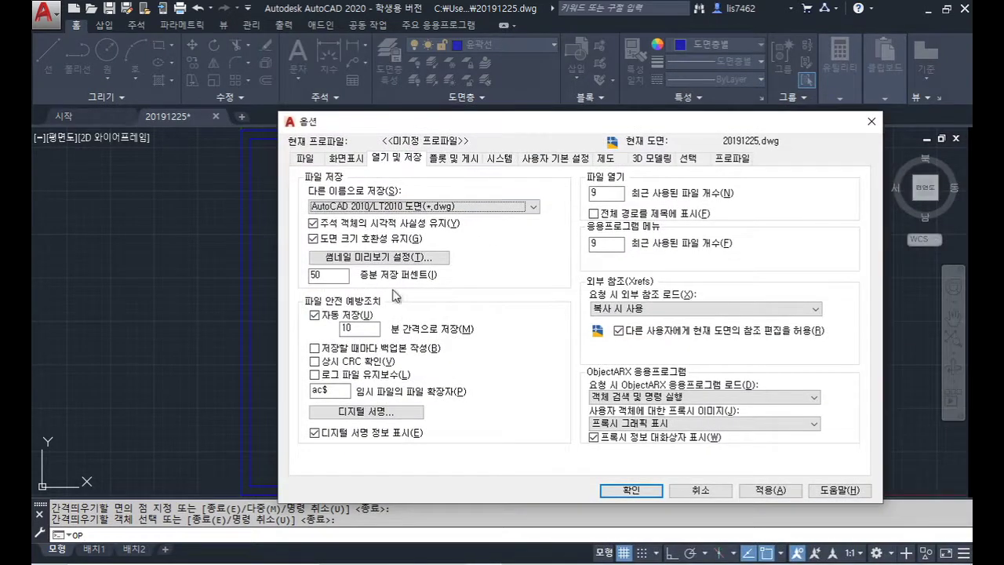
Step: Change the model-space background from dark to index colour 251 and apply the change
{"action": "left_click", "coordinate": [348, 160]}
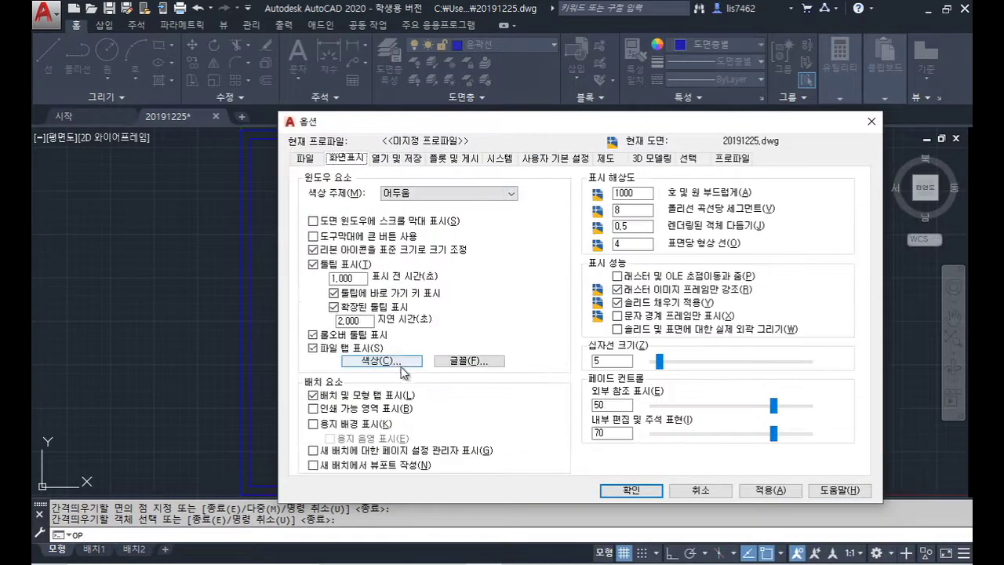
{"action": "left_click", "coordinate": [404, 362]}
{"action": "left_click", "coordinate": [885, 236]}
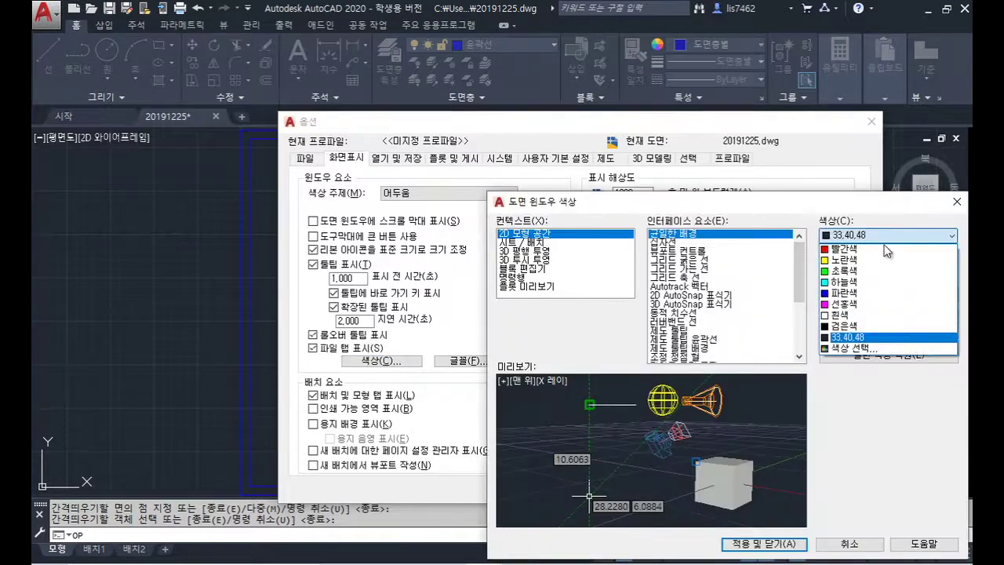
{"action": "left_click", "coordinate": [862, 349]}
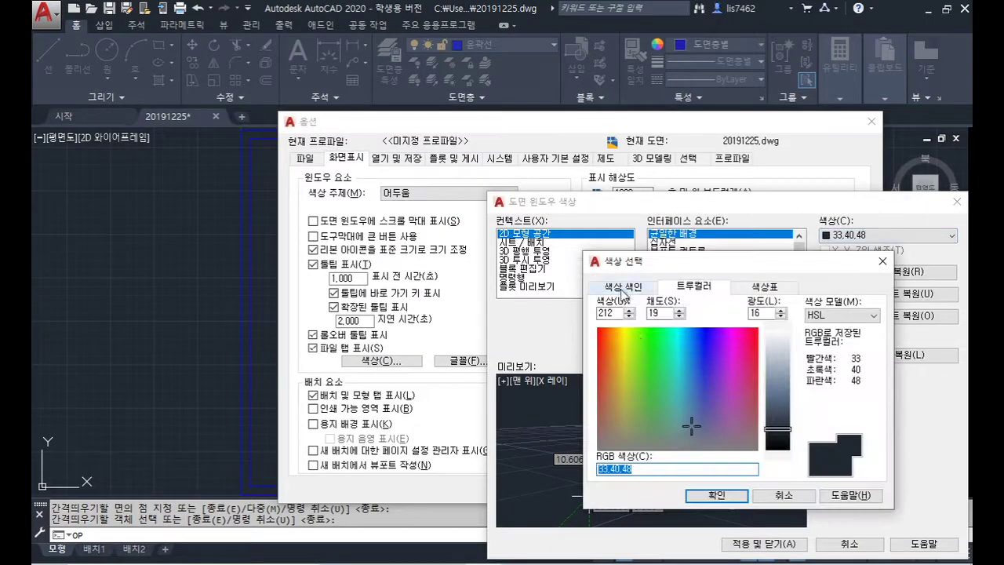
{"action": "left_click", "coordinate": [624, 286]}
{"action": "left_click", "coordinate": [617, 438]}
{"action": "left_click", "coordinate": [716, 495]}
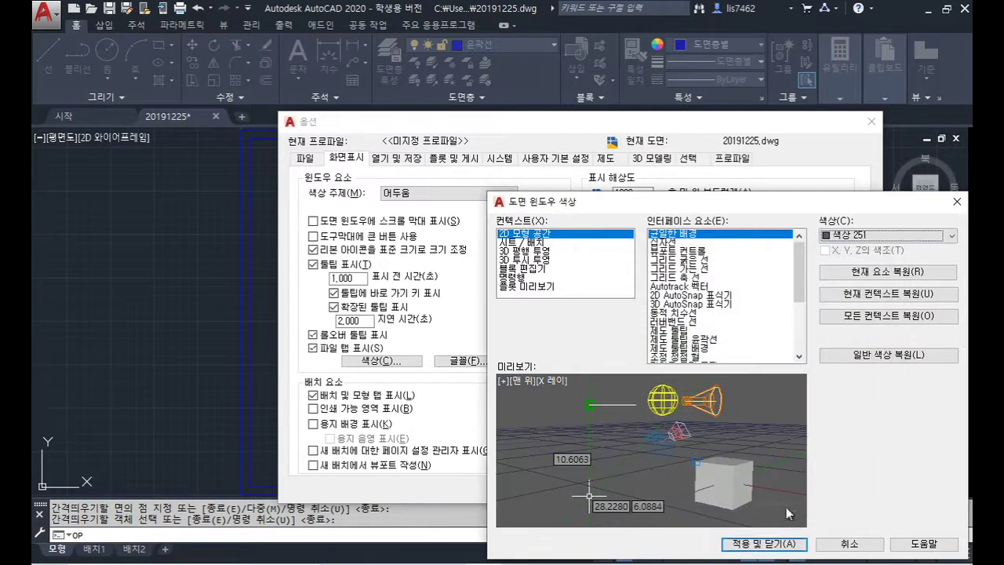
{"action": "left_click", "coordinate": [764, 544]}
{"action": "left_click", "coordinate": [645, 490]}
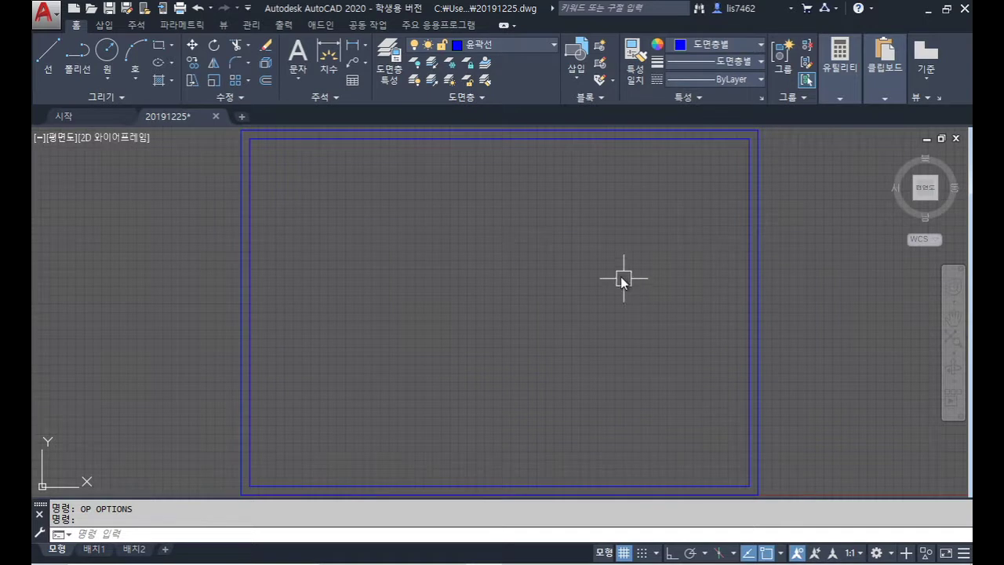
Step: Centre the border in view and make 외형선 the current layer
{"action": "scroll", "coordinate": [619, 275], "scroll_direction": "down", "scroll_amount": 2}
{"action": "scroll", "coordinate": [612, 258], "scroll_direction": "up", "scroll_amount": 2}
{"action": "scroll", "coordinate": [620, 278], "scroll_direction": "down", "scroll_amount": 2}
{"action": "middle_click_drag", "start_coordinate": [619, 278], "coordinate": [586, 267]}
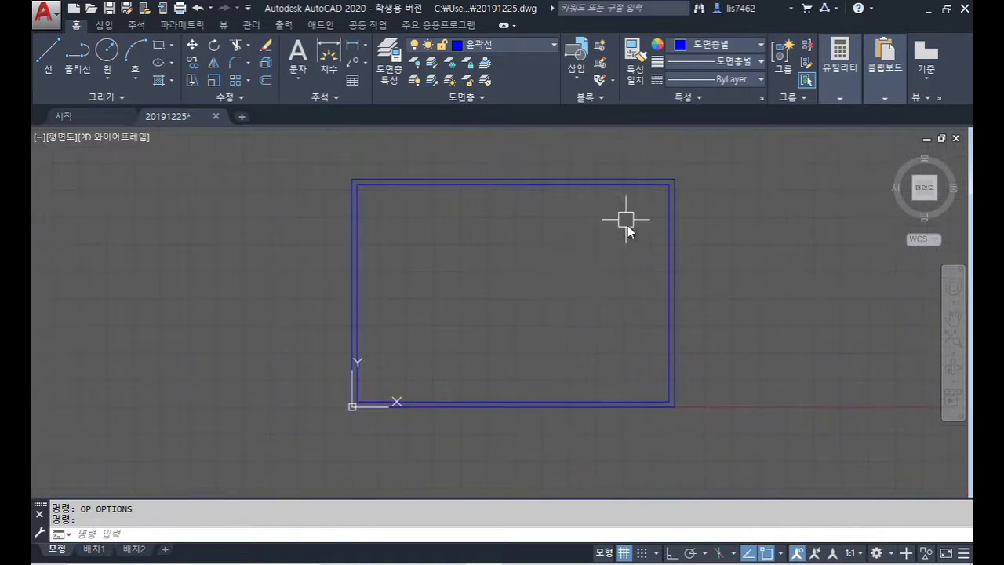
{"action": "left_click", "coordinate": [517, 47]}
{"action": "left_click", "coordinate": [515, 132]}
Step: With Ortho on, draw 15-unit centring marks inward from the top and left edge midpoints
{"action": "type", "text": "l"}
{"action": "key", "text": "Return"}
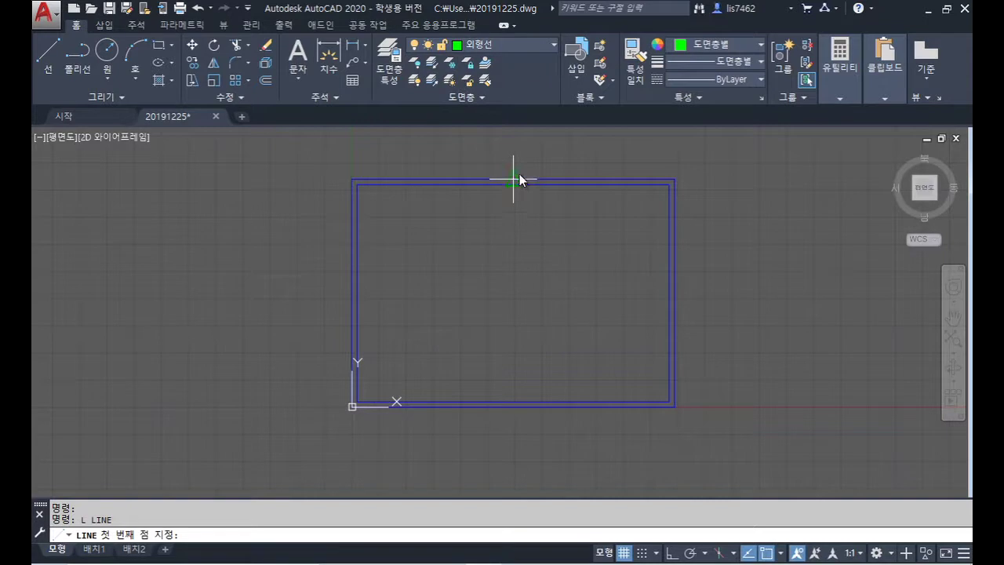
{"action": "left_click", "coordinate": [514, 180]}
{"action": "key", "text": "F8"}
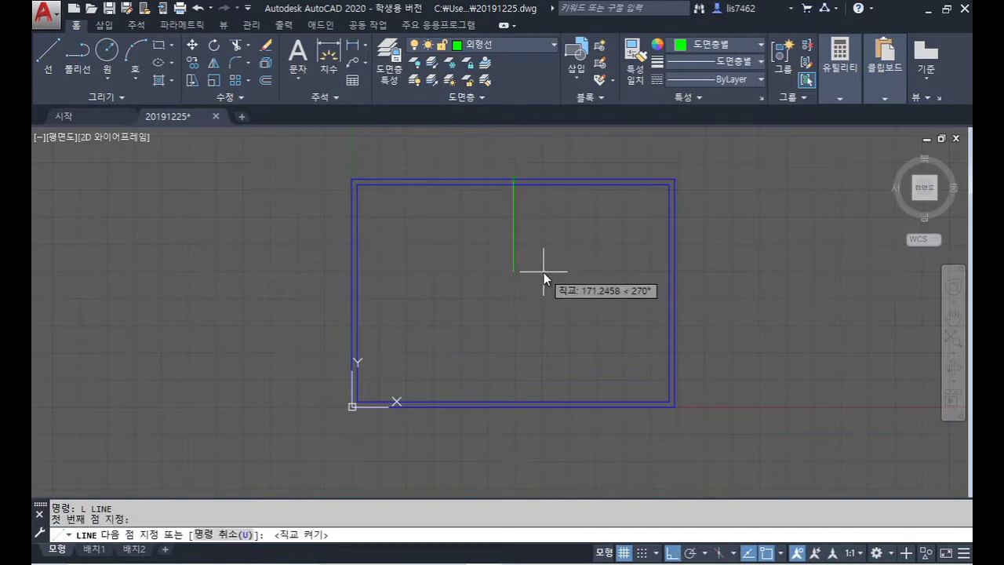
{"action": "key", "text": "Return"}
{"action": "key", "text": "Return"}
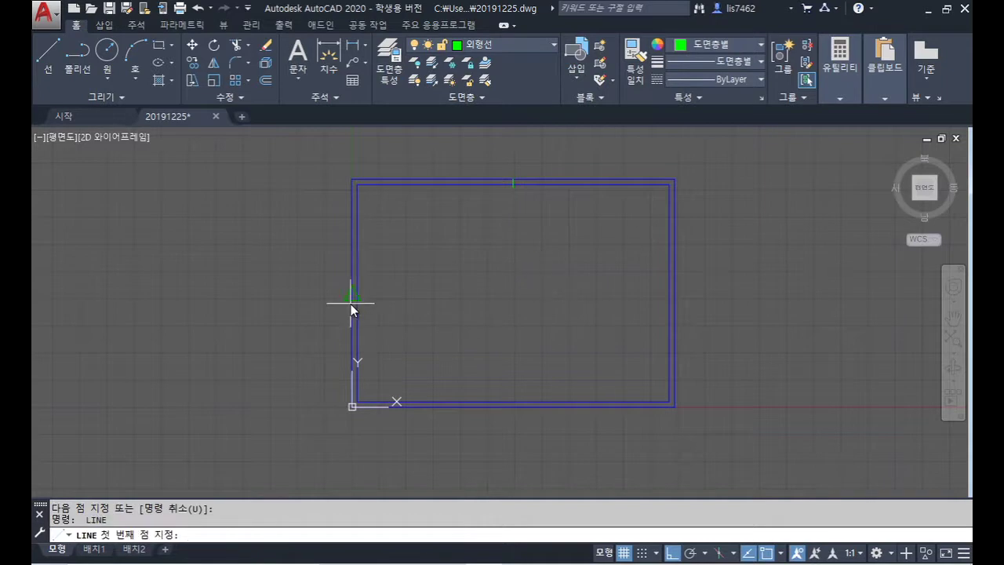
{"action": "left_click", "coordinate": [351, 304]}
{"action": "type", "text": "15"}
{"action": "key", "text": "Return"}
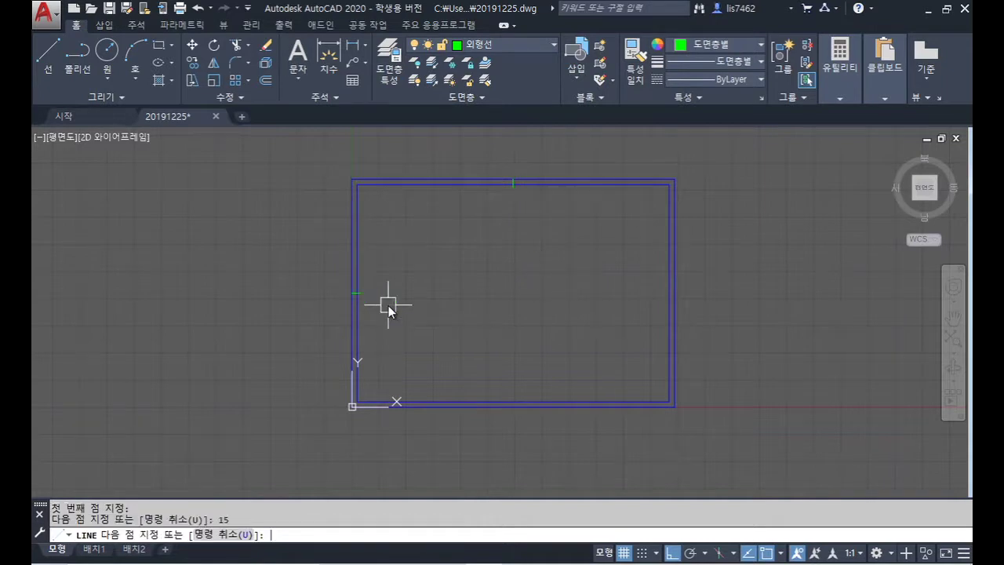
Step: Draw 15-unit centring marks inward from the bottom and right edge midpoints
{"action": "key", "text": "Return"}
{"action": "key", "text": "Return"}
{"action": "left_click", "coordinate": [526, 415]}
{"action": "type", "text": "15"}
{"action": "key", "text": "Return"}
{"action": "key", "text": "Return"}
{"action": "key", "text": "Return"}
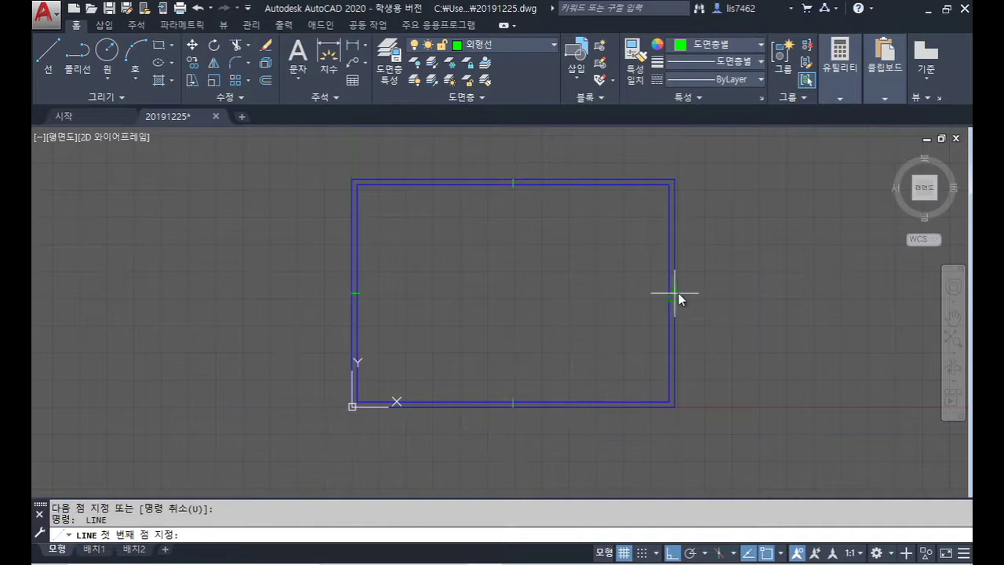
{"action": "left_click", "coordinate": [675, 294]}
{"action": "type", "text": "15"}
{"action": "key", "text": "Return"}
{"action": "key", "text": "Return"}
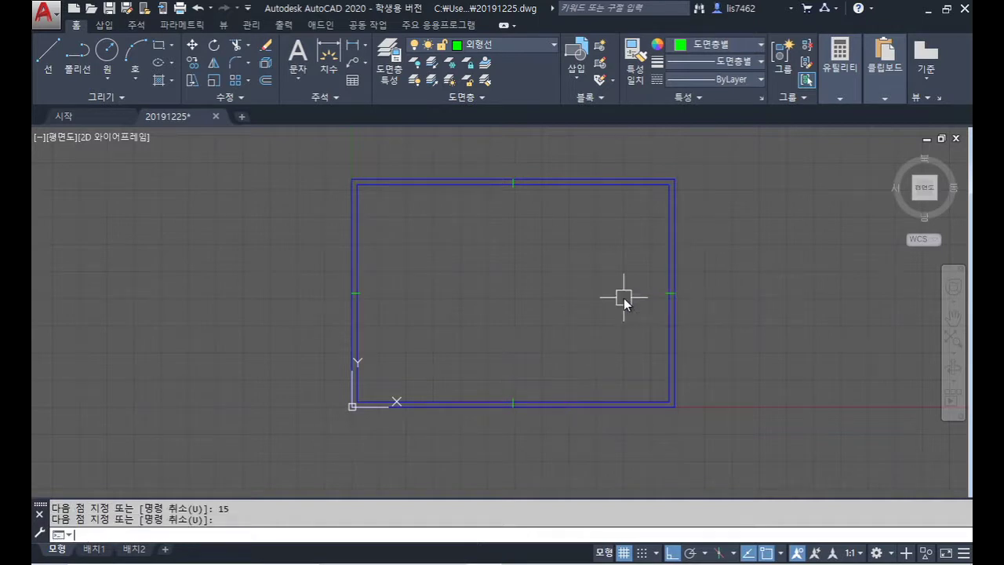
{"action": "left_click", "coordinate": [677, 181]}
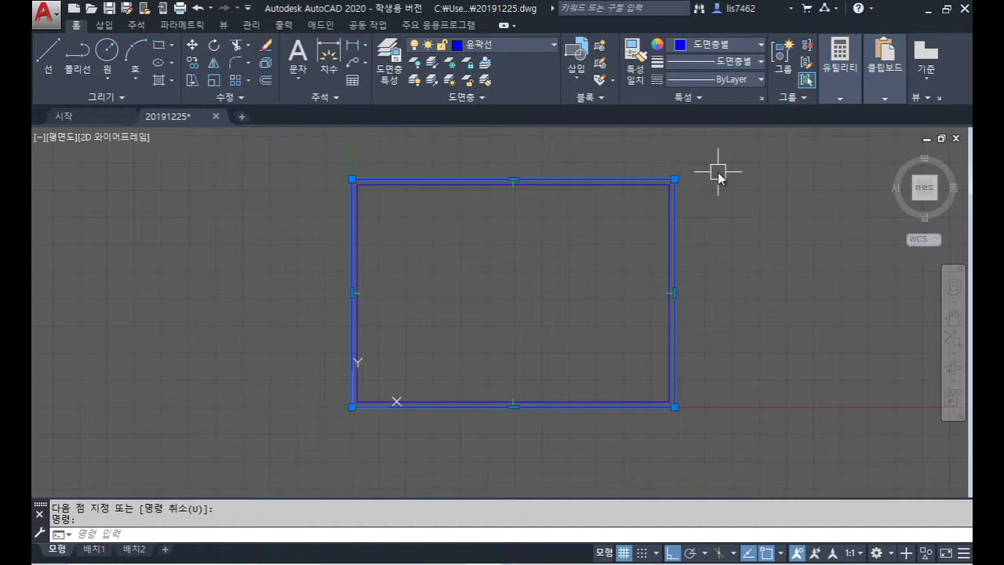
Step: Delete the outer rectangle and explode the inner border into separate lines
{"action": "key", "text": "Delete"}
{"action": "type", "text": "x"}
{"action": "key", "text": "Return"}
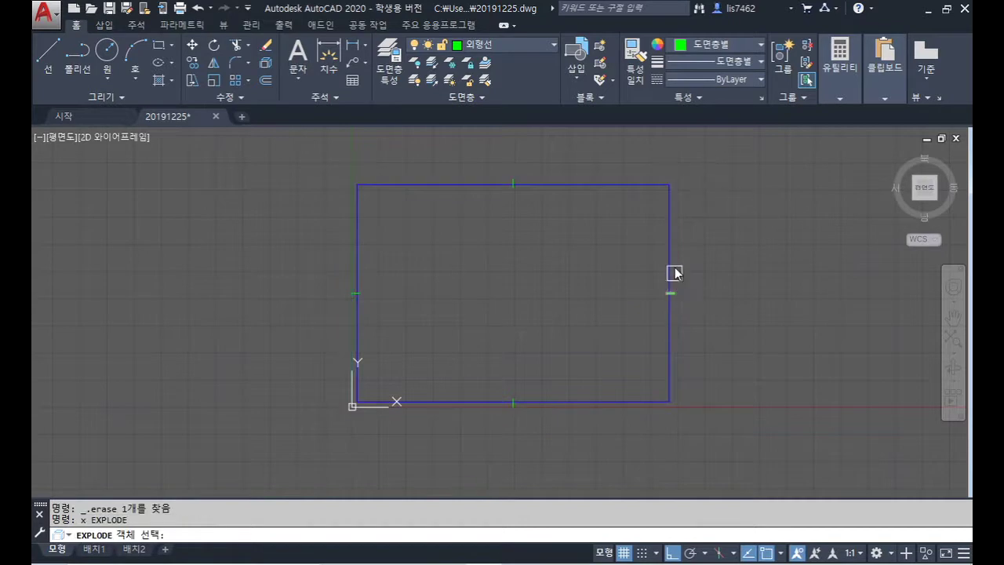
{"action": "left_click", "coordinate": [675, 273]}
{"action": "key", "text": "Return"}
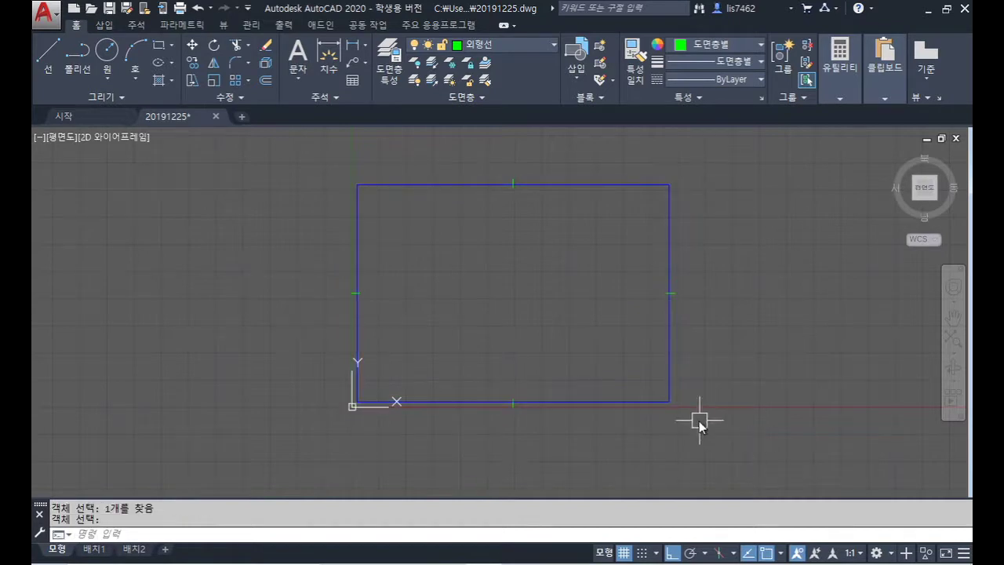
{"action": "scroll", "coordinate": [637, 416], "scroll_direction": "up", "scroll_amount": 2}
{"action": "middle_click_drag", "start_coordinate": [637, 409], "coordinate": [605, 411]}
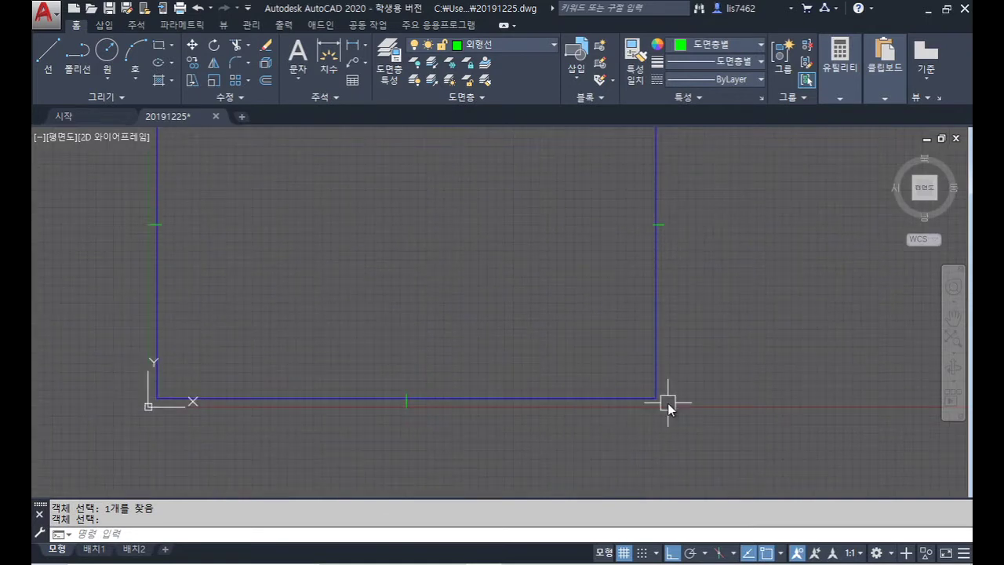
Step: Offset the right border edge 130 units to the left
{"action": "type", "text": "o"}
{"action": "key", "text": "Return"}
{"action": "type", "text": "130"}
{"action": "key", "text": "Return"}
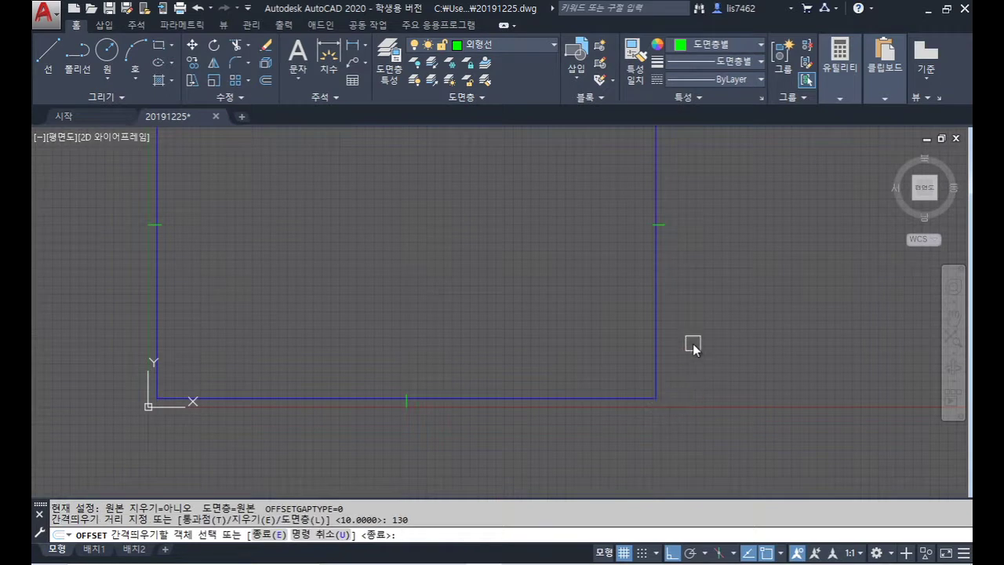
{"action": "left_click", "coordinate": [657, 298]}
{"action": "left_click", "coordinate": [594, 306]}
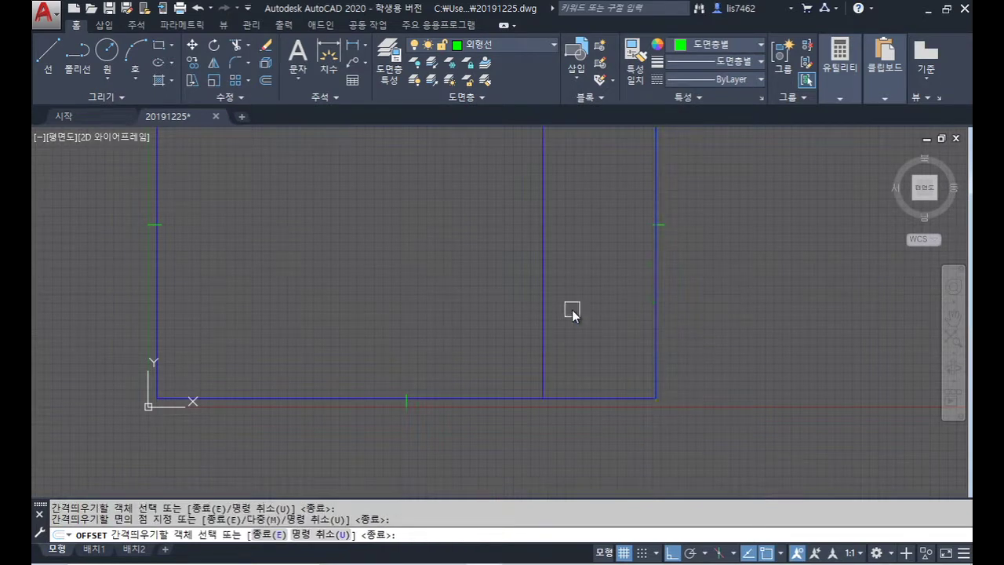
{"action": "key", "text": "Return"}
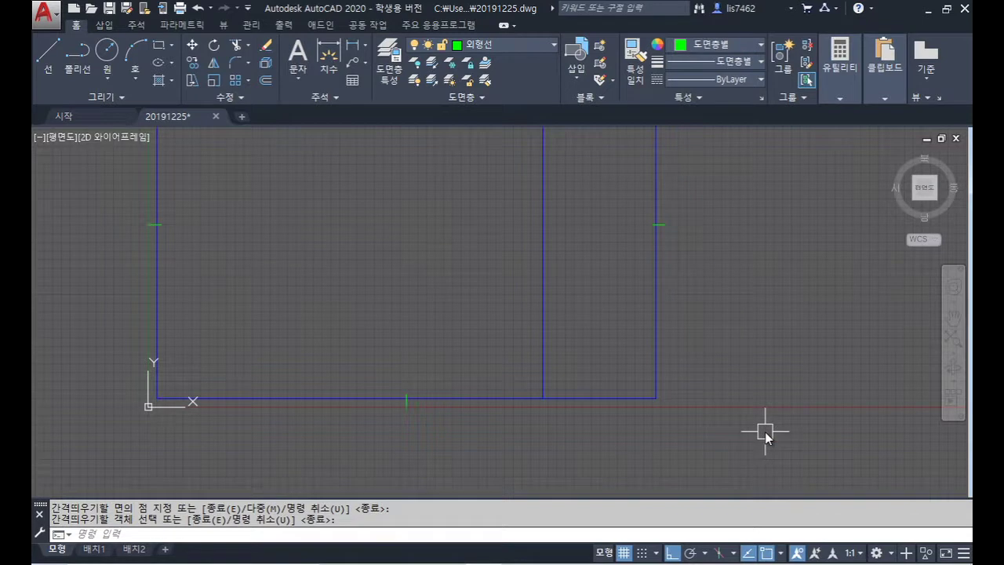
Step: Offset the bottom border edge 15 units upward
{"action": "type", "text": "o"}
{"action": "key", "text": "Return"}
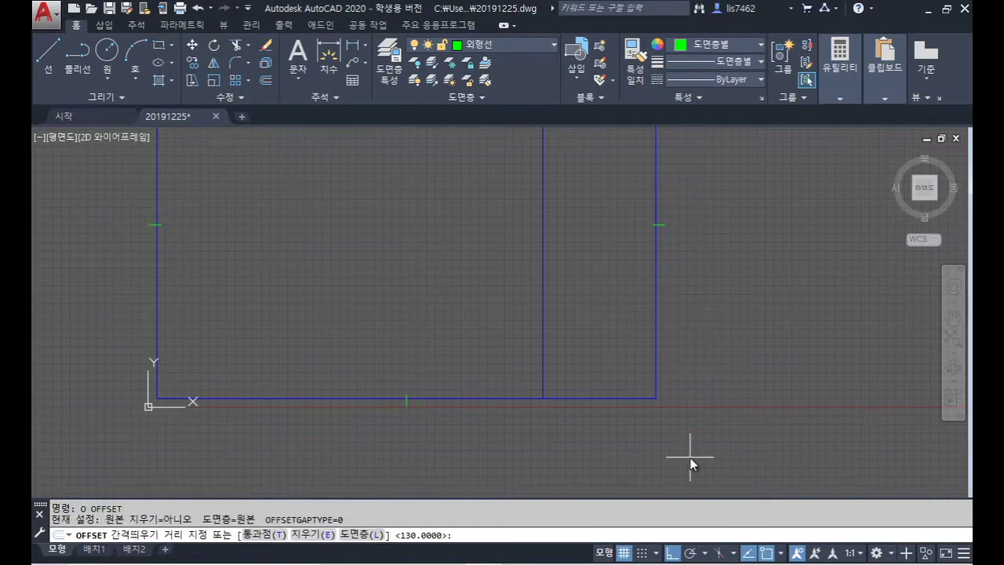
{"action": "type", "text": "15"}
{"action": "key", "text": "Return"}
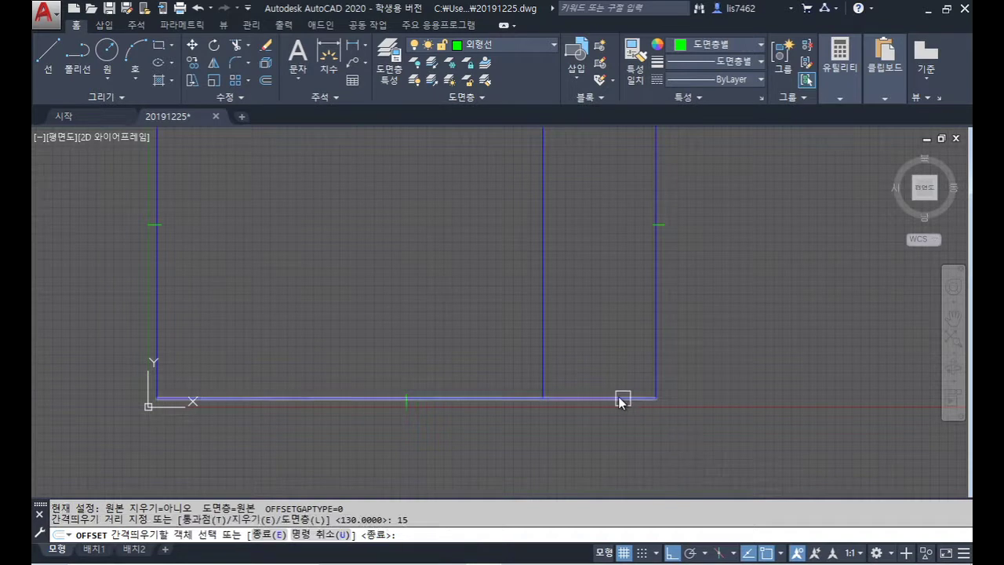
{"action": "left_click", "coordinate": [621, 398]}
{"action": "left_click", "coordinate": [620, 325]}
{"action": "key", "text": "Return"}
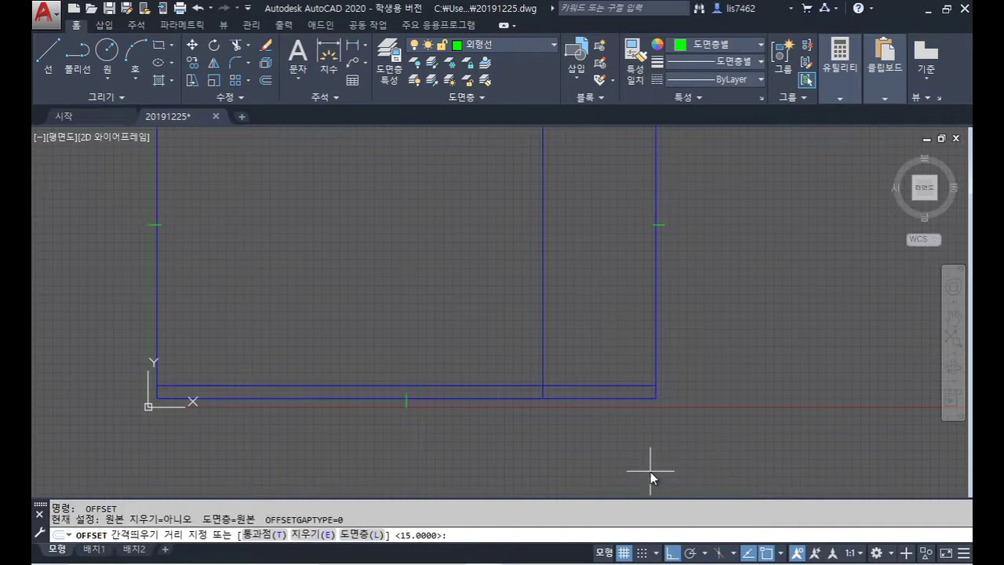
Step: Stack six more row lines upward, each 8 units above the previous one
{"action": "type", "text": "8"}
{"action": "key", "text": "Return"}
{"action": "scroll", "coordinate": [603, 428], "scroll_direction": "up", "scroll_amount": 2}
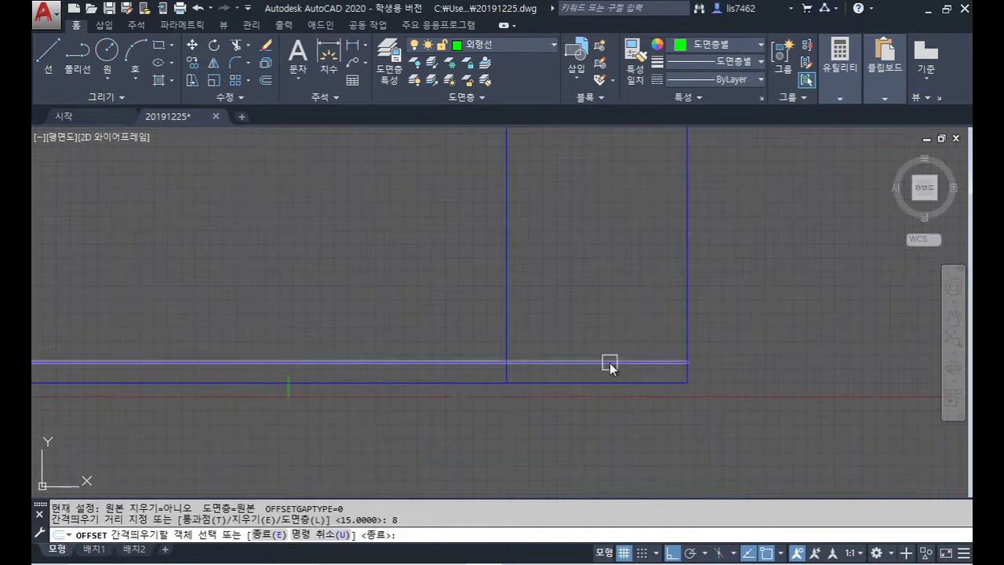
{"action": "left_click", "coordinate": [607, 361]}
{"action": "left_click", "coordinate": [625, 325]}
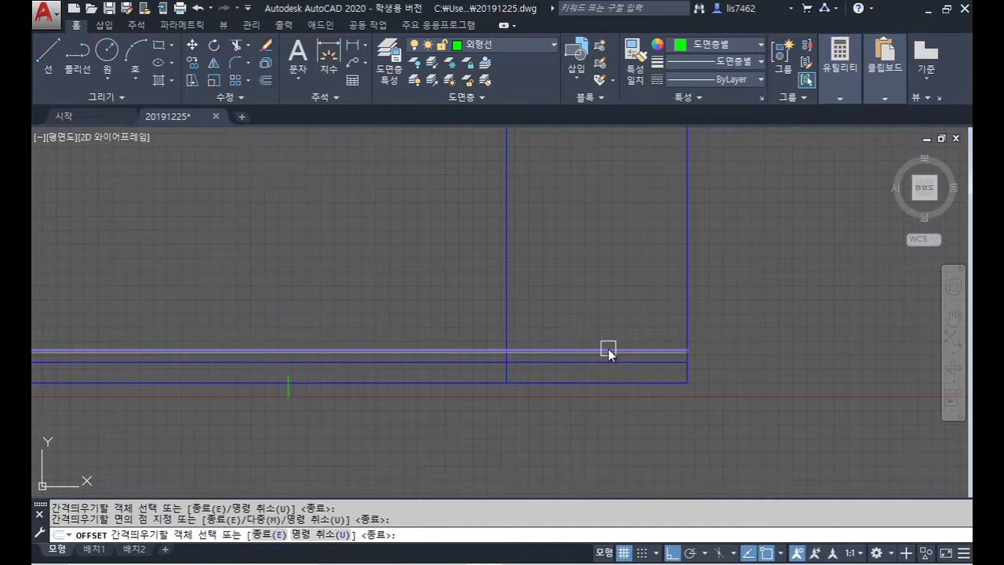
{"action": "left_click", "coordinate": [608, 350]}
{"action": "left_click", "coordinate": [606, 336]}
{"action": "left_click", "coordinate": [605, 340]}
{"action": "left_click", "coordinate": [604, 334]}
{"action": "left_click", "coordinate": [607, 329]}
{"action": "left_click", "coordinate": [608, 305]}
{"action": "left_click", "coordinate": [605, 316]}
{"action": "left_click", "coordinate": [605, 311]}
{"action": "left_click", "coordinate": [605, 306]}
{"action": "left_click", "coordinate": [609, 291]}
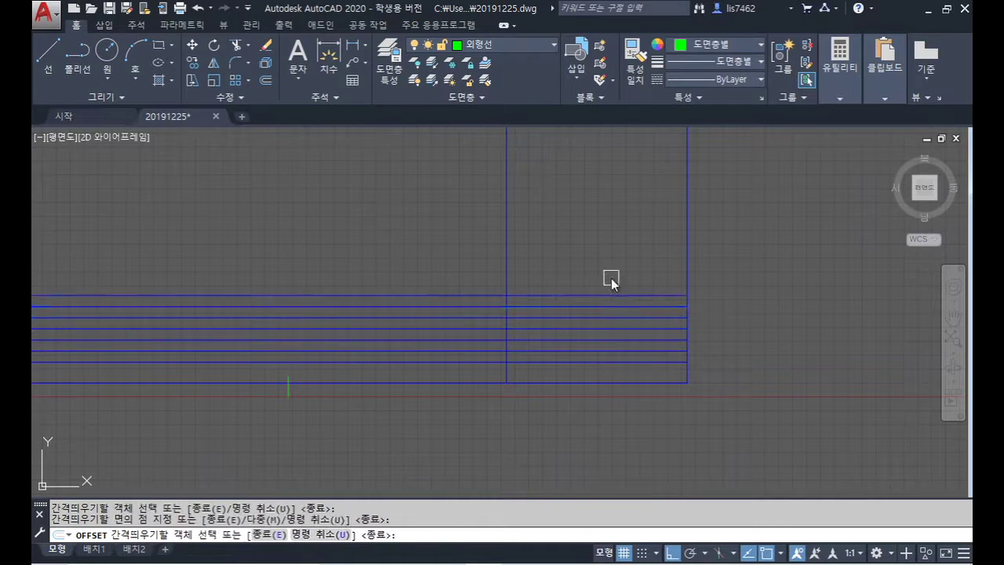
{"action": "key", "text": "Return"}
Step: Begin trimming, using the top row line and the vertical divider as cutting edges
{"action": "type", "text": "tr"}
{"action": "key", "text": "Return"}
{"action": "left_click", "coordinate": [597, 296]}
{"action": "left_click", "coordinate": [507, 283]}
Step: Trim the vertical line above the top row and the row lines left of the vertical line
{"action": "key", "text": "Return"}
{"action": "left_click", "coordinate": [508, 281]}
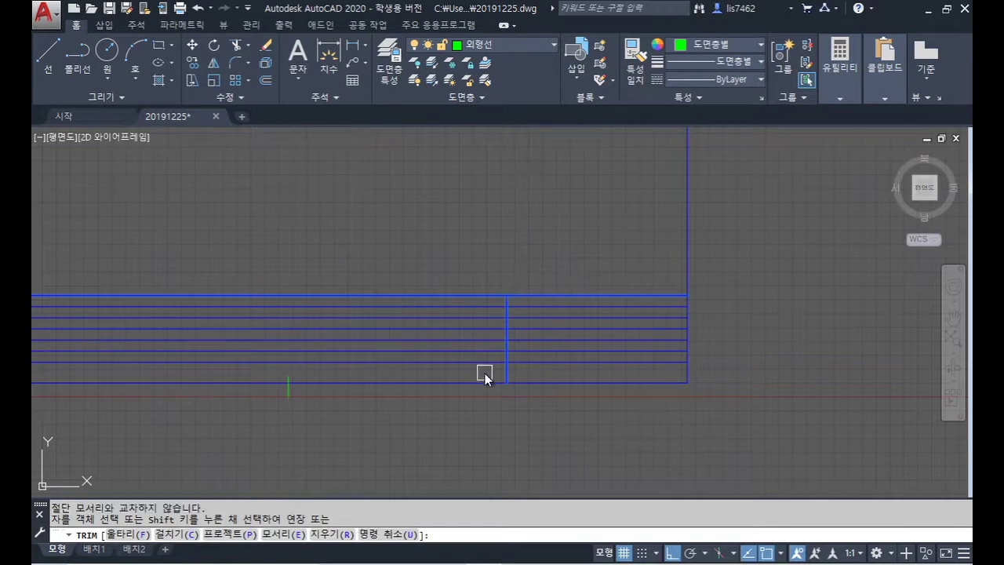
{"action": "left_click", "coordinate": [485, 373]}
{"action": "left_click", "coordinate": [423, 271]}
{"action": "key", "text": "Return"}
{"action": "scroll", "coordinate": [653, 390], "scroll_direction": "up", "scroll_amount": 2}
Step: Offset the table's left and right vertical lines inward by 35 to make column lines
{"action": "type", "text": "o"}
{"action": "key", "text": "Return"}
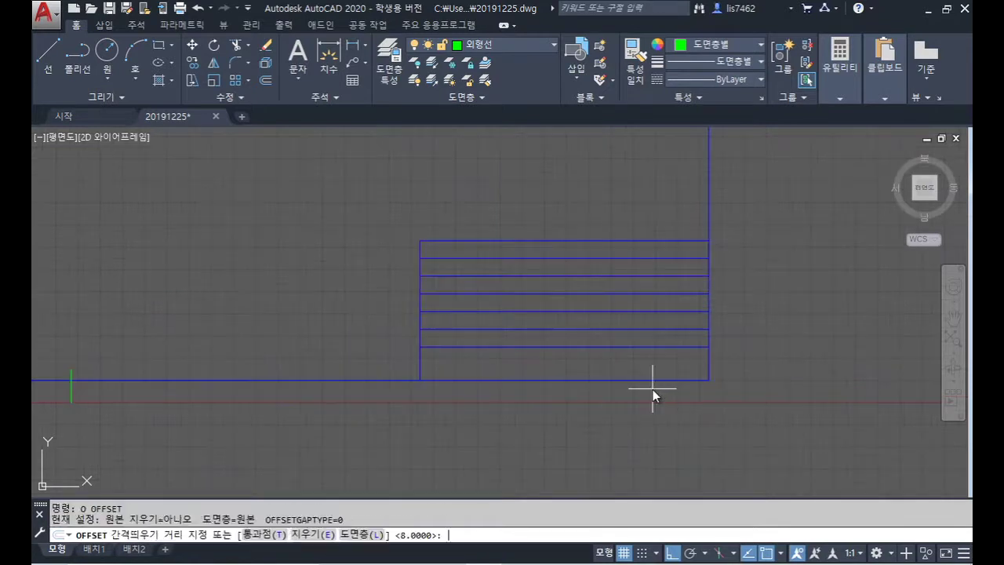
{"action": "type", "text": "35"}
{"action": "key", "text": "Return"}
{"action": "left_click", "coordinate": [421, 365]}
{"action": "left_click", "coordinate": [667, 371]}
{"action": "left_click", "coordinate": [711, 363]}
{"action": "left_click", "coordinate": [650, 369]}
{"action": "key", "text": "Return"}
Step: Trim the new column line above the table's top row line
{"action": "type", "text": "tr"}
{"action": "key", "text": "Return"}
{"action": "left_click", "coordinate": [666, 242]}
{"action": "key", "text": "Return"}
{"action": "left_click", "coordinate": [631, 219]}
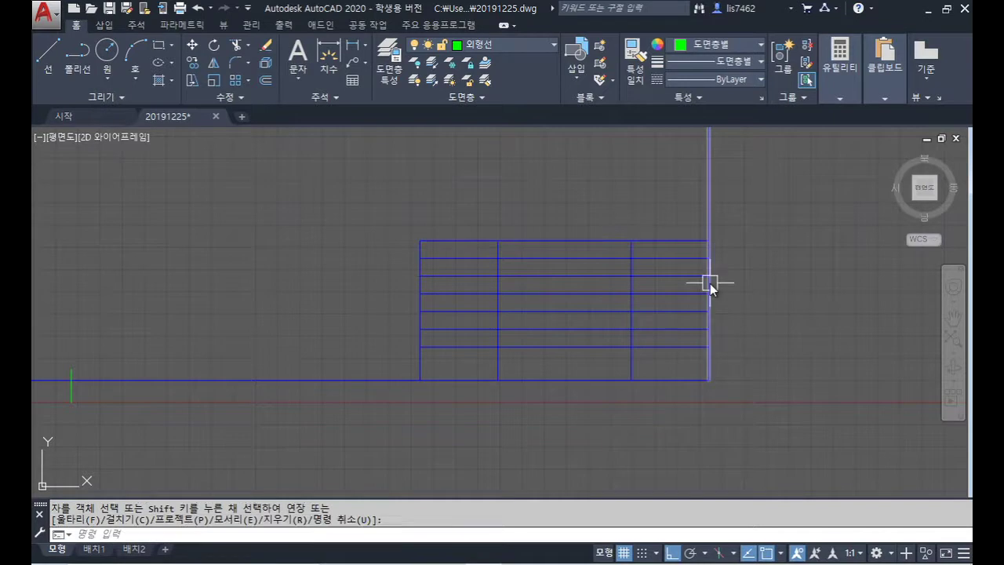
{"action": "key", "text": "Return"}
Step: Offset the left vertical line and the right-side column line inward by 15
{"action": "type", "text": "o"}
{"action": "key", "text": "Return"}
{"action": "type", "text": "15"}
{"action": "key", "text": "Return"}
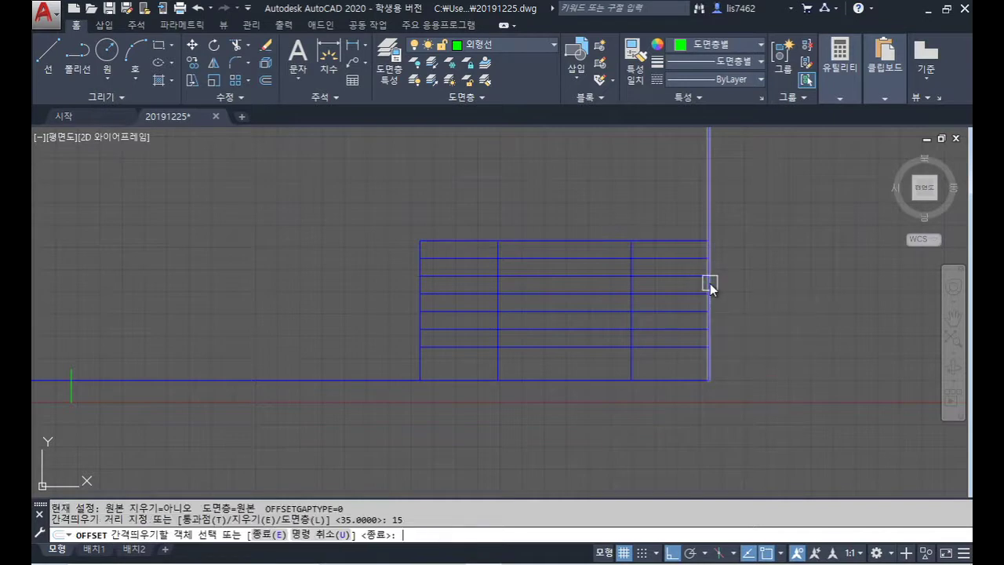
{"action": "left_click", "coordinate": [421, 288]}
{"action": "left_click", "coordinate": [468, 195]}
{"action": "left_click", "coordinate": [632, 259]}
{"action": "left_click", "coordinate": [579, 217]}
Step: Trim the excess upper and lower parts of the new column lines
{"action": "key", "text": "Return"}
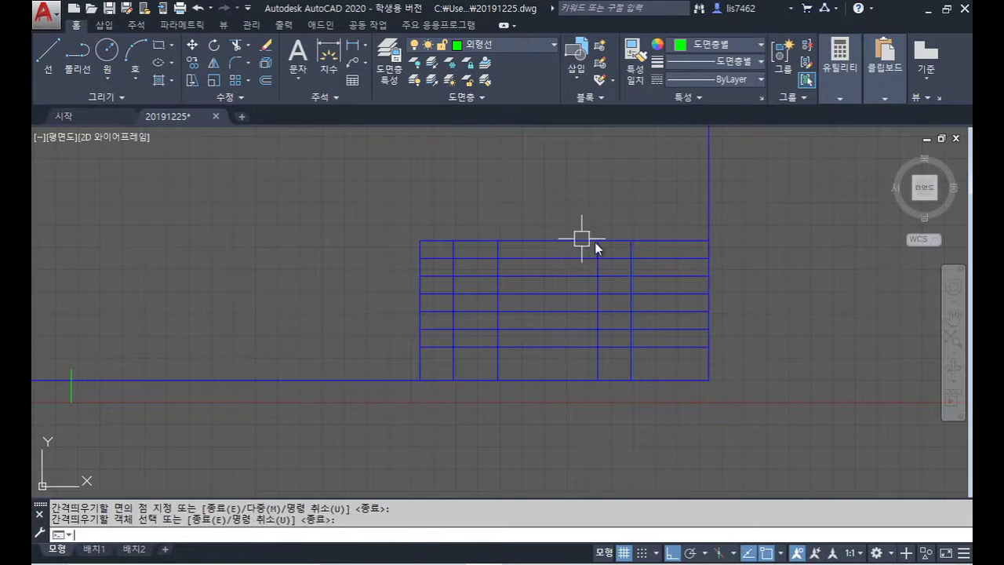
{"action": "type", "text": "tr"}
{"action": "key", "text": "Return"}
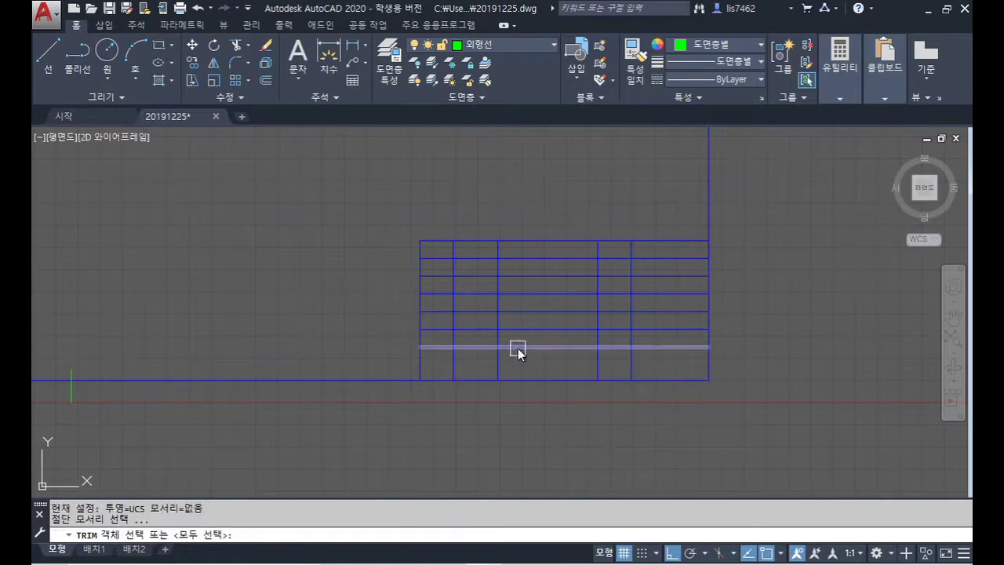
{"action": "key", "text": "Return"}
{"action": "left_click", "coordinate": [454, 363]}
{"action": "left_click", "coordinate": [497, 338]}
Step: Offset the right inner column line 20 to the left and trim its unwanted part
{"action": "key", "text": "Return"}
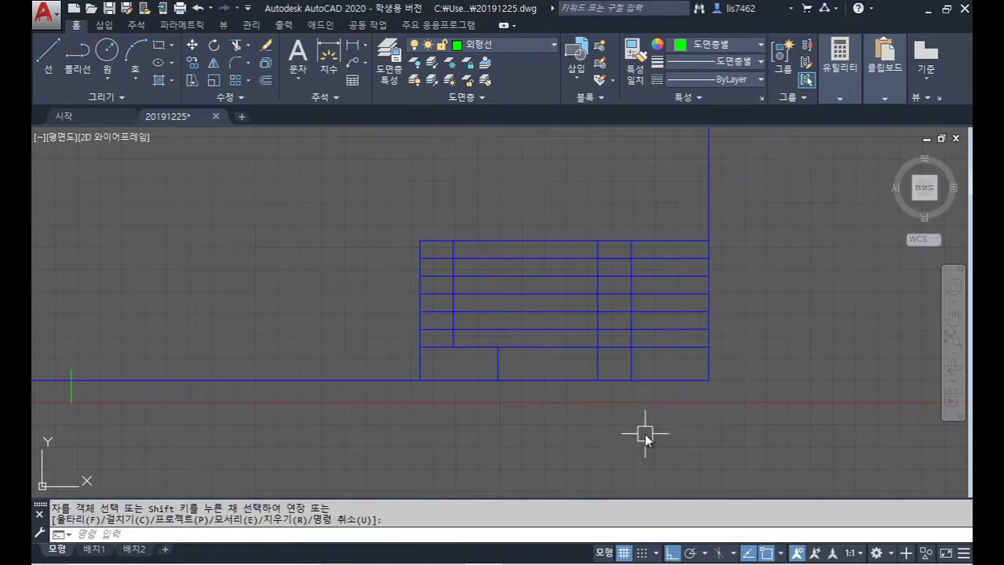
{"action": "type", "text": "o"}
{"action": "key", "text": "Return"}
{"action": "type", "text": "20"}
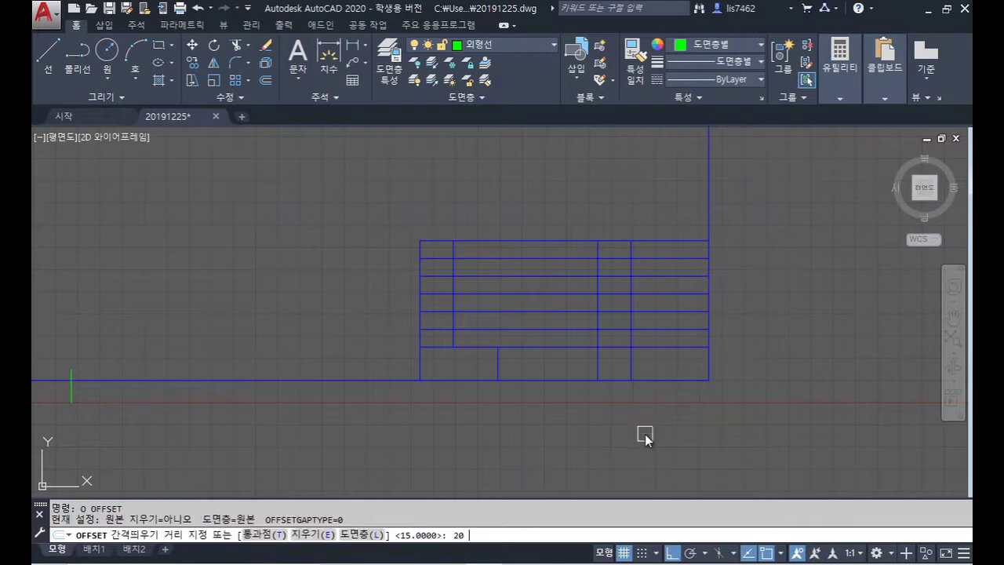
{"action": "key", "text": "Return"}
{"action": "left_click", "coordinate": [594, 284]}
{"action": "left_click", "coordinate": [540, 286]}
{"action": "key", "text": "Return"}
{"action": "type", "text": "tr"}
{"action": "key", "text": "Return"}
Step: Add a row line 7.5 above the bottom edge and trim it left of the column line
{"action": "key", "text": "Return"}
{"action": "left_click", "coordinate": [557, 370]}
{"action": "key", "text": "Return"}
{"action": "type", "text": "o"}
{"action": "key", "text": "Return"}
{"action": "type", "text": "7.5"}
{"action": "key", "text": "Return"}
{"action": "left_click", "coordinate": [682, 380]}
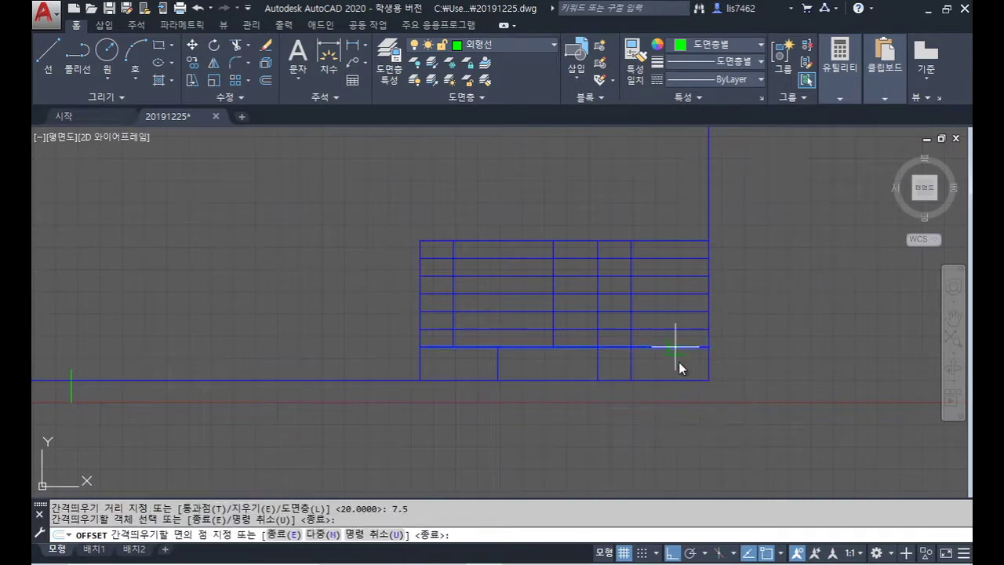
{"action": "left_click", "coordinate": [678, 362]}
{"action": "key", "text": "Return"}
{"action": "type", "text": "tr"}
{"action": "key", "text": "Return"}
{"action": "left_click", "coordinate": [598, 353]}
{"action": "key", "text": "Return"}
{"action": "left_click", "coordinate": [572, 365]}
{"action": "key", "text": "Return"}
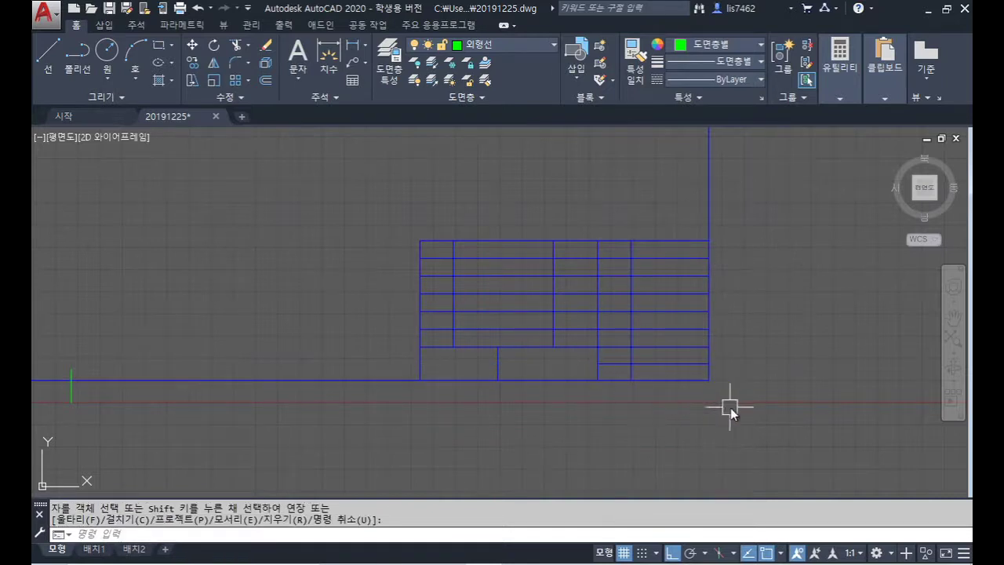
{"action": "scroll", "coordinate": [678, 371], "scroll_direction": "up", "scroll_amount": 2}
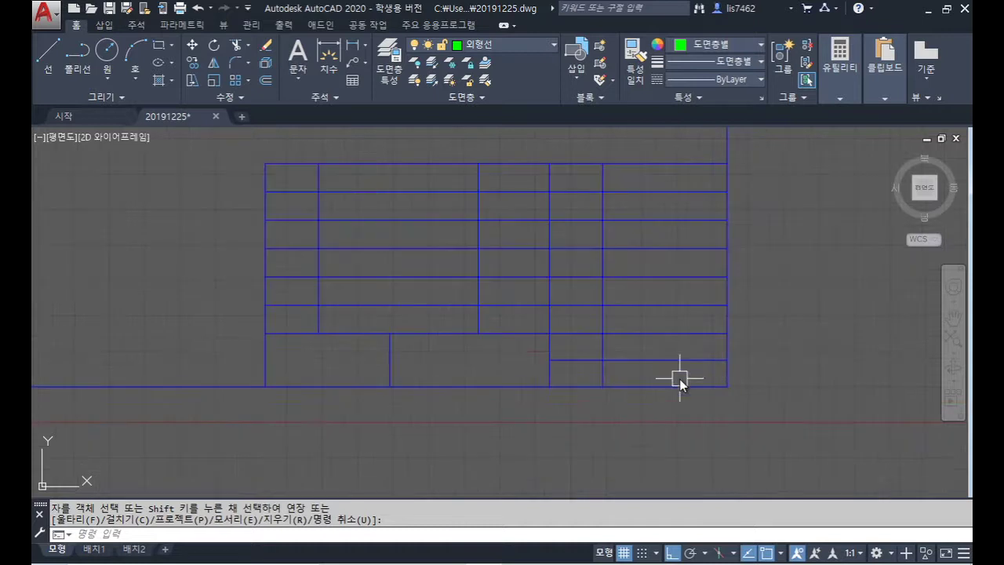
Step: Move all inner parts-list grid lines to the red 치수선 layer
{"action": "left_click", "coordinate": [677, 384]}
{"action": "left_click", "coordinate": [296, 178]}
{"action": "left_click", "coordinate": [521, 45]}
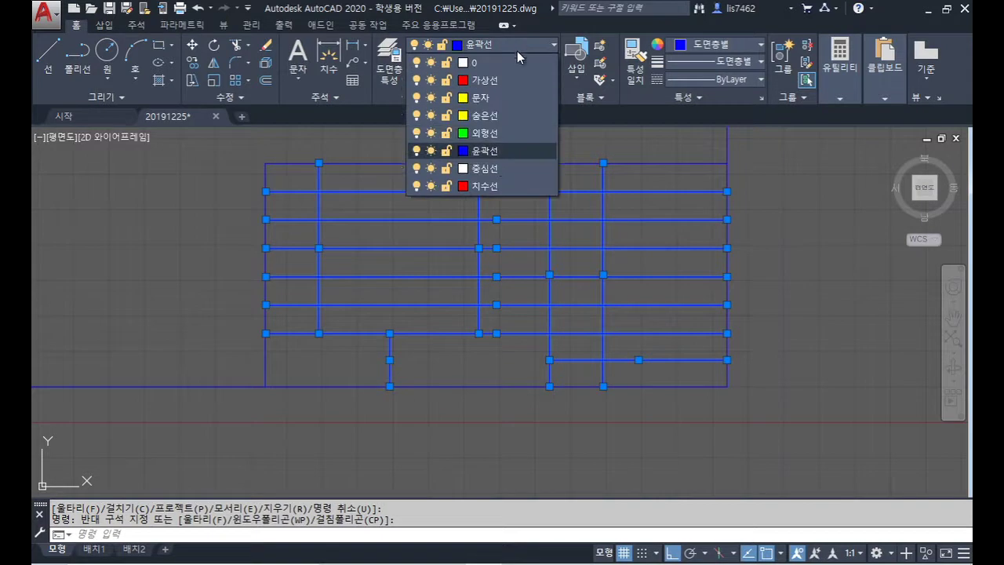
{"action": "left_click", "coordinate": [498, 184]}
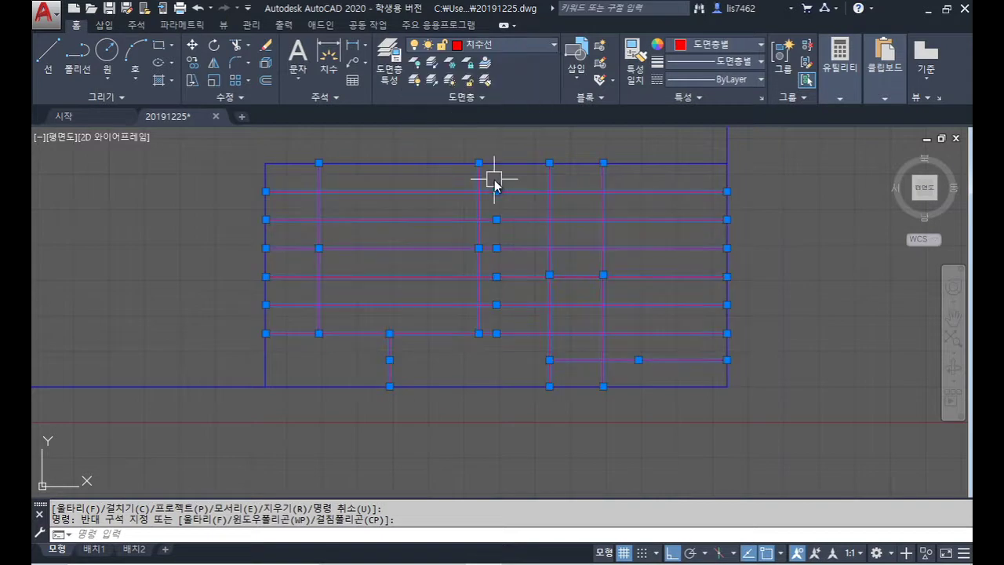
{"action": "key", "text": "Escape"}
Step: Put the parts list's top and left borders on the green 외형선 layer
{"action": "left_click", "coordinate": [424, 166]}
{"action": "left_click", "coordinate": [267, 174]}
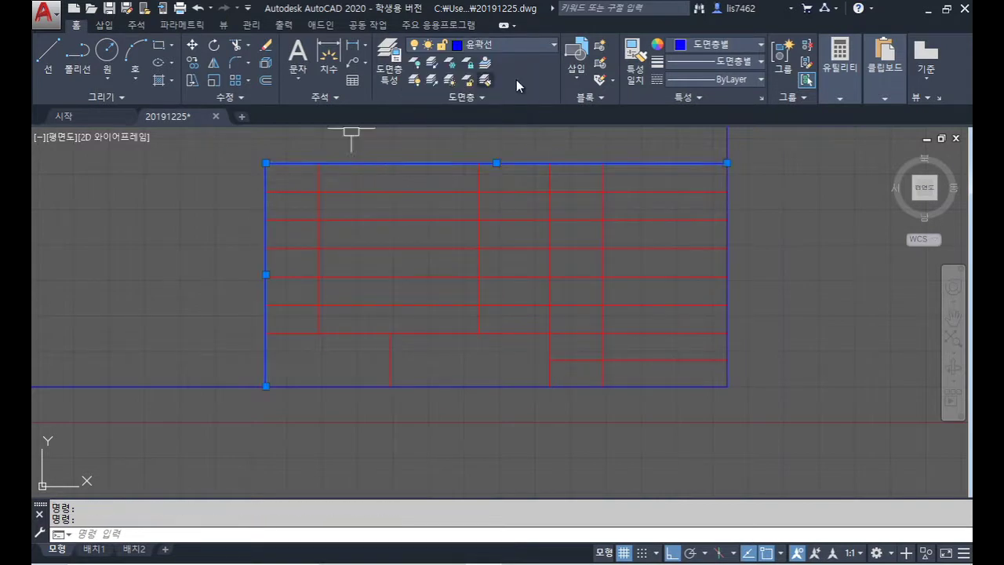
{"action": "left_click", "coordinate": [517, 45]}
{"action": "left_click", "coordinate": [510, 135]}
{"action": "key", "text": "Escape"}
Step: Move the line above the bottom rows to layer 문자 and make 문자 current
{"action": "left_click", "coordinate": [442, 335]}
{"action": "left_click", "coordinate": [510, 41]}
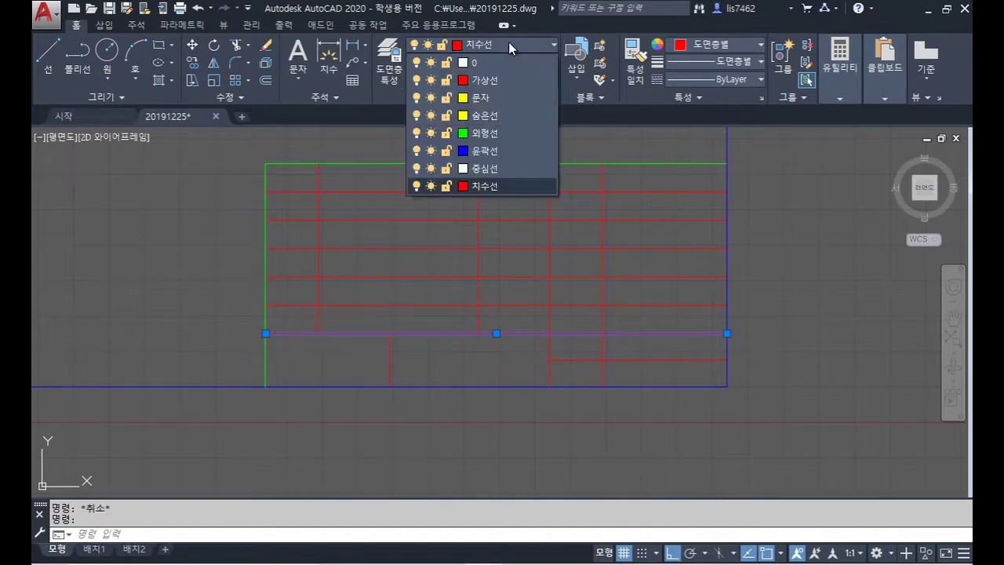
{"action": "left_click", "coordinate": [489, 97]}
{"action": "key", "text": "Escape"}
{"action": "scroll", "coordinate": [648, 310], "scroll_direction": "down", "scroll_amount": 4}
{"action": "scroll", "coordinate": [650, 309], "scroll_direction": "up", "scroll_amount": 2}
{"action": "left_click", "coordinate": [528, 46]}
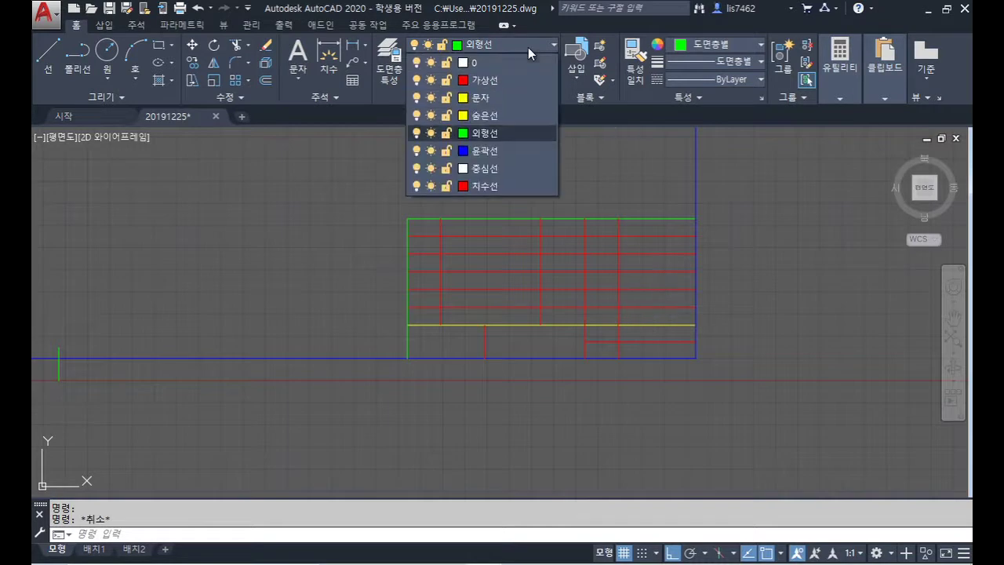
{"action": "left_click", "coordinate": [514, 103]}
{"action": "middle_click_drag", "start_coordinate": [500, 230], "coordinate": [448, 209]}
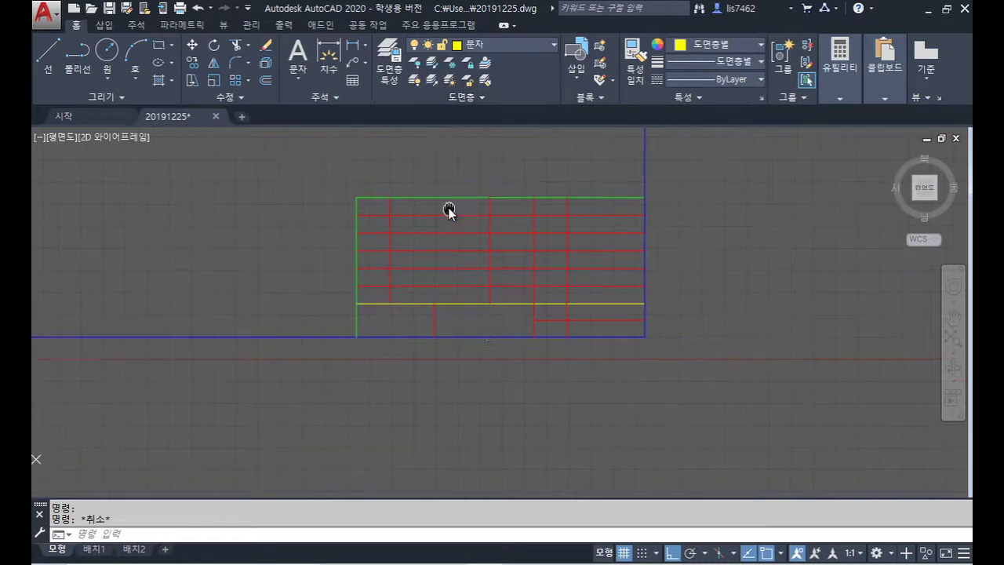
Step: Start a PLINE zigzag from the yellow line's left end across the lower rows, forming an X
{"action": "type", "text": "pl"}
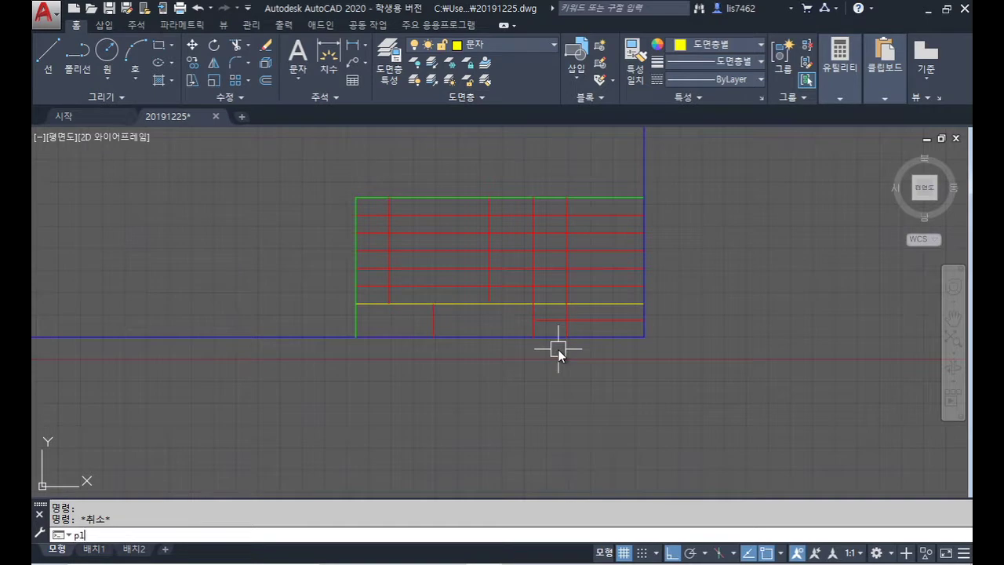
{"action": "key", "text": "Return"}
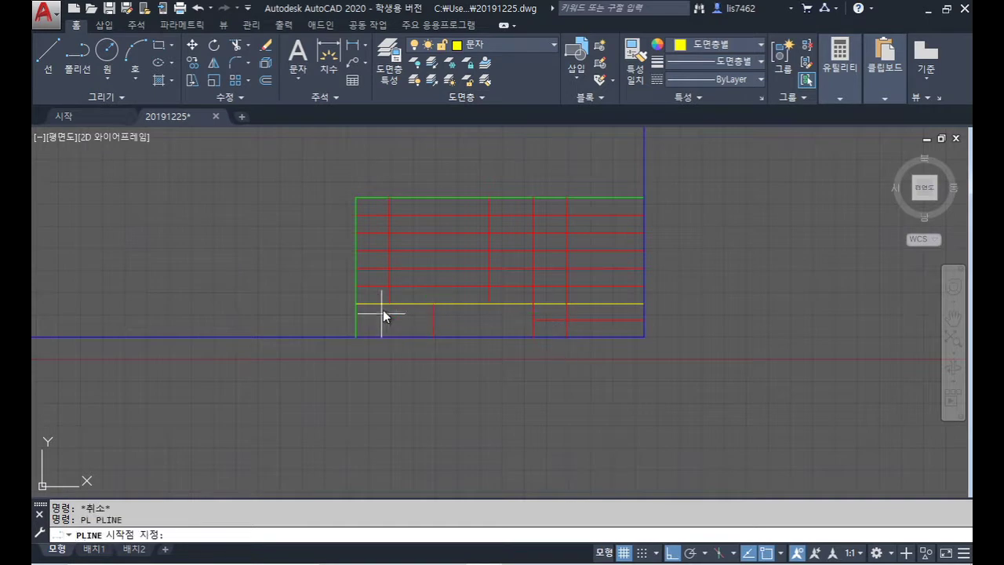
{"action": "left_click", "coordinate": [358, 303]}
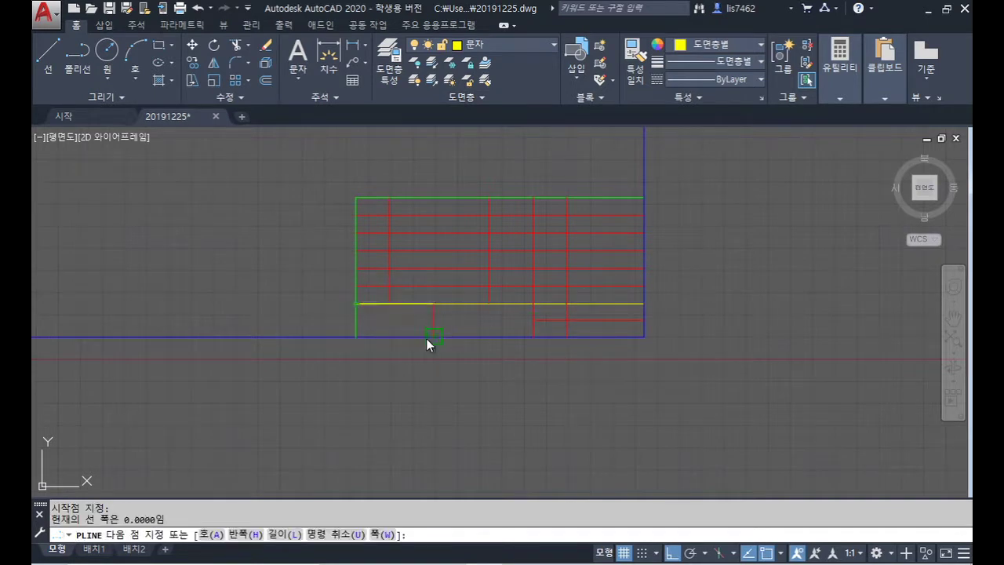
{"action": "left_click", "coordinate": [427, 339]}
{"action": "left_click", "coordinate": [530, 306]}
{"action": "left_click", "coordinate": [546, 331]}
{"action": "left_click", "coordinate": [533, 336]}
{"action": "left_click", "coordinate": [642, 336]}
{"action": "left_click", "coordinate": [566, 321]}
{"action": "left_click", "coordinate": [641, 304]}
Step: Continue the zigzag back across the upper row to the left and finish the polyline
{"action": "left_click", "coordinate": [566, 287]}
{"action": "left_click", "coordinate": [533, 303]}
{"action": "left_click", "coordinate": [488, 286]}
{"action": "left_click", "coordinate": [389, 302]}
{"action": "left_click", "coordinate": [356, 285]}
{"action": "key", "text": "Return"}
{"action": "scroll", "coordinate": [671, 280], "scroll_direction": "down", "scroll_amount": 5}
{"action": "middle_click_drag", "start_coordinate": [735, 278], "coordinate": [638, 377]}
{"action": "scroll", "coordinate": [455, 280], "scroll_direction": "up", "scroll_amount": 4}
Step: Offset the left border line twice by 25 to the right at the top-left corner
{"action": "middle_click_drag", "start_coordinate": [469, 317], "coordinate": [473, 338]}
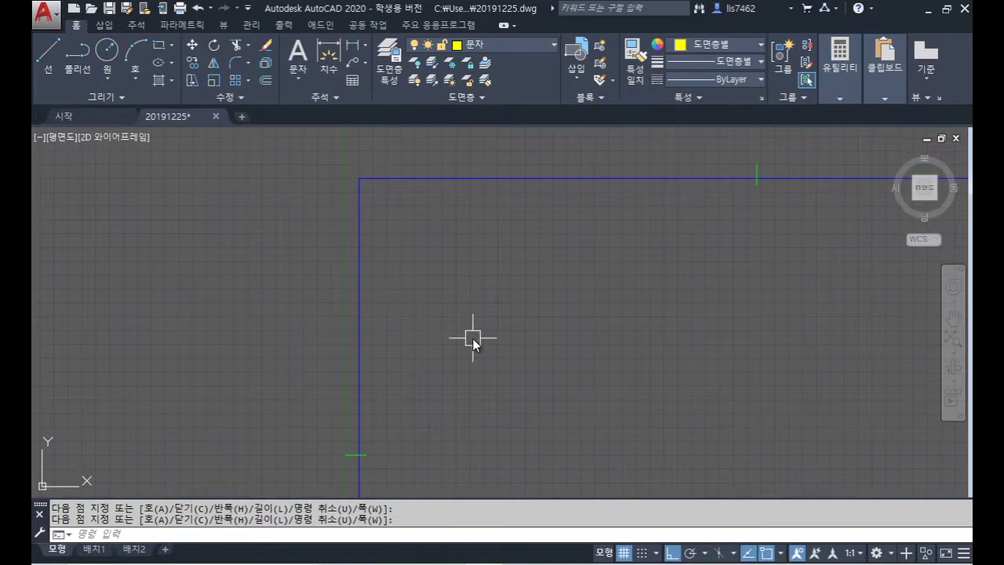
{"action": "type", "text": "o"}
{"action": "key", "text": "Return"}
{"action": "type", "text": "25"}
{"action": "key", "text": "Return"}
{"action": "left_click", "coordinate": [358, 228]}
{"action": "left_click", "coordinate": [397, 231]}
{"action": "left_click", "coordinate": [394, 229]}
{"action": "left_click", "coordinate": [451, 226]}
{"action": "key", "text": "Return"}
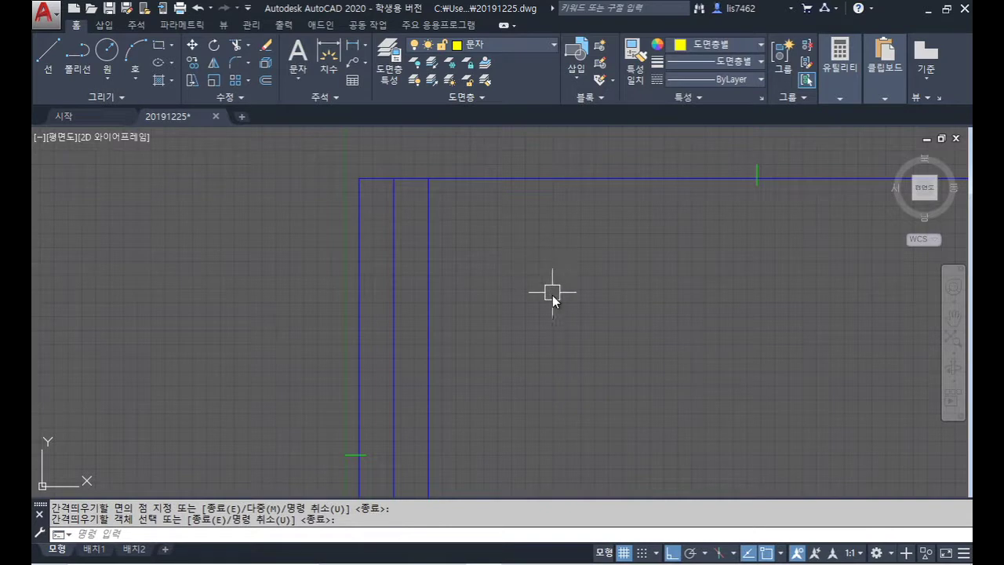
Step: Offset the rightmost new vertical line 70 to the right
{"action": "key", "text": "Return"}
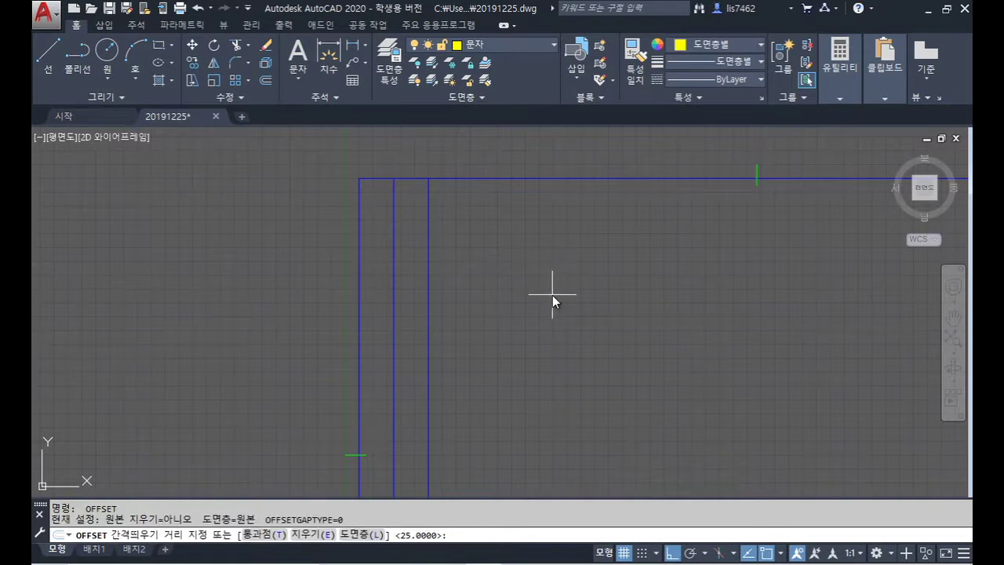
{"action": "type", "text": "70"}
{"action": "key", "text": "Return"}
{"action": "left_click", "coordinate": [428, 229]}
{"action": "left_click", "coordinate": [565, 259]}
{"action": "key", "text": "Return"}
Step: Offset the top border line downward into successive horizontal row lines
{"action": "key", "text": "Return"}
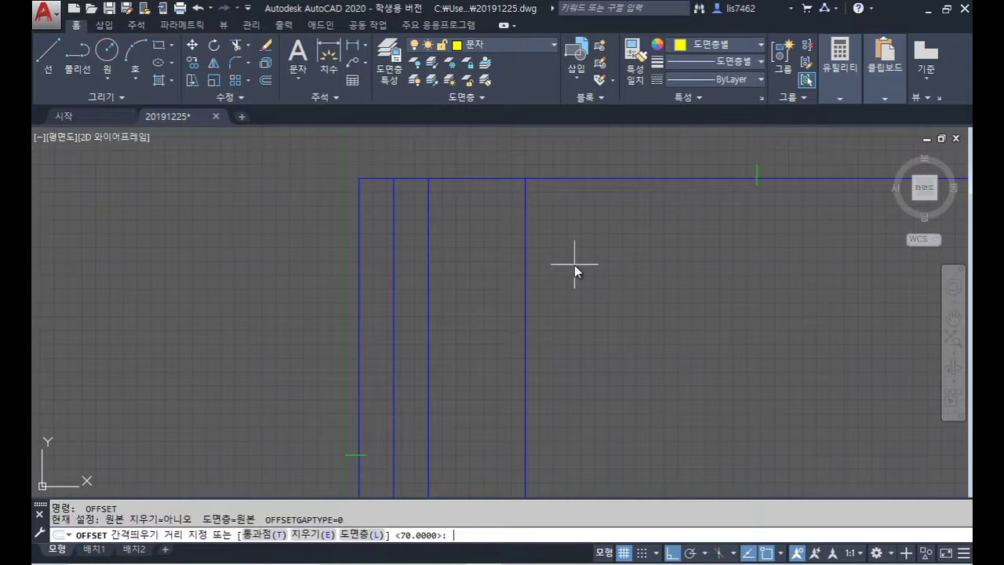
{"action": "key", "text": "Return"}
{"action": "left_click", "coordinate": [486, 179]}
{"action": "left_click", "coordinate": [484, 207]}
{"action": "left_click", "coordinate": [484, 189]}
{"action": "left_click", "coordinate": [484, 217]}
{"action": "left_click", "coordinate": [473, 199]}
{"action": "left_click", "coordinate": [482, 235]}
Step: Trim the vertical lines below the grid and excess line ends around it
{"action": "key", "text": "Return"}
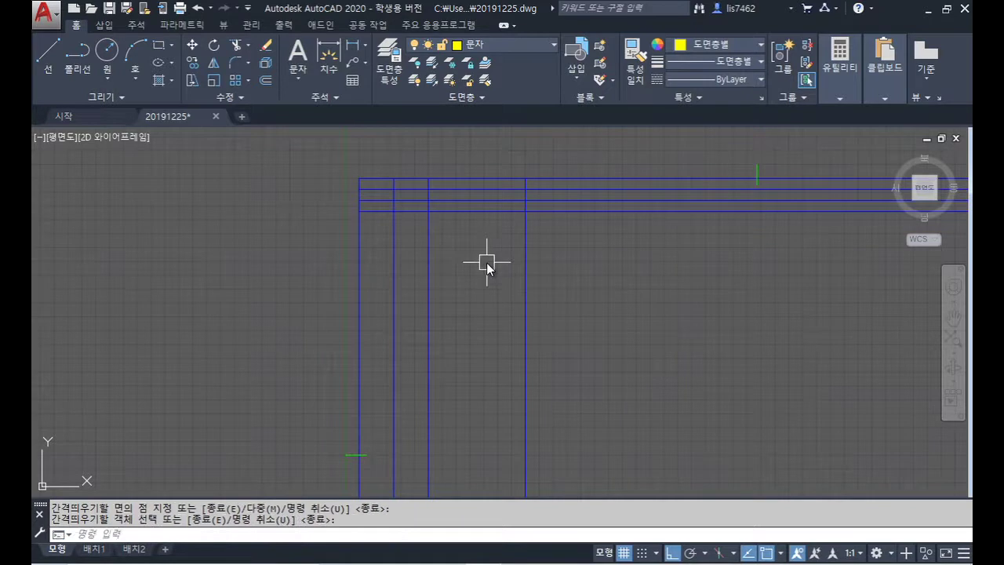
{"action": "type", "text": "tr"}
{"action": "key", "text": "Return"}
{"action": "left_click", "coordinate": [554, 239]}
{"action": "left_click", "coordinate": [385, 186]}
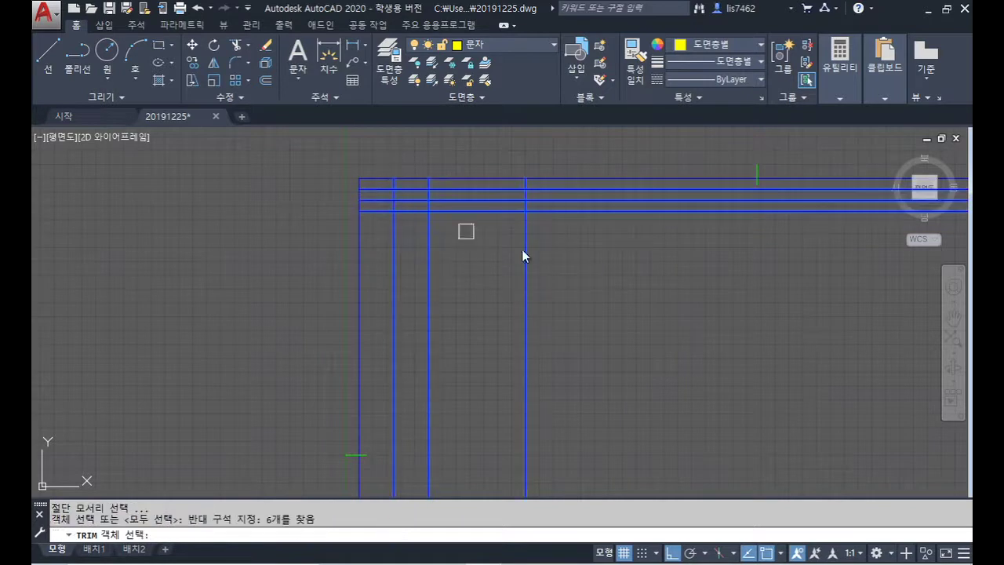
{"action": "key", "text": "Return"}
{"action": "left_click", "coordinate": [550, 259]}
{"action": "left_click", "coordinate": [388, 229]}
{"action": "left_click", "coordinate": [594, 254]}
{"action": "left_click", "coordinate": [543, 185]}
Step: Trim the lower horizontal lines and right vertical line, then select the new grid lines
{"action": "left_click", "coordinate": [543, 220]}
{"action": "left_click", "coordinate": [503, 205]}
{"action": "left_click", "coordinate": [547, 217]}
{"action": "left_click", "coordinate": [505, 199]}
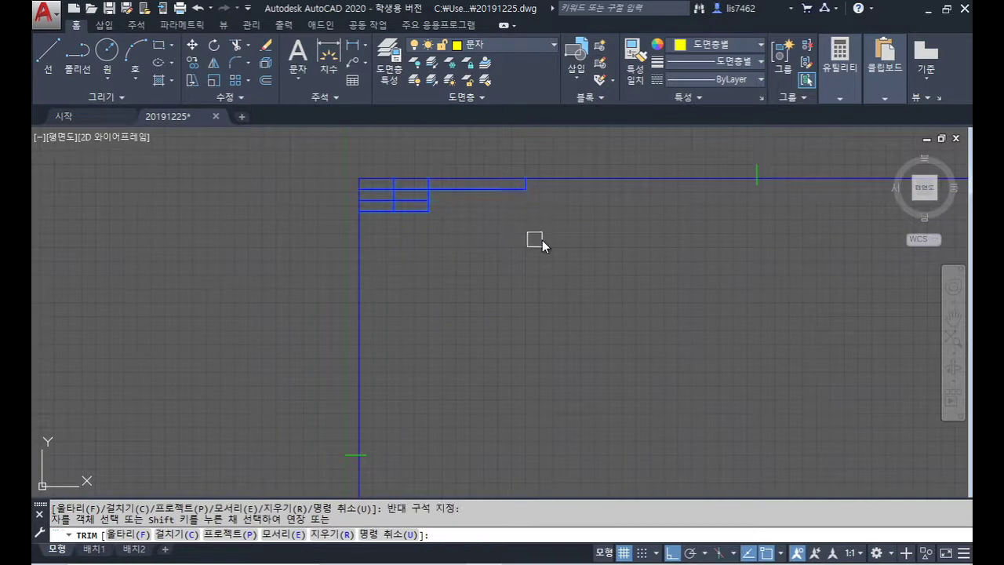
{"action": "key", "text": "Return"}
{"action": "left_click", "coordinate": [573, 230]}
{"action": "left_click", "coordinate": [368, 186]}
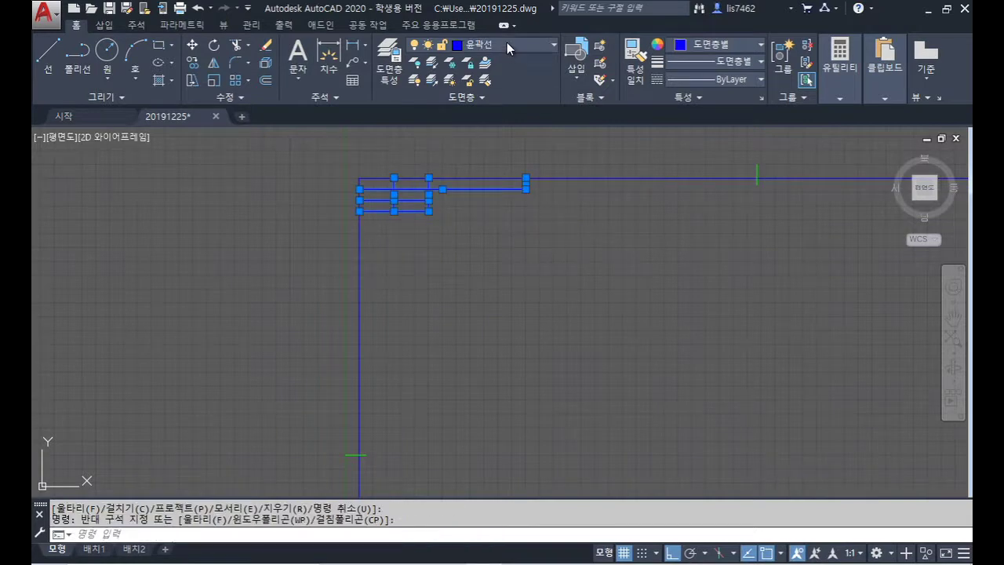
Step: Move the top-left box's grid lines onto the 문자 layer
{"action": "left_click", "coordinate": [507, 45]}
{"action": "left_click", "coordinate": [494, 97]}
{"action": "key", "text": "Escape"}
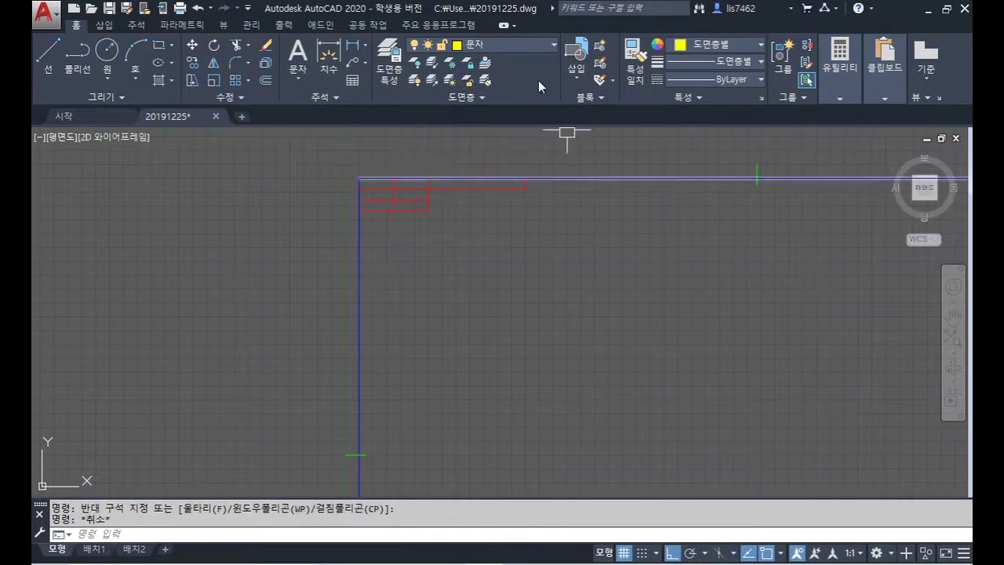
Step: On the 외형선 layer, draw a polyline outline around the grid up to the border
{"action": "left_click", "coordinate": [506, 45]}
{"action": "left_click", "coordinate": [510, 115]}
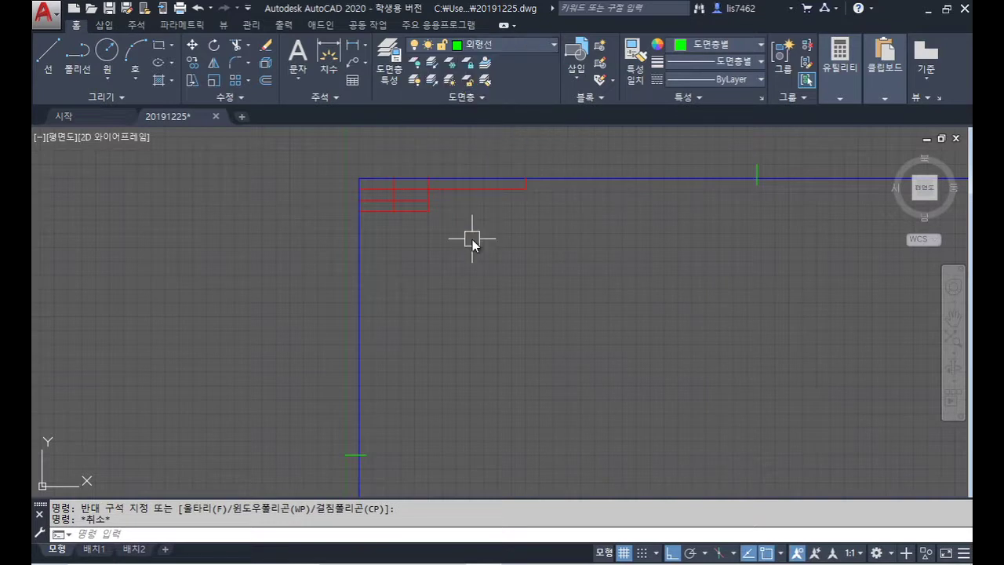
{"action": "type", "text": "pl"}
{"action": "key", "text": "Return"}
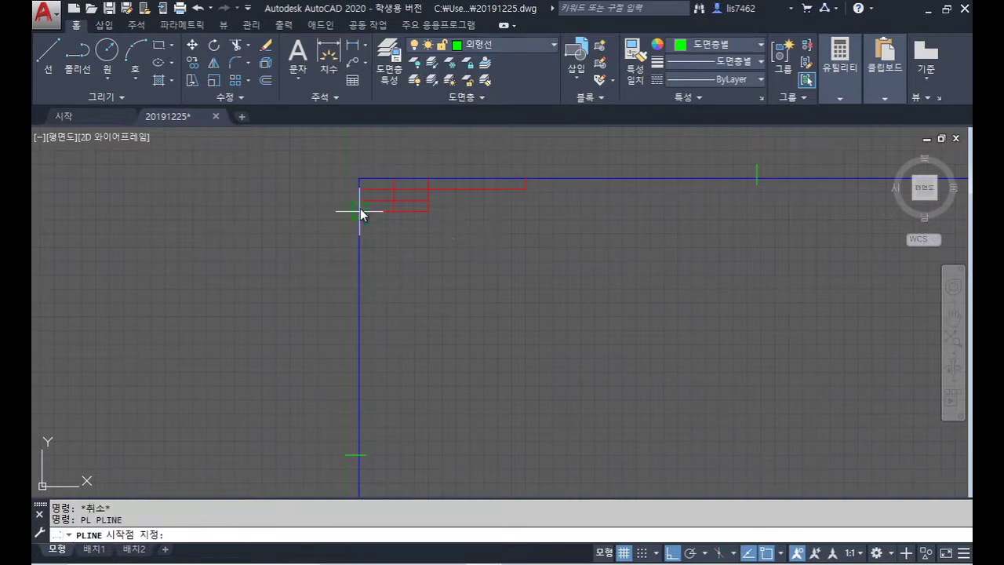
{"action": "left_click", "coordinate": [360, 209]}
{"action": "scroll", "coordinate": [360, 208], "scroll_direction": "up", "scroll_amount": 2}
{"action": "left_click", "coordinate": [466, 200]}
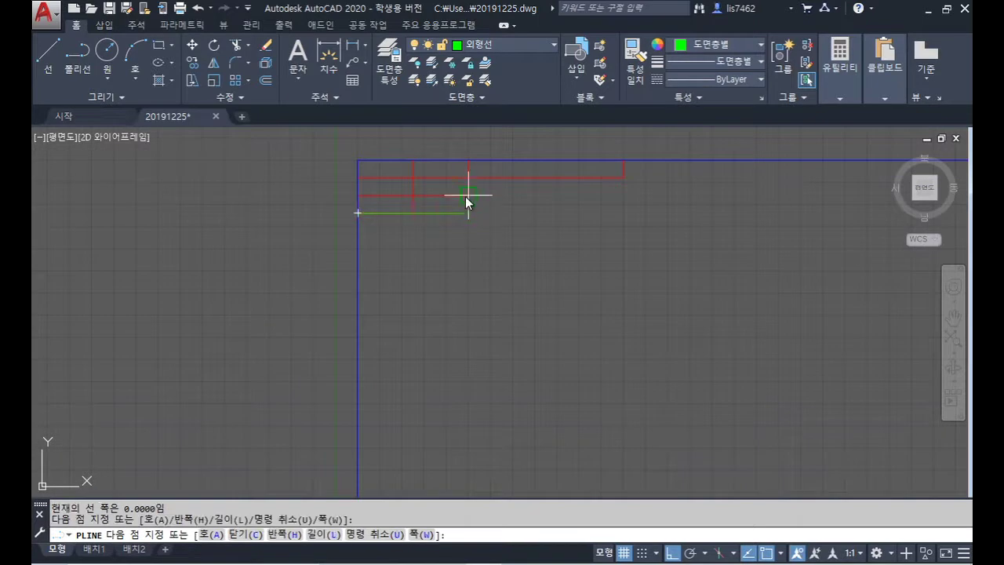
{"action": "left_click", "coordinate": [468, 178]}
{"action": "left_click", "coordinate": [625, 178]}
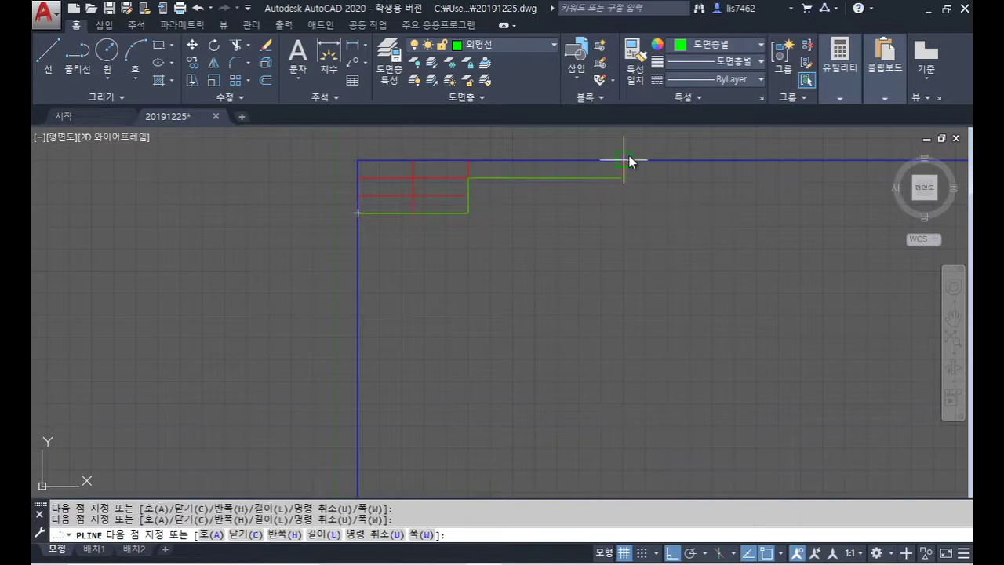
{"action": "left_click", "coordinate": [642, 160]}
{"action": "key", "text": "Return"}
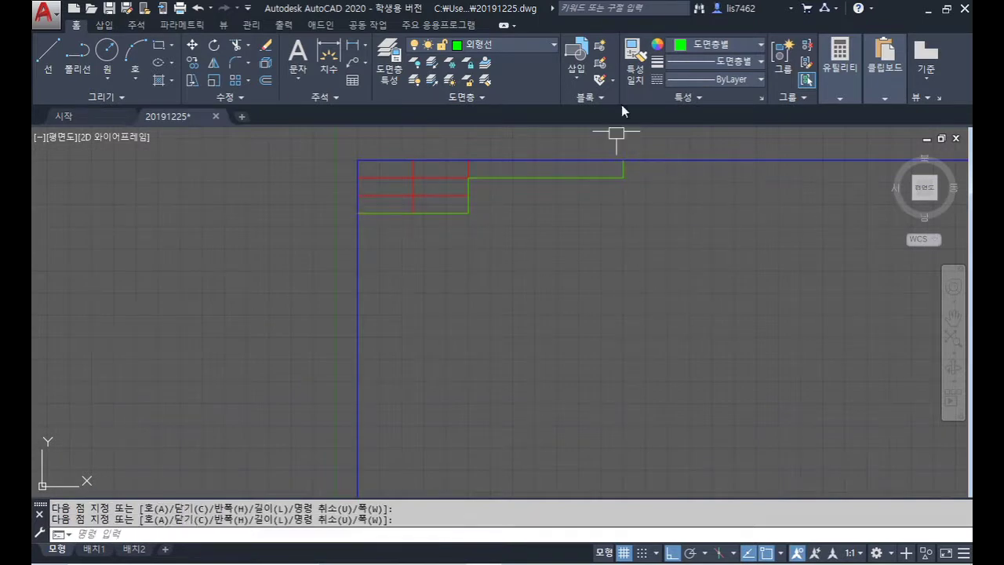
Step: On the 문자 layer, draw a zigzag polyline through the grid cells and top row
{"action": "left_click", "coordinate": [534, 48]}
{"action": "left_click", "coordinate": [514, 117]}
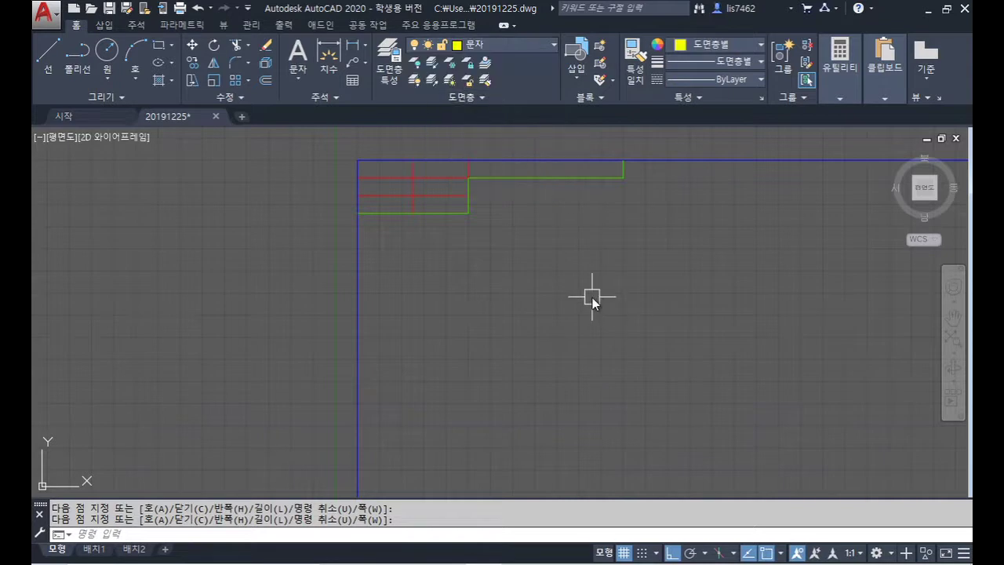
{"action": "type", "text": "pl"}
{"action": "key", "text": "Return"}
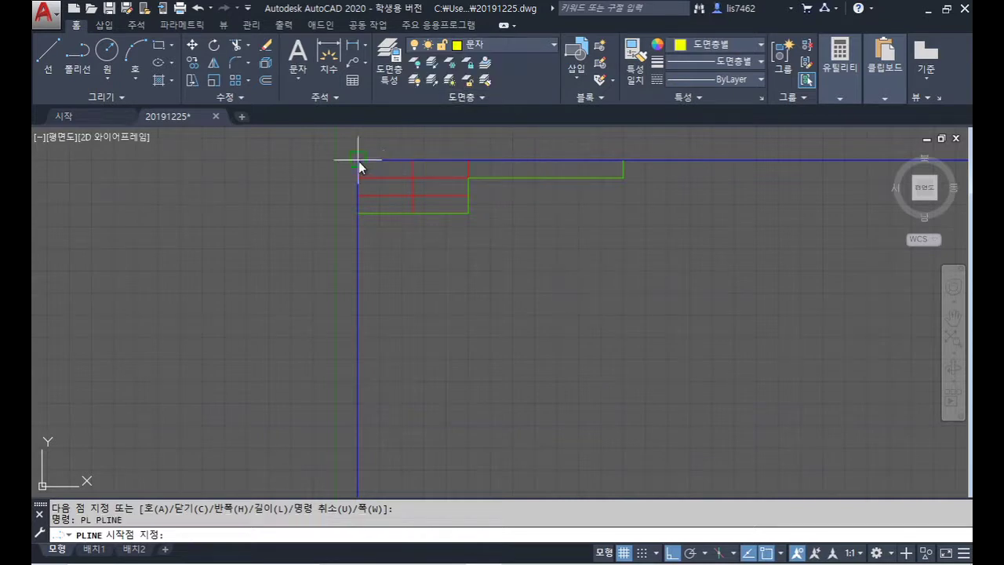
{"action": "left_click", "coordinate": [358, 160]}
{"action": "left_click", "coordinate": [413, 178]}
{"action": "left_click", "coordinate": [358, 196]}
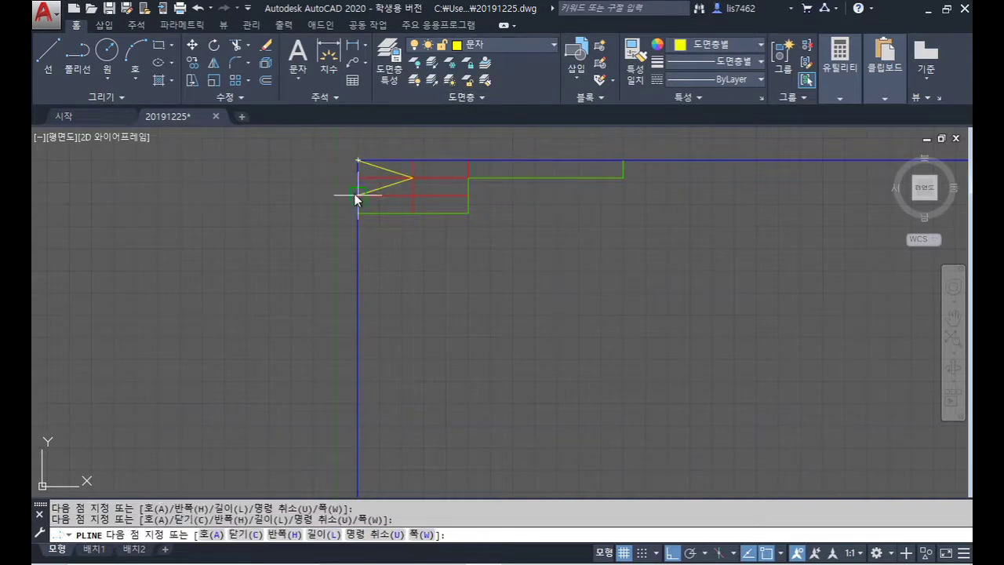
{"action": "left_click", "coordinate": [414, 213]}
{"action": "left_click", "coordinate": [475, 178]}
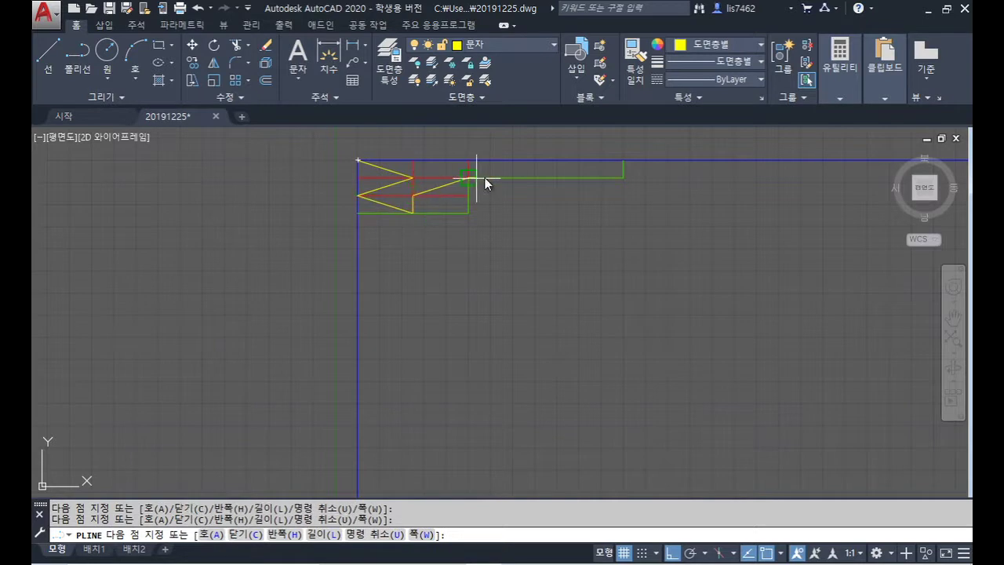
{"action": "left_click", "coordinate": [623, 161]}
{"action": "key", "text": "Return"}
Step: Zoom and pan back to bring the title block into view
{"action": "scroll", "coordinate": [703, 238], "scroll_direction": "down", "scroll_amount": 2}
{"action": "middle_click_drag", "start_coordinate": [732, 269], "coordinate": [506, 220]}
{"action": "scroll", "coordinate": [597, 243], "scroll_direction": "down", "scroll_amount": 4}
{"action": "middle_click_drag", "start_coordinate": [658, 285], "coordinate": [463, 231]}
{"action": "scroll", "coordinate": [533, 340], "scroll_direction": "up", "scroll_amount": 8}
{"action": "middle_click_drag", "start_coordinate": [556, 305], "coordinate": [573, 283]}
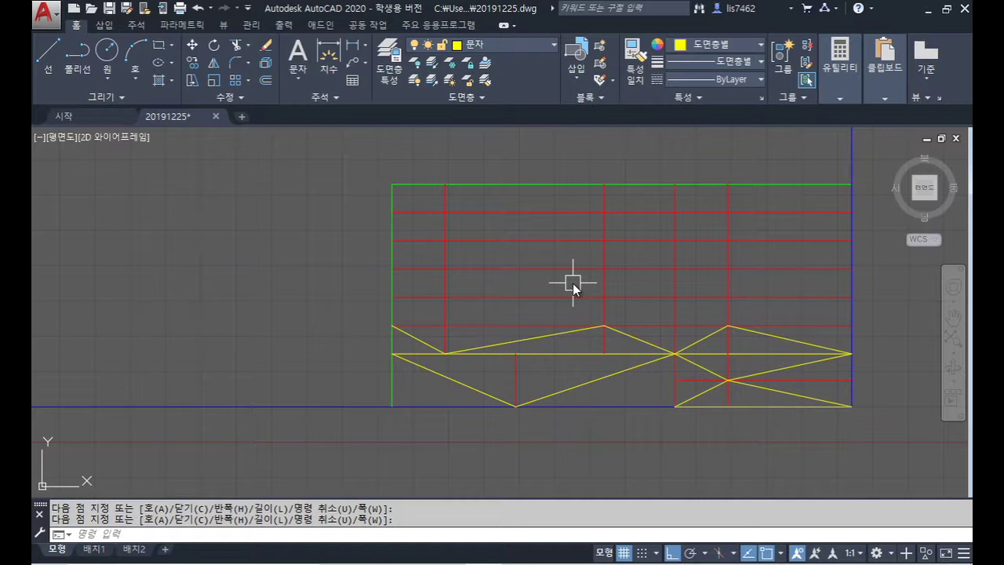
Step: In the Text Style settings, delete the 주석 text style
{"action": "type", "text": "ST"}
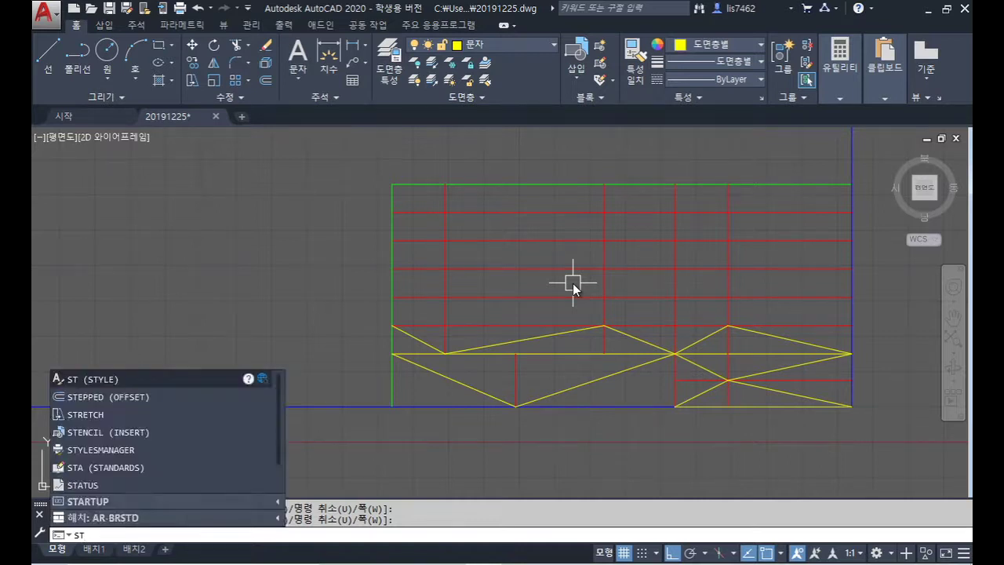
{"action": "key", "text": "Return"}
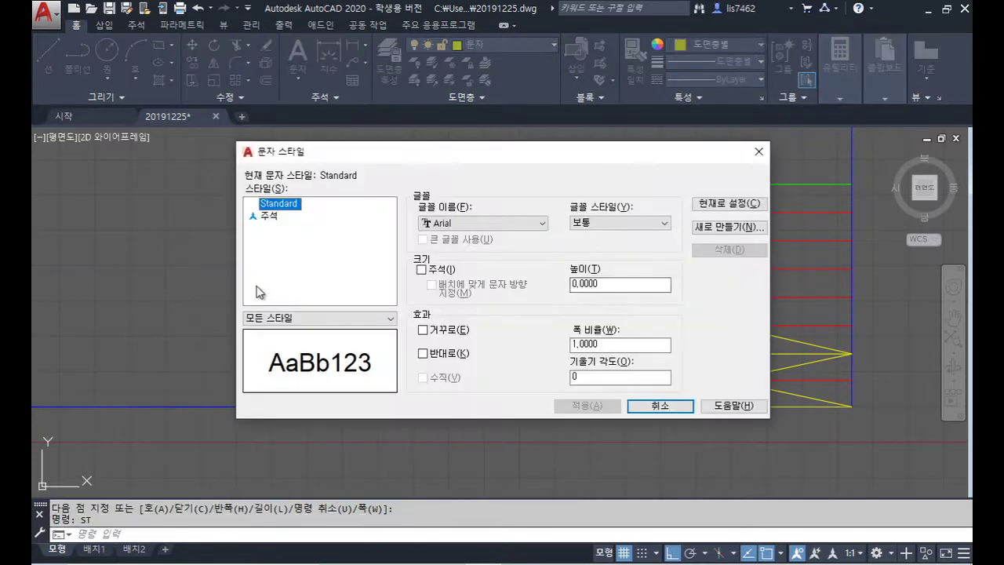
{"action": "right_click", "coordinate": [283, 207]}
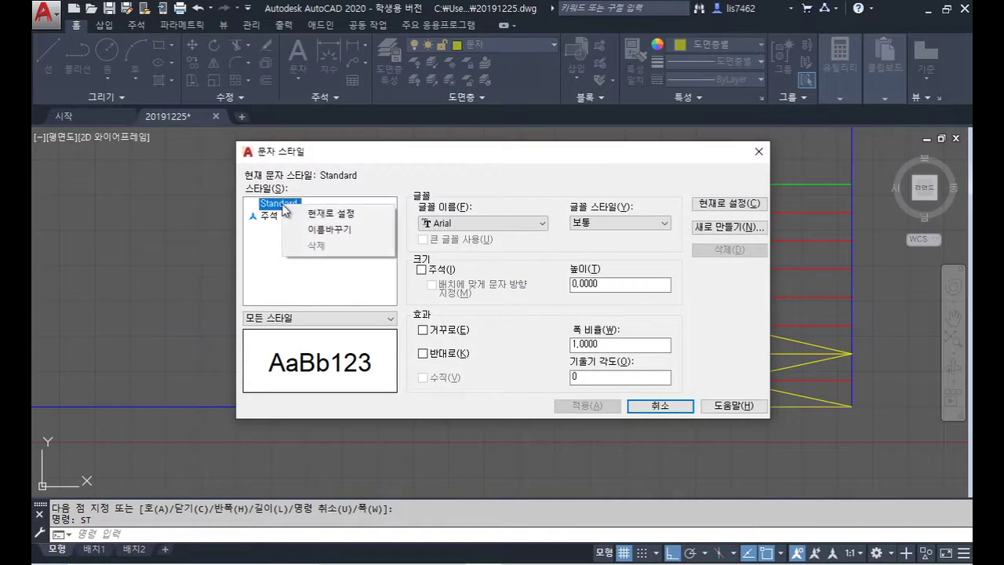
{"action": "right_click", "coordinate": [273, 220]}
{"action": "left_click", "coordinate": [318, 257]}
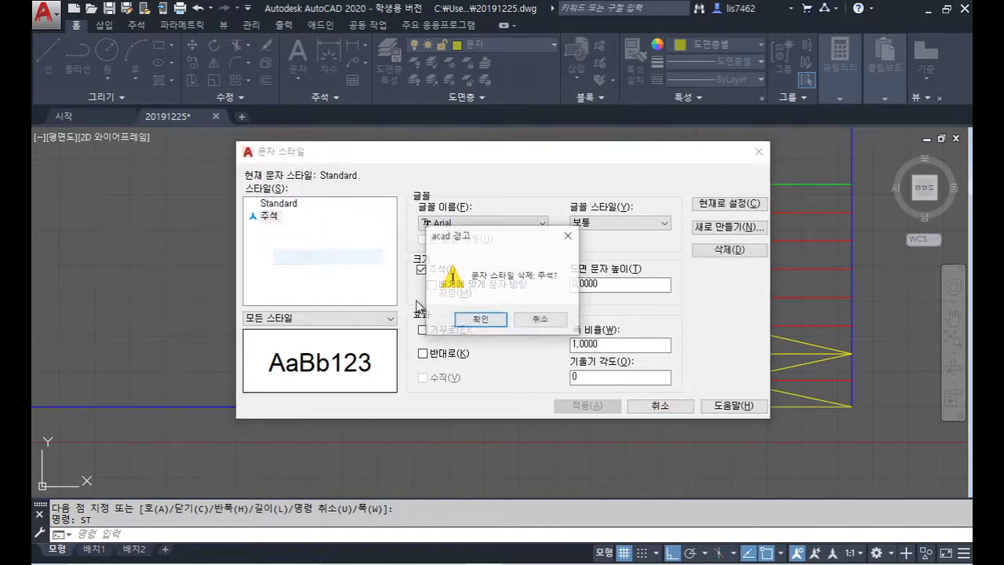
{"action": "left_click", "coordinate": [473, 320]}
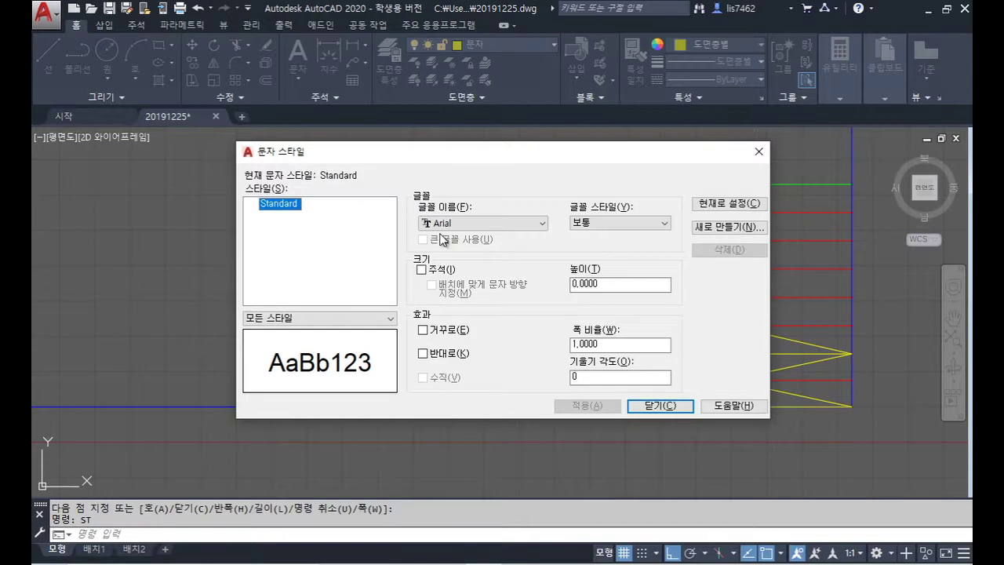
Step: Change the Standard style's font to romans.shx and apply it
{"action": "left_click", "coordinate": [519, 225]}
{"action": "left_click_drag", "start_coordinate": [581, 240], "coordinate": [586, 361]}
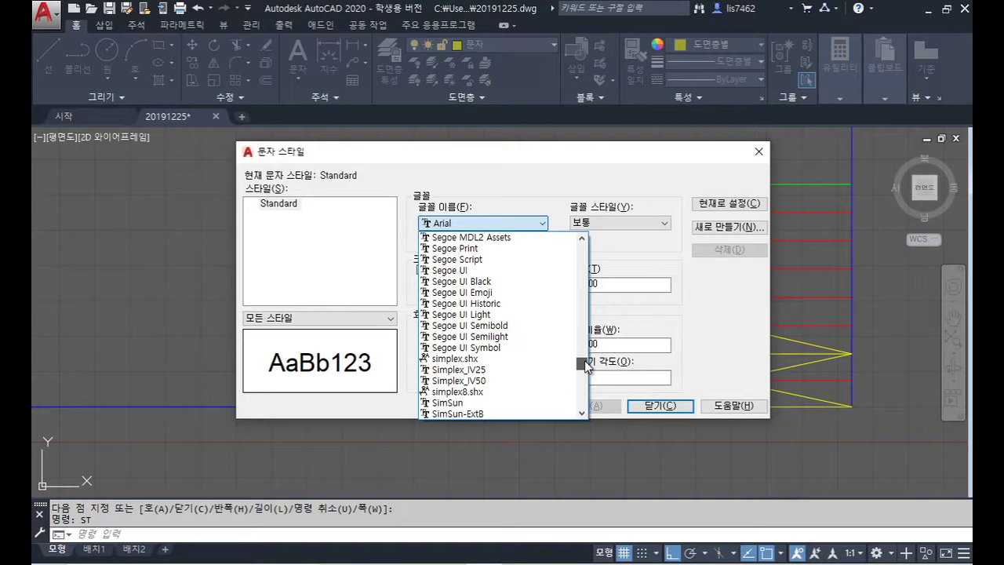
{"action": "left_click_drag", "start_coordinate": [585, 366], "coordinate": [586, 359]}
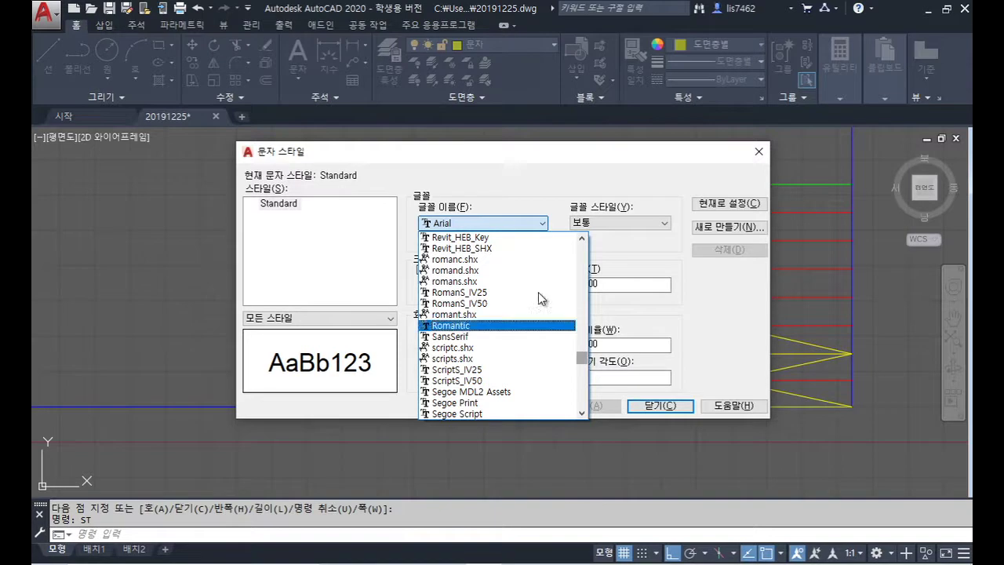
{"action": "left_click", "coordinate": [464, 284]}
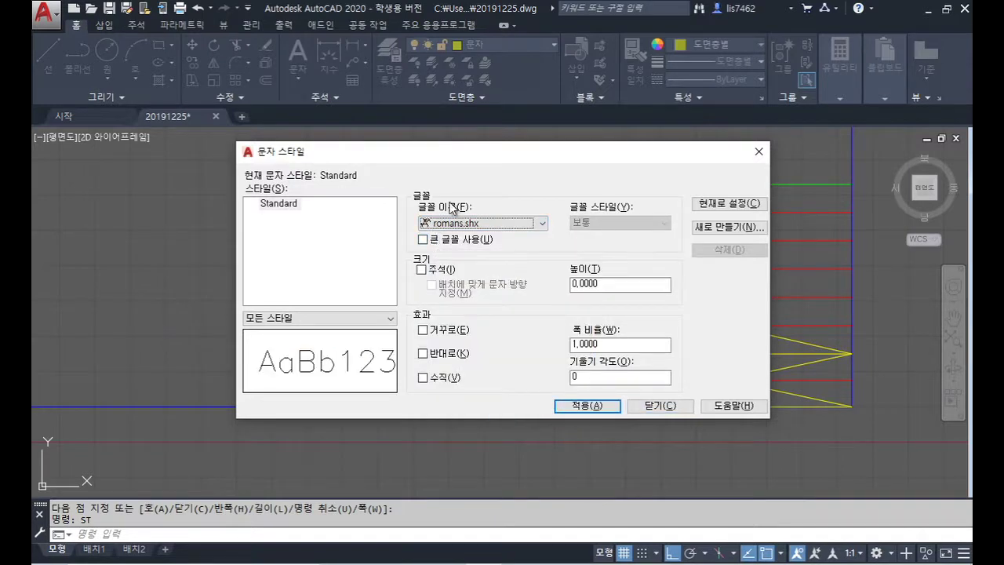
{"action": "left_click", "coordinate": [584, 405]}
Step: Create a text style named 한글 using the 굴림 font, apply it and select it
{"action": "left_click", "coordinate": [710, 228]}
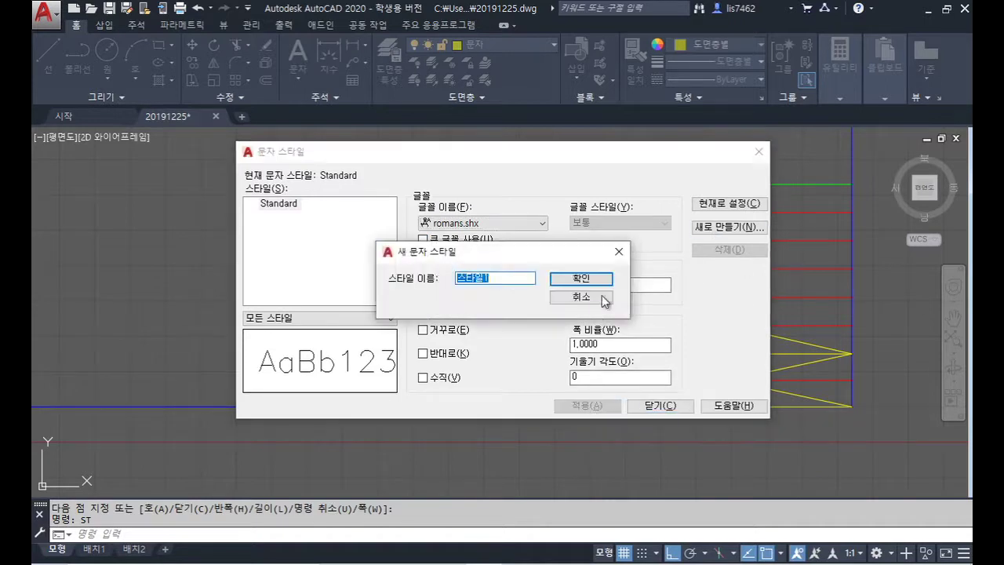
{"action": "type", "text": "굴"}
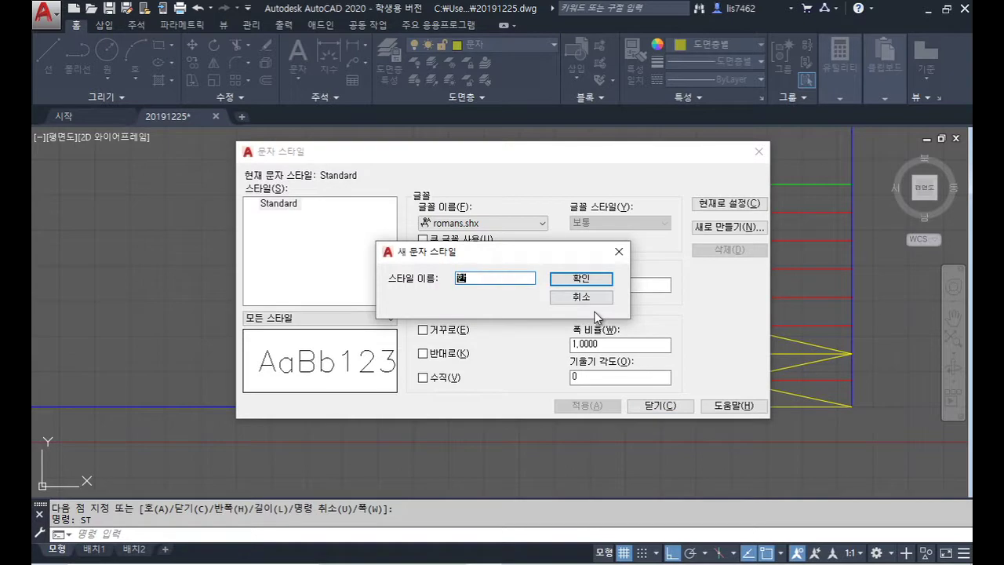
{"action": "type", "text": "글"}
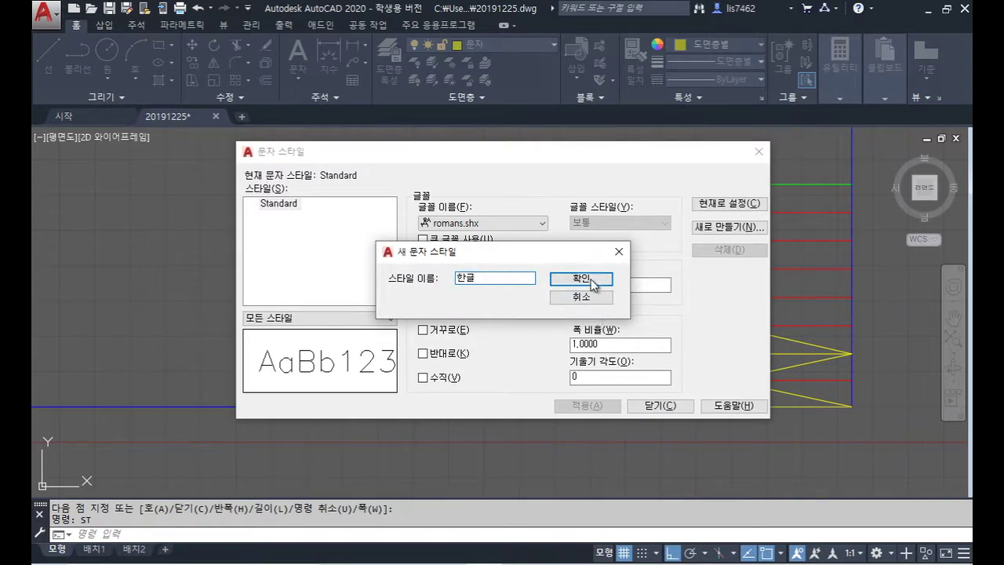
{"action": "left_click", "coordinate": [580, 279]}
{"action": "left_click", "coordinate": [439, 225]}
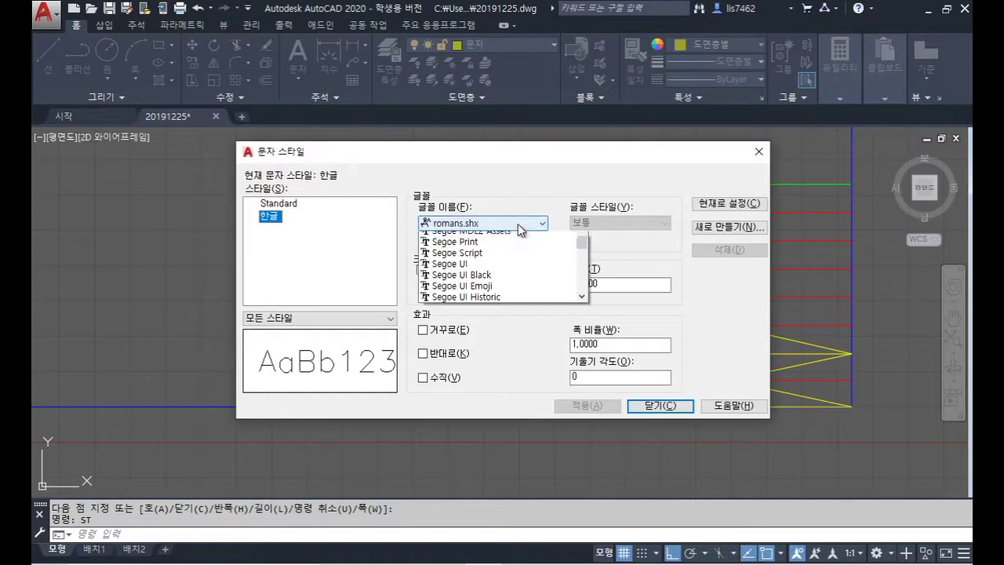
{"action": "left_click_drag", "start_coordinate": [583, 363], "coordinate": [584, 395]}
{"action": "left_click", "coordinate": [470, 260]}
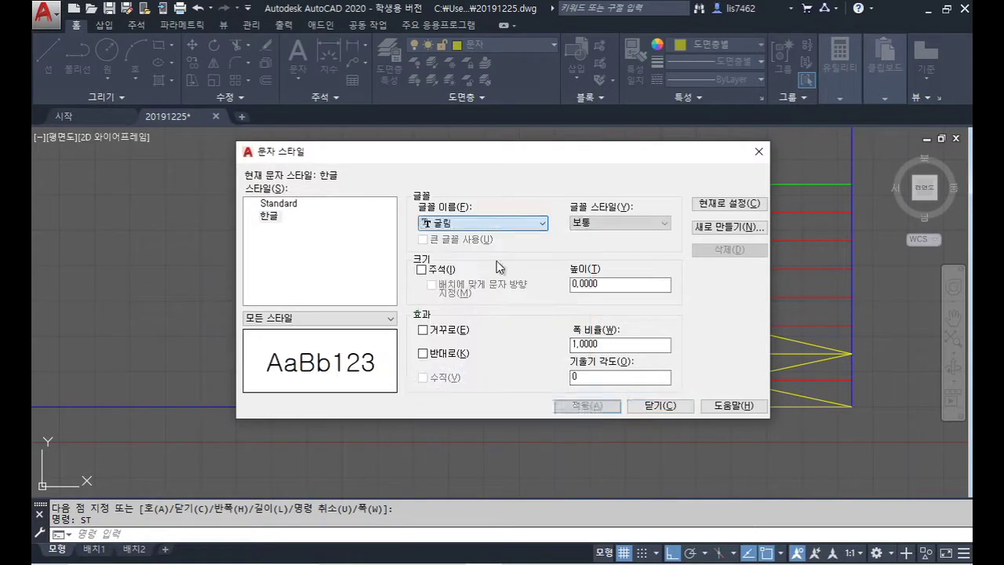
{"action": "left_click", "coordinate": [589, 406]}
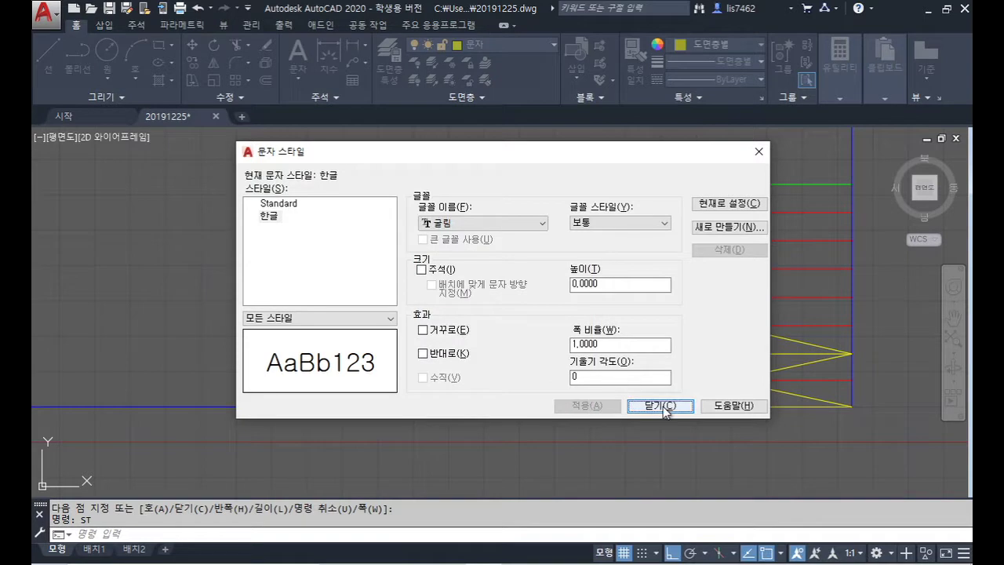
{"action": "left_click", "coordinate": [269, 220]}
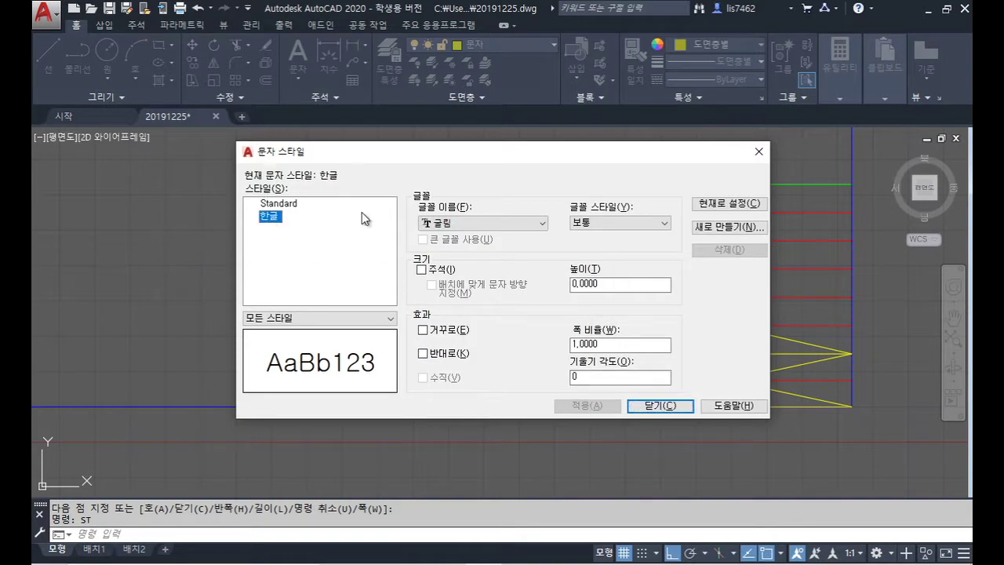
{"action": "left_click_drag", "start_coordinate": [243, 182], "coordinate": [372, 183]}
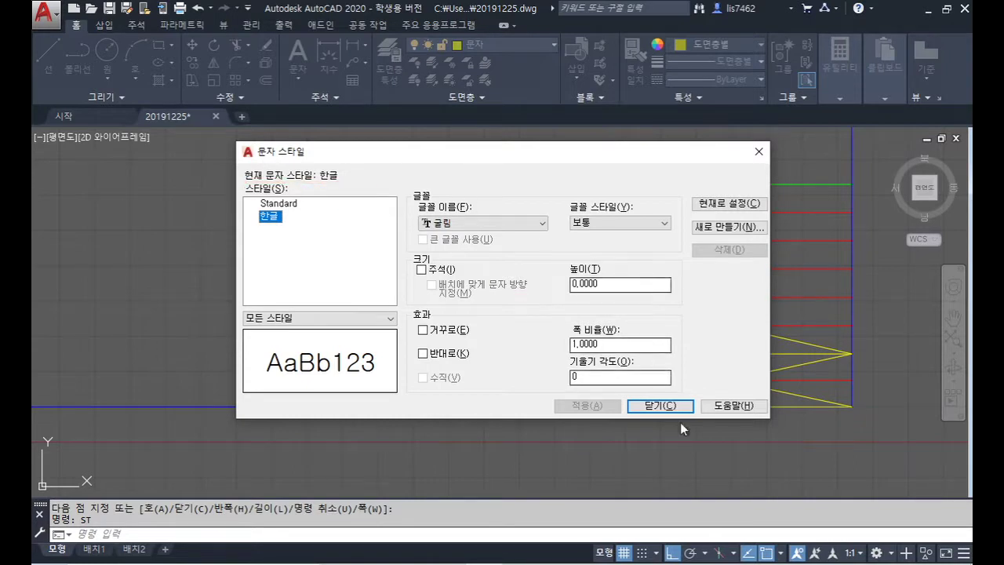
Step: Start middle-centre single-line text, 3.5 high, centred in the leftmost header cell
{"action": "left_click", "coordinate": [663, 408]}
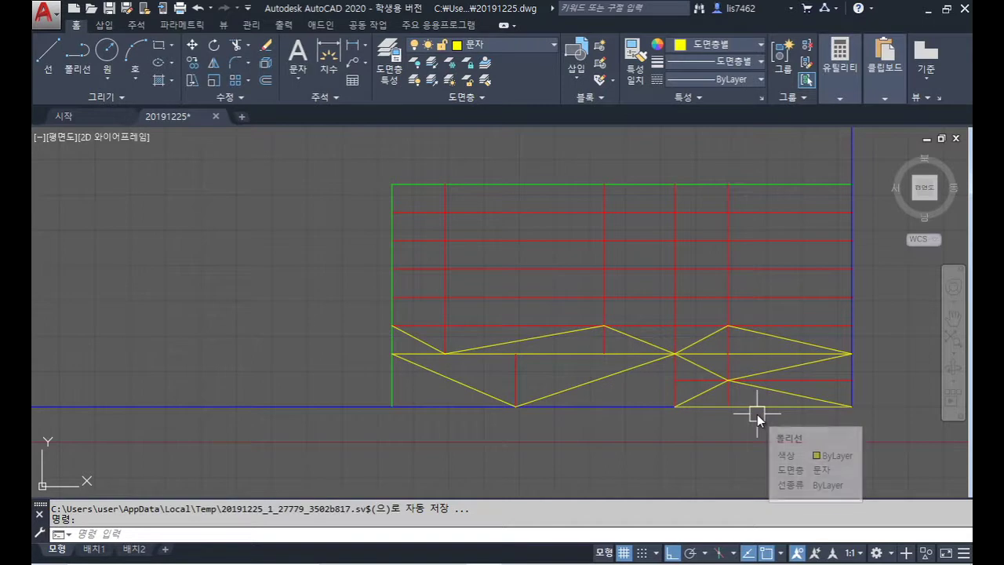
{"action": "type", "text": "dt"}
{"action": "key", "text": "Return"}
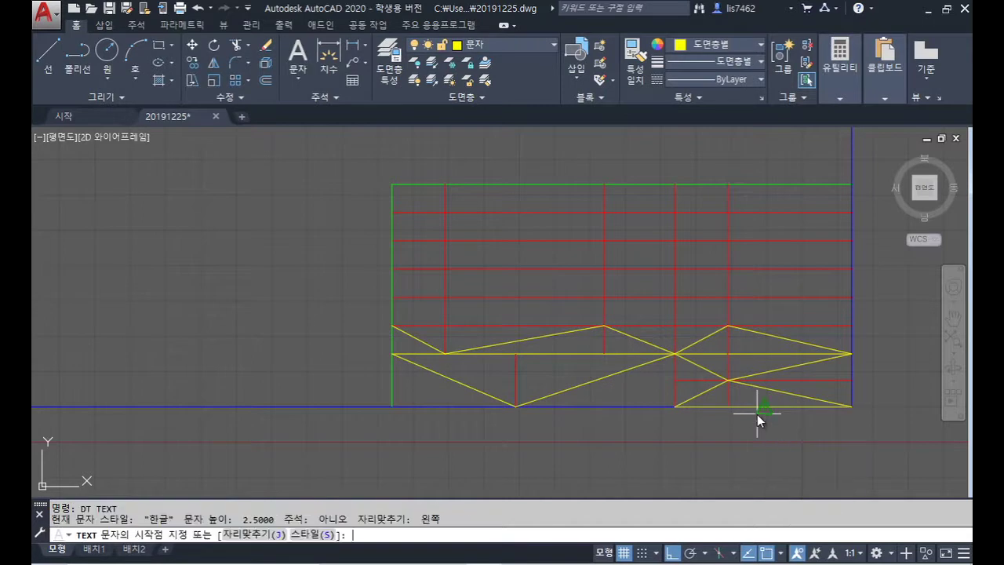
{"action": "type", "text": "j"}
{"action": "key", "text": "Return"}
{"action": "type", "text": "mc"}
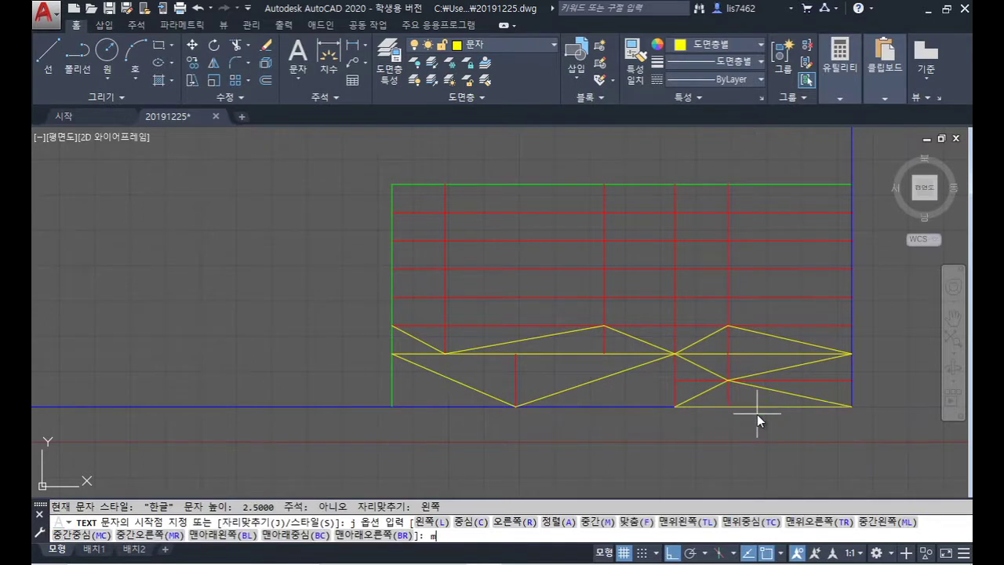
{"action": "key", "text": "Return"}
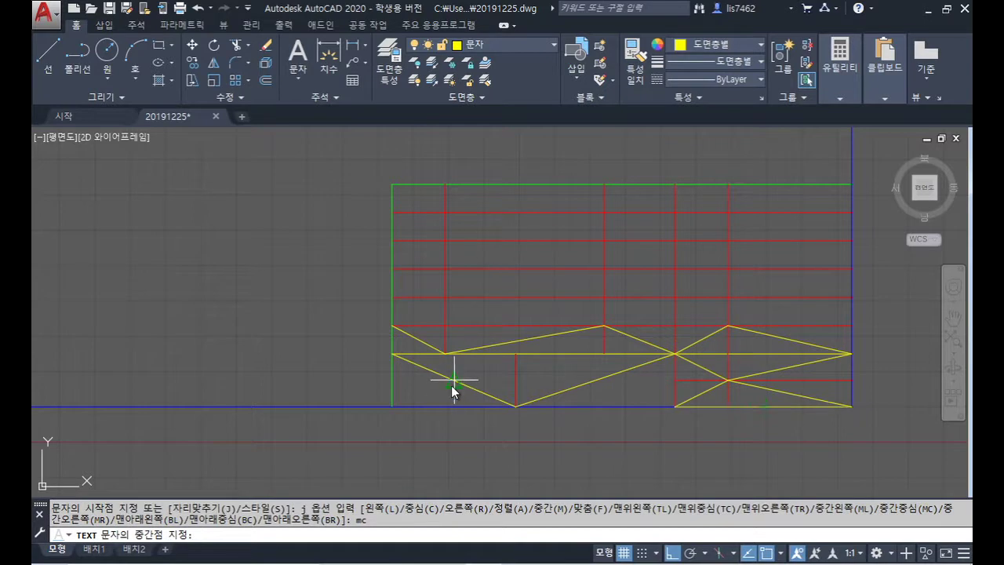
{"action": "left_click", "coordinate": [419, 342]}
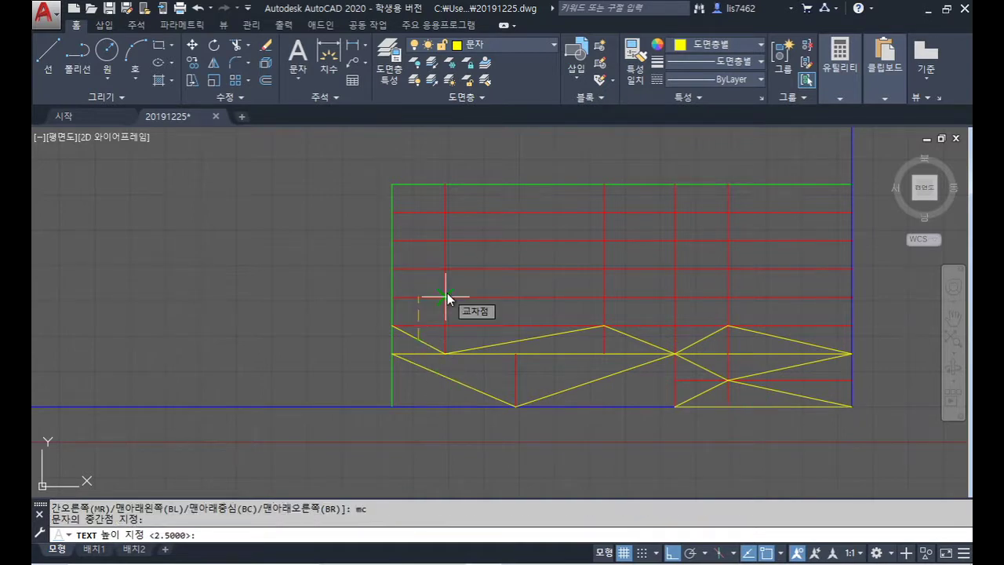
{"action": "type", "text": "3.5"}
{"action": "key", "text": "Return"}
{"action": "key", "text": "Return"}
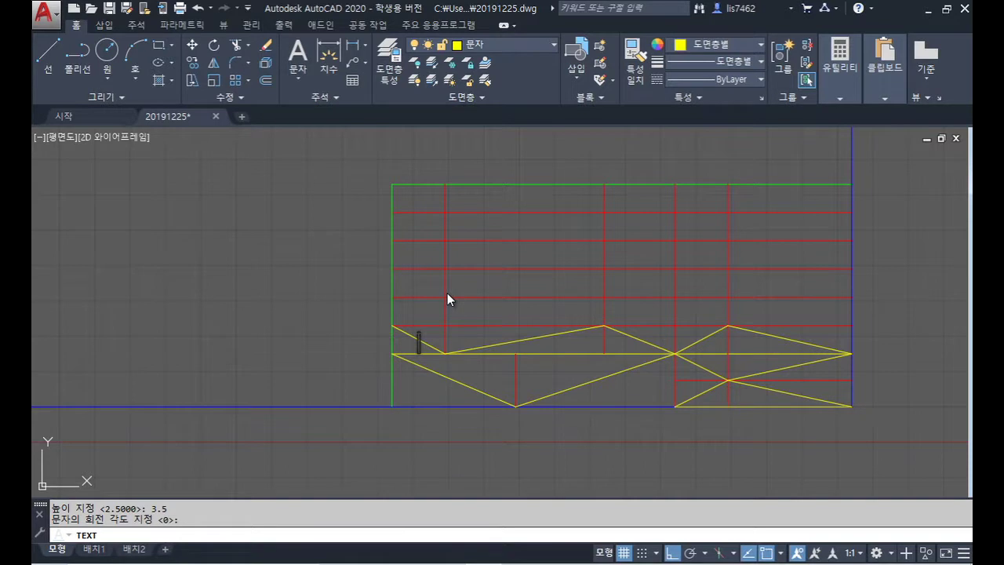
Step: Enter the label 품 번 and end the text command
{"action": "type", "text": "푸ㅁ 번"}
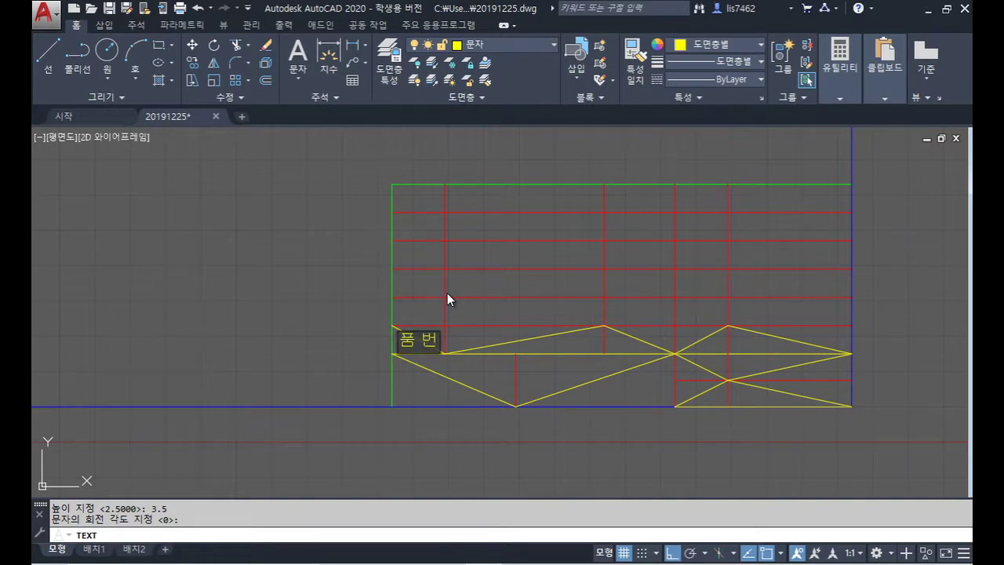
{"action": "key", "text": "Return"}
{"action": "key", "text": "Return"}
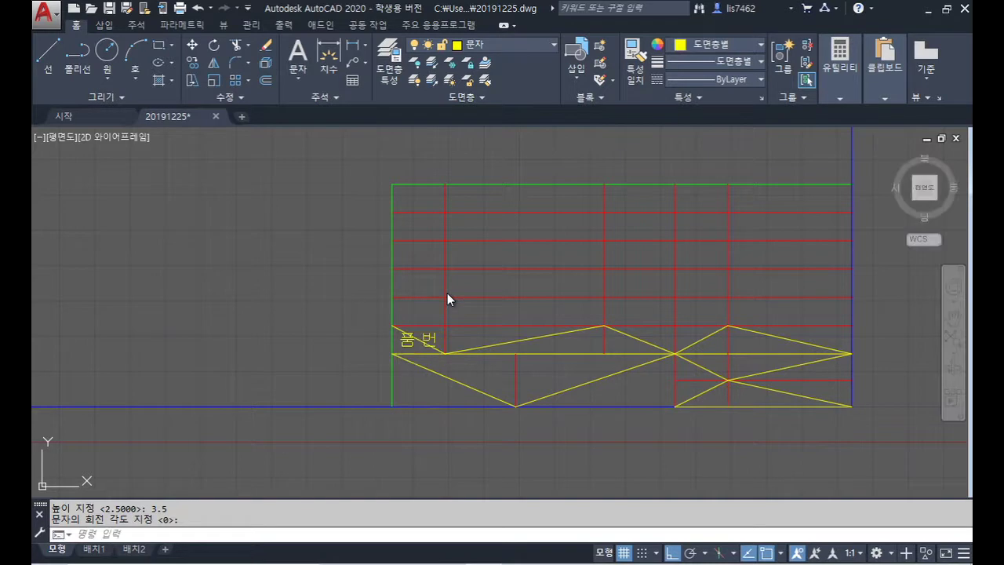
{"action": "type", "text": "채"}
{"action": "key", "text": "Return"}
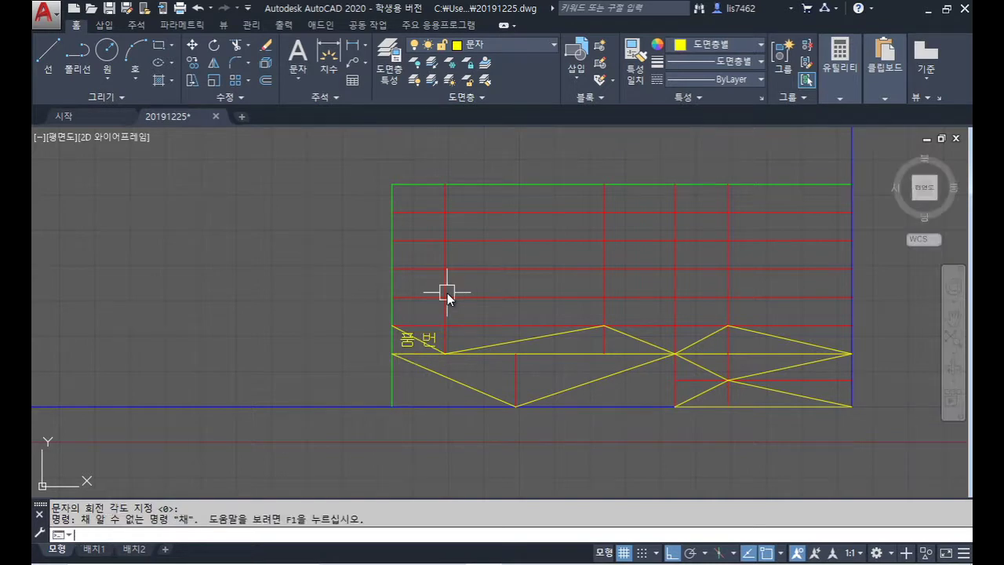
Step: Copy the 품 번 label into the parts-list header and right-hand cells
{"action": "type", "text": "co"}
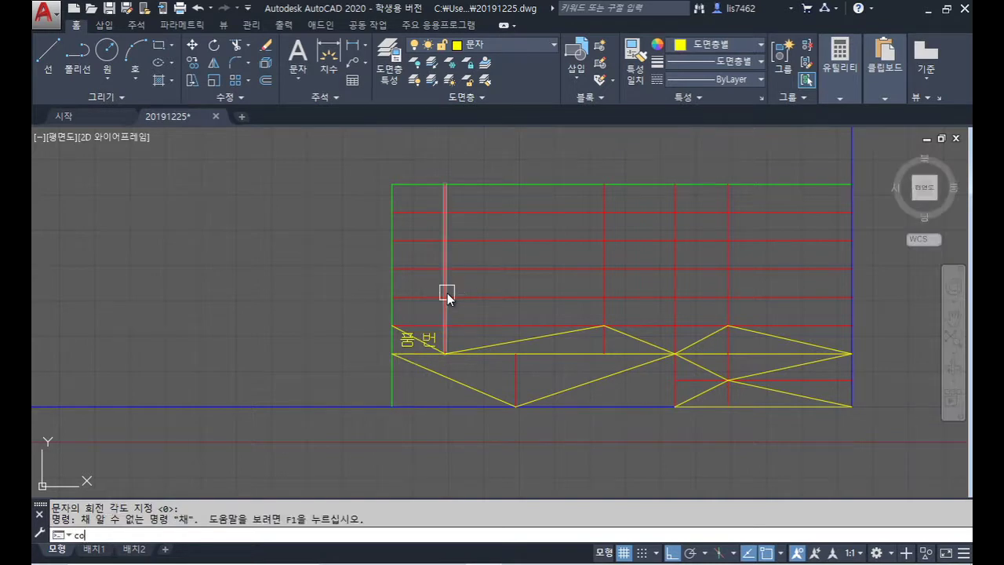
{"action": "key", "text": "Return"}
{"action": "left_click", "coordinate": [433, 324]}
{"action": "key", "text": "Return"}
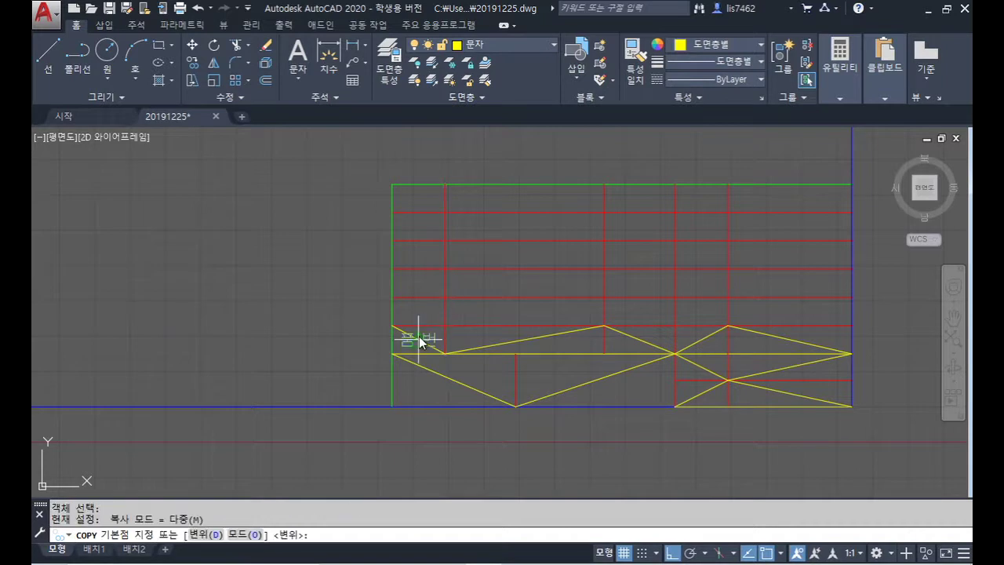
{"action": "left_click", "coordinate": [414, 340]}
{"action": "left_click", "coordinate": [447, 381]}
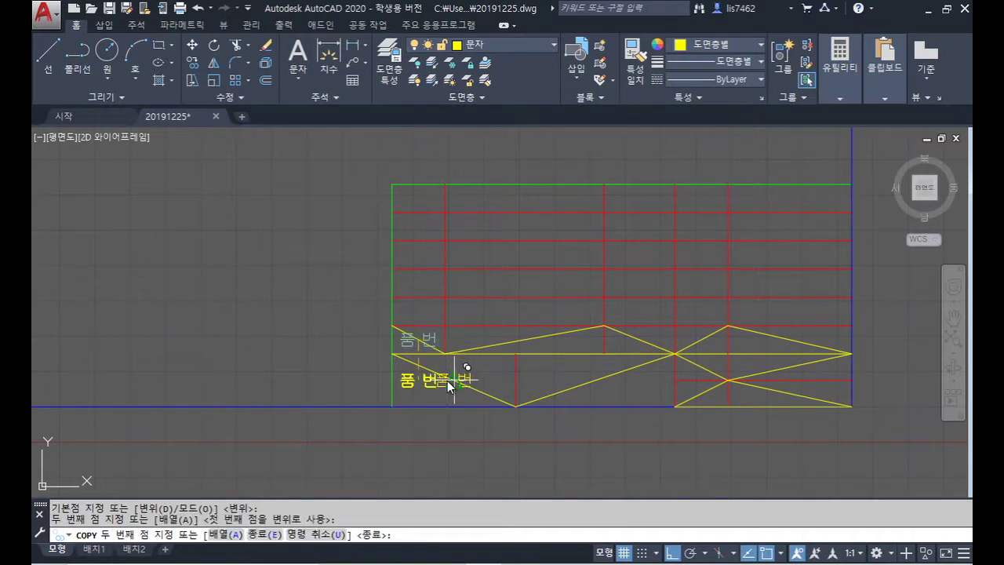
{"action": "left_click", "coordinate": [522, 339]}
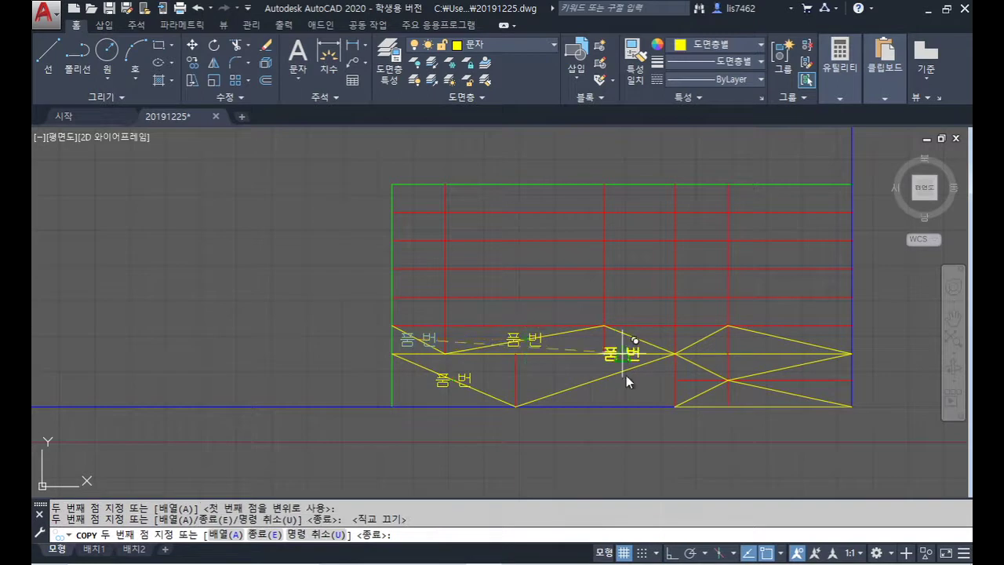
{"action": "left_click", "coordinate": [596, 381]}
{"action": "left_click", "coordinate": [640, 339]}
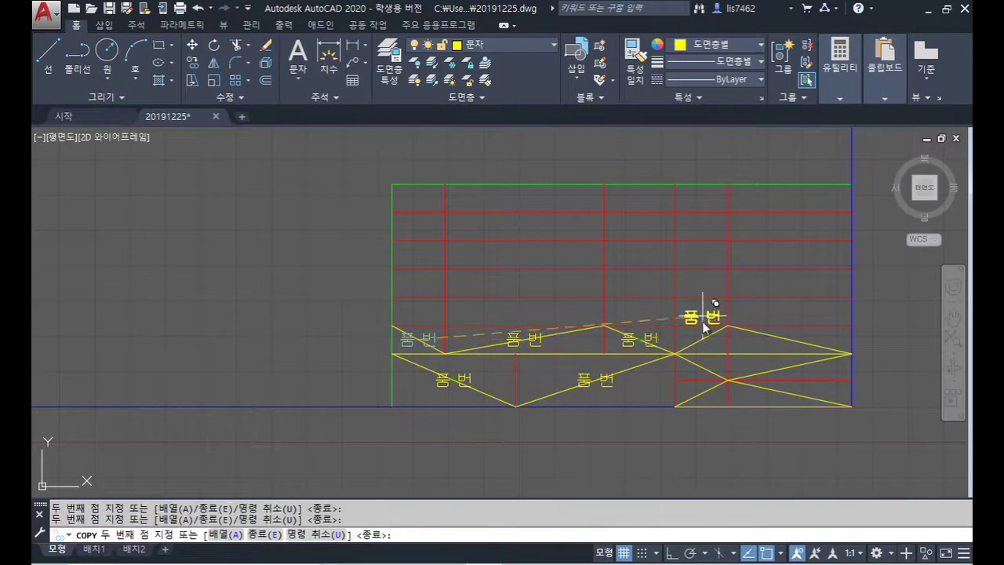
{"action": "left_click", "coordinate": [700, 339]}
{"action": "key", "text": "ctrl+z"}
{"action": "left_click", "coordinate": [790, 370]}
{"action": "left_click", "coordinate": [703, 400]}
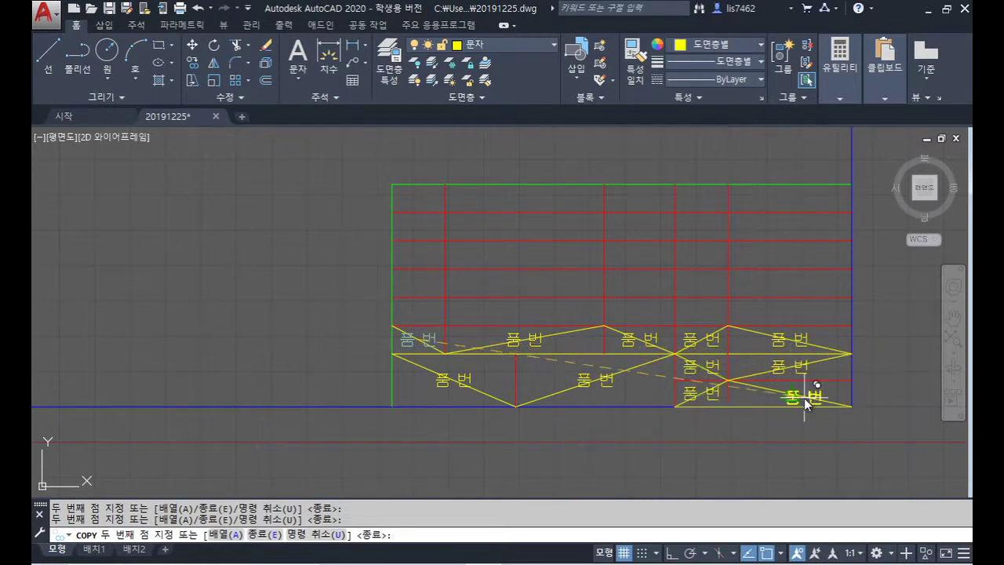
{"action": "key", "text": "Return"}
Step: Copy the 품 번 label into five title-block cells, then erase the yellow guide zigzag
{"action": "key", "text": "Return"}
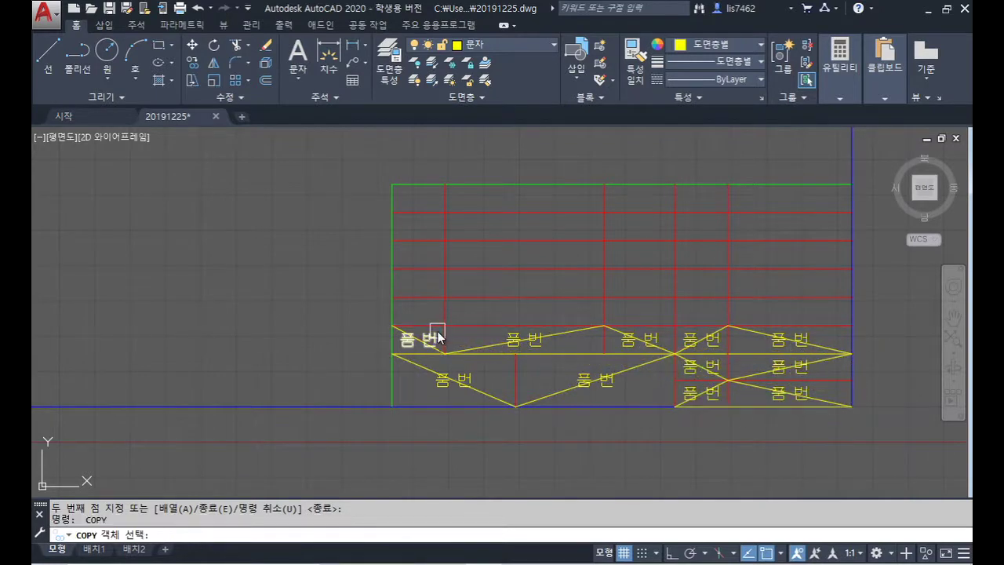
{"action": "left_click", "coordinate": [430, 337]}
{"action": "key", "text": "Return"}
{"action": "left_click", "coordinate": [420, 337]}
{"action": "scroll", "coordinate": [275, 237], "scroll_direction": "down", "scroll_amount": 8}
{"action": "middle_click_drag", "start_coordinate": [276, 236], "coordinate": [495, 418]}
{"action": "scroll", "coordinate": [284, 245], "scroll_direction": "up", "scroll_amount": 8}
{"action": "left_click", "coordinate": [239, 179]}
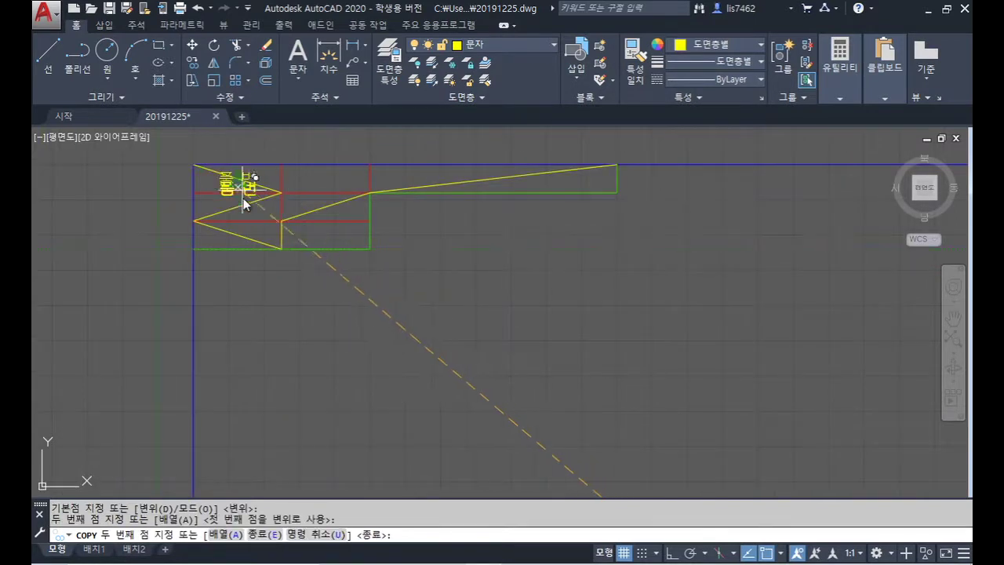
{"action": "left_click", "coordinate": [239, 207]}
{"action": "left_click", "coordinate": [239, 234]}
{"action": "left_click", "coordinate": [326, 207]}
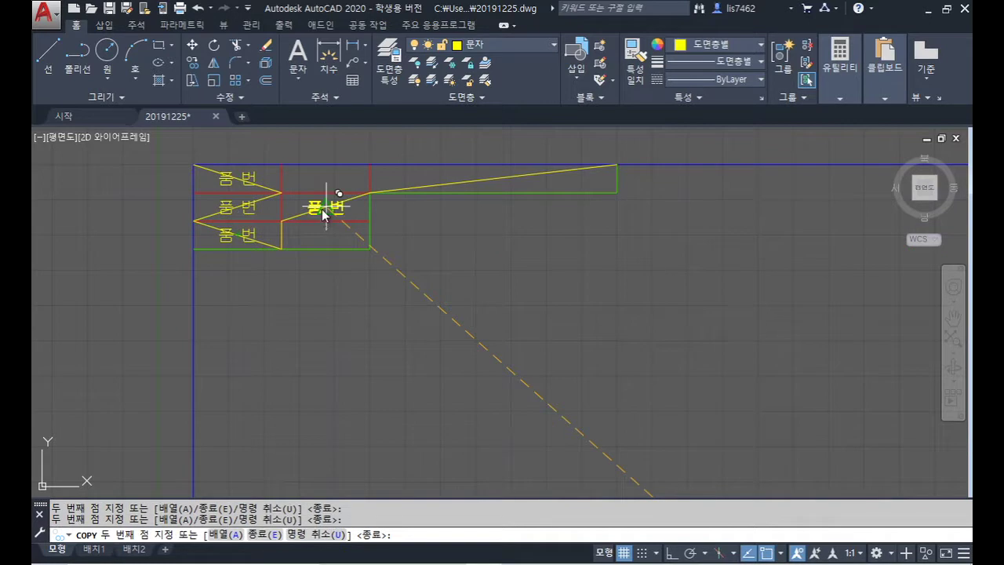
{"action": "left_click", "coordinate": [494, 179]}
{"action": "key", "text": "Return"}
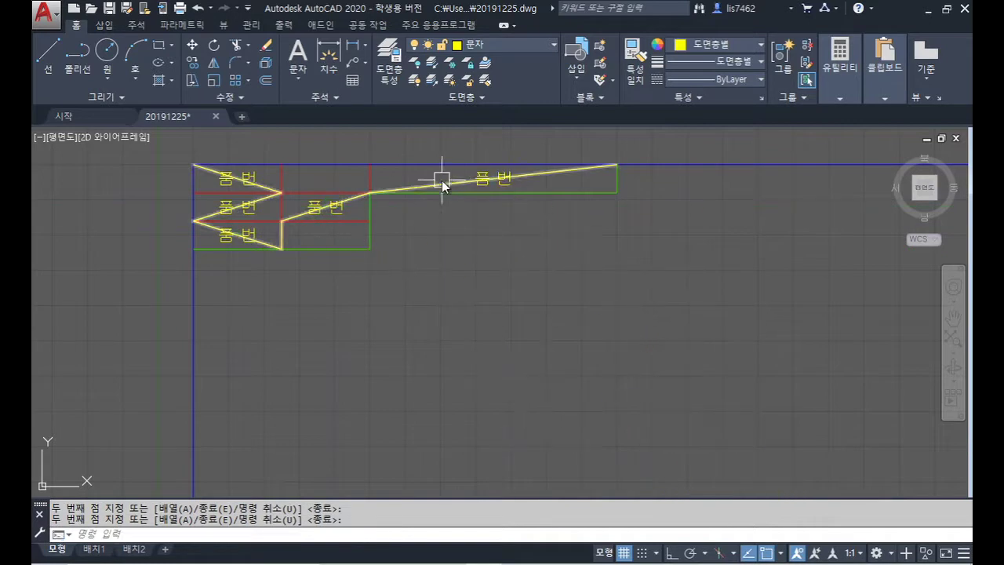
{"action": "left_click", "coordinate": [442, 182]}
{"action": "key", "text": "Delete"}
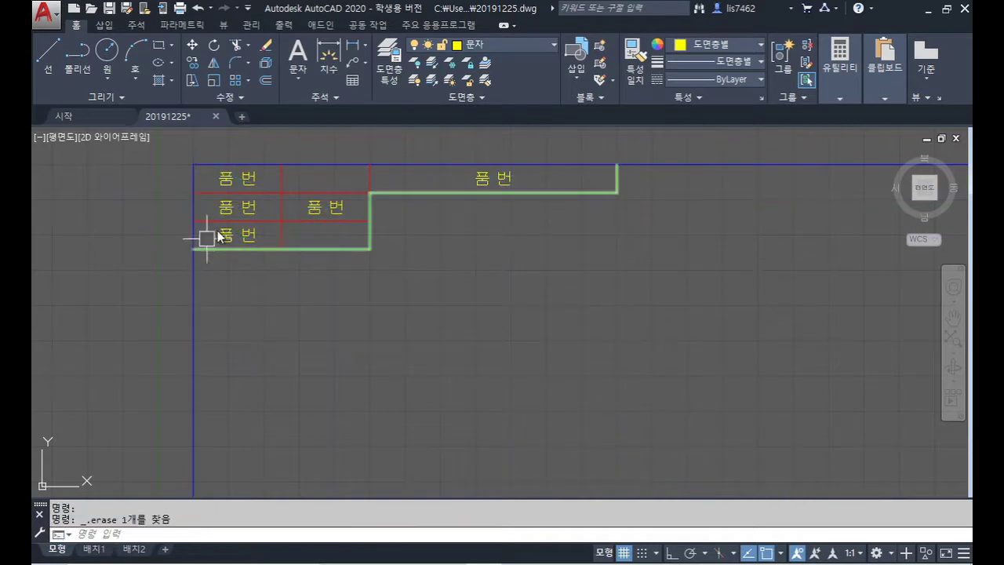
Step: Rewrite the three left-hand title block labels as 수험번호, 성 명 and 감독확인
{"action": "double_click", "coordinate": [253, 183]}
{"action": "type", "text": "수험ㅂ"}
{"action": "type", "text": "번호"}
{"action": "key", "text": "Return"}
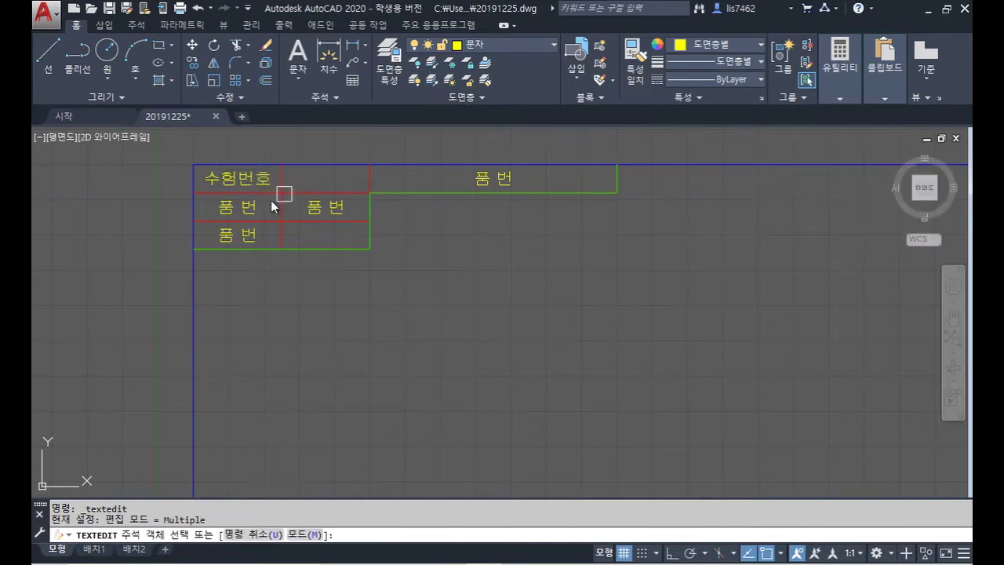
{"action": "left_click", "coordinate": [270, 208]}
{"action": "type", "text": "성    며"}
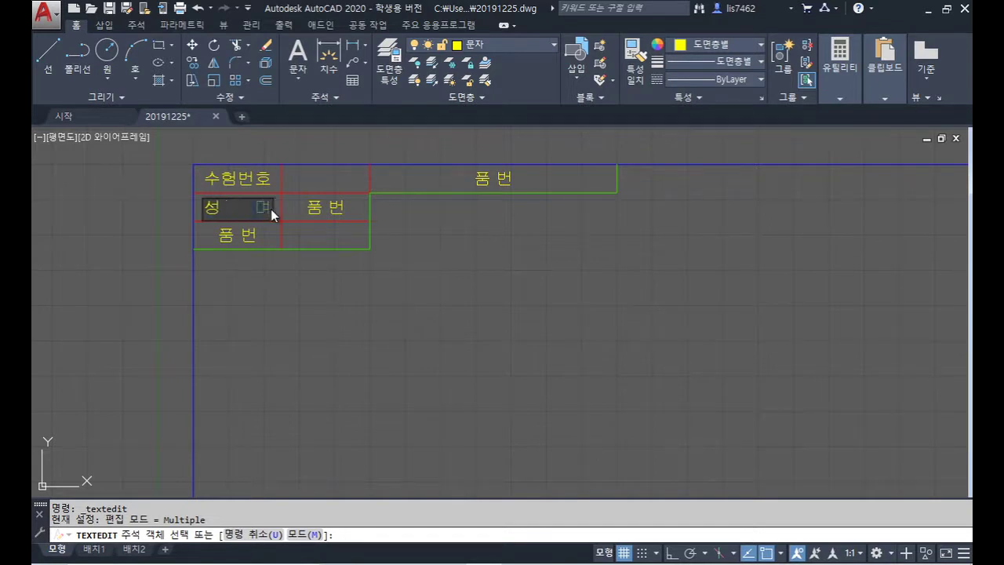
{"action": "type", "text": "ㅇ"}
{"action": "key", "text": "Return"}
{"action": "left_click", "coordinate": [274, 230]}
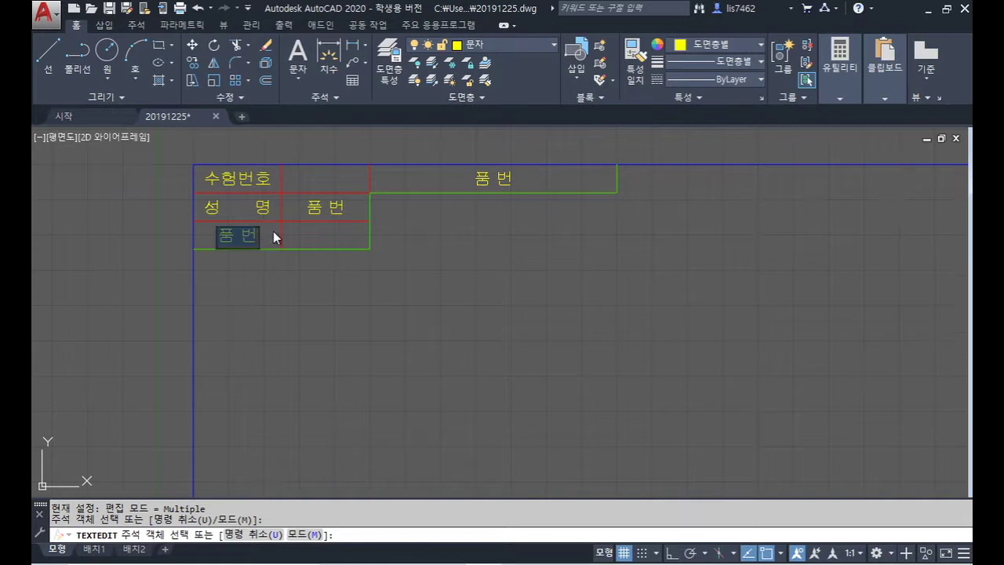
{"action": "type", "text": "감독확인"}
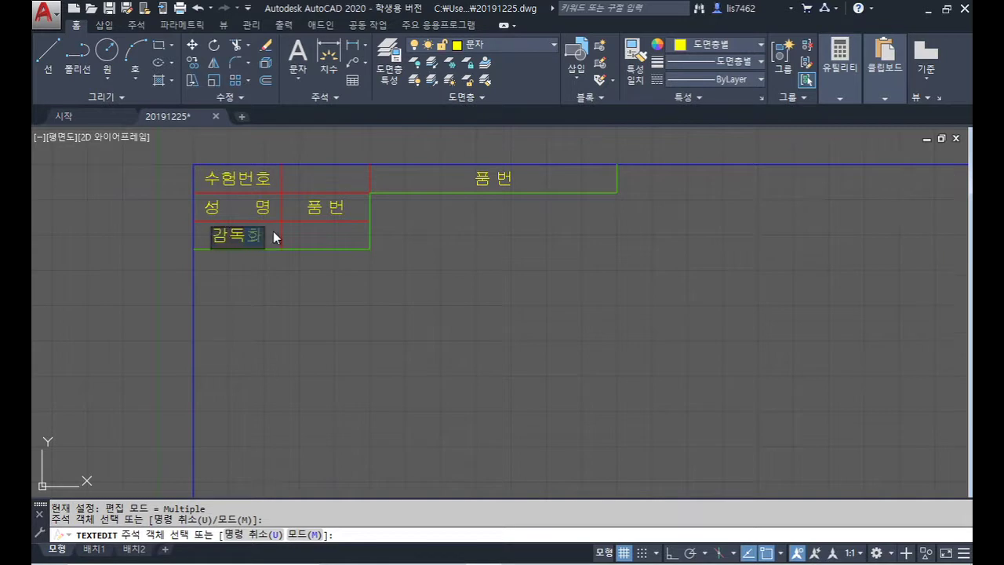
{"action": "key", "text": "Return"}
Step: Fill in the candidate's name and change the wide title cell to 전산응용기계제도기능사
{"action": "left_click", "coordinate": [328, 209]}
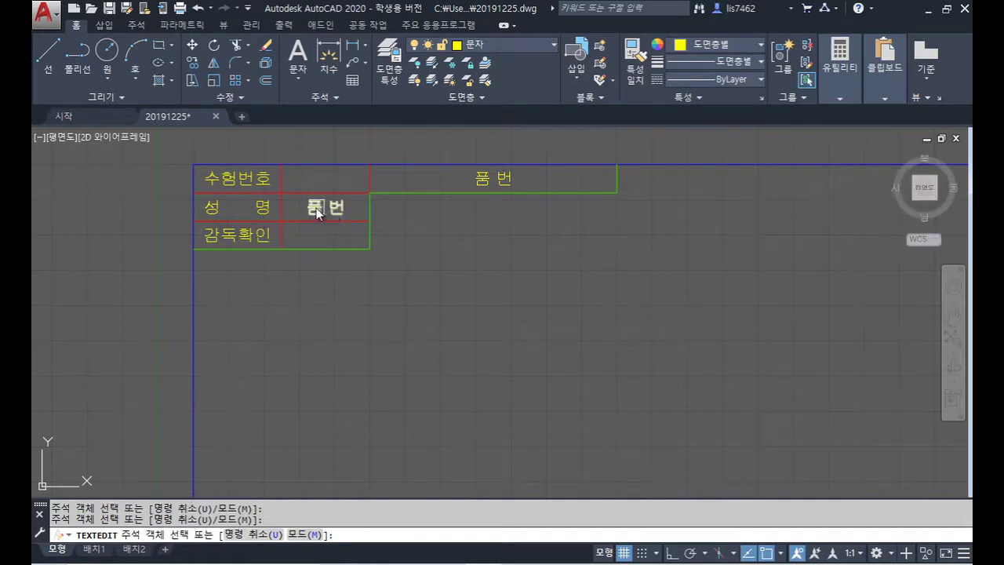
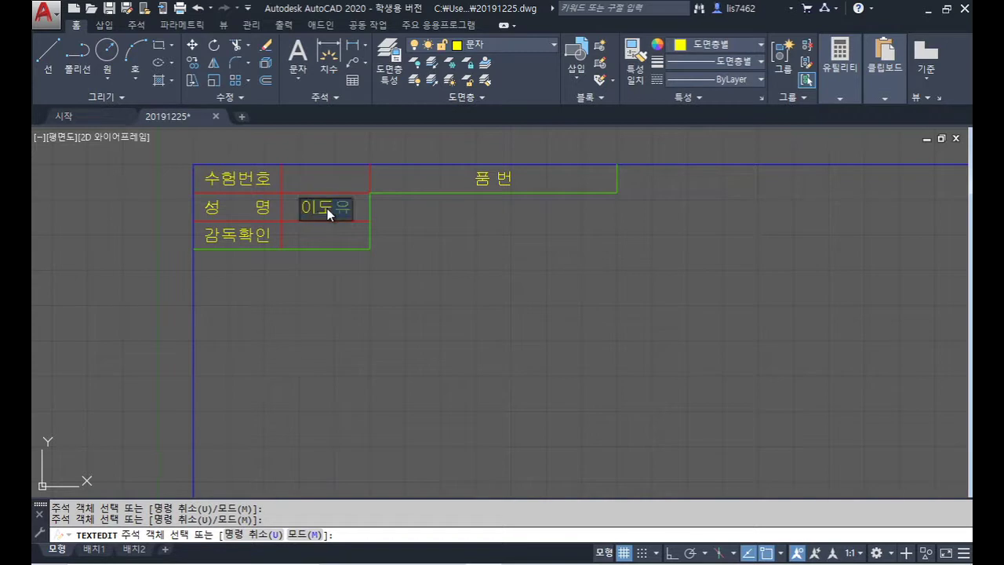
{"action": "key", "text": "Return"}
{"action": "left_click", "coordinate": [496, 178]}
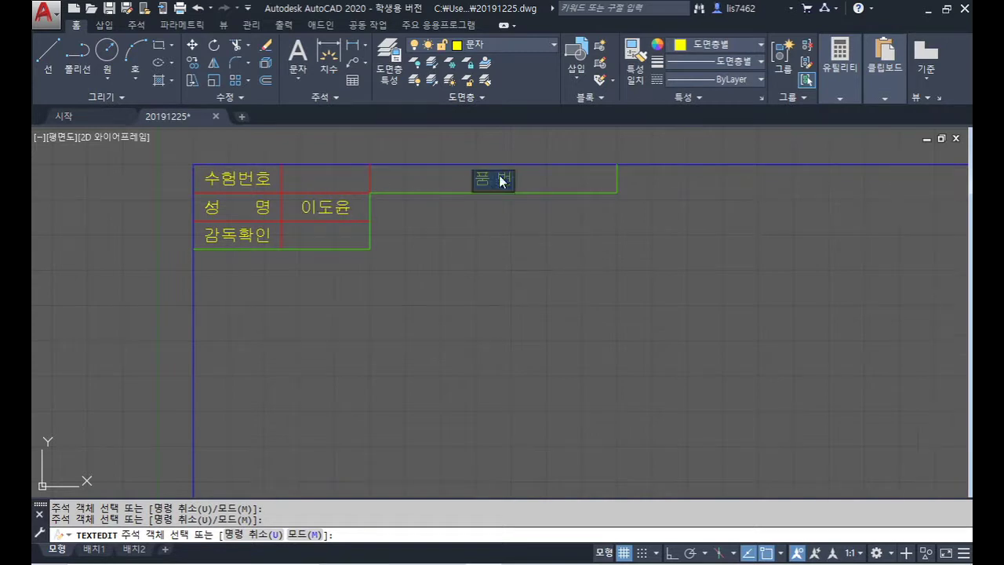
{"action": "type", "text": "전산응용"}
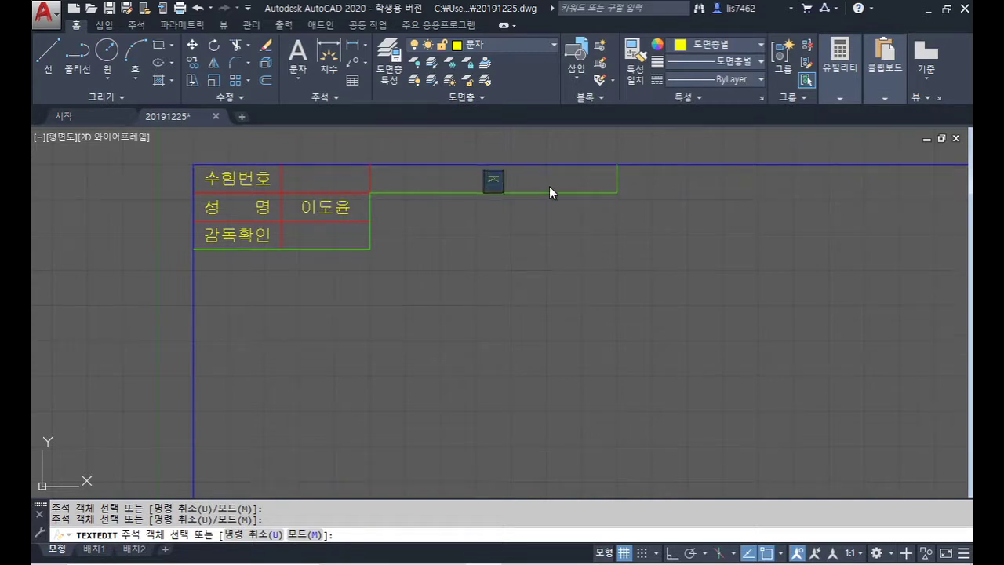
{"action": "type", "text": "기계제도기"}
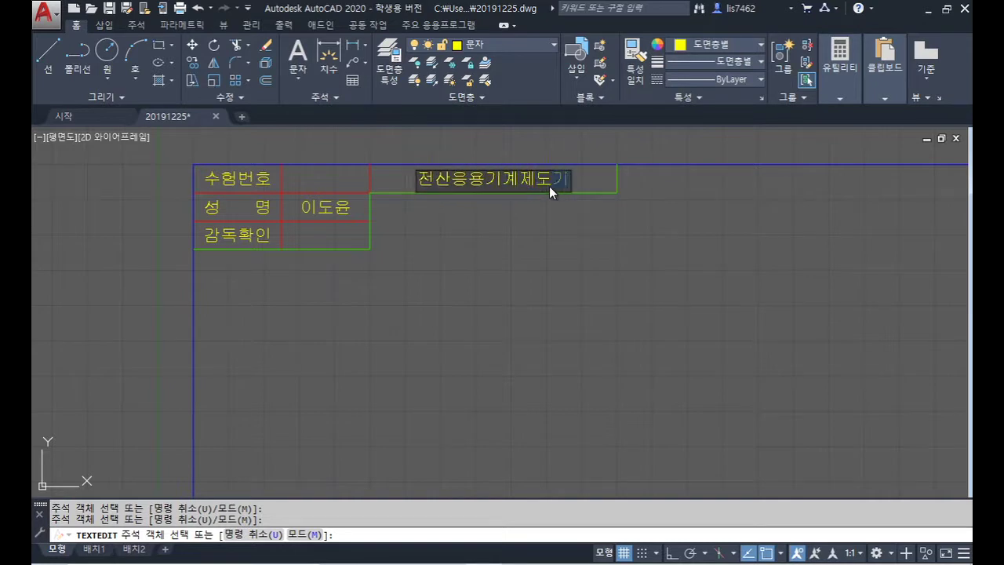
{"action": "type", "text": "능ㅅㅏ"}
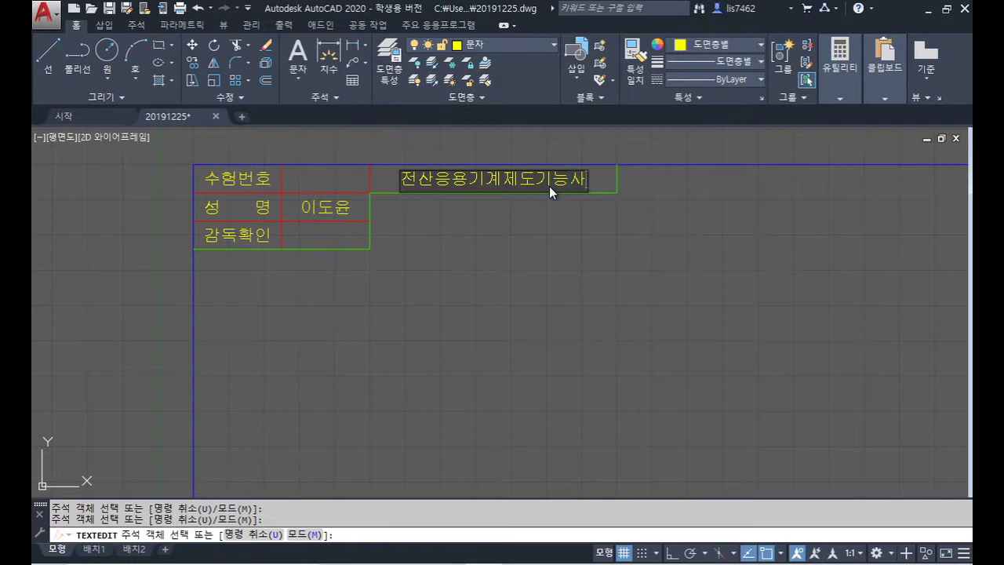
{"action": "key", "text": "Return"}
Step: Start Fit-justified single-line text along a horizontal baseline across the exam-number cell
{"action": "key", "text": "Escape"}
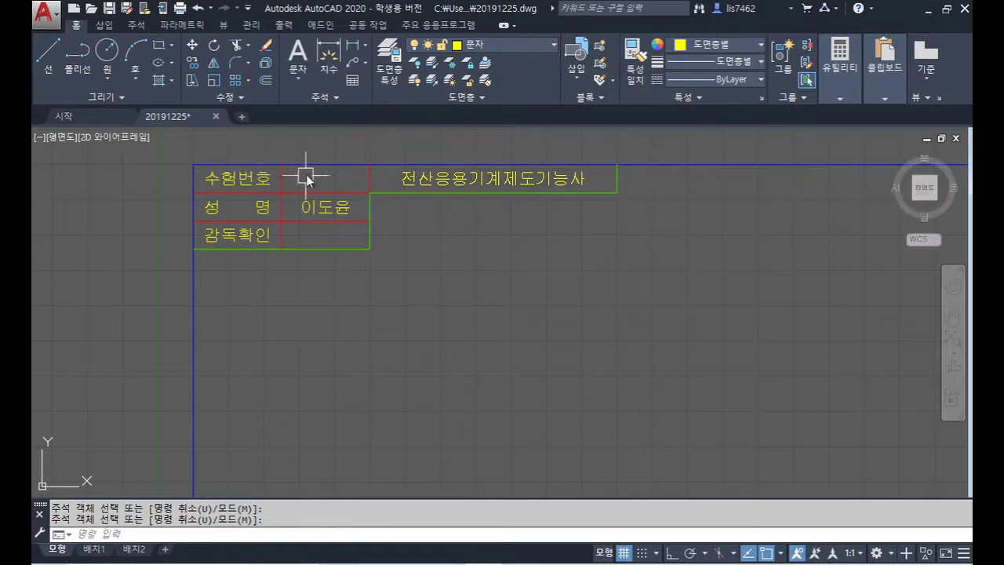
{"action": "scroll", "coordinate": [275, 172], "scroll_direction": "up", "scroll_amount": 6}
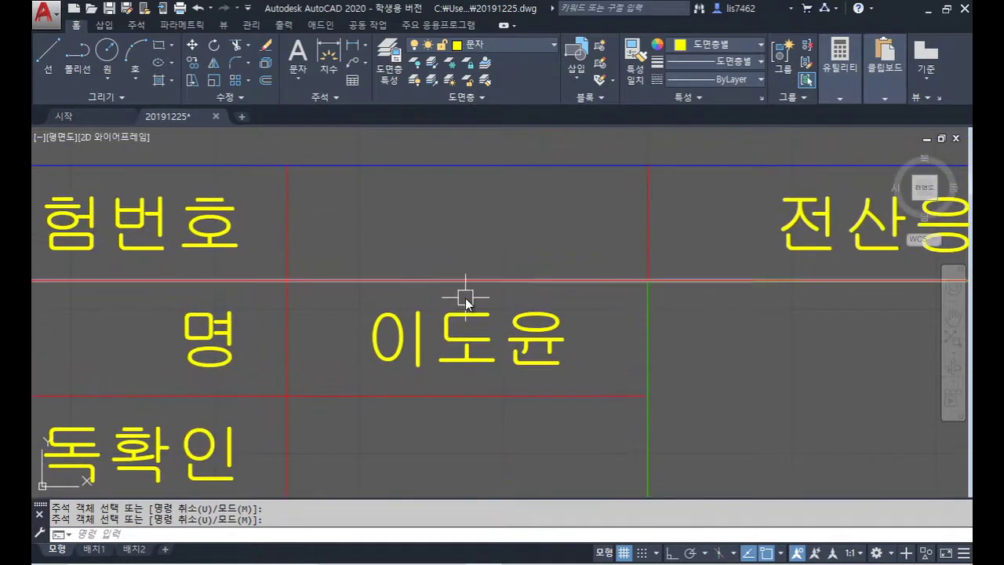
{"action": "type", "text": "DT"}
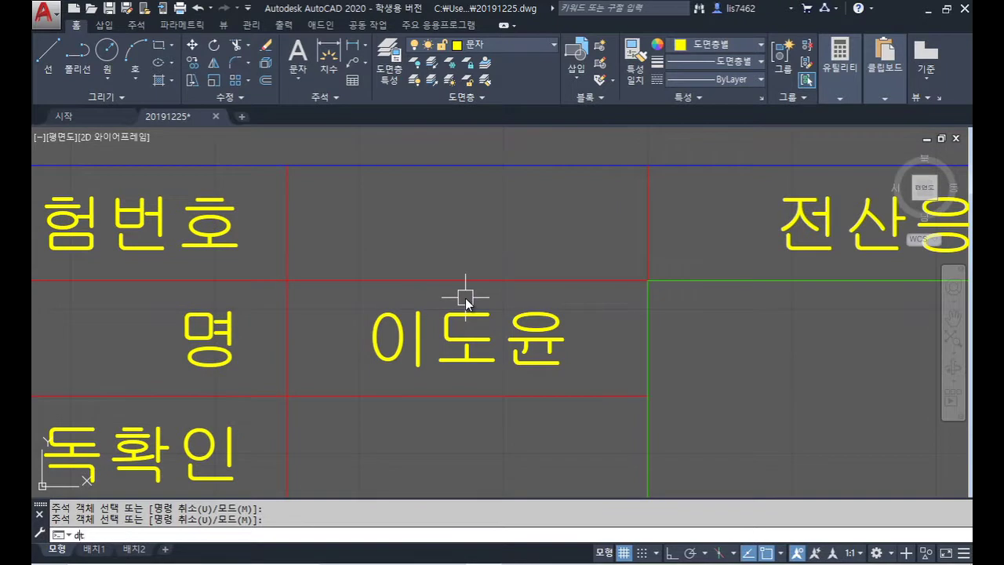
{"action": "key", "text": "Return"}
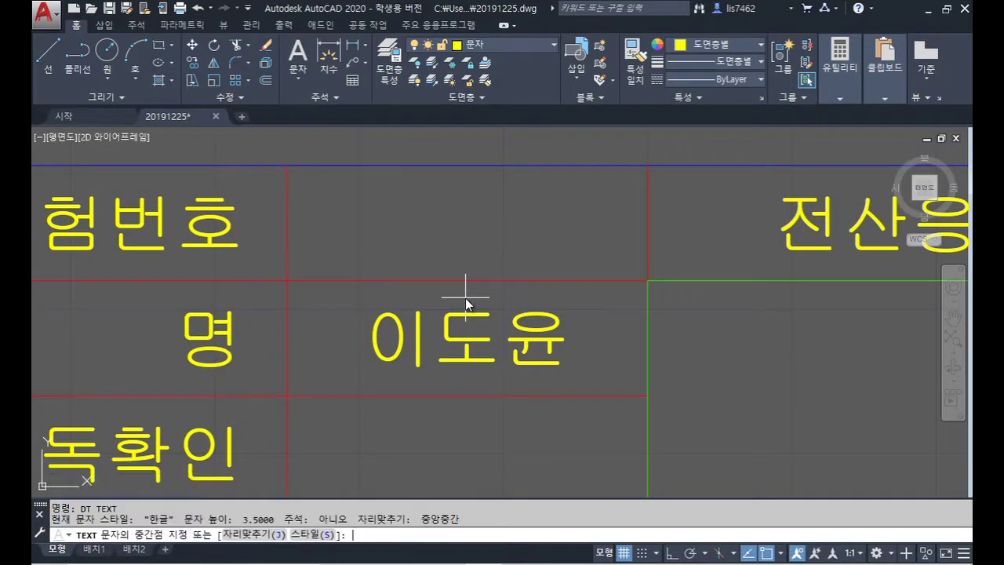
{"action": "type", "text": "j"}
{"action": "key", "text": "Return"}
{"action": "type", "text": "f"}
{"action": "key", "text": "Return"}
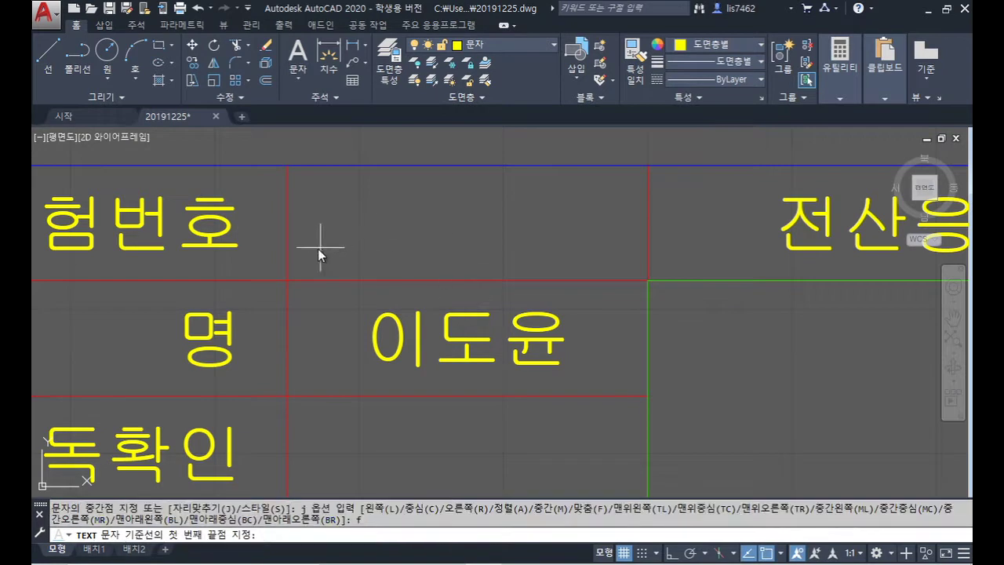
{"action": "left_click", "coordinate": [310, 249]}
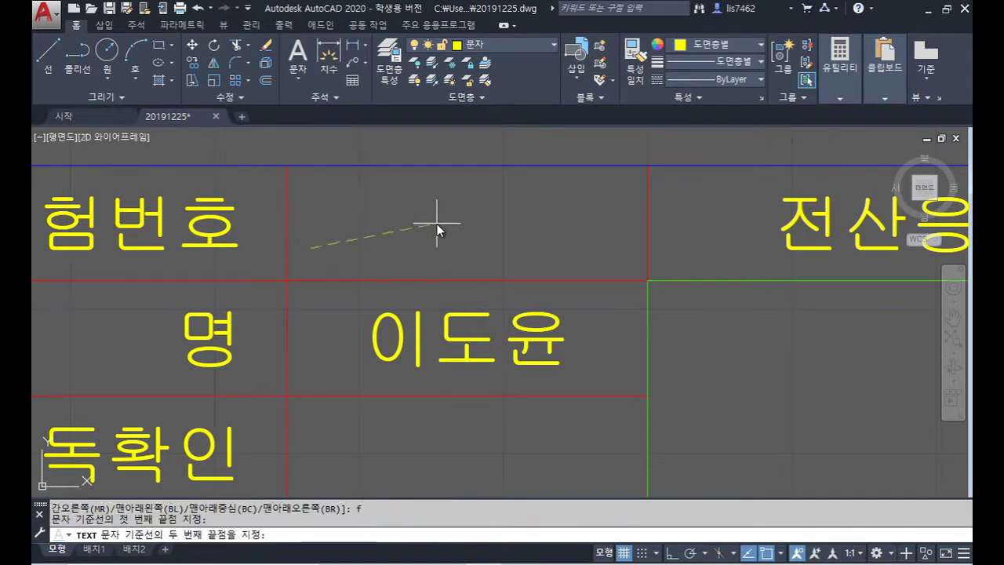
{"action": "key", "text": "F8"}
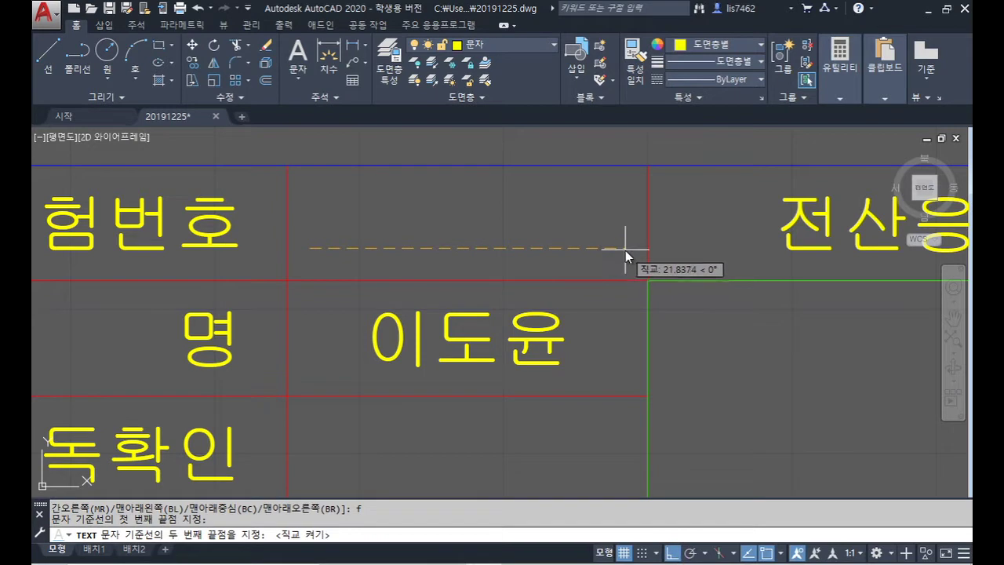
{"action": "left_click", "coordinate": [626, 251]}
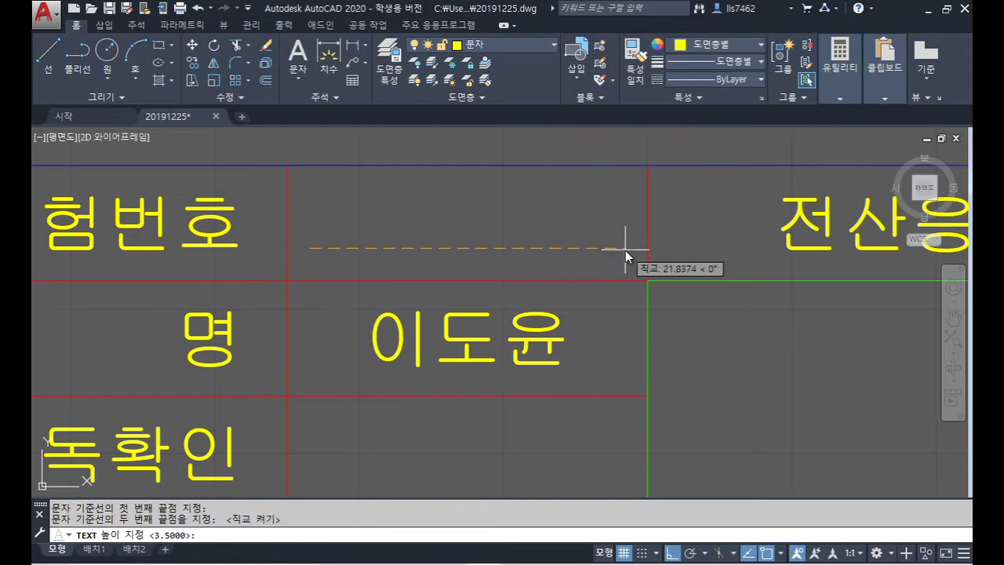
Step: Enter the exam number 20191225 at the default height and finish the text
{"action": "left_click", "coordinate": [563, 220]}
{"action": "type", "text": "20191225"}
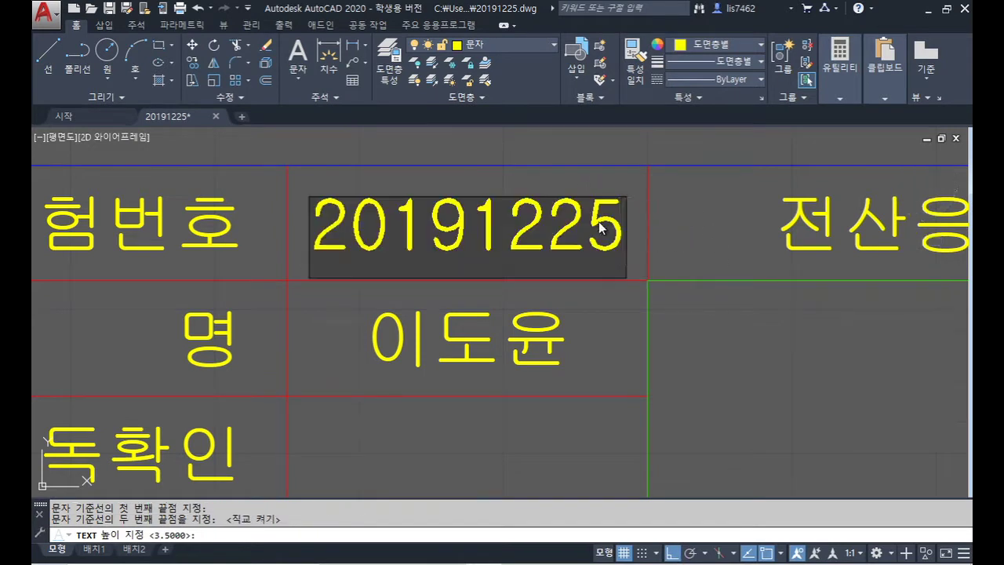
{"action": "left_click", "coordinate": [695, 234]}
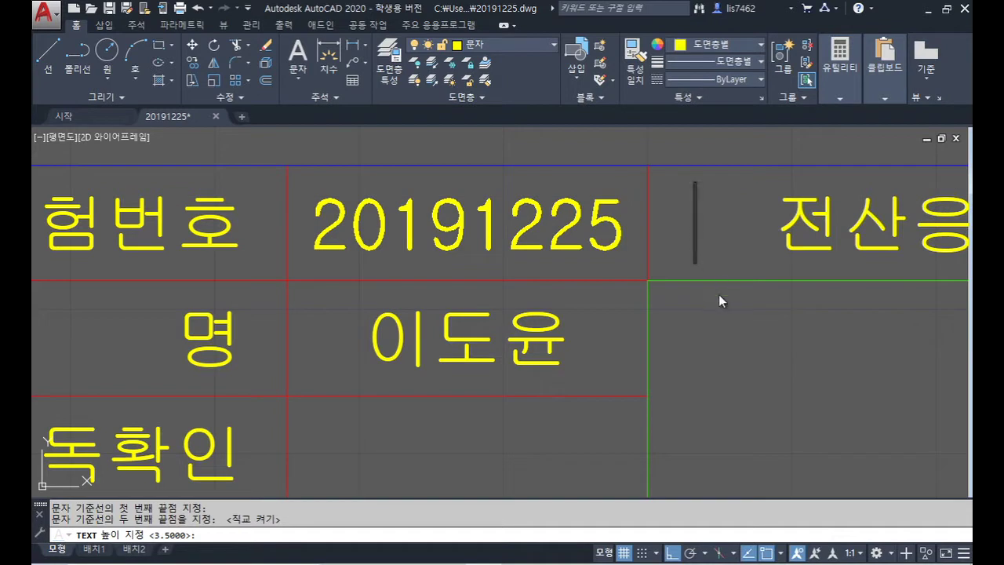
{"action": "key", "text": "Return"}
{"action": "scroll", "coordinate": [710, 345], "scroll_direction": "down", "scroll_amount": 6}
{"action": "scroll", "coordinate": [553, 306], "scroll_direction": "down", "scroll_amount": 8}
Step: Delete the yellow zigzag guide lines from the parts list
{"action": "middle_click_drag", "start_coordinate": [661, 400], "coordinate": [479, 282]}
{"action": "scroll", "coordinate": [502, 346], "scroll_direction": "up", "scroll_amount": 8}
{"action": "middle_click_drag", "start_coordinate": [504, 353], "coordinate": [561, 415]}
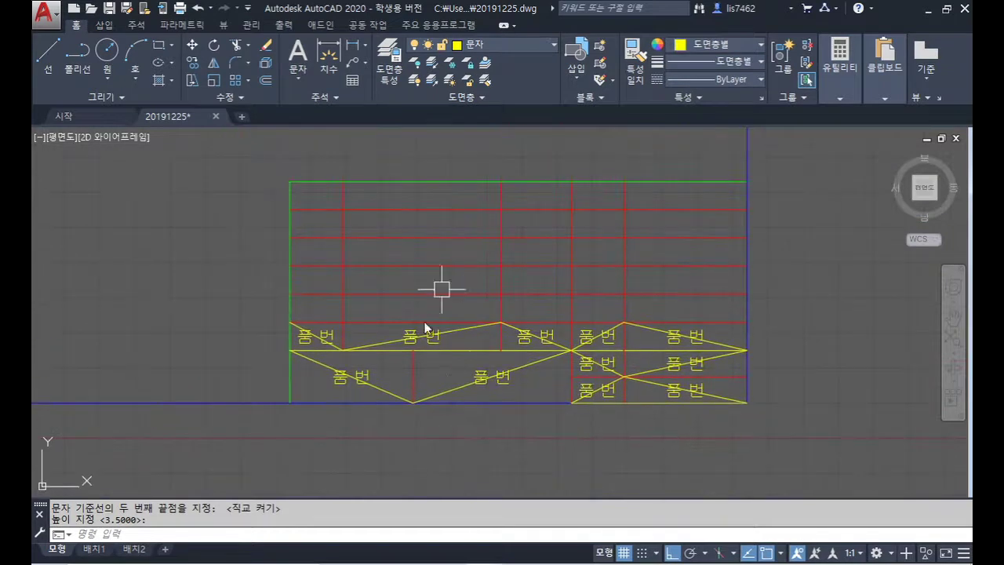
{"action": "left_click", "coordinate": [462, 385]}
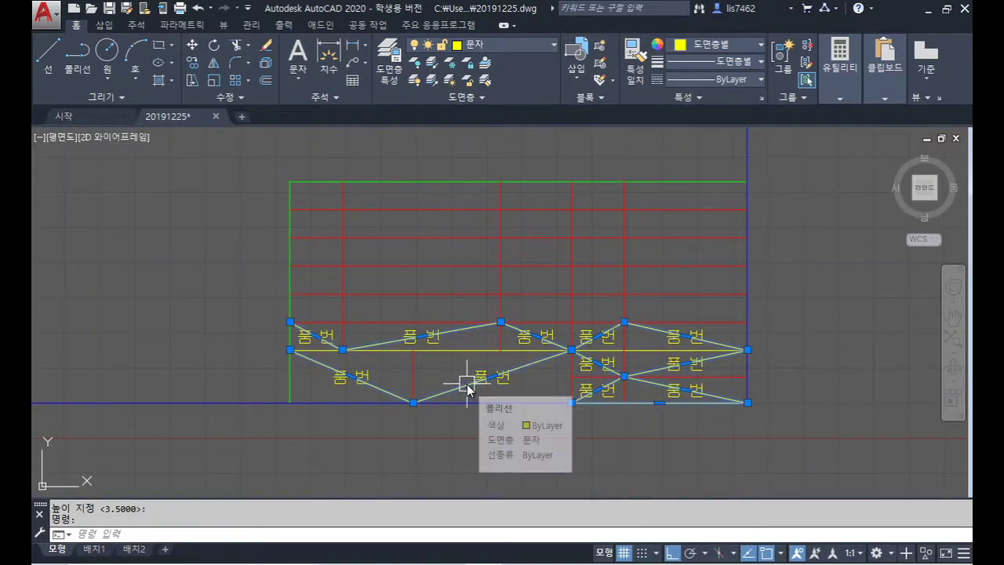
{"action": "key", "text": "Delete"}
Step: Change the parts list's second header label to 품 명
{"action": "double_click", "coordinate": [413, 338]}
{"action": "type", "text": "품       명"}
{"action": "key", "text": "Return"}
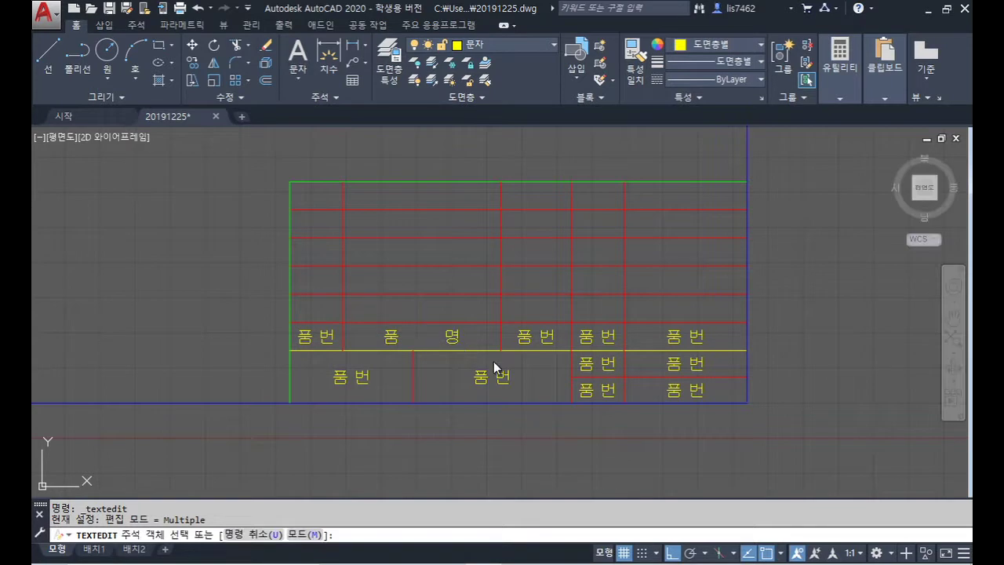
Step: Fill the remaining parts list headers with 재 질, 수 량 and 비 고
{"action": "left_click", "coordinate": [527, 337]}
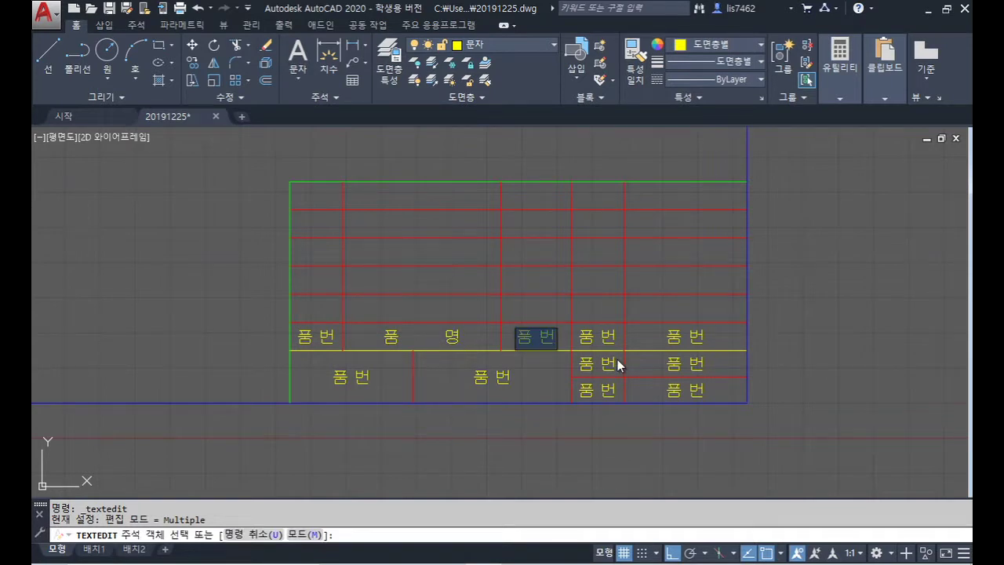
{"action": "type", "text": "재 질"}
{"action": "key", "text": "Return"}
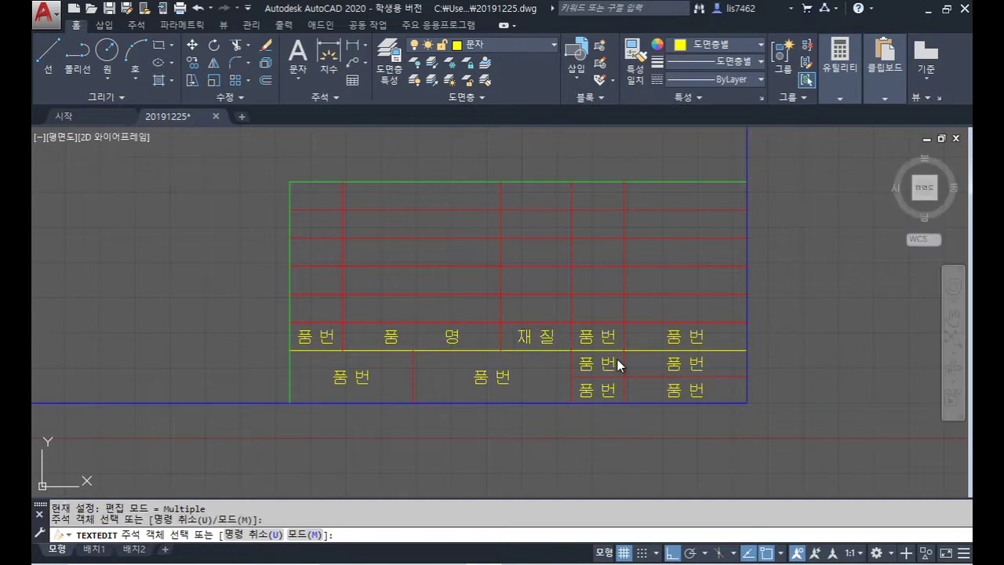
{"action": "left_click", "coordinate": [614, 328]}
{"action": "type", "text": "수 량"}
{"action": "key", "text": "Return"}
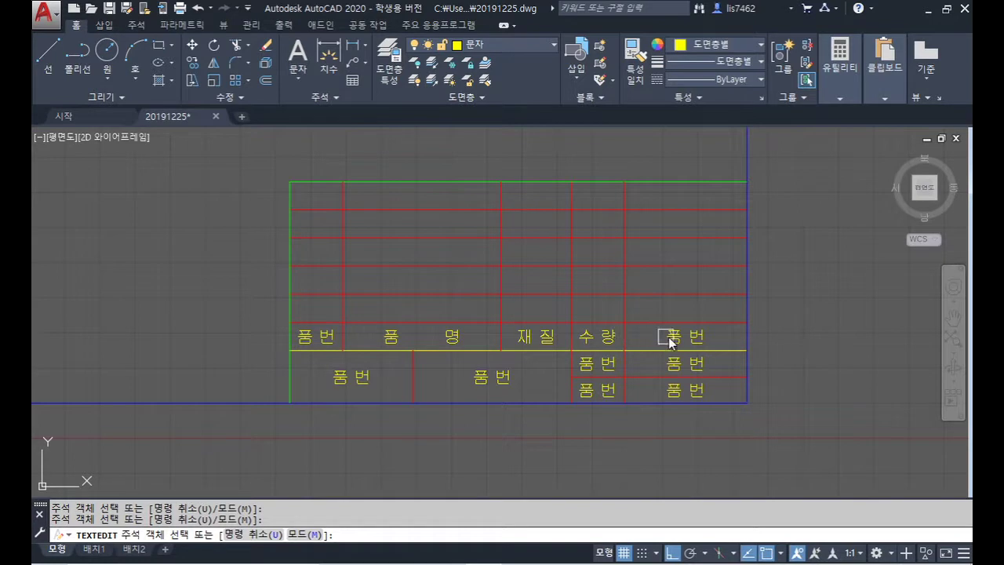
{"action": "left_click", "coordinate": [671, 340]}
{"action": "type", "text": "비 고"}
{"action": "key", "text": "Return"}
Step: Label the lower-left title block cell 과제명 and enter the project name 편심구동장치
{"action": "left_click", "coordinate": [354, 379]}
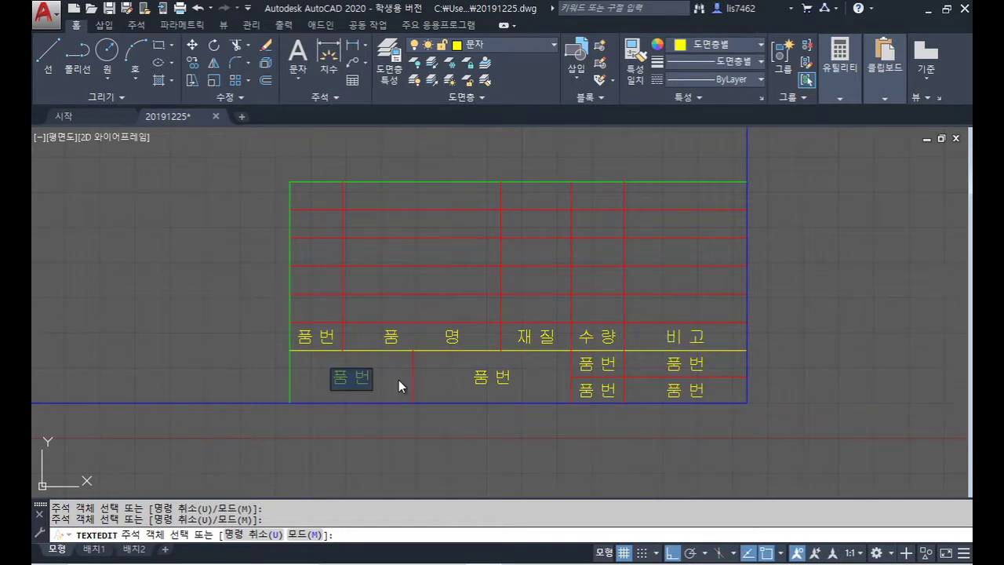
{"action": "type", "text": "ㄱ"}
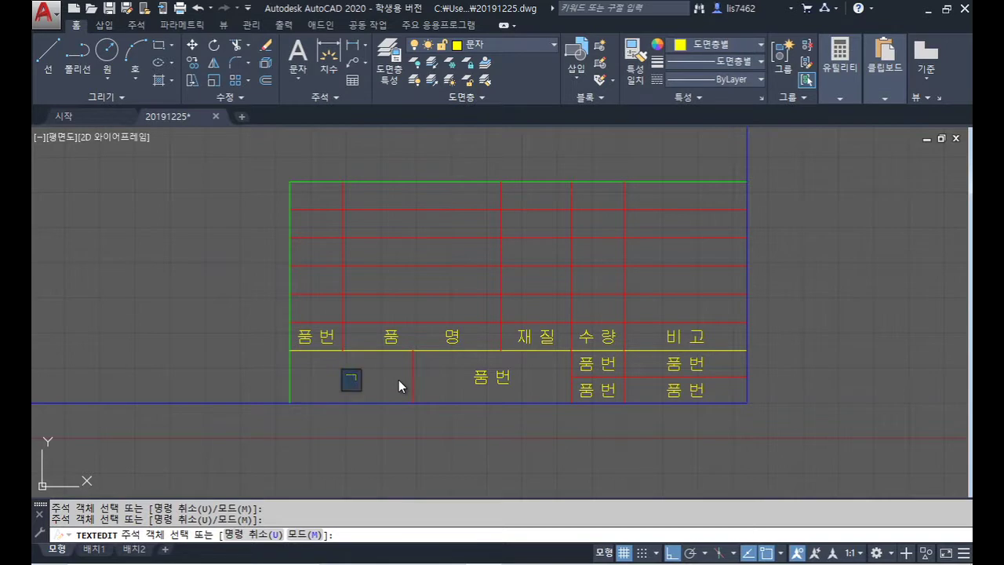
{"action": "type", "text": "ㅗㅈ"}
{"action": "key", "text": "BackSpace"}
{"action": "type", "text": "ㅏㅈㅔㅁㅕㅇ"}
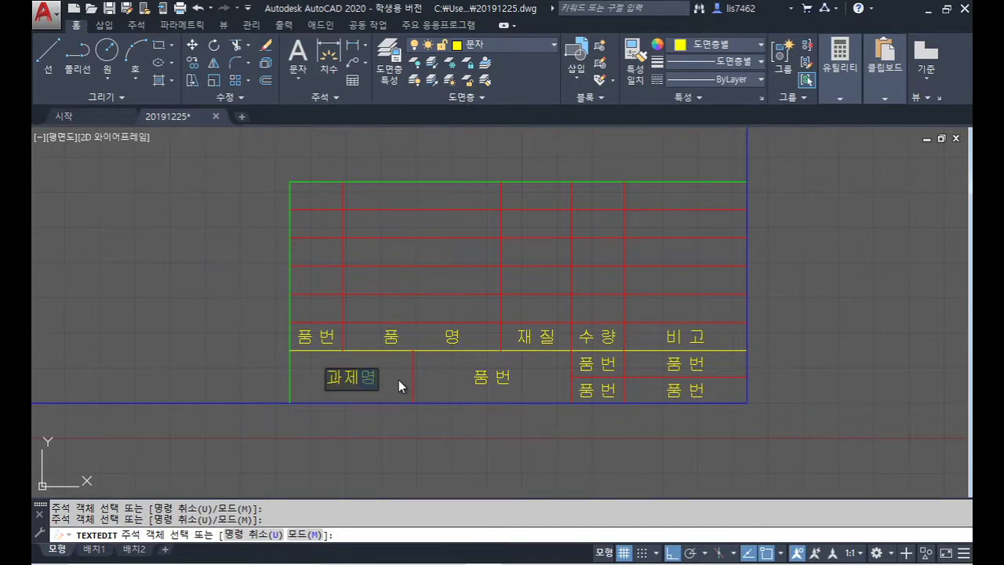
{"action": "key", "text": "Return"}
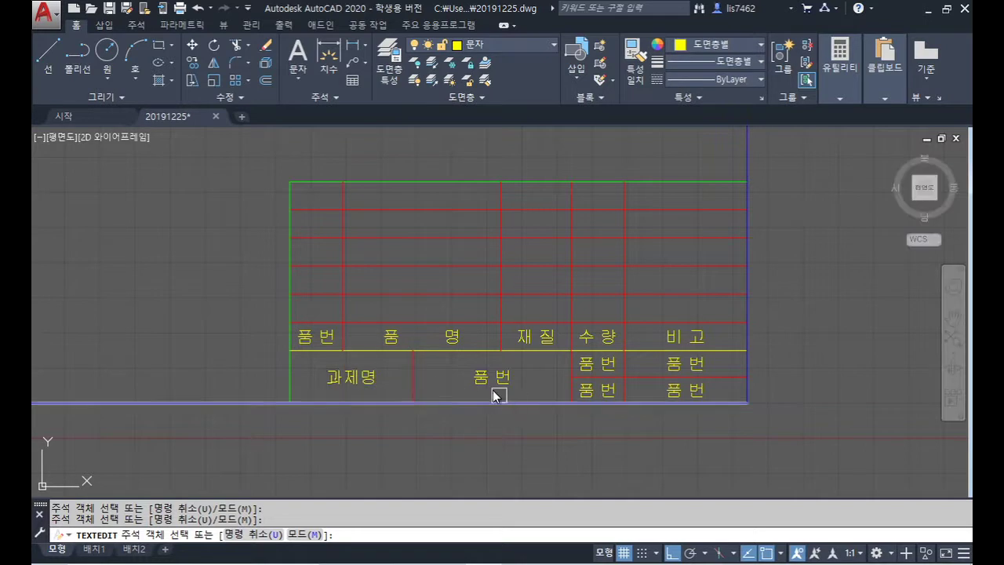
{"action": "left_click", "coordinate": [488, 380]}
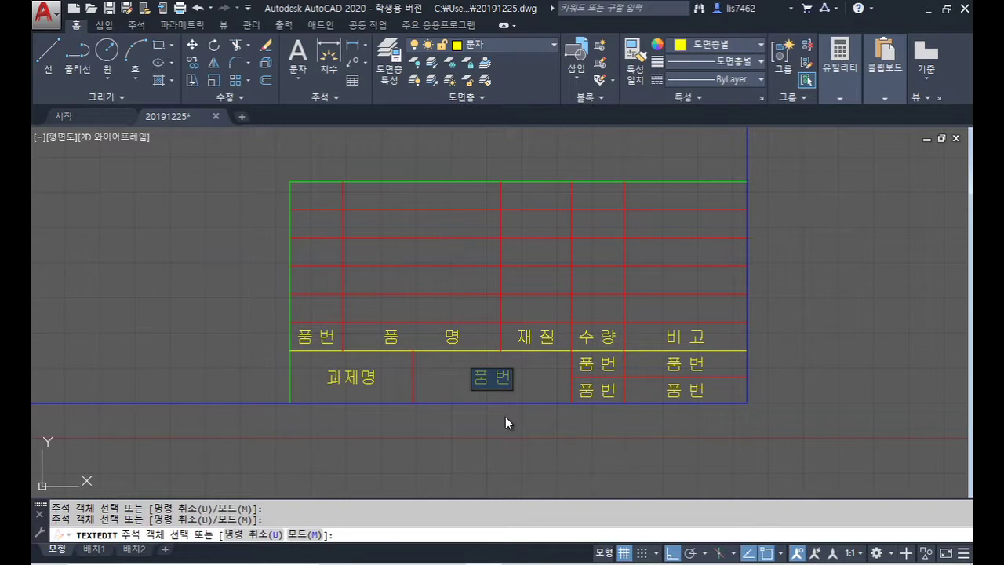
{"action": "type", "text": "편심구동장치"}
{"action": "key", "text": "Return"}
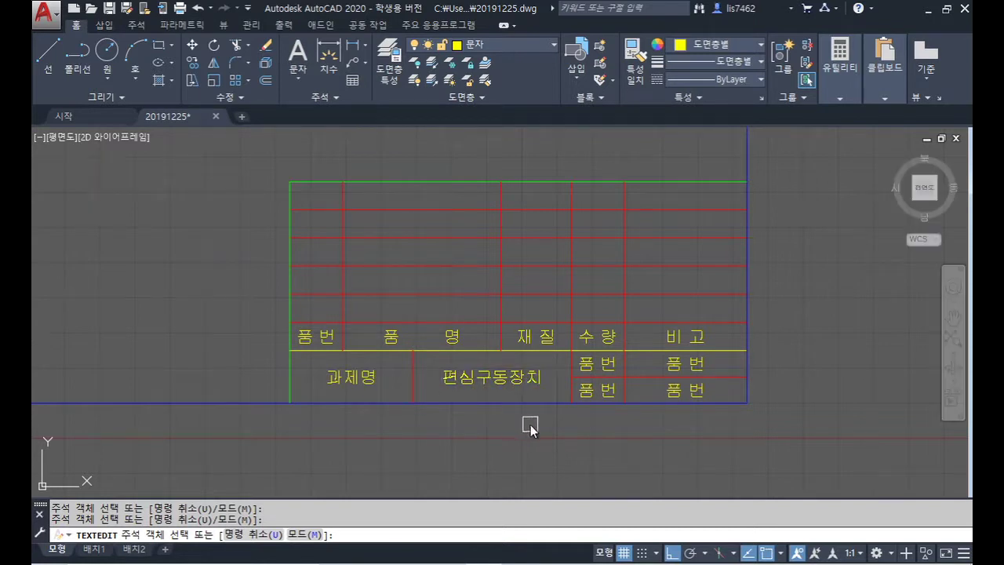
Step: Enter the 각 법 label with the value 3 in the title block
{"action": "left_click", "coordinate": [591, 364]}
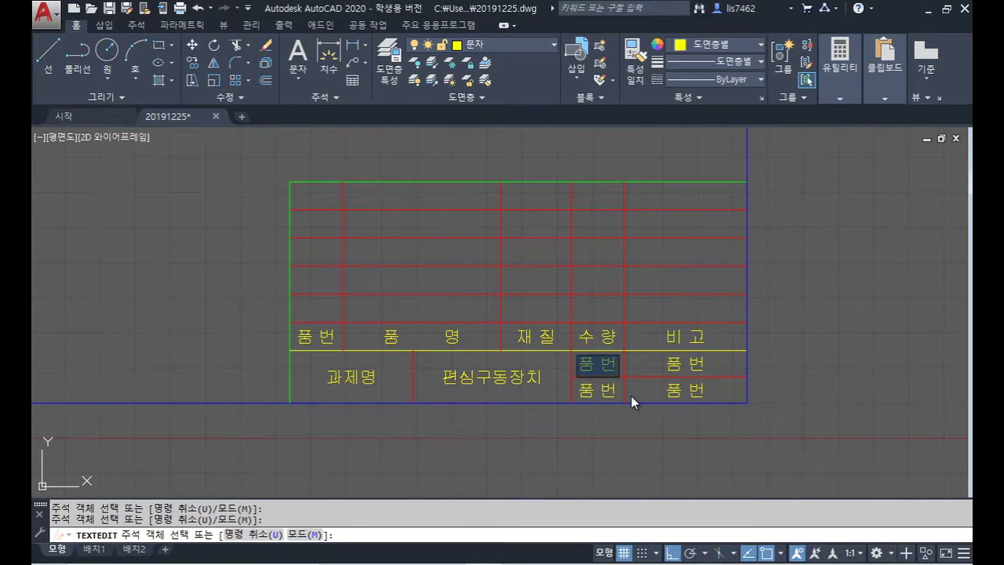
{"action": "type", "text": "각 법"}
{"action": "key", "text": "Return"}
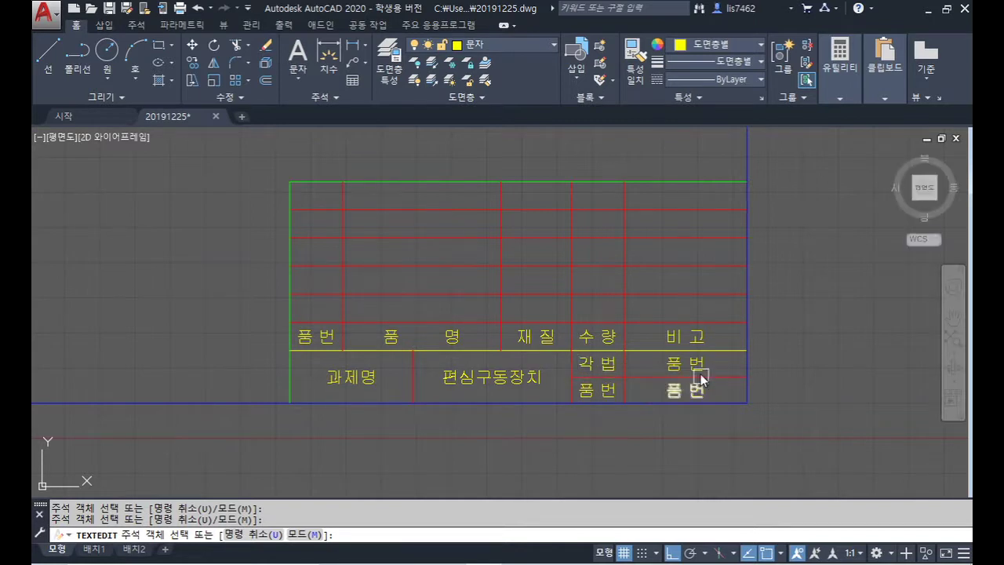
{"action": "left_click", "coordinate": [699, 369]}
{"action": "type", "text": "3"}
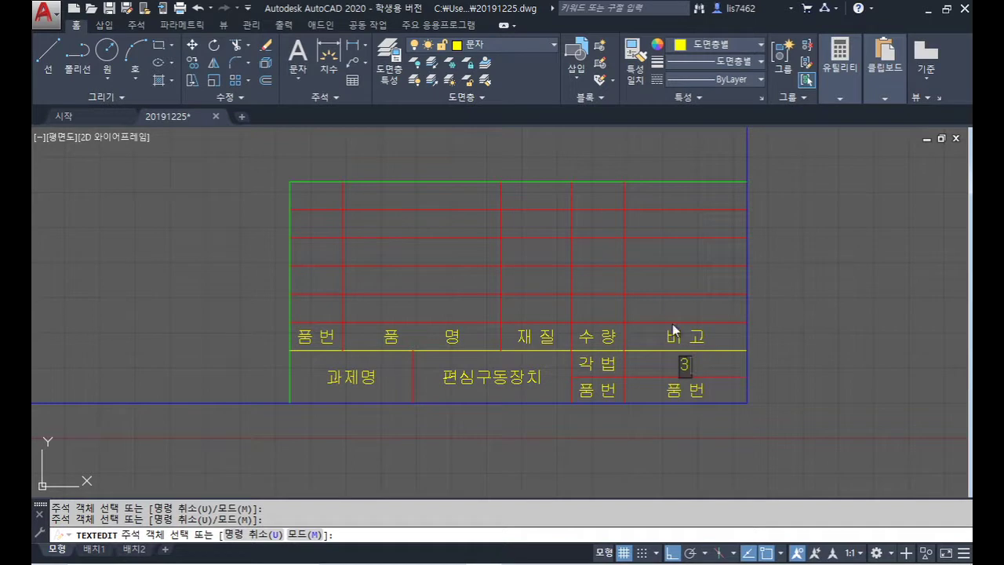
{"action": "key", "text": "Return"}
Step: Enter the 척도 label with the scale 1:1 and finish editing the title-block texts
{"action": "left_click", "coordinate": [609, 392]}
{"action": "type", "text": "척도"}
{"action": "key", "text": "Return"}
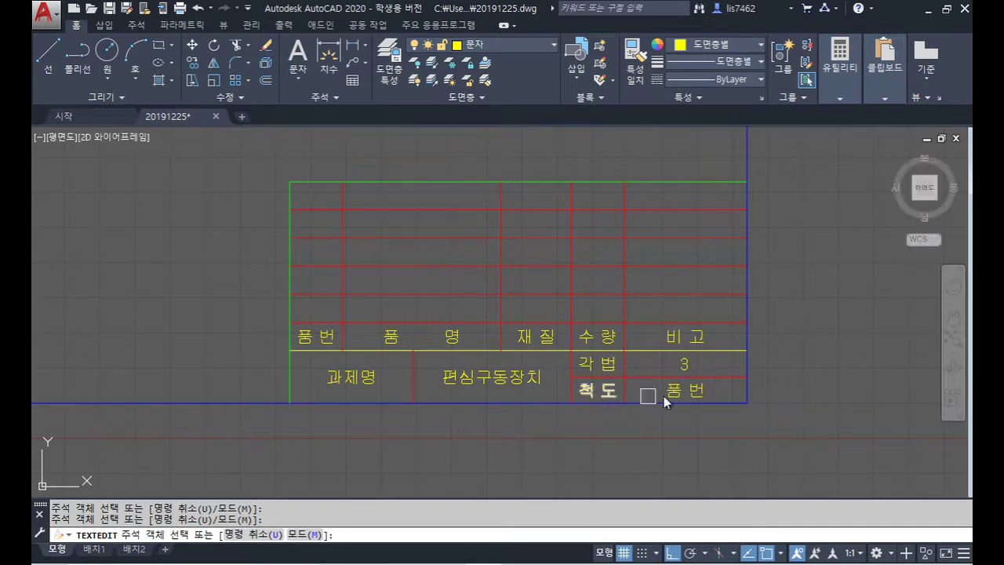
{"action": "left_click", "coordinate": [680, 397]}
{"action": "type", "text": "1"}
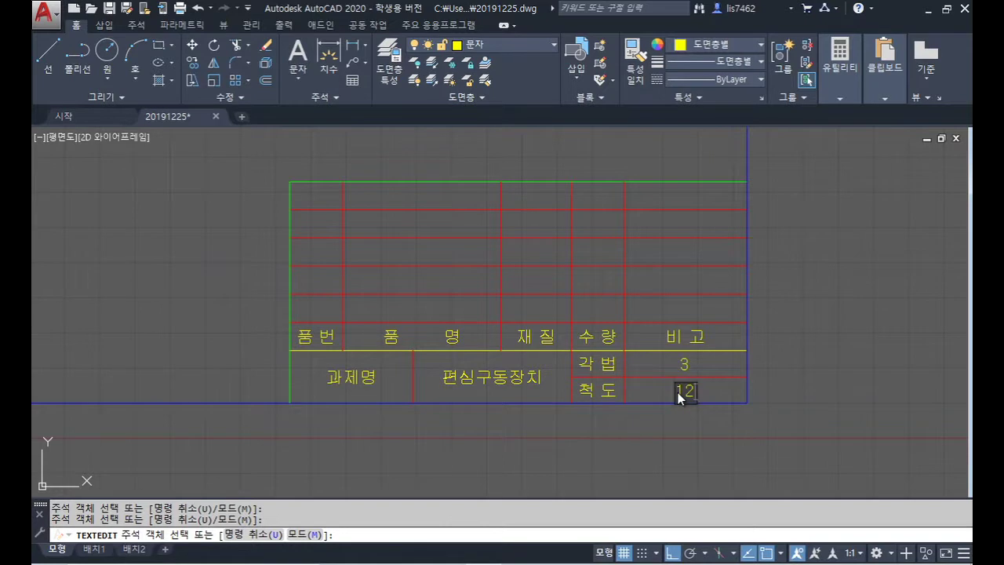
{"action": "type", "text": ":1"}
{"action": "key", "text": "Return"}
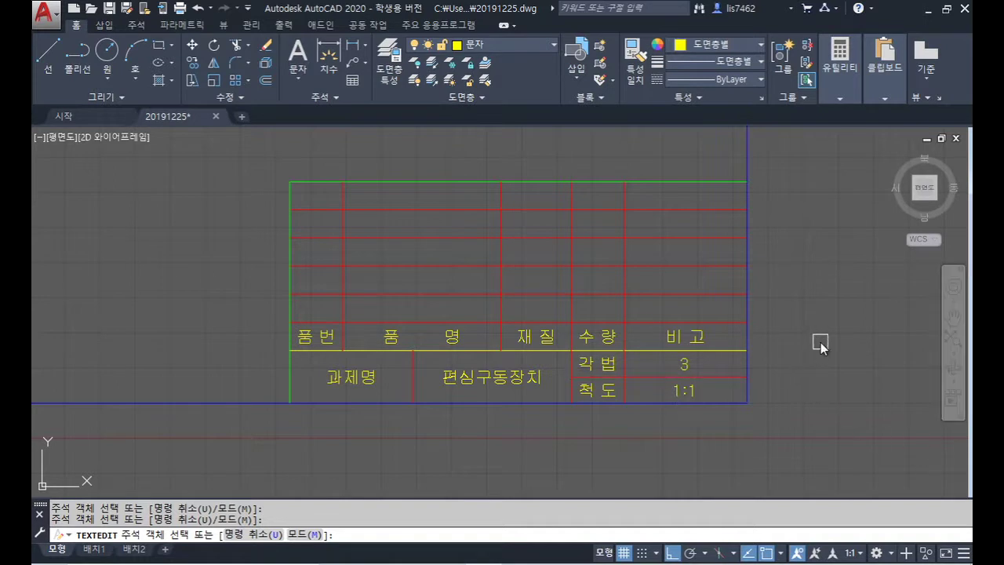
{"action": "key", "text": "Return"}
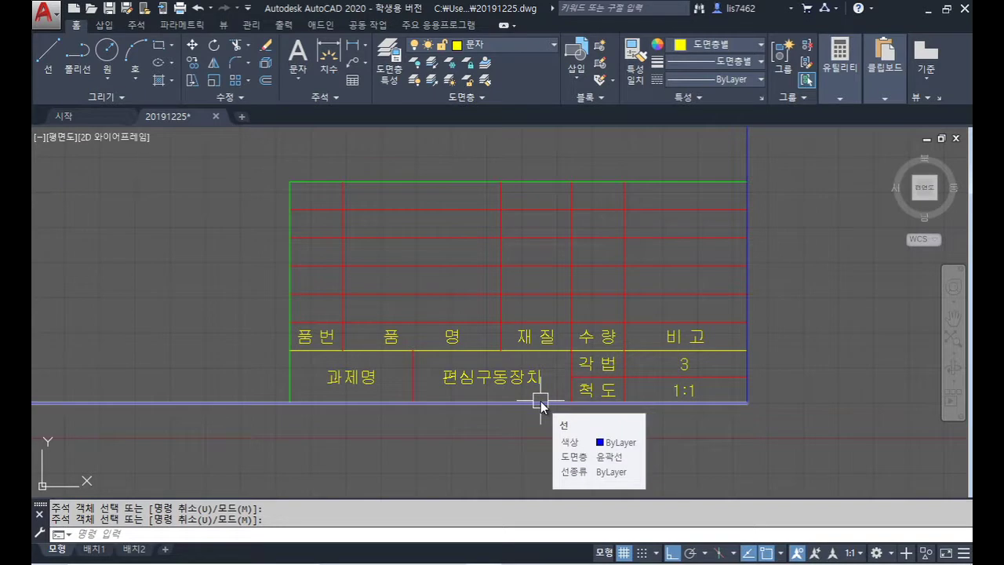
Step: Copy the 품 번 and 수량 header texts one row up into the first parts row
{"action": "type", "text": "co"}
{"action": "key", "text": "Return"}
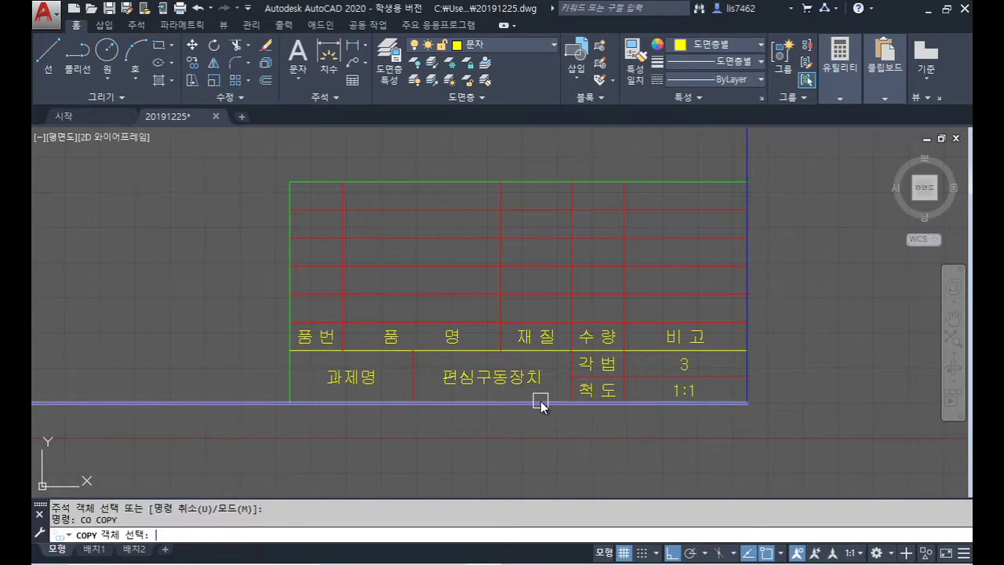
{"action": "left_click", "coordinate": [310, 343]}
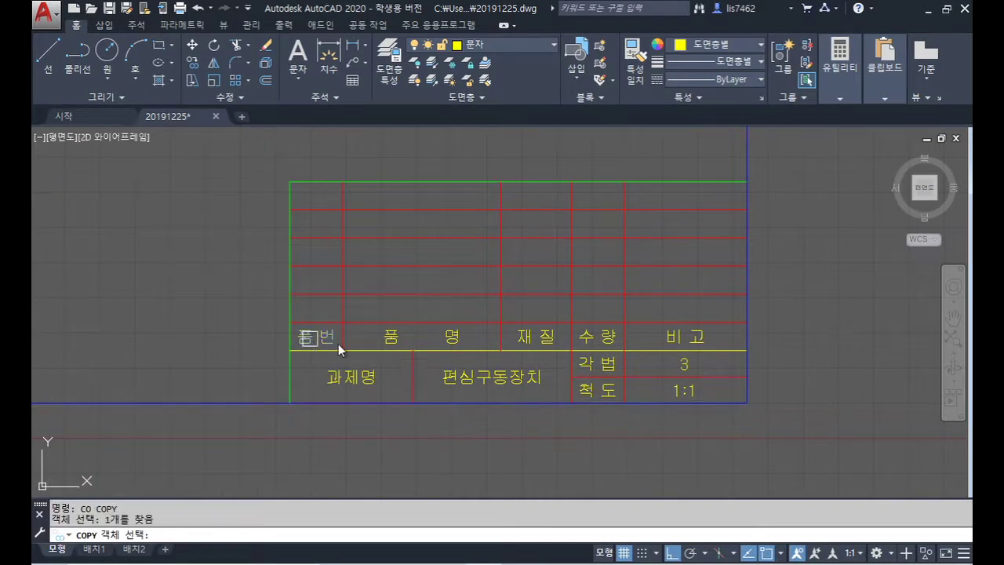
{"action": "left_click", "coordinate": [593, 345]}
{"action": "key", "text": "Return"}
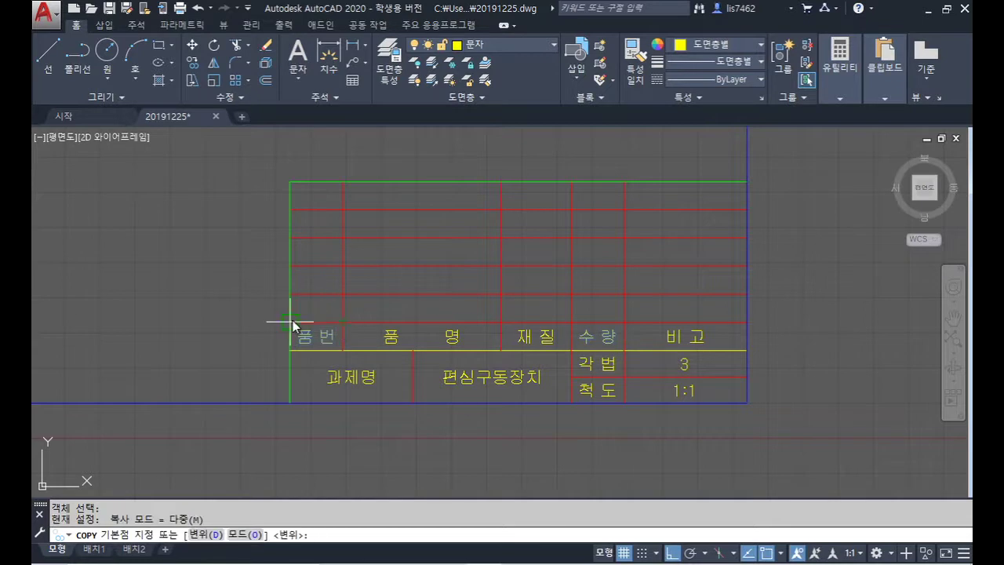
{"action": "left_click", "coordinate": [291, 323]}
{"action": "left_click", "coordinate": [291, 296]}
{"action": "key", "text": "Return"}
Step: Change the copied texts to item number 1 and quantity 1
{"action": "double_click", "coordinate": [310, 308]}
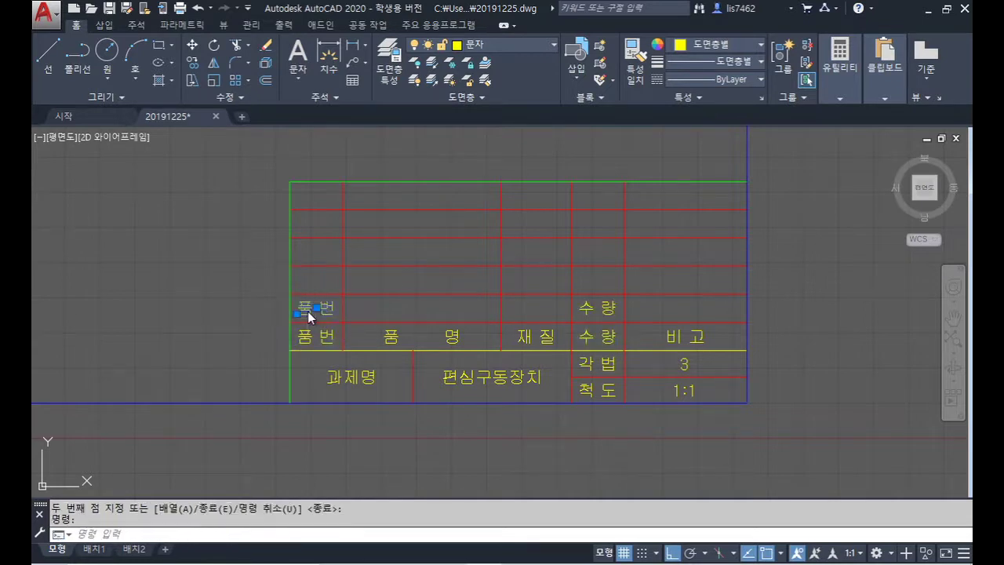
{"action": "type", "text": "1"}
{"action": "key", "text": "Return"}
{"action": "left_click", "coordinate": [602, 308]}
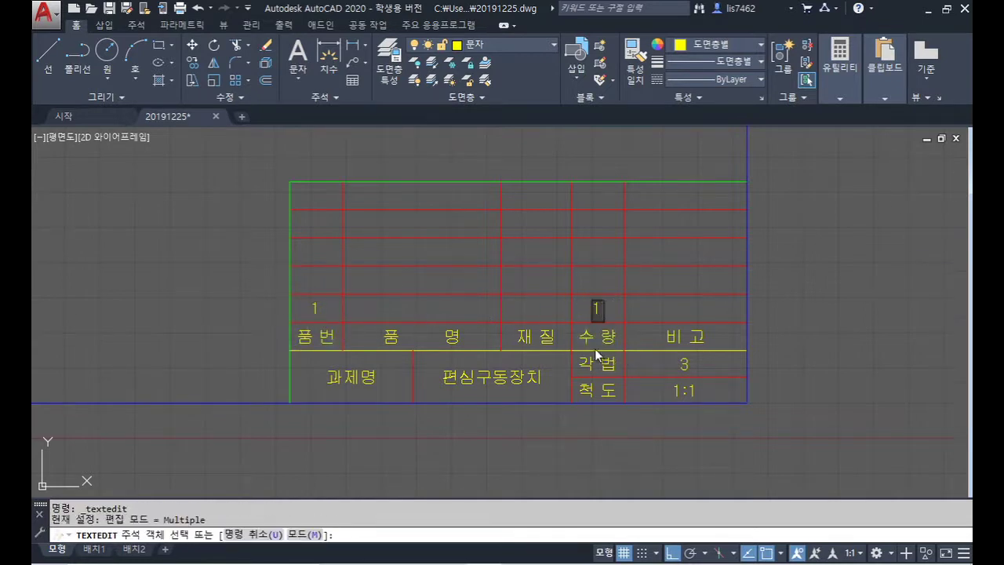
{"action": "type", "text": "1"}
{"action": "key", "text": "Return"}
Step: Copy the 1 item number and quantity into the four rows above
{"action": "key", "text": "Return"}
{"action": "type", "text": "cp"}
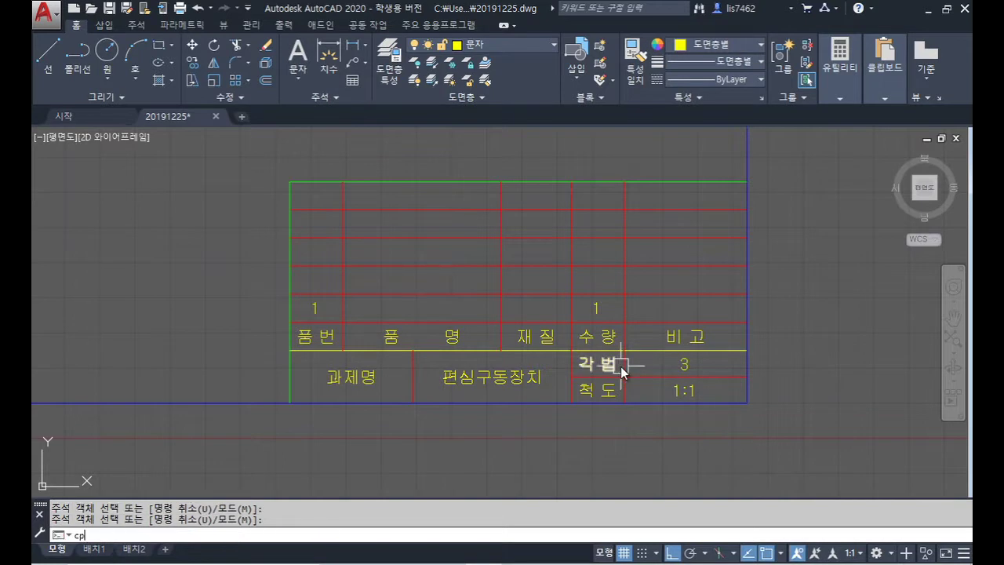
{"action": "key", "text": "Return"}
{"action": "left_click", "coordinate": [597, 311]}
{"action": "left_click", "coordinate": [317, 310]}
{"action": "key", "text": "Return"}
{"action": "left_click", "coordinate": [291, 294]}
{"action": "left_click", "coordinate": [292, 266]}
{"action": "left_click", "coordinate": [292, 238]}
{"action": "left_click", "coordinate": [291, 211]}
{"action": "left_click", "coordinate": [295, 195]}
{"action": "key", "text": "Return"}
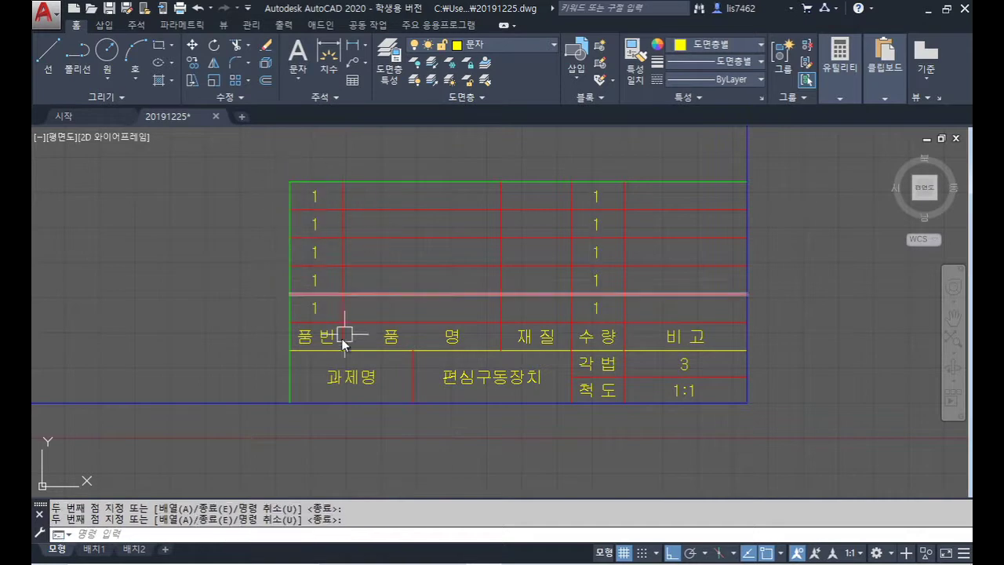
Step: Renumber the copied item numbers to 2, 3, 4 and 5
{"action": "double_click", "coordinate": [314, 280]}
{"action": "type", "text": "2"}
{"action": "key", "text": "Return"}
{"action": "left_click", "coordinate": [315, 251]}
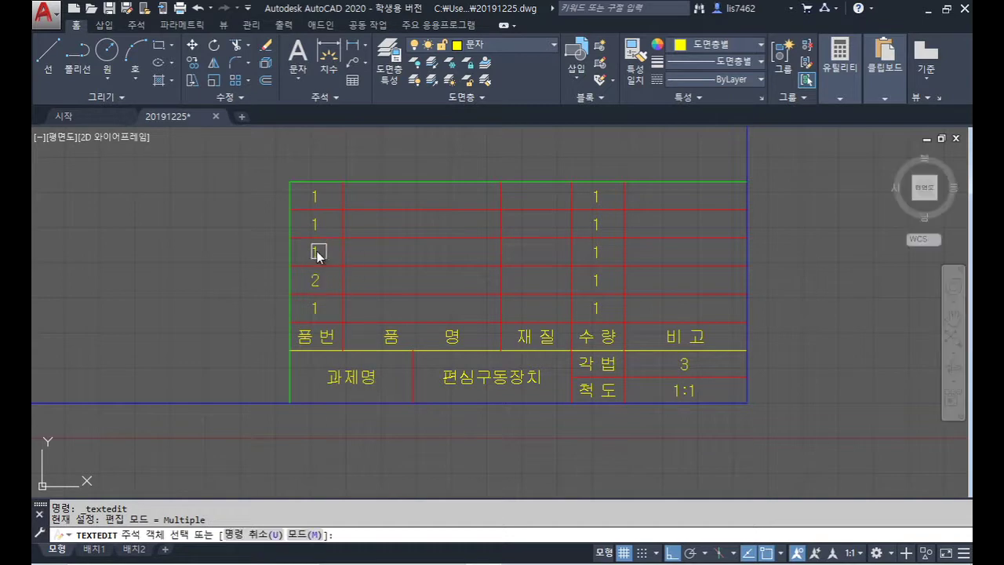
{"action": "type", "text": "3"}
{"action": "key", "text": "Return"}
{"action": "left_click", "coordinate": [315, 225]}
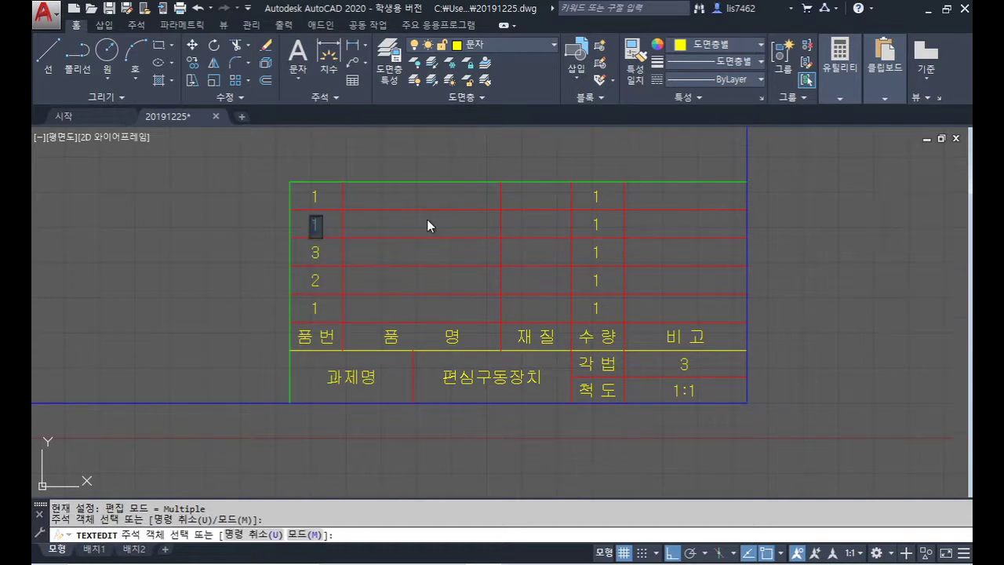
{"action": "type", "text": "4"}
{"action": "key", "text": "Return"}
{"action": "left_click", "coordinate": [315, 196]}
{"action": "type", "text": "5"}
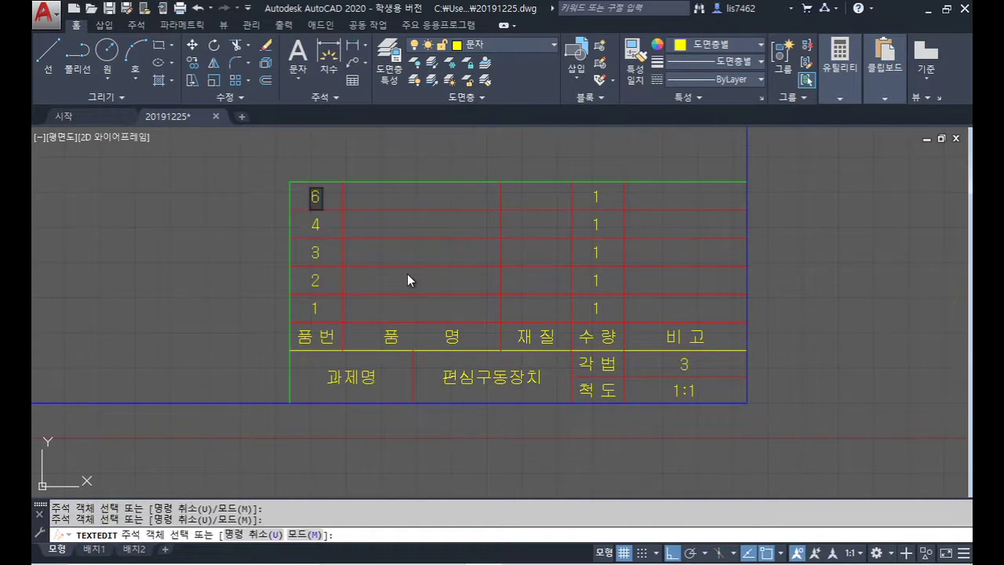
{"action": "key", "text": "Return"}
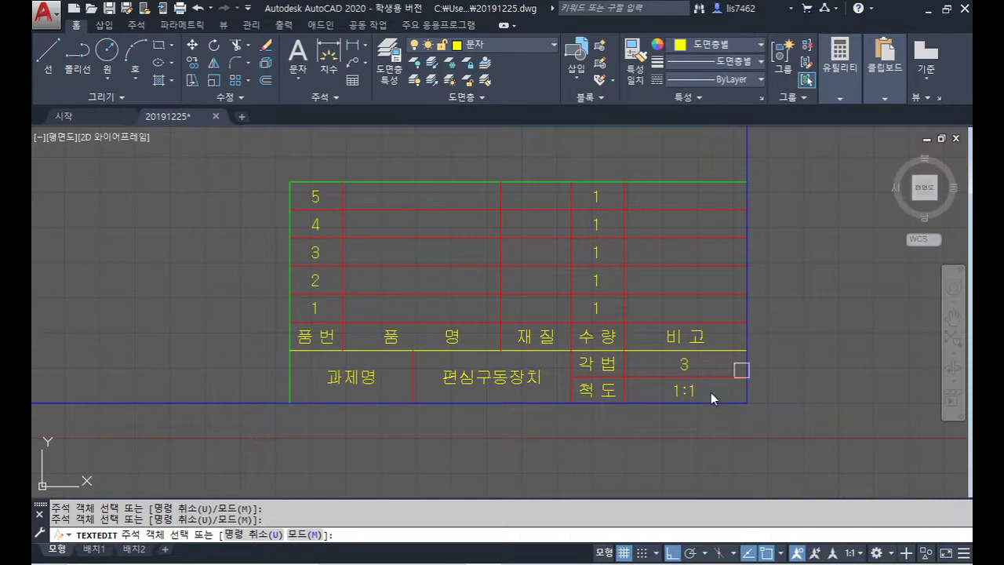
{"action": "key", "text": "Escape"}
Step: Copy the 품 명 and 재 질 labels into all five parts rows, then view 편심구동장치.jpg
{"action": "type", "text": "co"}
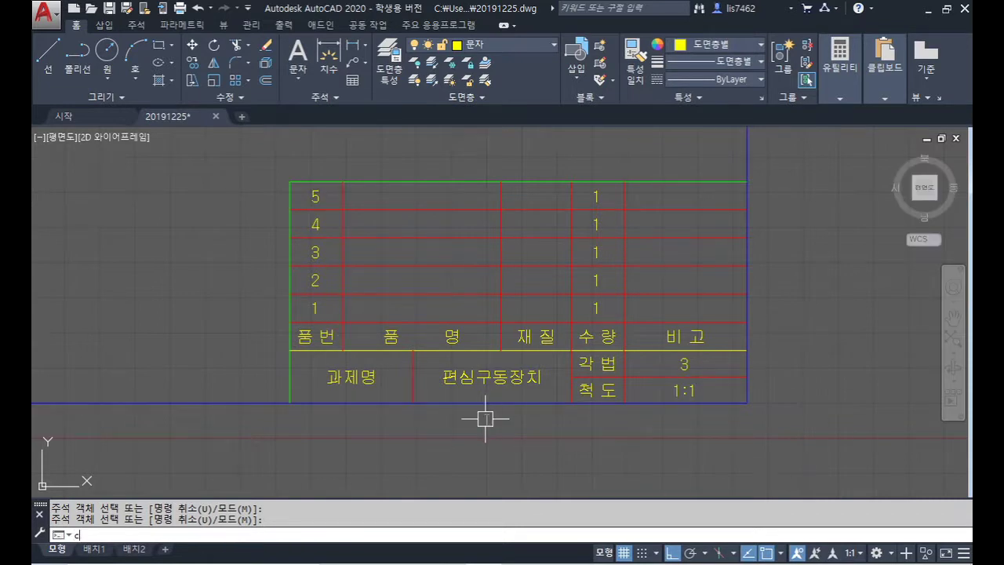
{"action": "key", "text": "Return"}
{"action": "left_click", "coordinate": [455, 337]}
{"action": "left_click", "coordinate": [536, 336]}
{"action": "key", "text": "Return"}
{"action": "left_click", "coordinate": [344, 323]}
{"action": "left_click", "coordinate": [344, 295]}
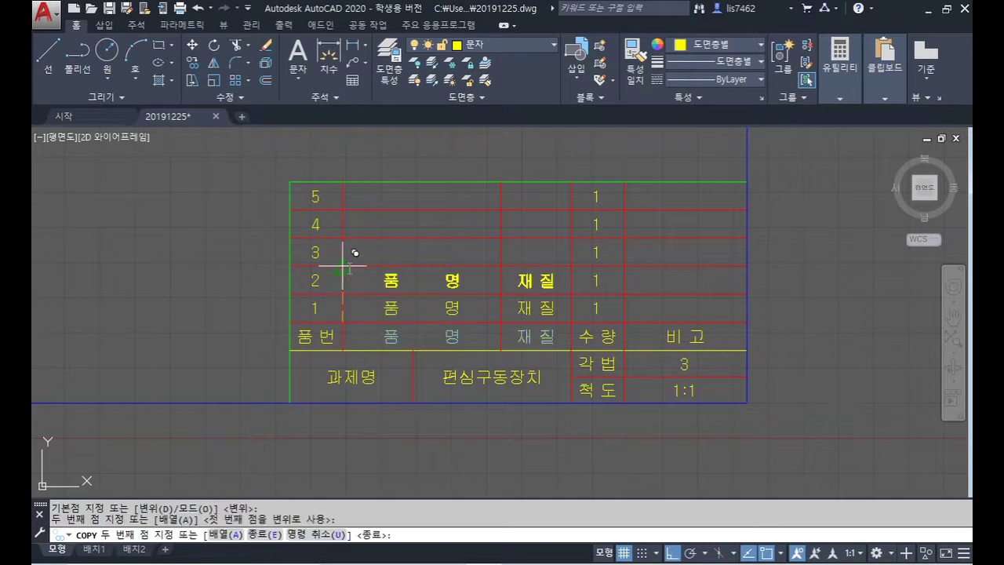
{"action": "left_click", "coordinate": [344, 267]}
{"action": "left_click", "coordinate": [345, 238]}
{"action": "left_click", "coordinate": [344, 210]}
{"action": "left_click", "coordinate": [345, 182]}
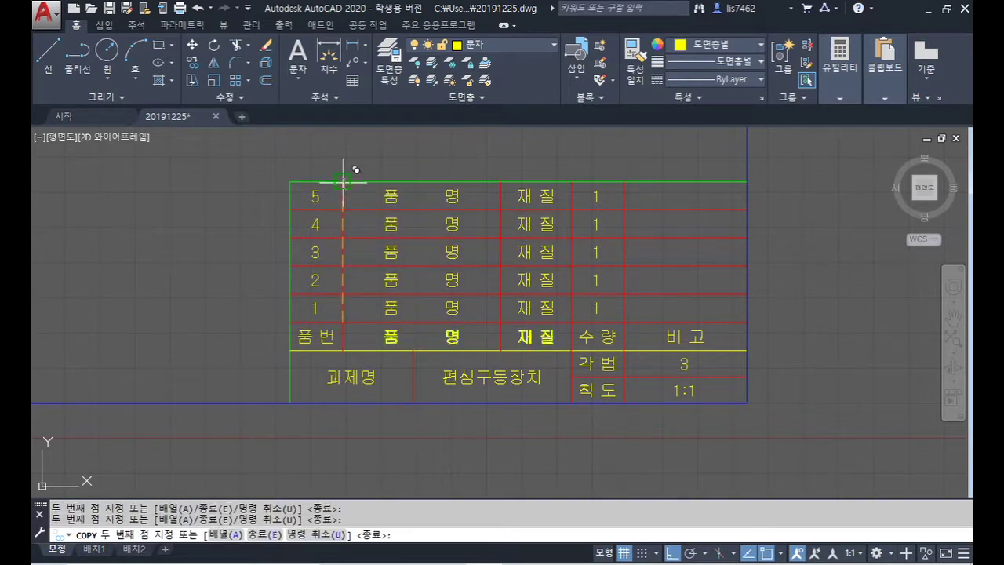
{"action": "key", "text": "Return"}
{"action": "key", "text": "alt+Tab"}
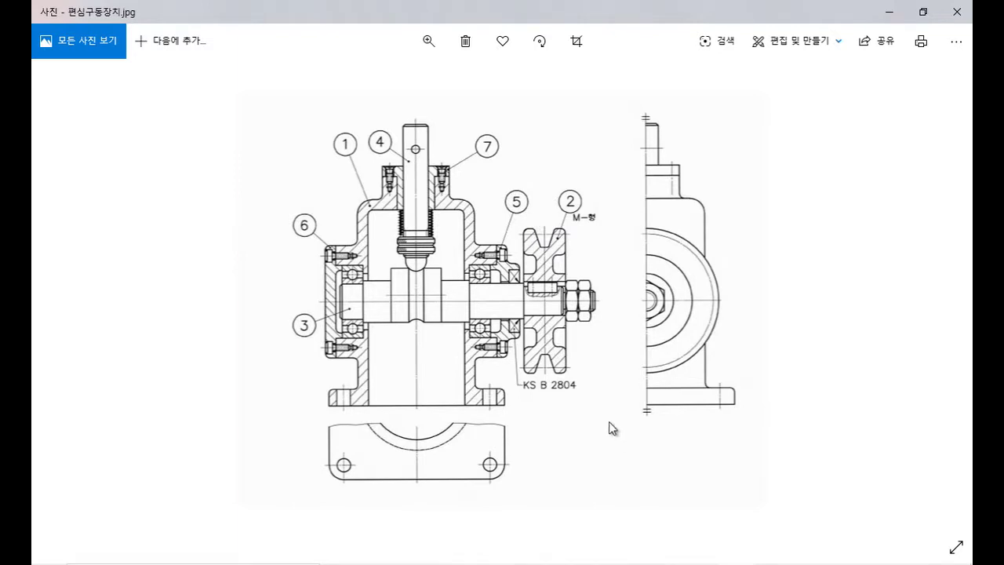
Step: End the pending copy and name row 1's part 본체
{"action": "key", "text": "alt+Tab"}
{"action": "left_click", "coordinate": [454, 333]}
{"action": "key", "text": "Return"}
{"action": "double_click", "coordinate": [448, 308]}
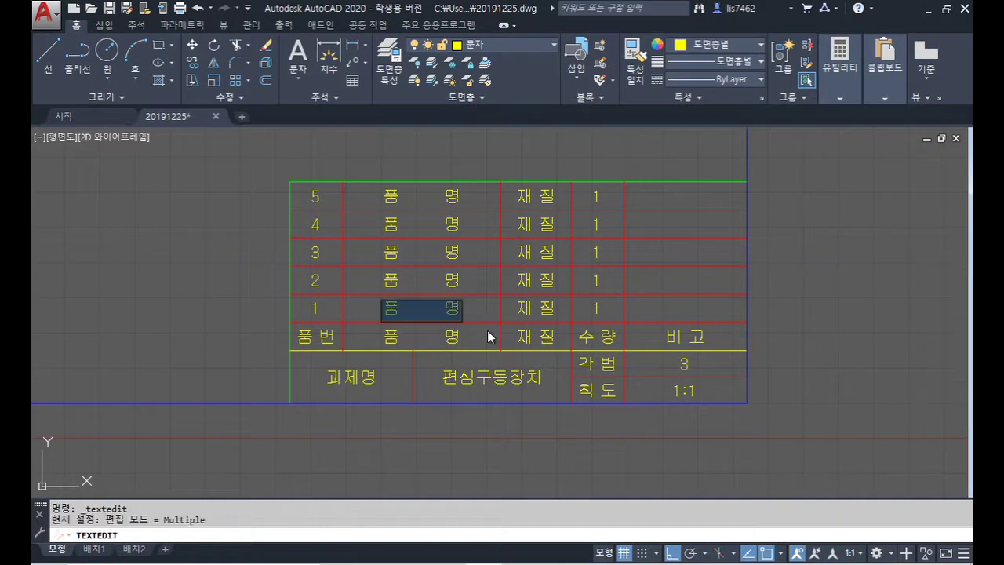
{"action": "type", "text": "본체"}
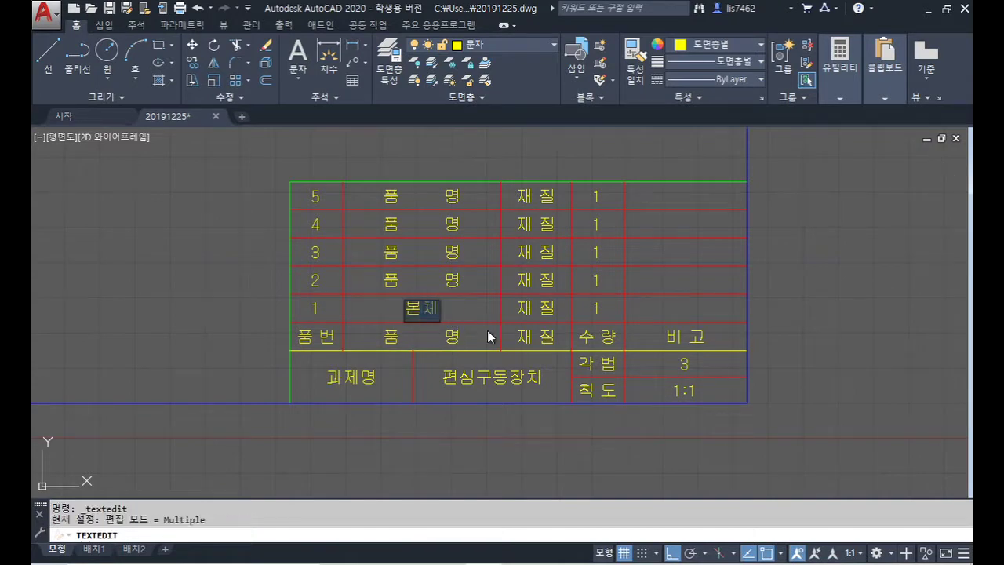
{"action": "key", "text": "Return"}
Step: Name row 2's part V-벨트풀리 after checking the reference image
{"action": "key", "text": "alt+Tab"}
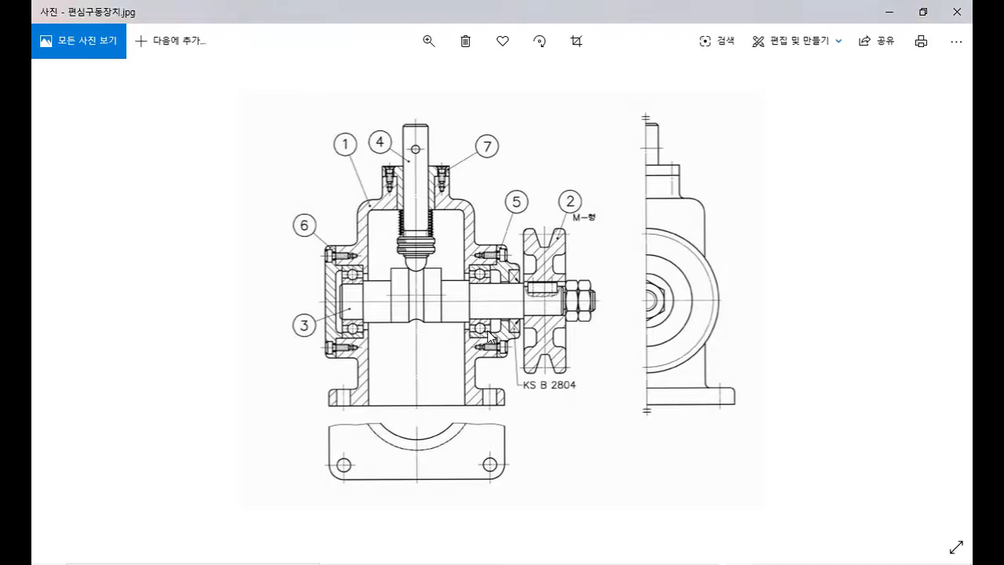
{"action": "key", "text": "alt+Tab"}
{"action": "left_click", "coordinate": [445, 275]}
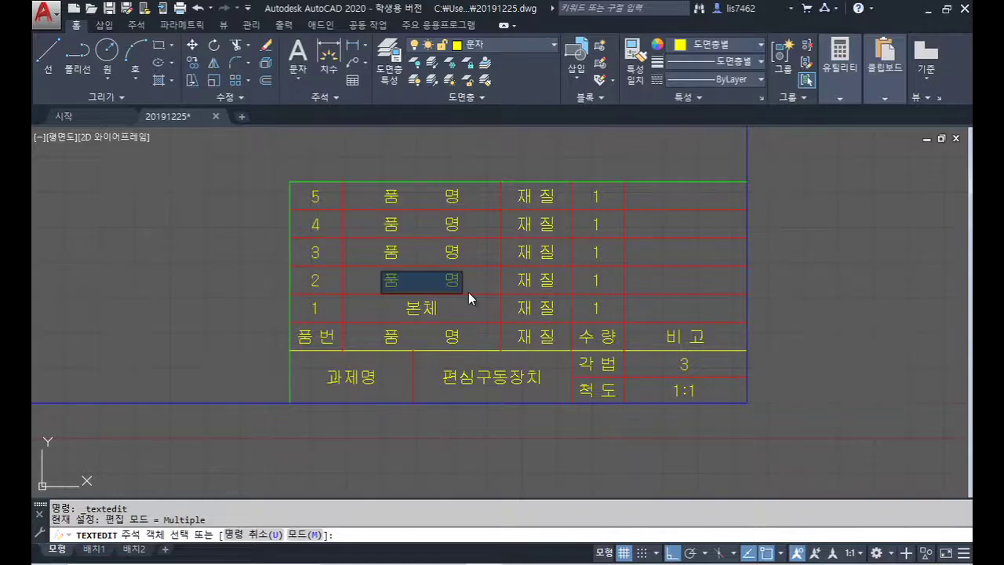
{"action": "type", "text": "V-"}
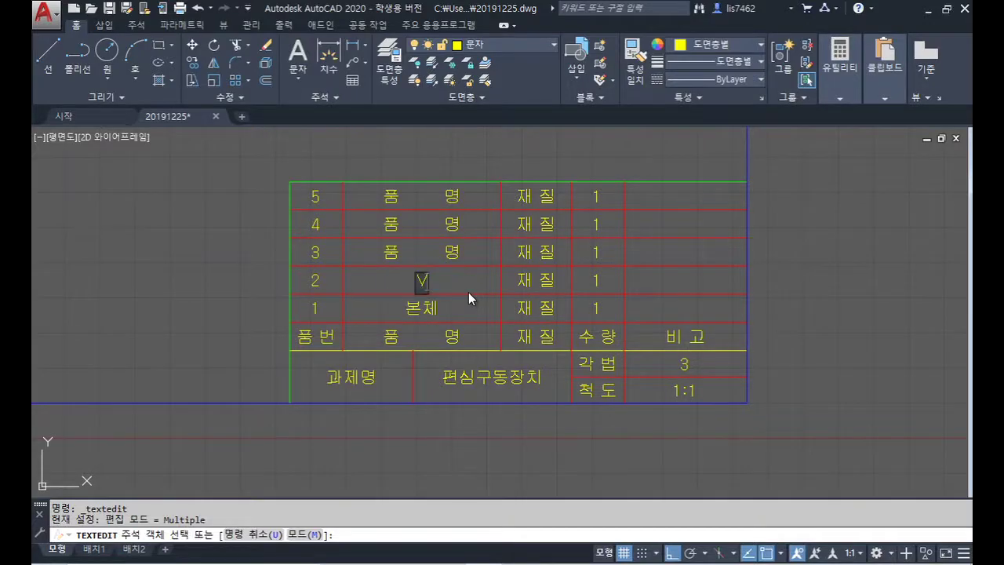
{"action": "type", "text": "ㄹ트풀리"}
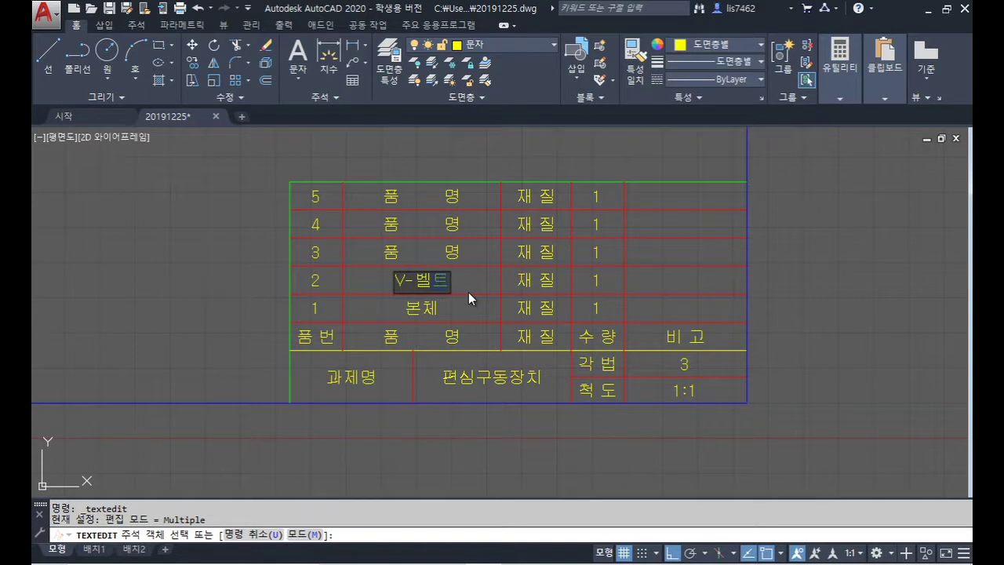
{"action": "key", "text": "Return"}
Step: Enter row 3's part name as 편심 축 from the reference image
{"action": "key", "text": "alt+Tab"}
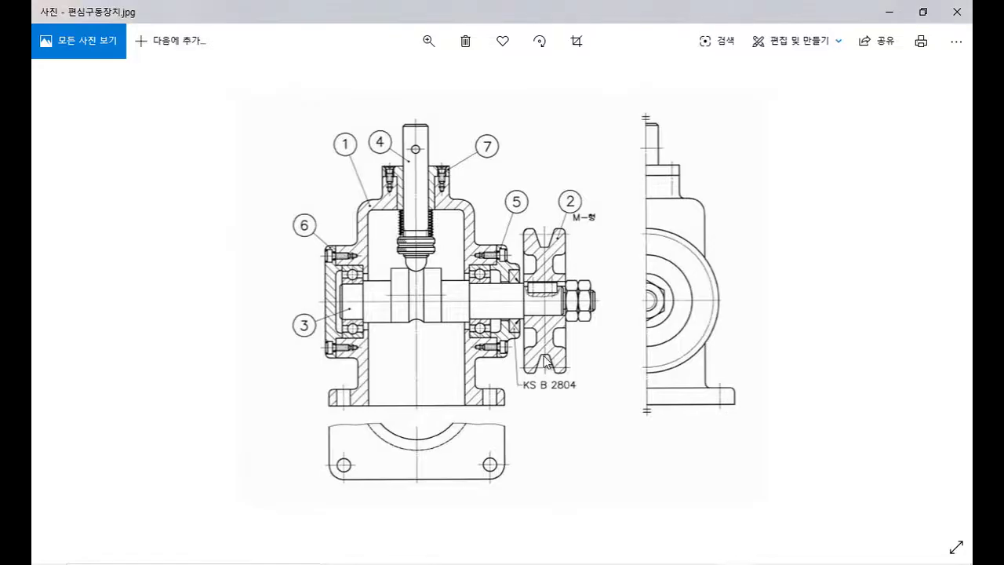
{"action": "key", "text": "alt+Tab"}
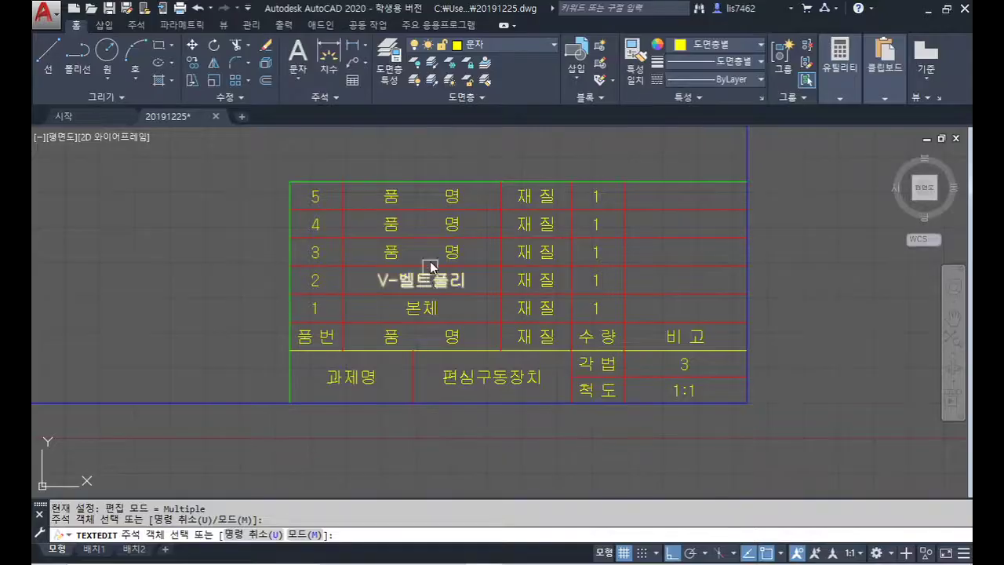
{"action": "left_click", "coordinate": [449, 254]}
{"action": "type", "text": "ㅊ"}
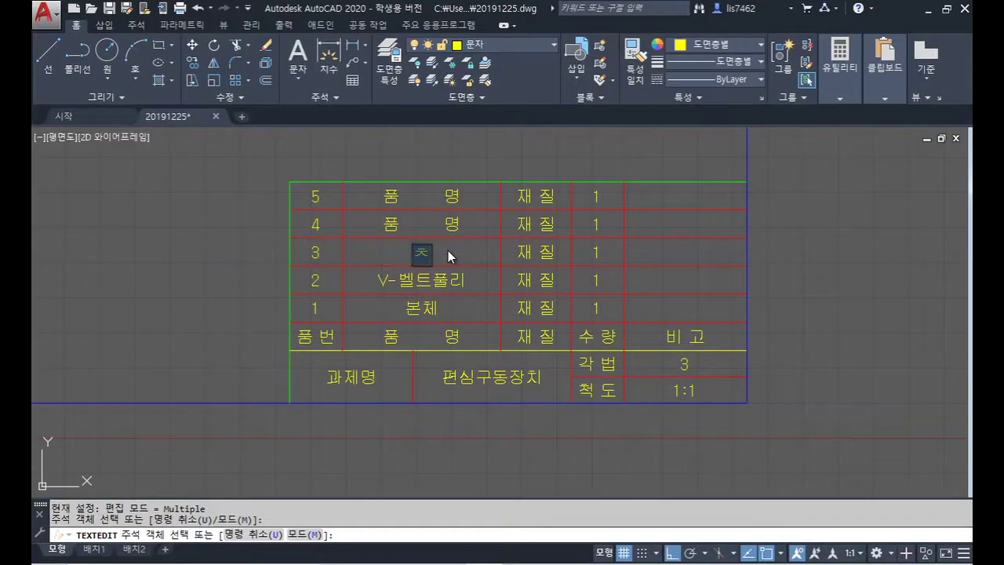
{"action": "key", "text": "BackSpace"}
{"action": "type", "text": "편심 ㅊㅜㄱ"}
{"action": "key", "text": "Return"}
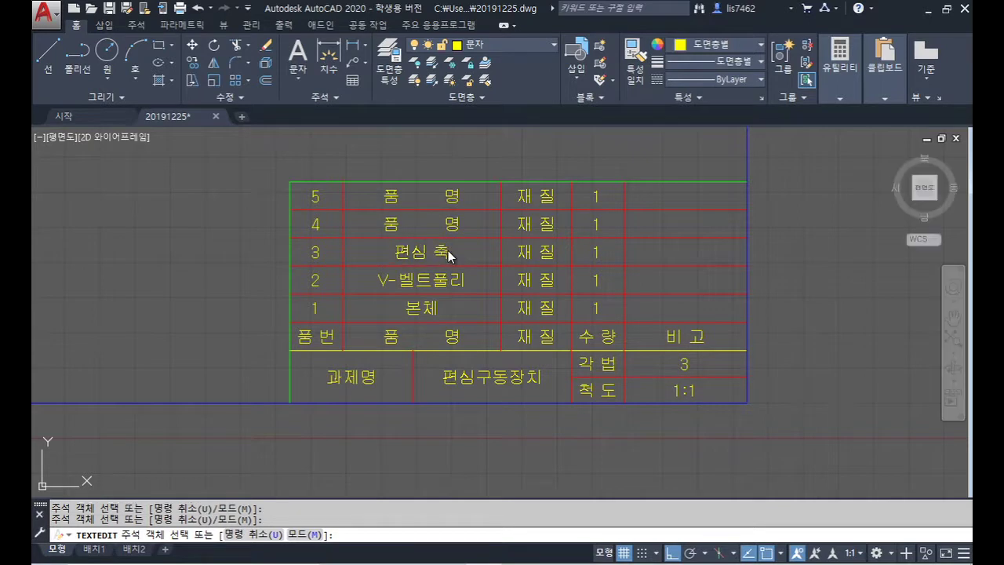
Step: Name row 4's part 왕복축 and correct row 3 to 편심축 without the space
{"action": "key", "text": "alt+Tab"}
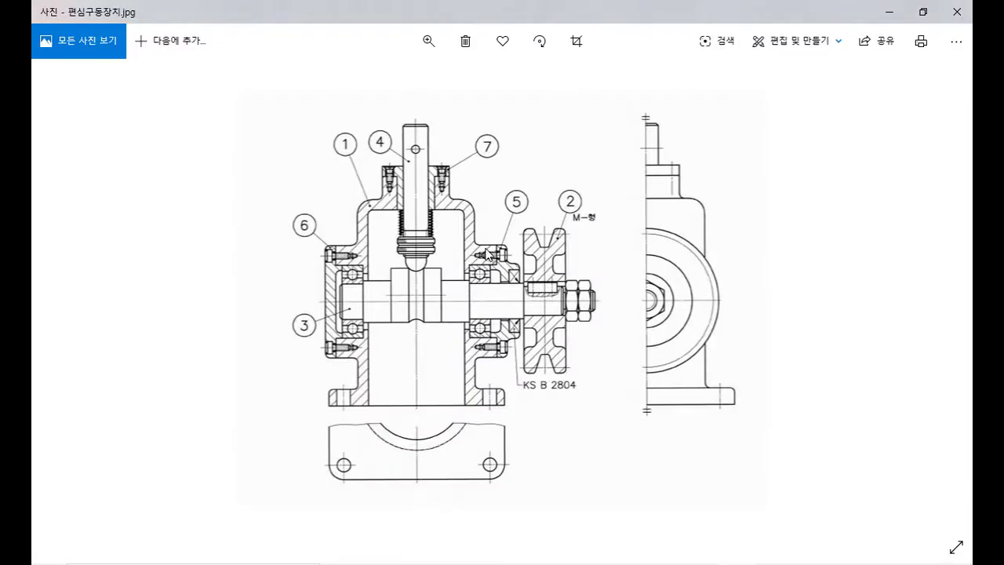
{"action": "key", "text": "alt+Tab"}
{"action": "double_click", "coordinate": [455, 228]}
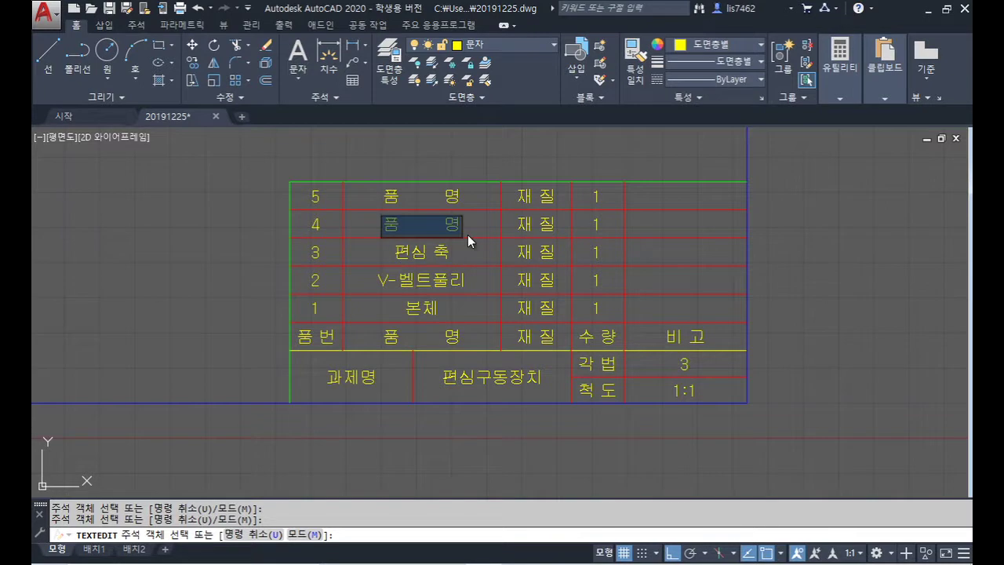
{"action": "type", "text": "왕복축"}
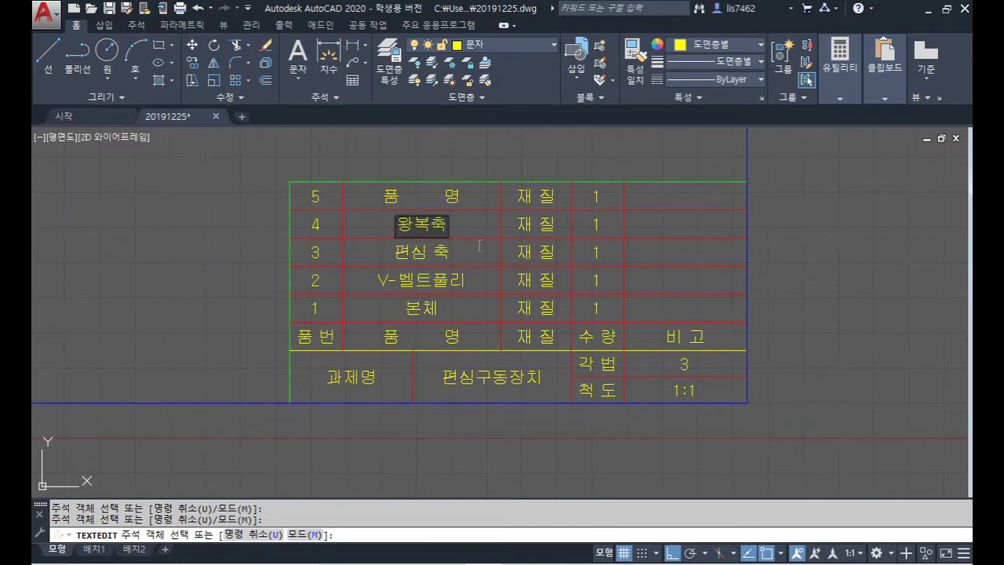
{"action": "left_click", "coordinate": [479, 246]}
{"action": "left_click", "coordinate": [446, 252]}
{"action": "type", "text": "편심축"}
{"action": "left_click", "coordinate": [482, 239]}
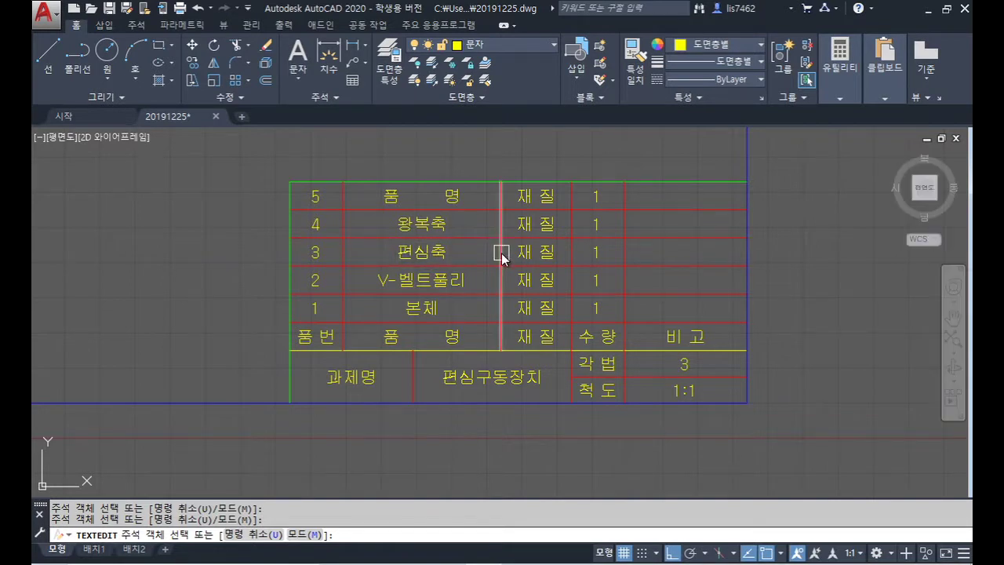
{"action": "key", "text": "Escape"}
Step: Name row 5's part 커버, checking the reference image
{"action": "key", "text": "alt+Tab"}
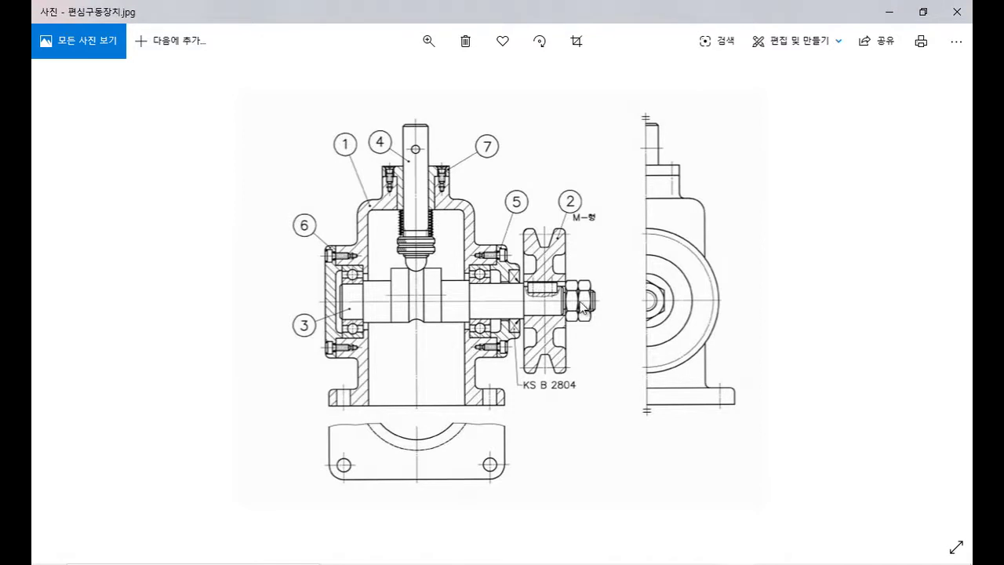
{"action": "key", "text": "alt+Tab"}
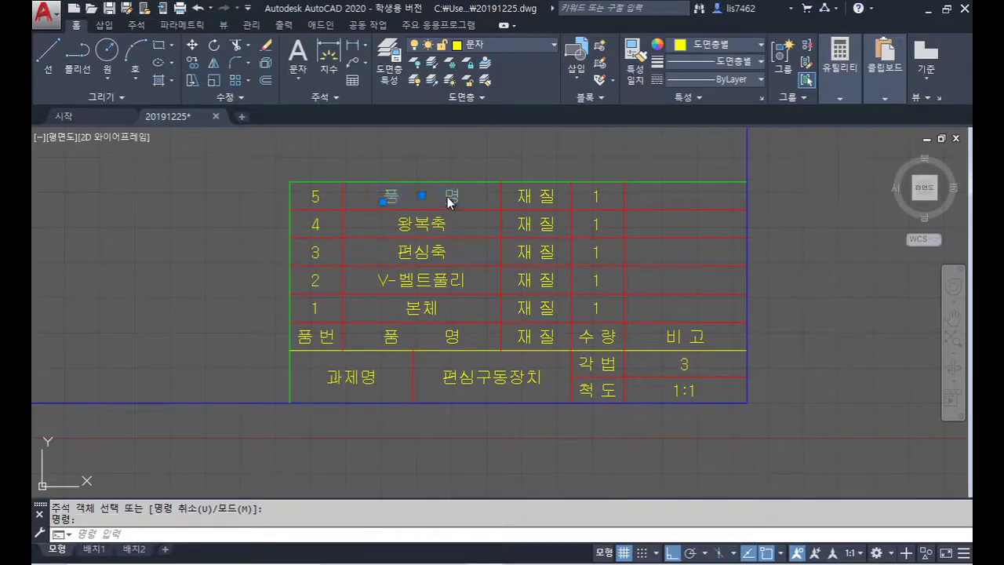
{"action": "double_click", "coordinate": [447, 196]}
{"action": "type", "text": "커버"}
{"action": "key", "text": "Return"}
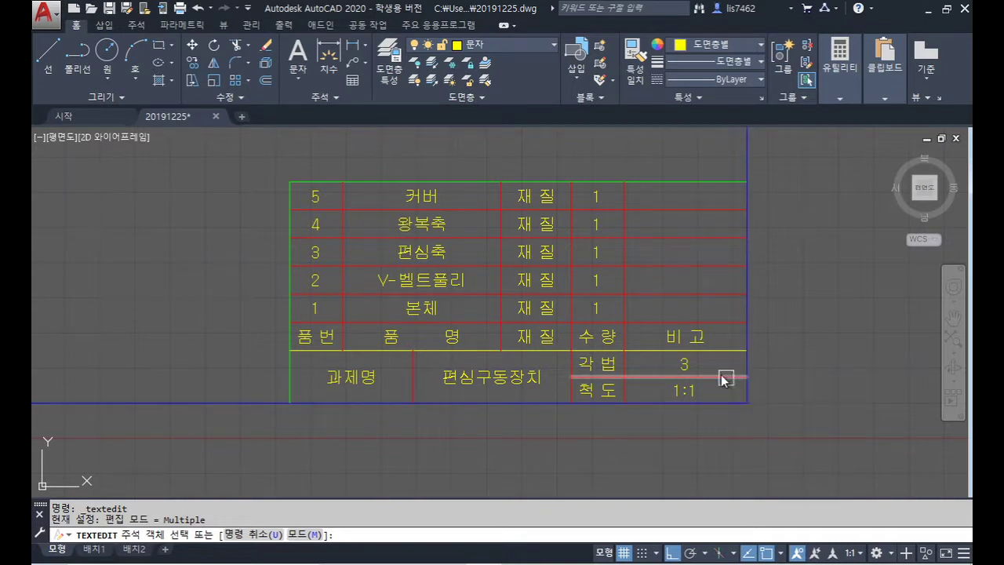
{"action": "key", "text": "alt+Tab"}
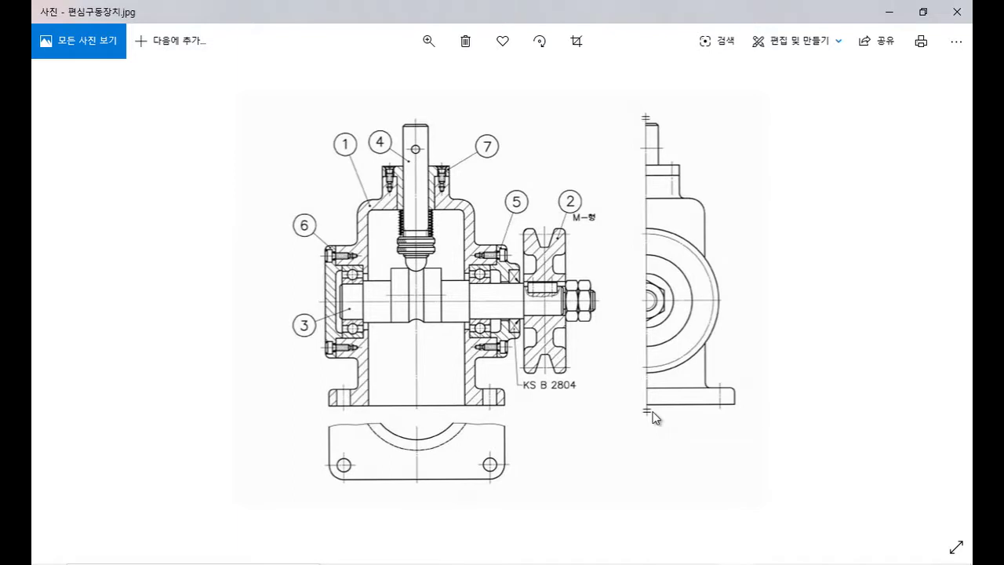
Step: Set row 1's material to GC250
{"action": "key", "text": "alt+Tab"}
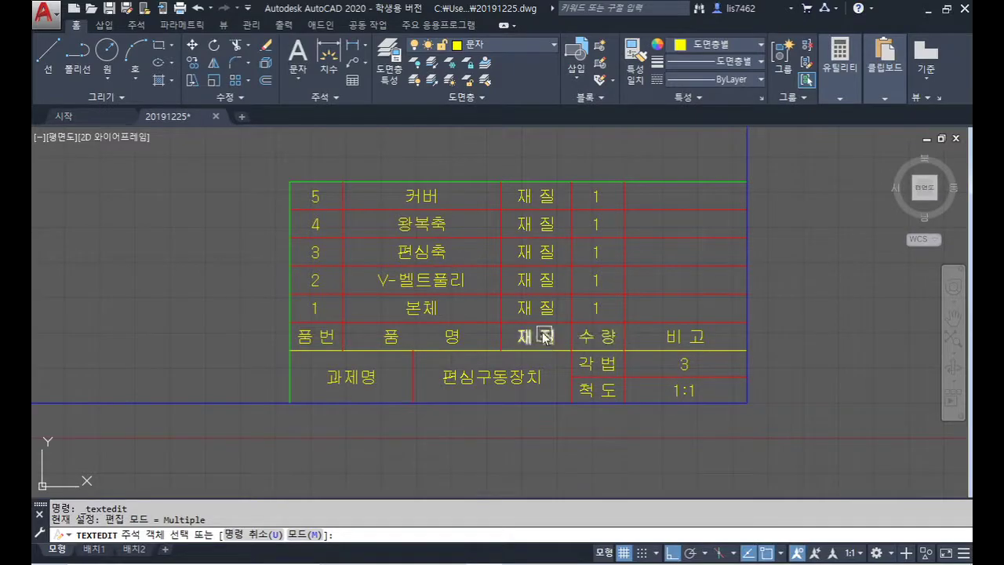
{"action": "left_click", "coordinate": [533, 311]}
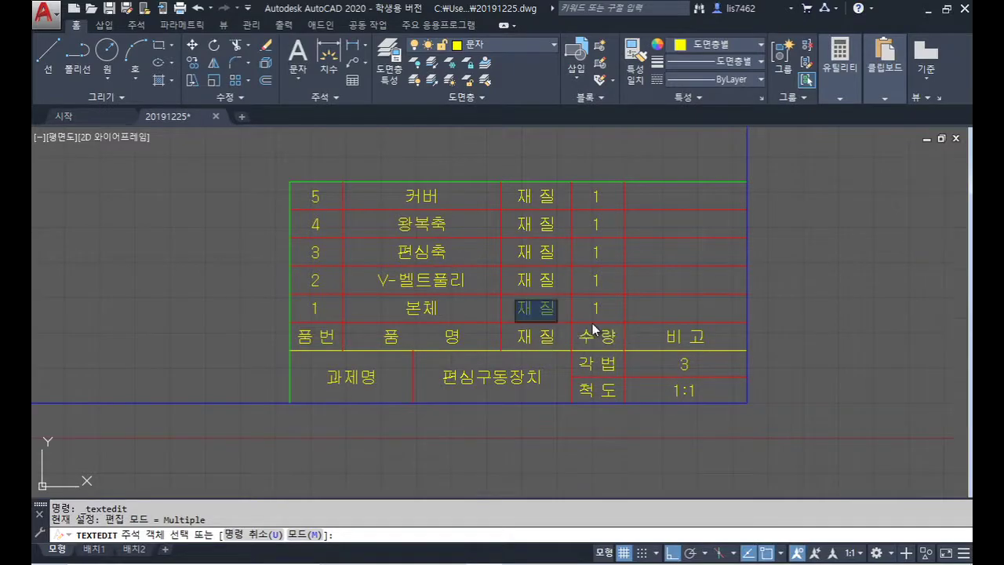
{"action": "key", "text": "BackSpace"}
{"action": "type", "text": "GC250"}
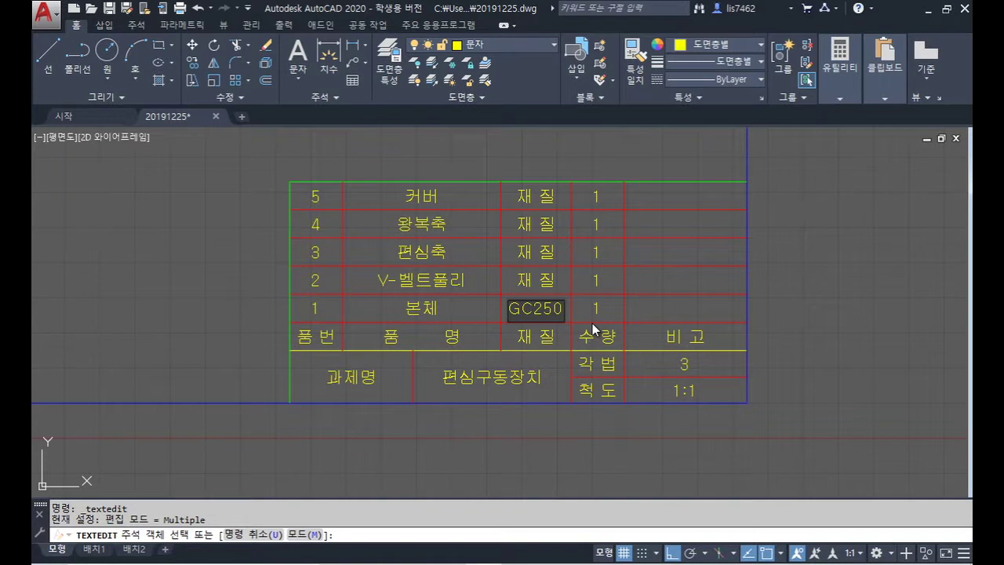
{"action": "key", "text": "Return"}
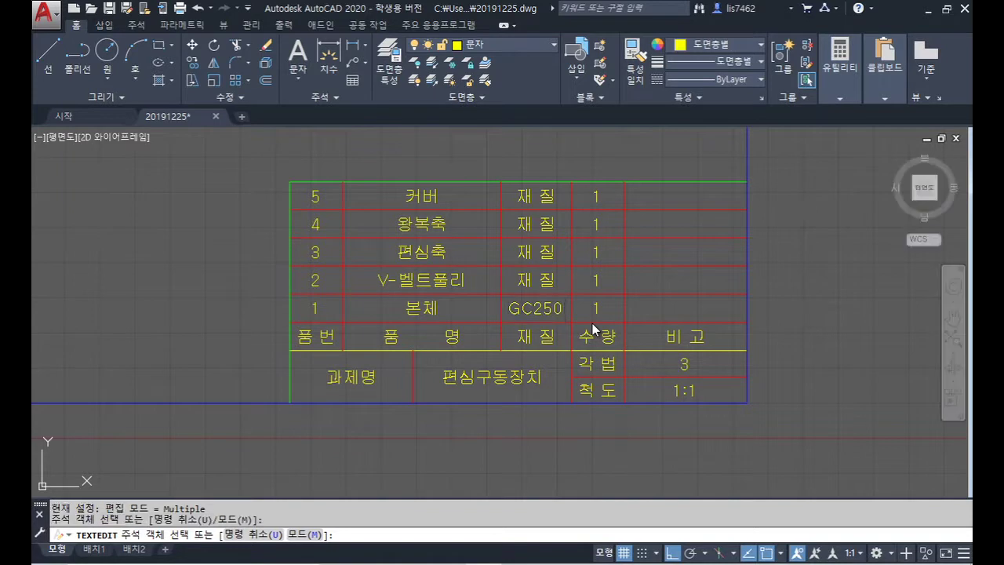
{"action": "key", "text": "Escape"}
{"action": "key", "text": "Escape"}
Step: Replace the material placeholders in rows 2 and 5 with copies of GC250
{"action": "left_click", "coordinate": [555, 281]}
{"action": "left_click", "coordinate": [545, 195]}
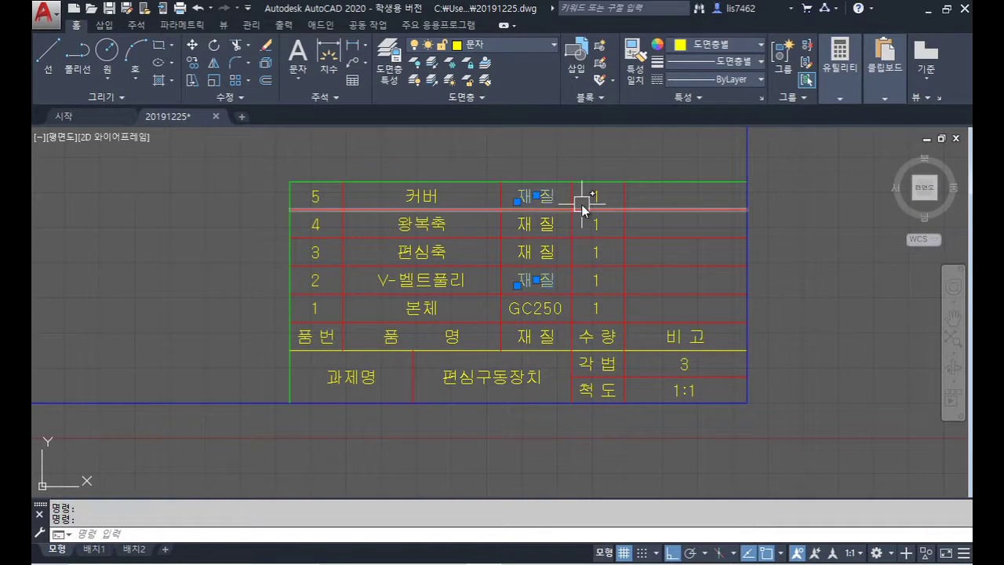
{"action": "key", "text": "Delete"}
{"action": "type", "text": "co"}
{"action": "key", "text": "Return"}
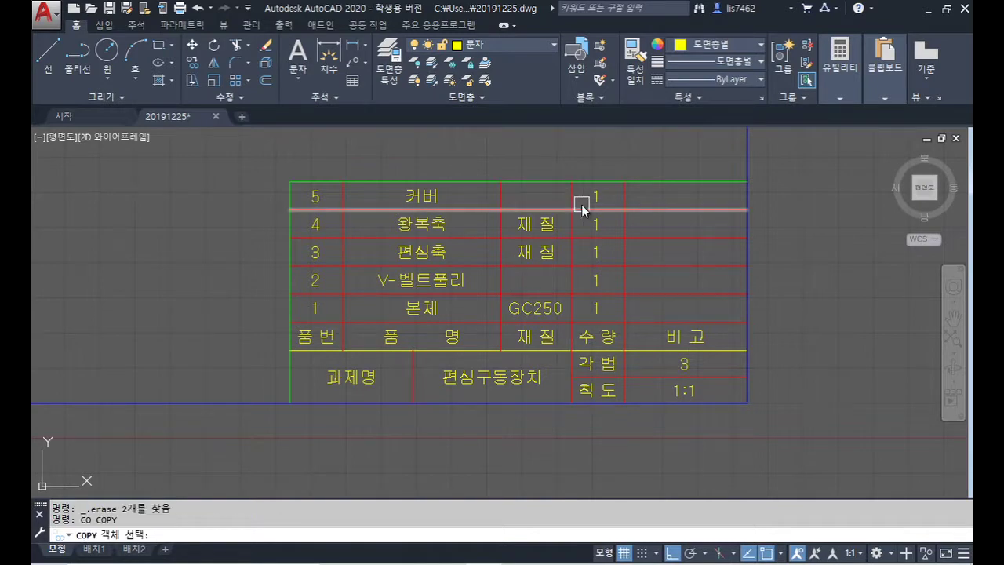
{"action": "left_click", "coordinate": [529, 306]}
{"action": "key", "text": "Return"}
{"action": "left_click", "coordinate": [502, 296]}
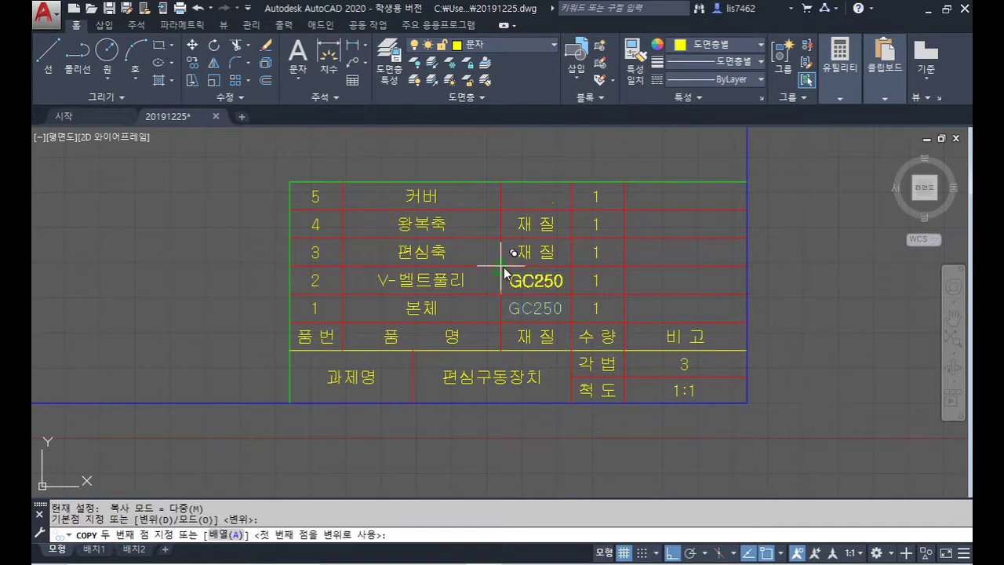
{"action": "left_click", "coordinate": [502, 267]}
{"action": "left_click", "coordinate": [509, 185]}
{"action": "key", "text": "Return"}
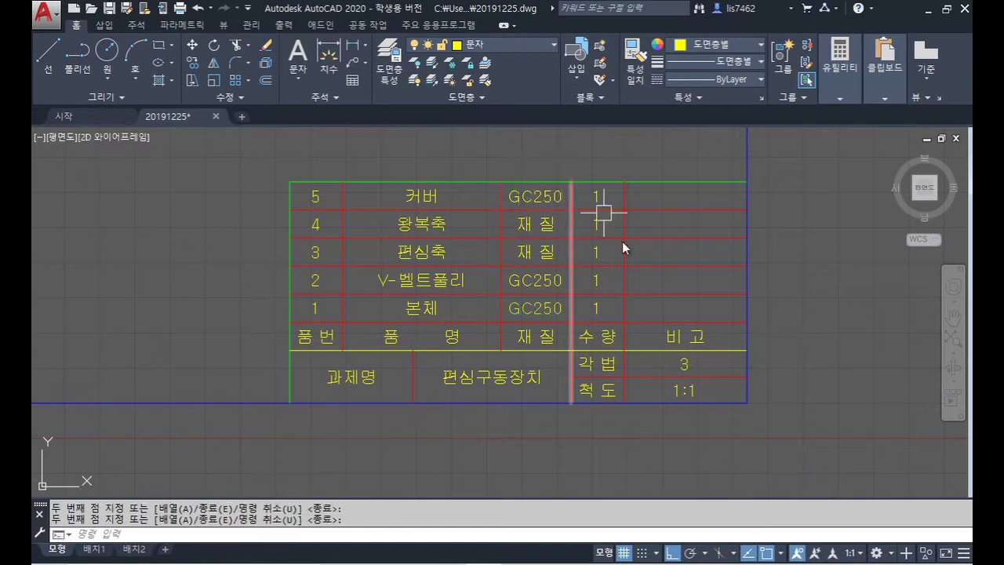
Step: Change row 3's material text to SCM415
{"action": "double_click", "coordinate": [540, 250]}
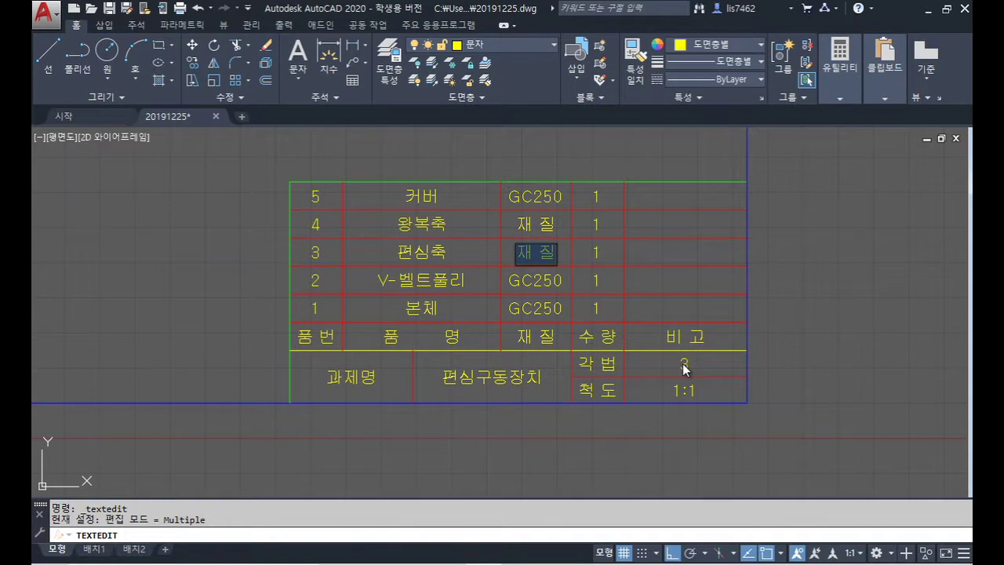
{"action": "type", "text": "SMC"}
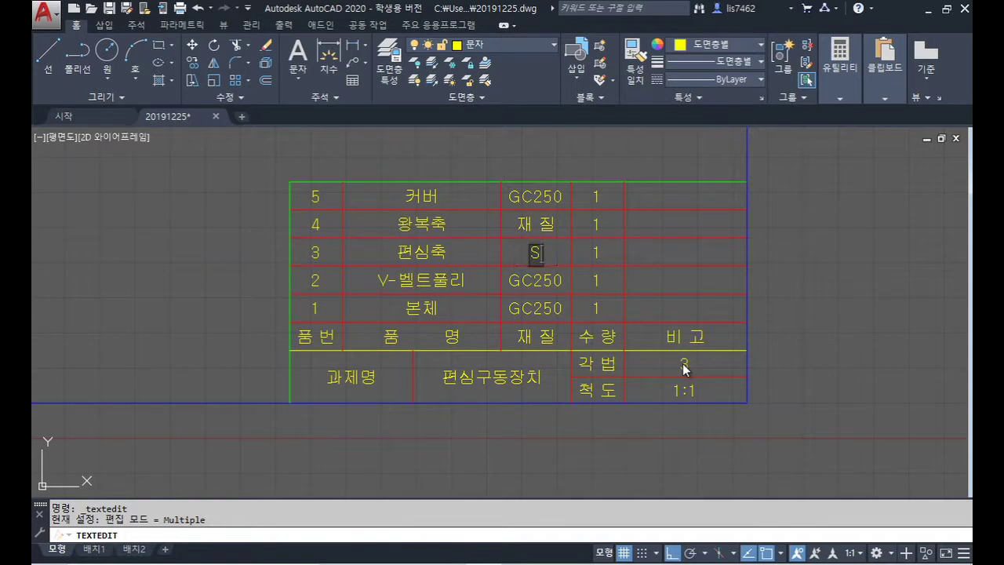
{"action": "key", "text": "BackSpace"}
{"action": "key", "text": "BackSpace"}
{"action": "type", "text": "CM"}
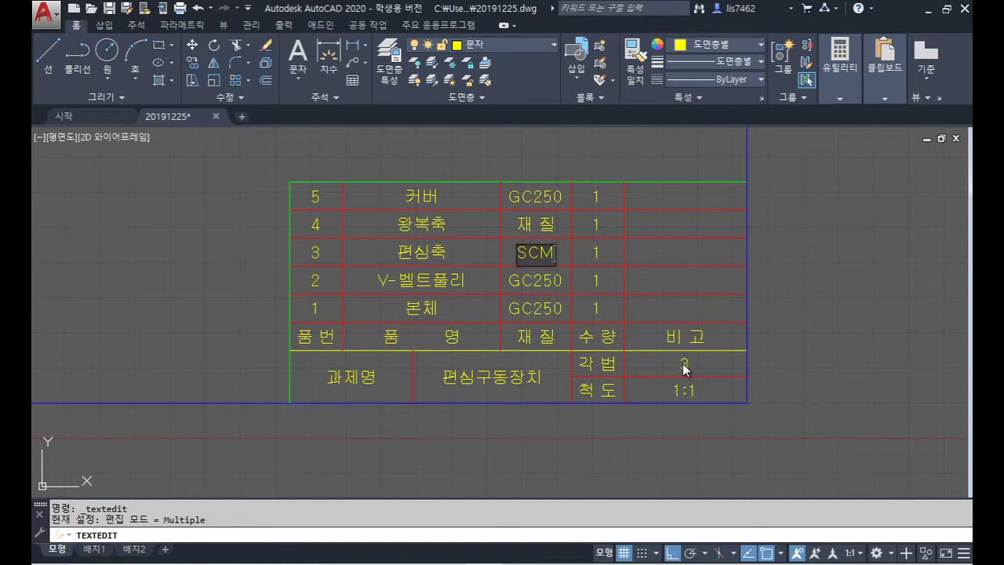
{"action": "type", "text": "415"}
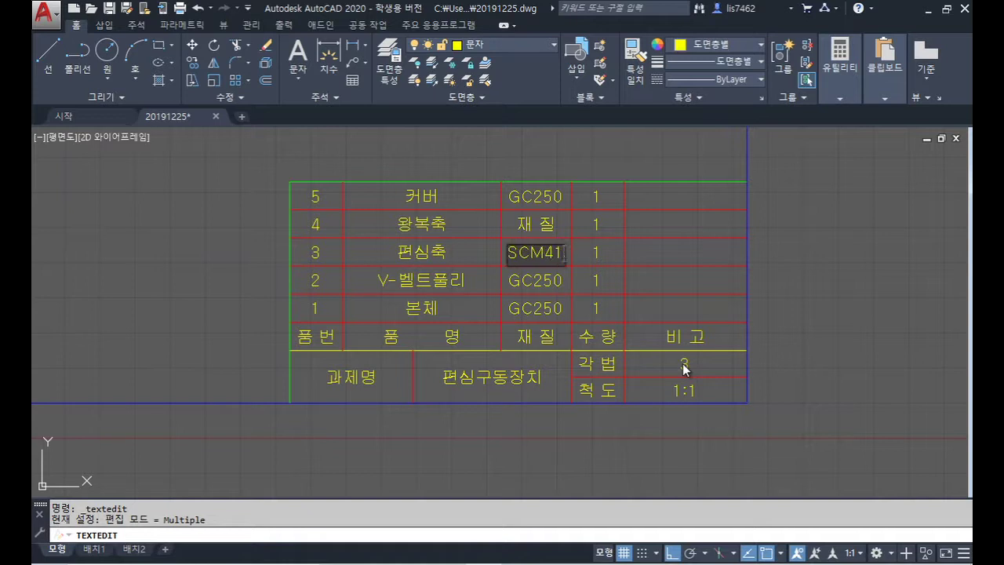
{"action": "key", "text": "Return"}
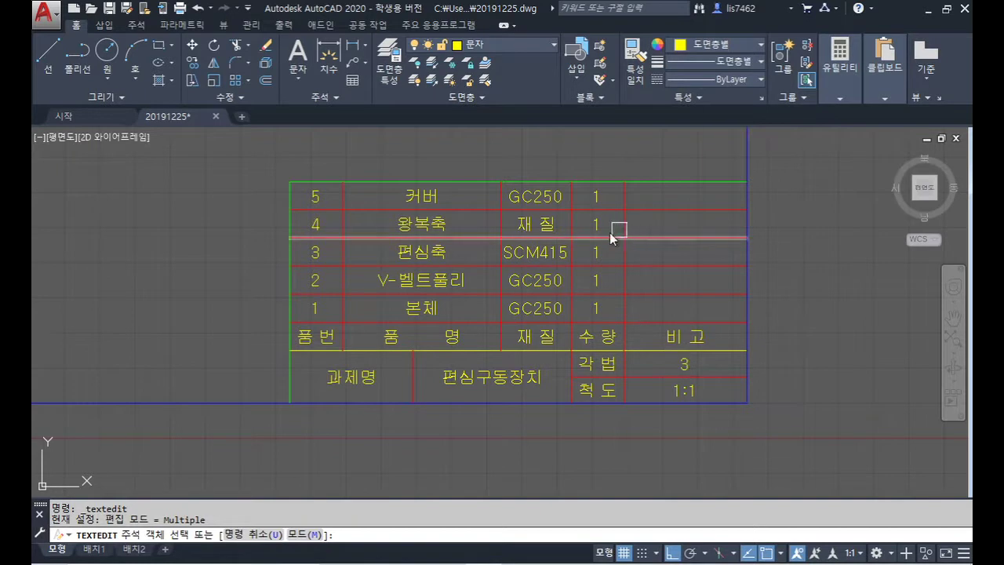
{"action": "key", "text": "Escape"}
Step: Delete row 4's 재 질 placeholder and copy SCM415 into its place
{"action": "left_click", "coordinate": [548, 227]}
{"action": "key", "text": "Delete"}
{"action": "type", "text": "co"}
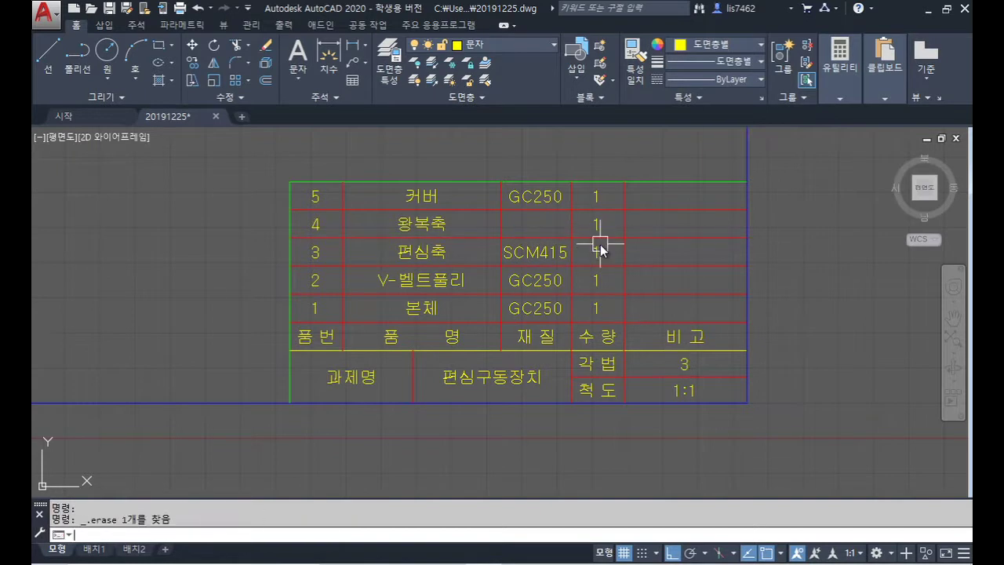
{"action": "key", "text": "Return"}
{"action": "left_click", "coordinate": [547, 251]}
{"action": "key", "text": "Return"}
{"action": "left_click", "coordinate": [499, 236]}
{"action": "left_click", "coordinate": [500, 209]}
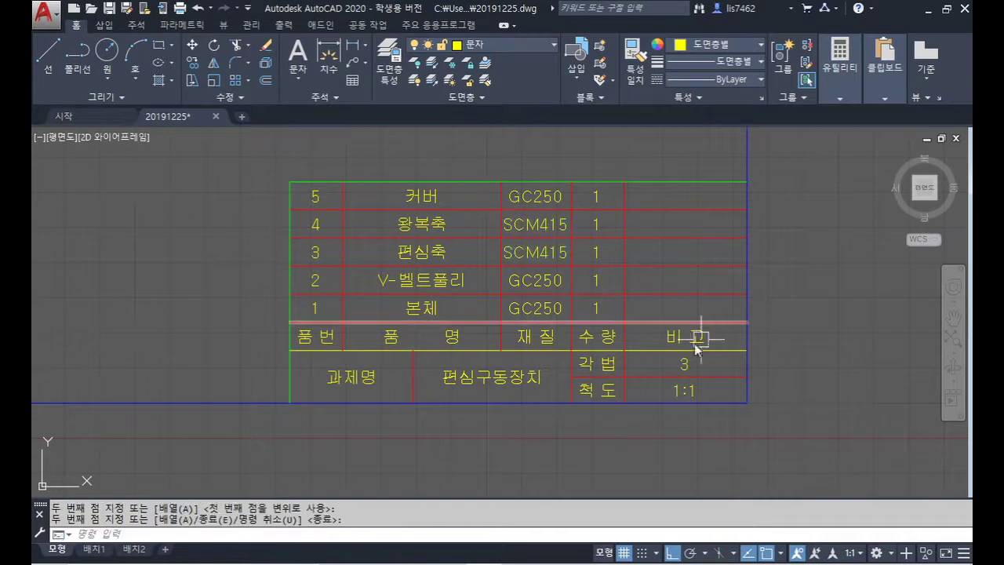
Step: Copy the 비 고 heading text into row 2's remarks cell and check the reference image
{"action": "key", "text": "Return"}
{"action": "type", "text": "co"}
{"action": "key", "text": "Return"}
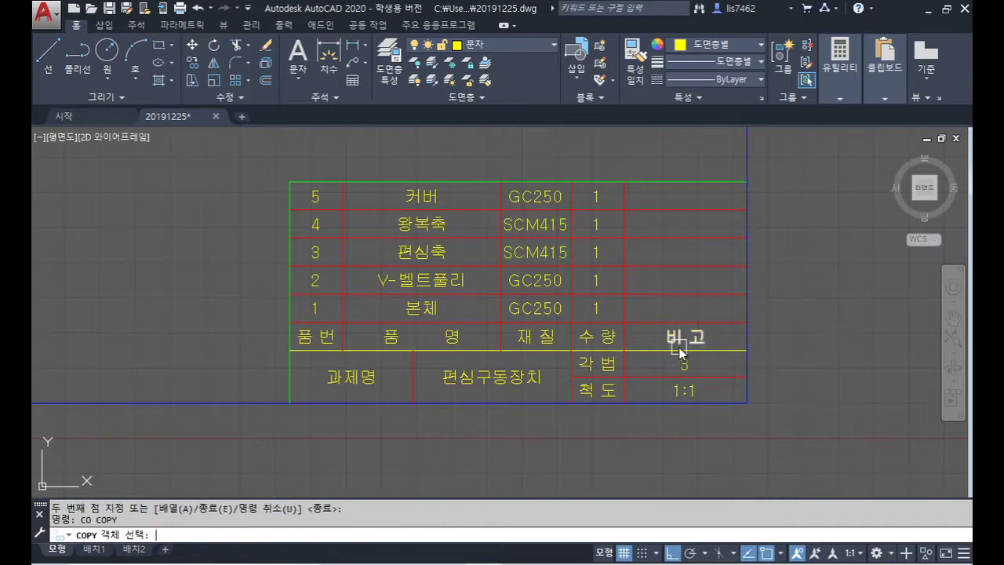
{"action": "left_click", "coordinate": [685, 345]}
{"action": "key", "text": "Return"}
{"action": "left_click", "coordinate": [625, 323]}
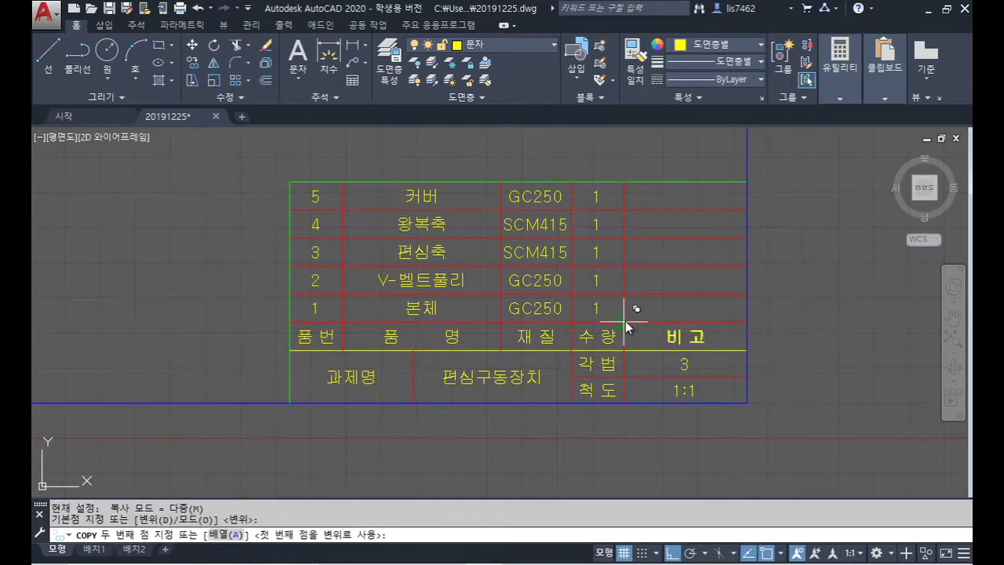
{"action": "left_click", "coordinate": [629, 267]}
{"action": "key", "text": "Return"}
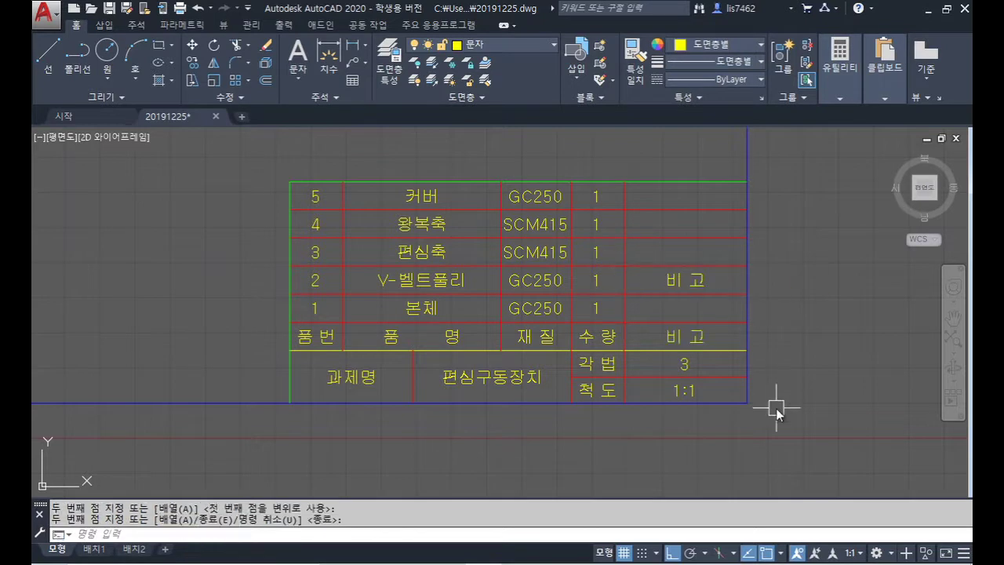
{"action": "key", "text": "alt+Tab"}
{"action": "left_click_drag", "start_coordinate": [570, 208], "coordinate": [603, 228]}
{"action": "key", "text": "Escape"}
{"action": "key", "text": "alt+Tab"}
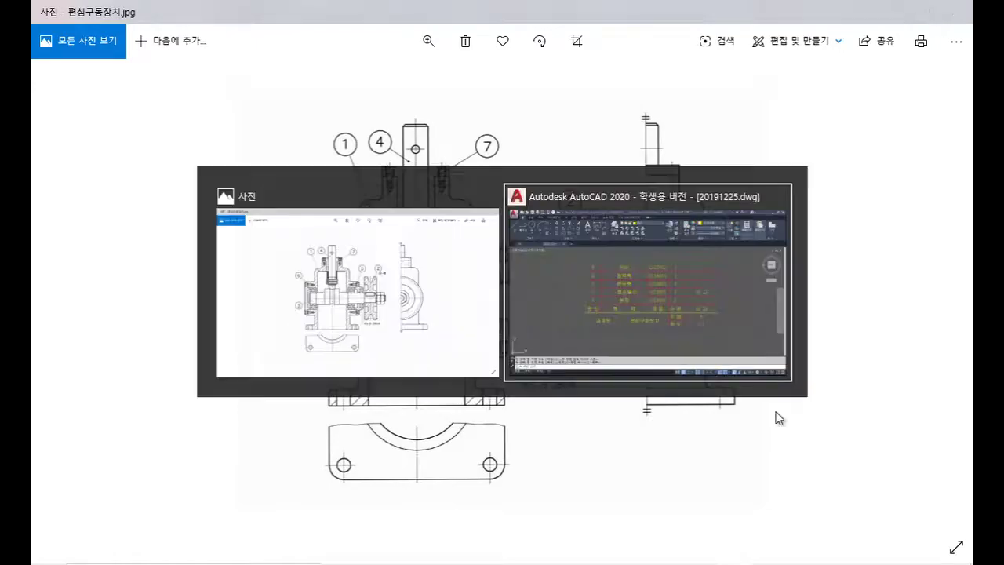
Step: Change row 2's copied remark to M-Type
{"action": "double_click", "coordinate": [704, 290]}
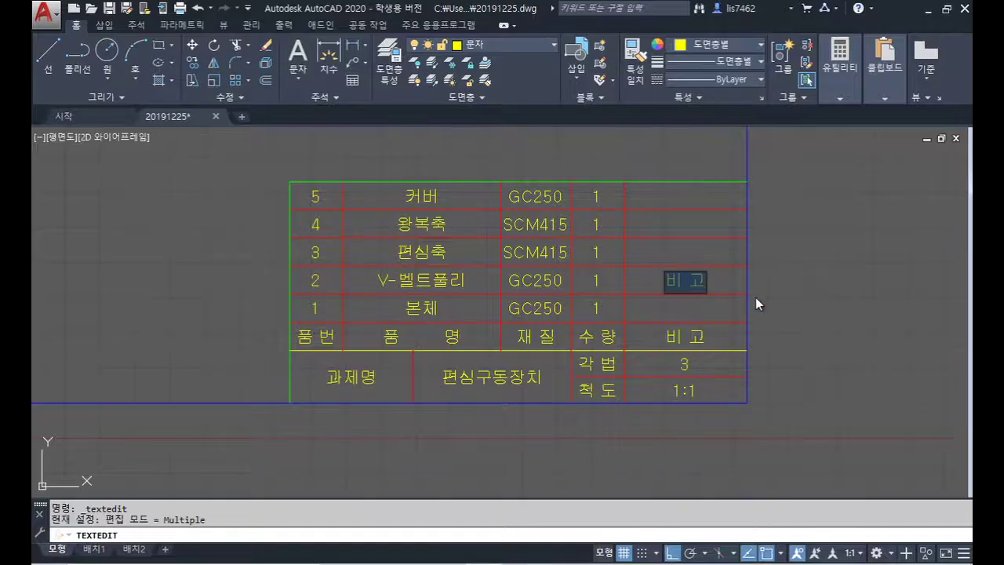
{"action": "type", "text": "ㅁ"}
{"action": "key", "text": "BackSpace"}
{"action": "type", "text": "M"}
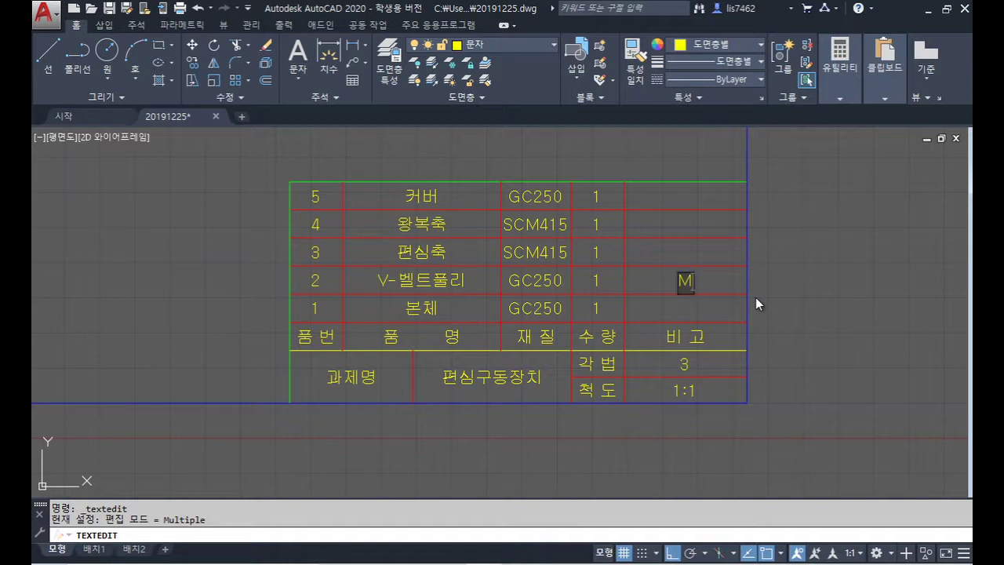
{"action": "type", "text": "형"}
{"action": "key", "text": "BackSpace"}
{"action": "key", "text": "BackSpace"}
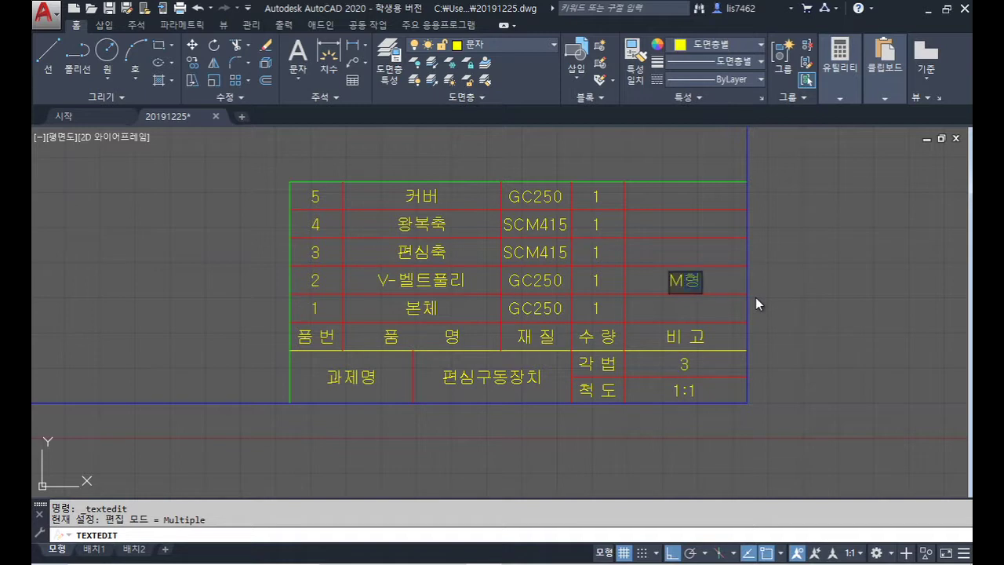
{"action": "key", "text": "BackSpace"}
{"action": "type", "text": "-"}
{"action": "type", "text": "1"}
{"action": "key", "text": "BackSpace"}
{"action": "type", "text": "Type"}
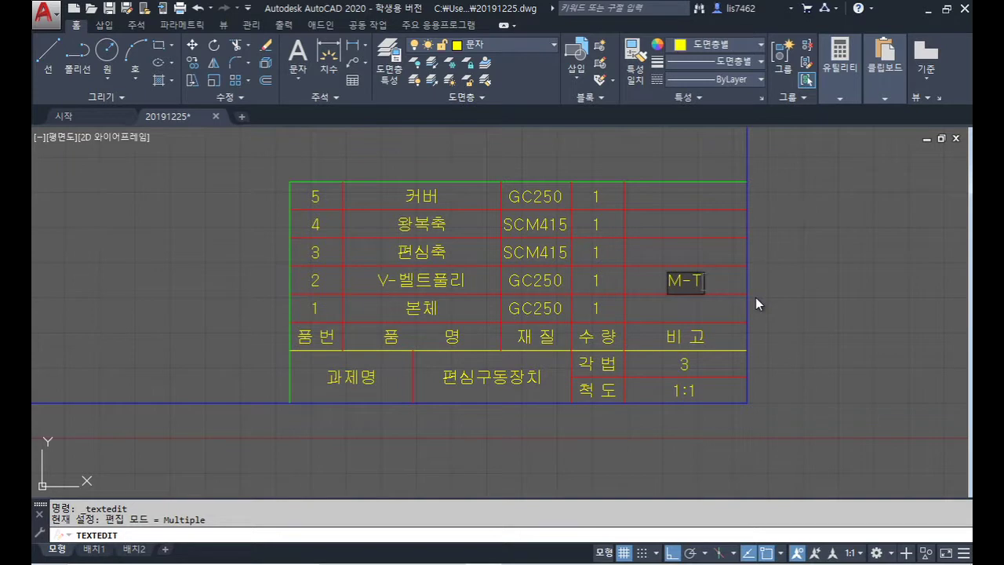
{"action": "left_click", "coordinate": [756, 297]}
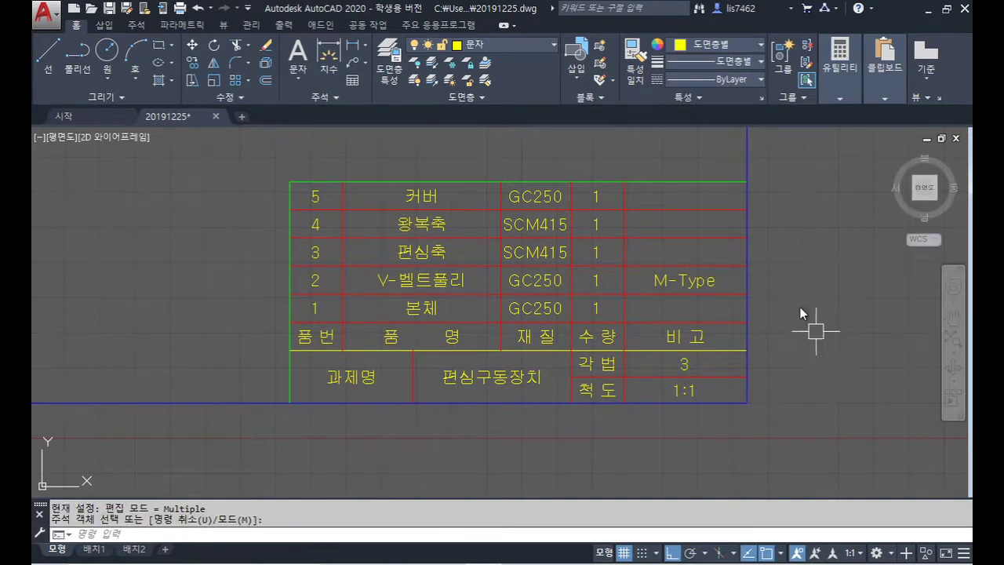
Step: Zoom and pan to the empty area above the parts list
{"action": "scroll", "coordinate": [816, 332], "scroll_direction": "down", "scroll_amount": 4}
{"action": "middle_click_drag", "start_coordinate": [841, 285], "coordinate": [664, 342]}
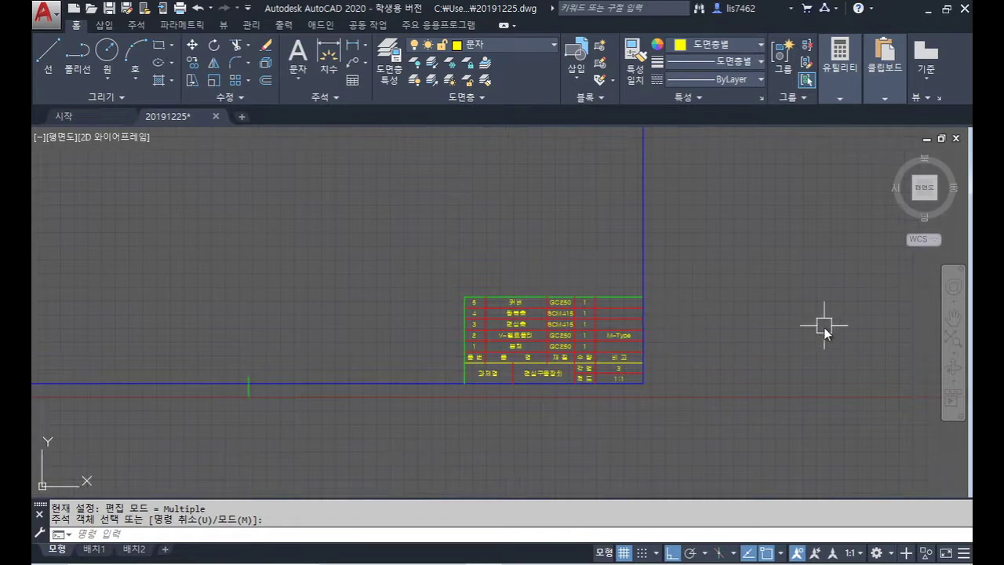
{"action": "scroll", "coordinate": [609, 223], "scroll_direction": "up", "scroll_amount": 3}
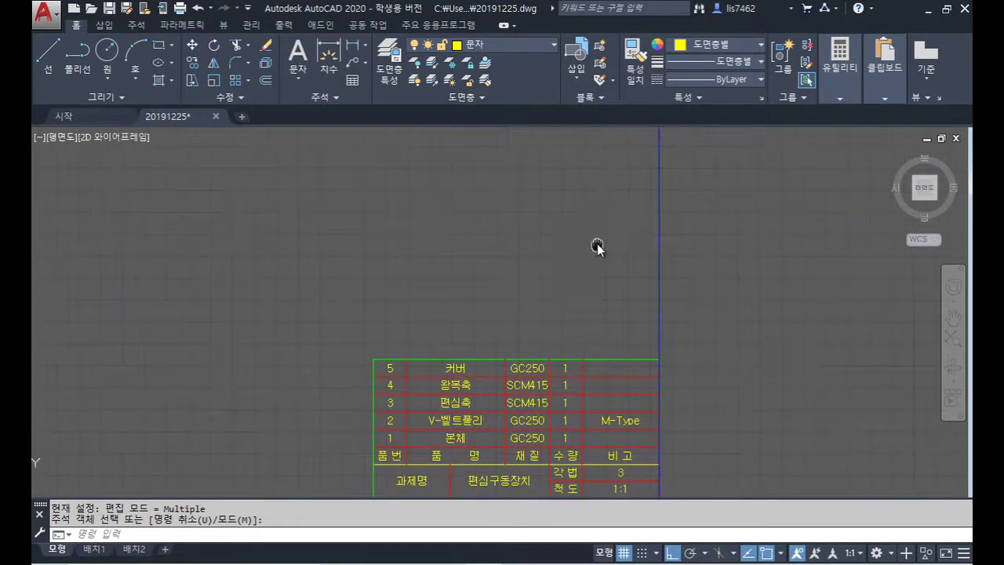
{"action": "scroll", "coordinate": [620, 219], "scroll_direction": "down", "scroll_amount": 2}
{"action": "middle_click_drag", "start_coordinate": [610, 217], "coordinate": [554, 284]}
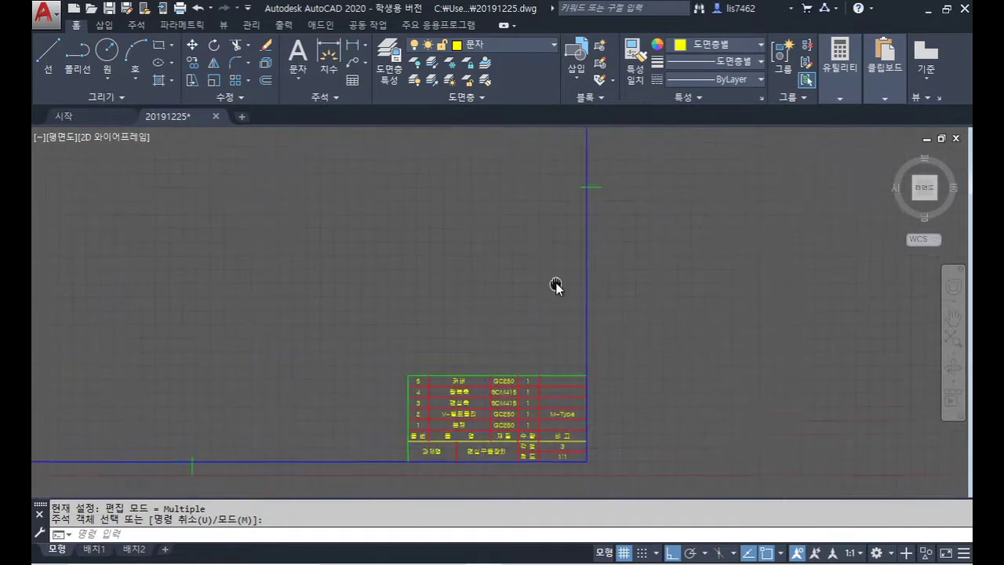
Step: Draw a multiline text box (MT) in the space above the parts list
{"action": "key", "text": "Escape"}
{"action": "type", "text": "mt"}
{"action": "key", "text": "Return"}
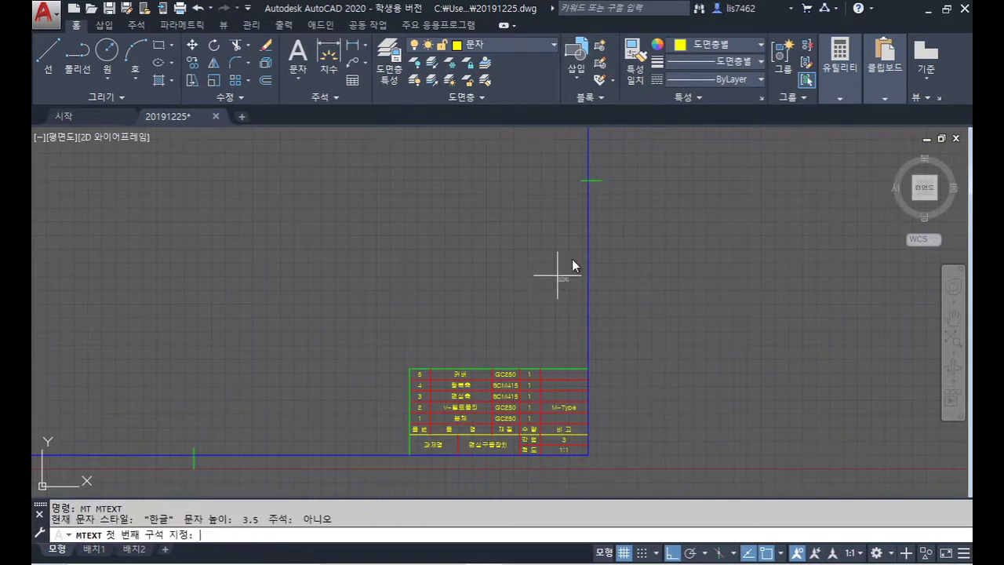
{"action": "scroll", "coordinate": [588, 196], "scroll_direction": "up", "scroll_amount": 2}
{"action": "left_click", "coordinate": [589, 177]}
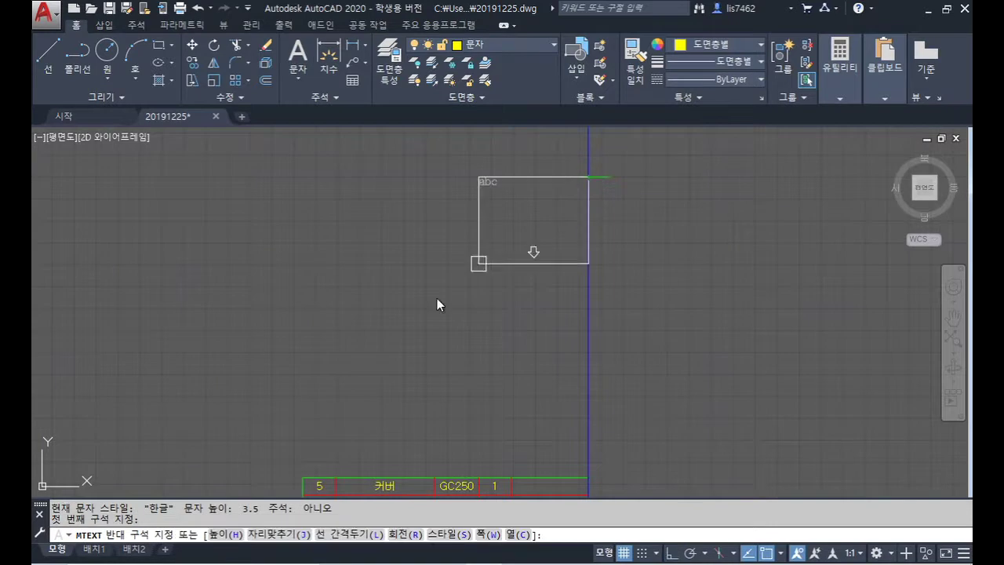
{"action": "left_click", "coordinate": [302, 475]}
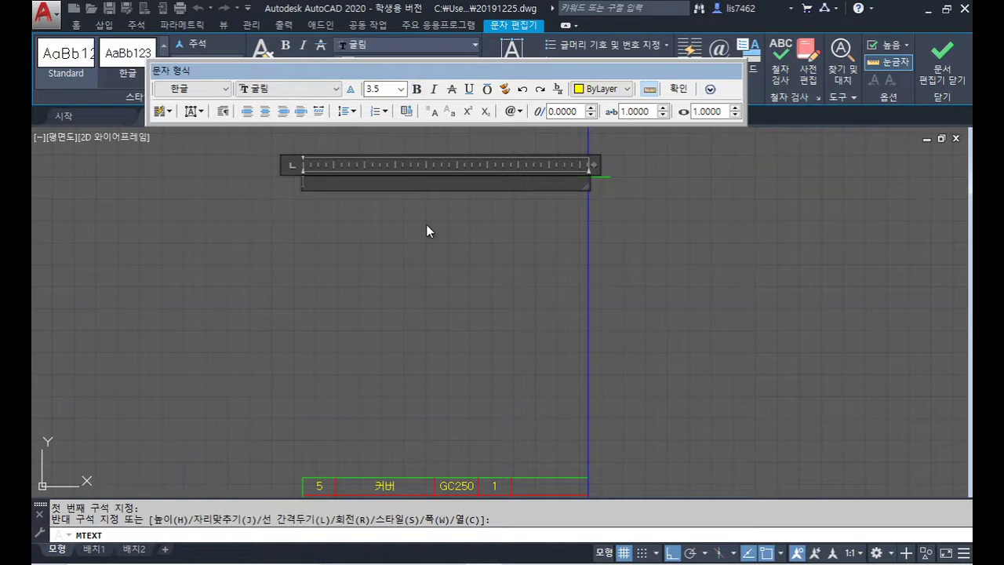
Step: Type the heading 주서 and note 1. 일반공차 가) 가공부 : KS B ISO 2768-m, then undo part of it
{"action": "type", "text": "주서"}
{"action": "key", "text": "Return"}
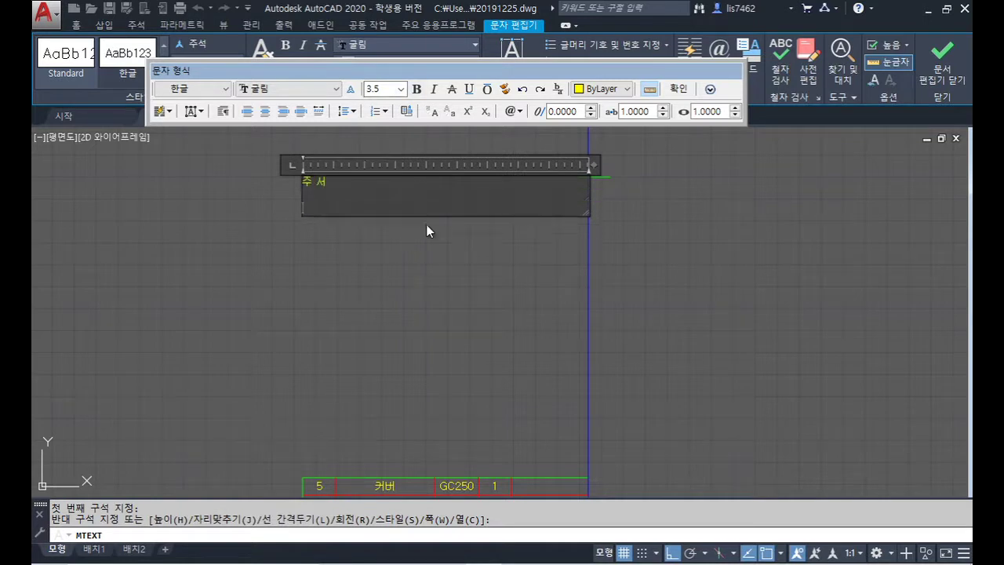
{"action": "type", "text": "1. "}
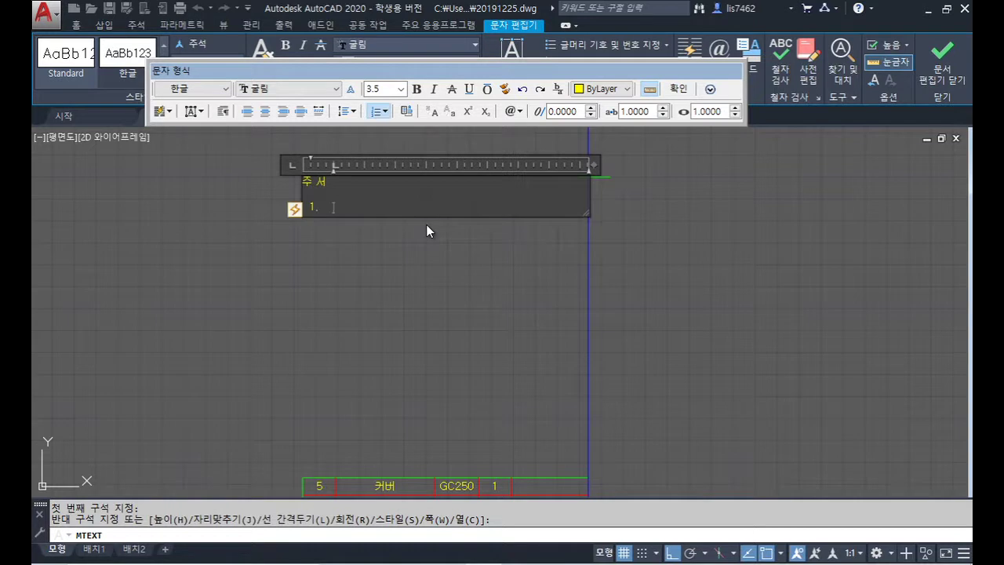
{"action": "type", "text": "일반공차 가) 가공부"}
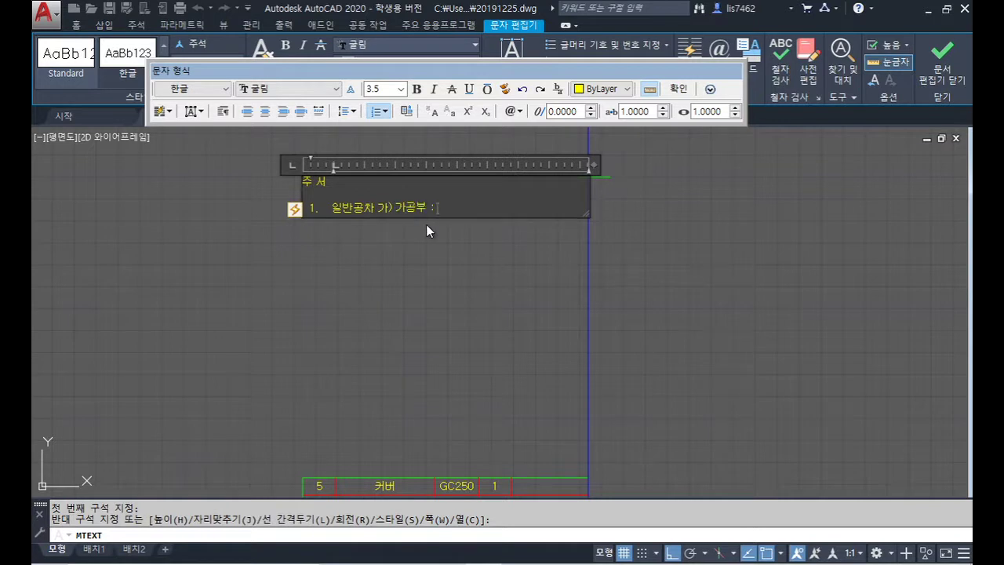
{"action": "type", "text": " : KS B ISO 2768-m"}
{"action": "key", "text": "Return"}
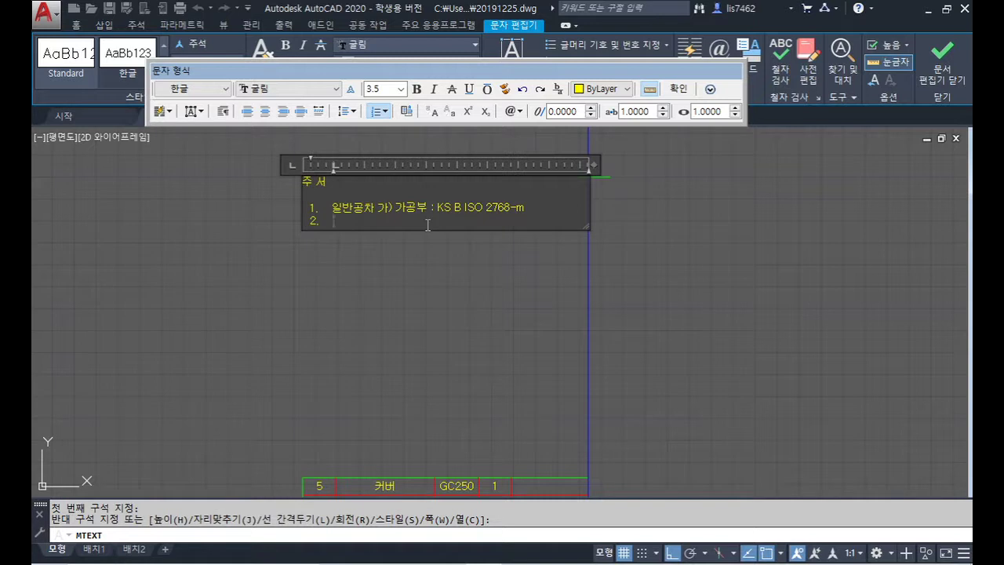
{"action": "key", "text": "ctrl+z"}
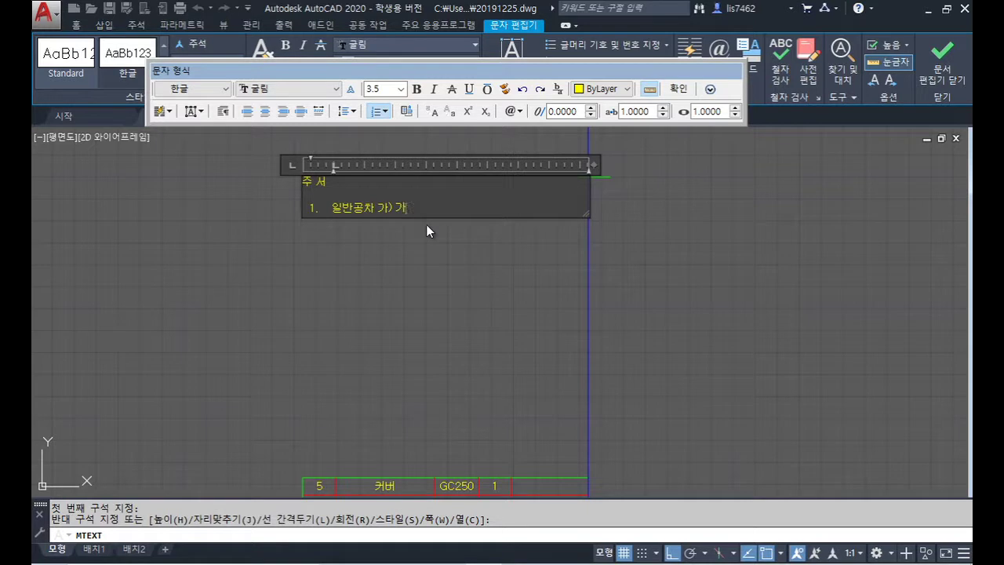
Step: Restart note 1 as a plain '1.' with automatic numbering turned off
{"action": "key", "text": "ctrl+z"}
{"action": "key", "text": "ctrl+z"}
{"action": "key", "text": "ctrl+z"}
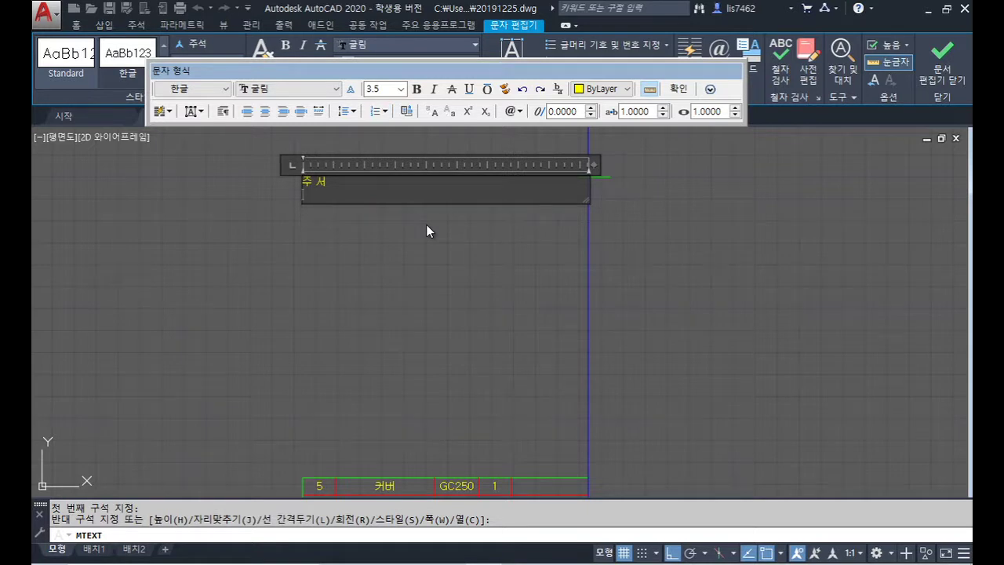
{"action": "type", "text": "1."}
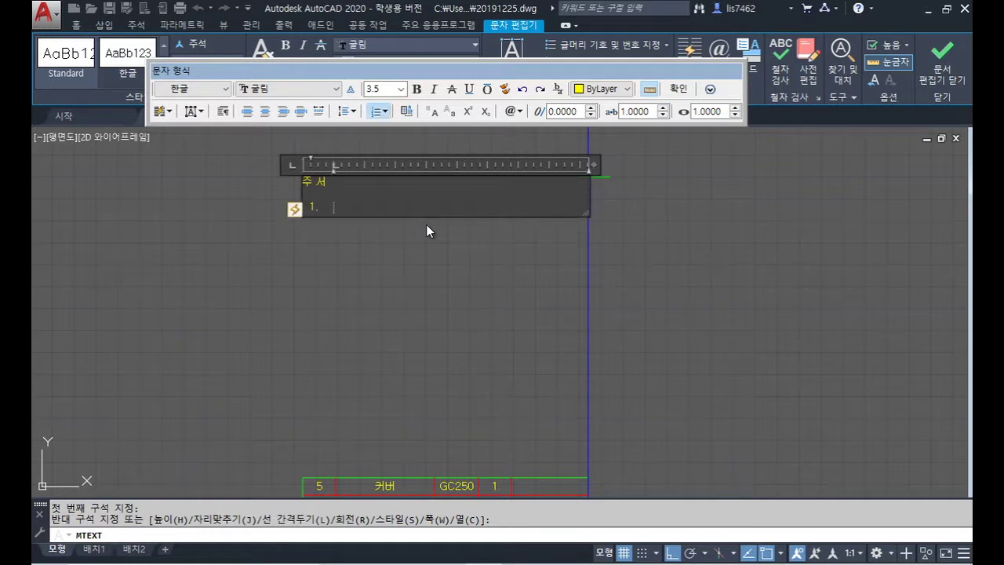
{"action": "left_click", "coordinate": [296, 209]}
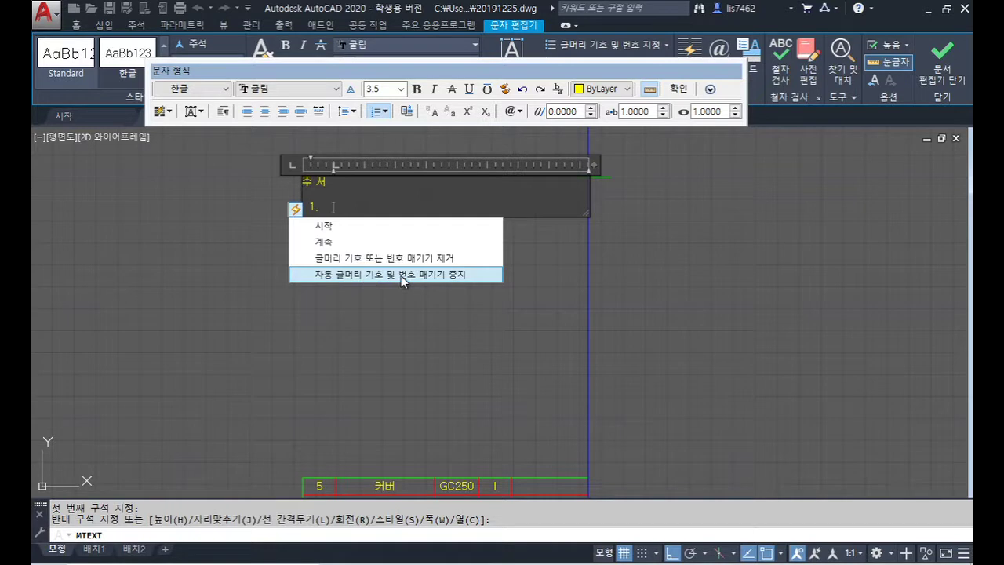
{"action": "left_click", "coordinate": [427, 275]}
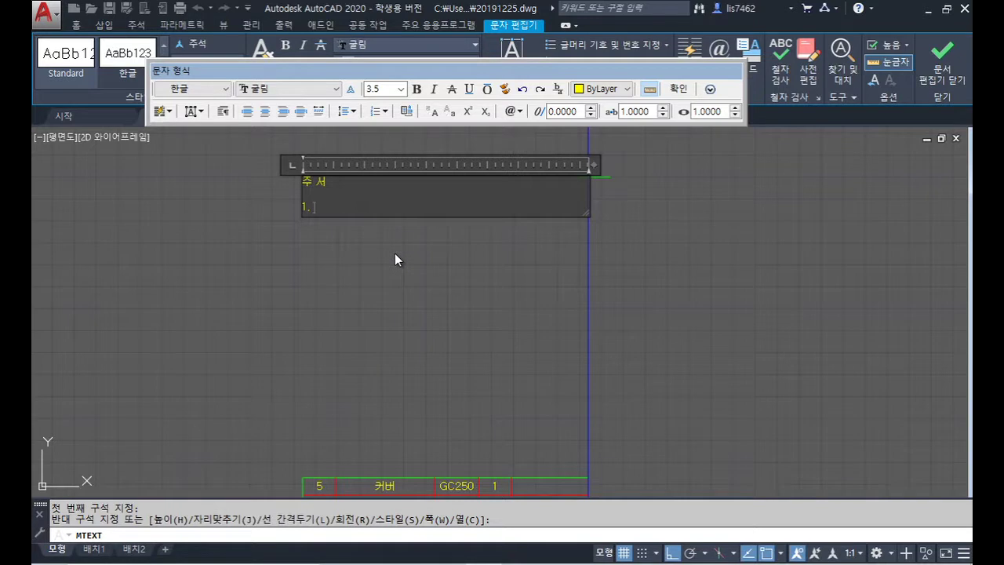
Step: Complete note 1 as 일반공차 가) 가공부 : KS B ISO 2768-m
{"action": "key", "text": "BackSpace"}
{"action": "key", "text": "BackSpace"}
{"action": "key", "text": "BackSpace"}
{"action": "type", "text": "일반공차 가) 가공"}
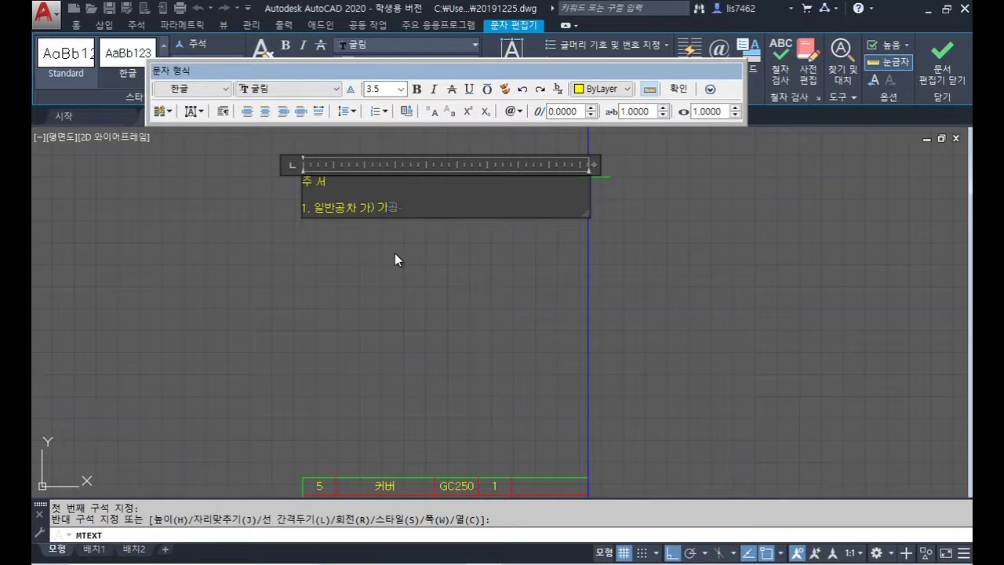
{"action": "type", "text": "부 : KS B ISO 2768-m"}
{"action": "key", "text": "Return"}
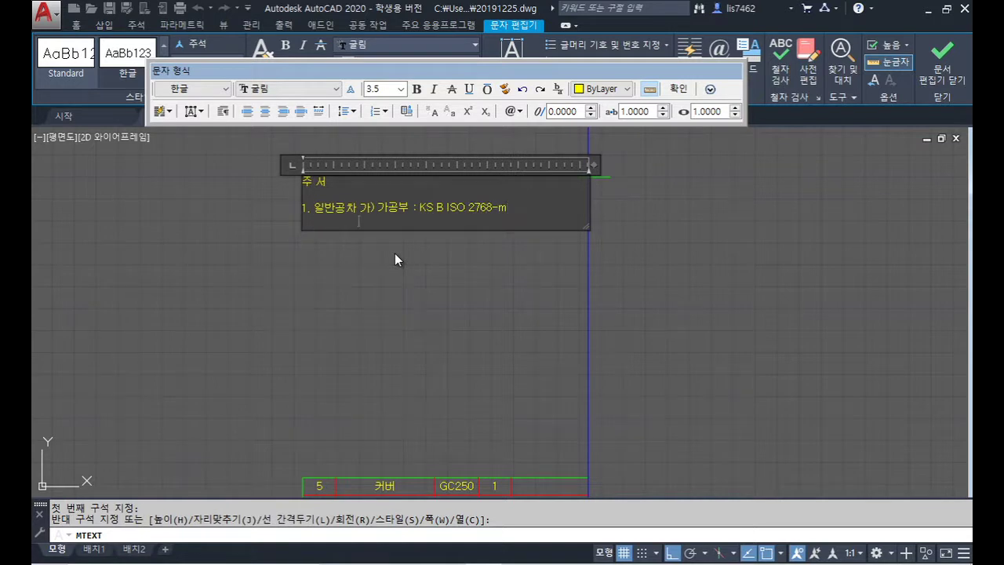
Step: Add the line 나) 주조부 : KS B 0250 CT-11 beneath note 1
{"action": "type", "text": "dk"}
{"action": "key", "text": "BackSpace"}
{"action": "key", "text": "BackSpace"}
{"action": "type", "text": "나"}
{"action": "type", "text": ") 주조부"}
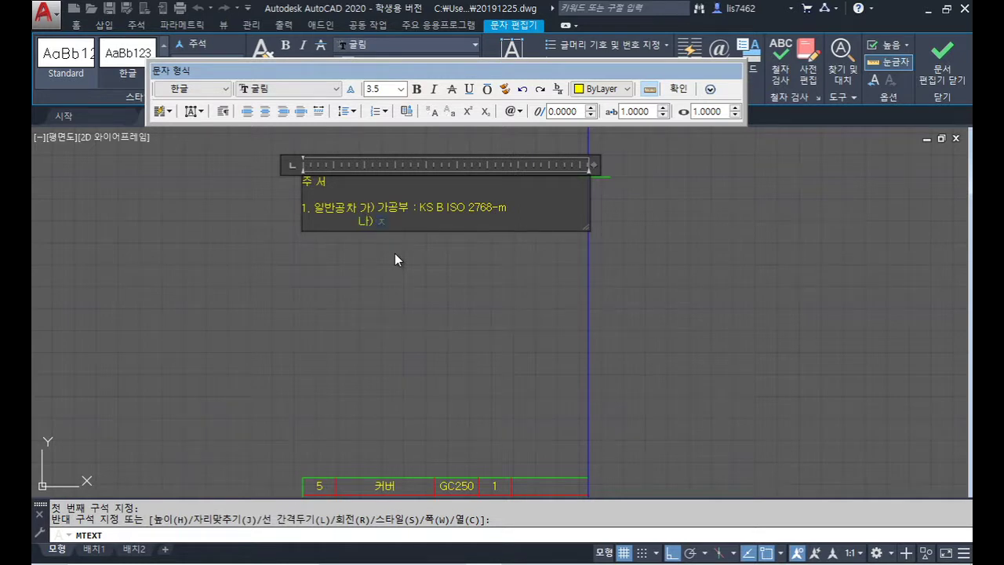
{"action": "type", "text": " : "}
{"action": "type", "text": "KS "}
{"action": "type", "text": "B 0250"}
{"action": "type", "text": " CRT"}
{"action": "key", "text": "BackSpace"}
{"action": "key", "text": "BackSpace"}
{"action": "type", "text": "T-11"}
{"action": "key", "text": "Return"}
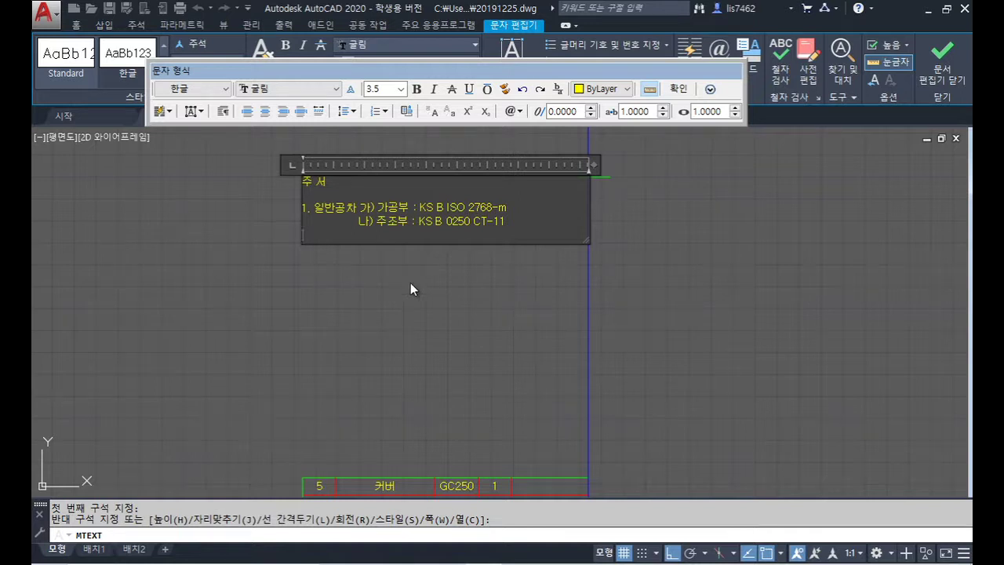
Step: Type note 2. 도시되고 지시없는 모따기 C1, 필렛 및 라운드 R3
{"action": "scroll", "coordinate": [524, 406], "scroll_direction": "down", "scroll_amount": 4}
{"action": "scroll", "coordinate": [489, 426], "scroll_direction": "up", "scroll_amount": 6}
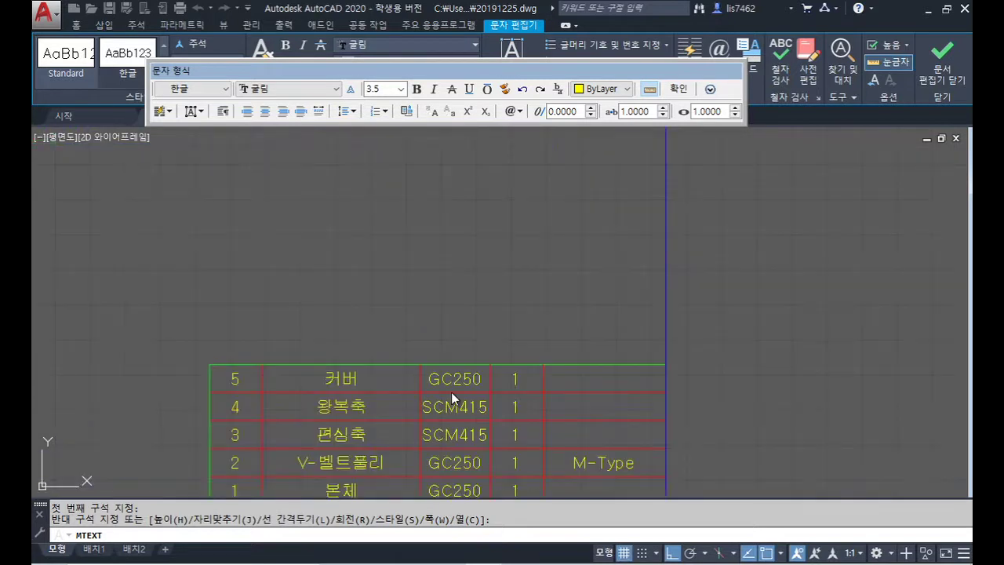
{"action": "middle_click_drag", "start_coordinate": [475, 443], "coordinate": [467, 409]}
{"action": "scroll", "coordinate": [453, 367], "scroll_direction": "down", "scroll_amount": 2}
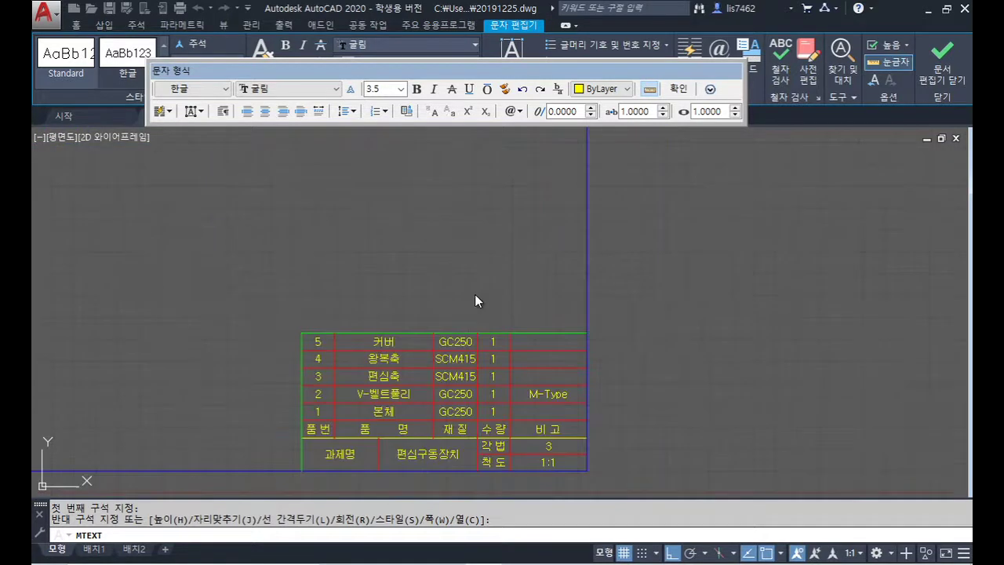
{"action": "middle_click_drag", "start_coordinate": [475, 295], "coordinate": [540, 421]}
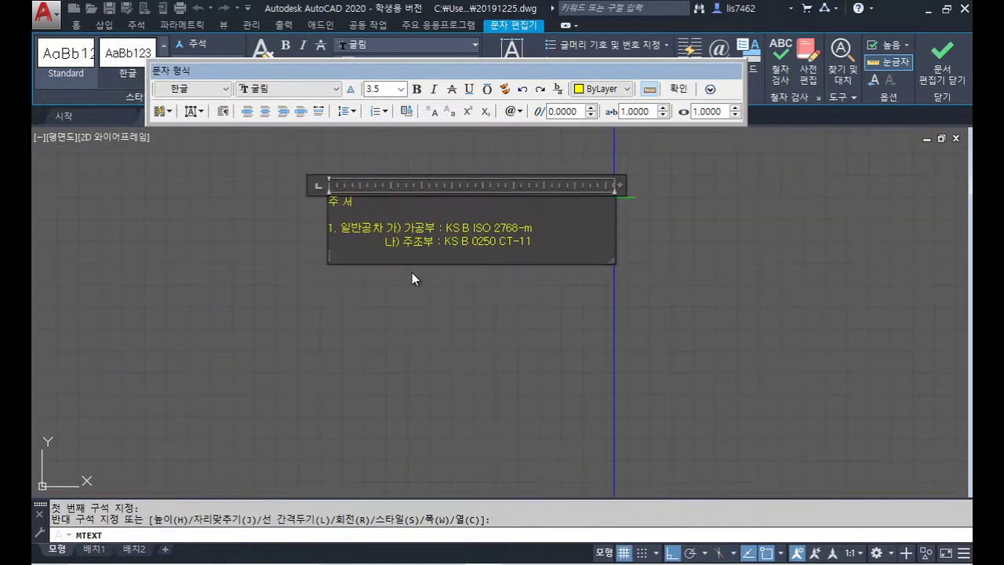
{"action": "scroll", "coordinate": [412, 274], "scroll_direction": "up", "scroll_amount": 2}
{"action": "type", "text": "2. EHT"}
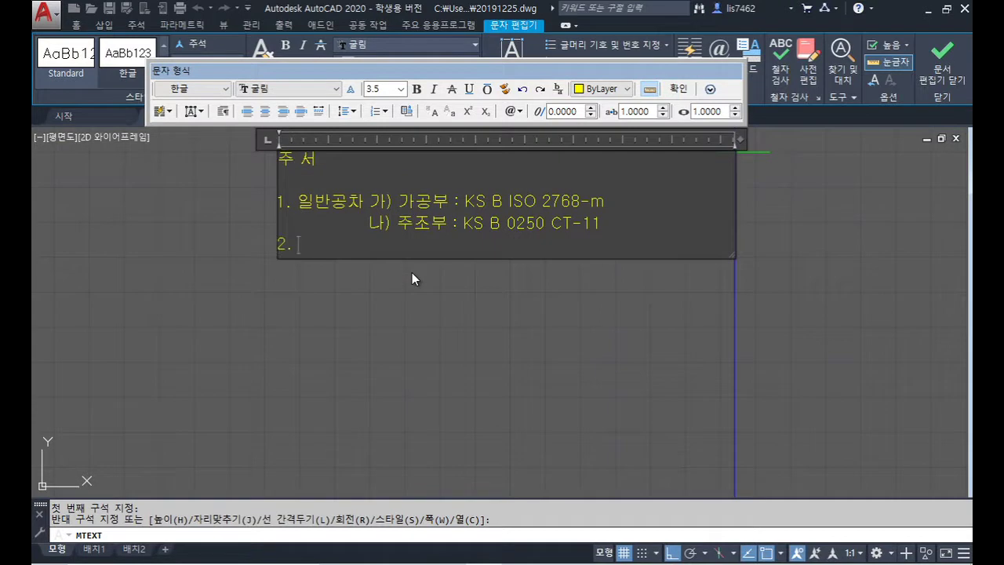
{"action": "key", "text": "BackSpace"}
{"action": "key", "text": "BackSpace"}
{"action": "key", "text": "BackSpace"}
{"action": "type", "text": "도시되고 지시없는 모따기"}
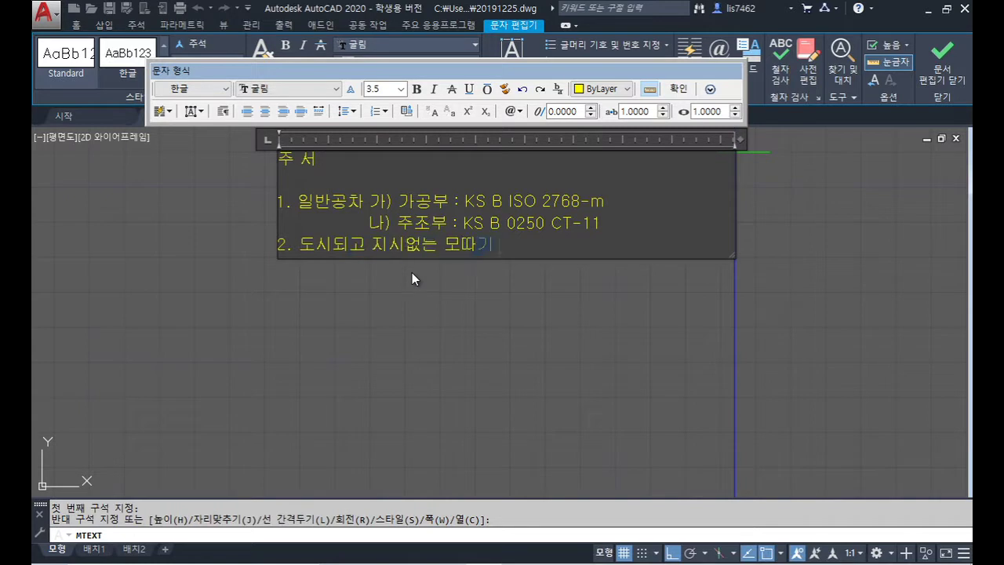
{"action": "type", "text": " C1,"}
{"action": "type", "text": " 필렛 및"}
{"action": "type", "text": " 라운드"}
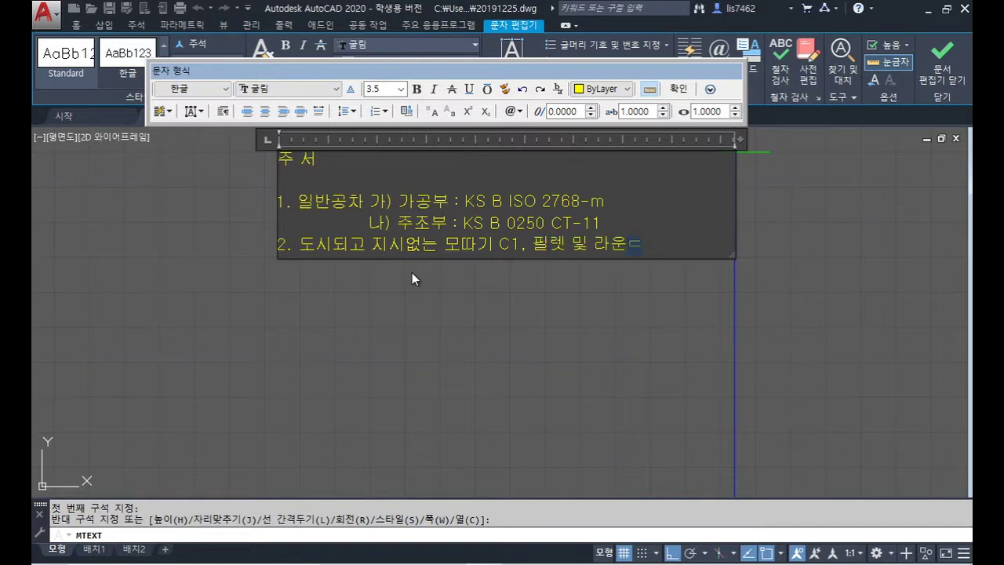
{"action": "type", "text": " R3"}
{"action": "key", "text": "Return"}
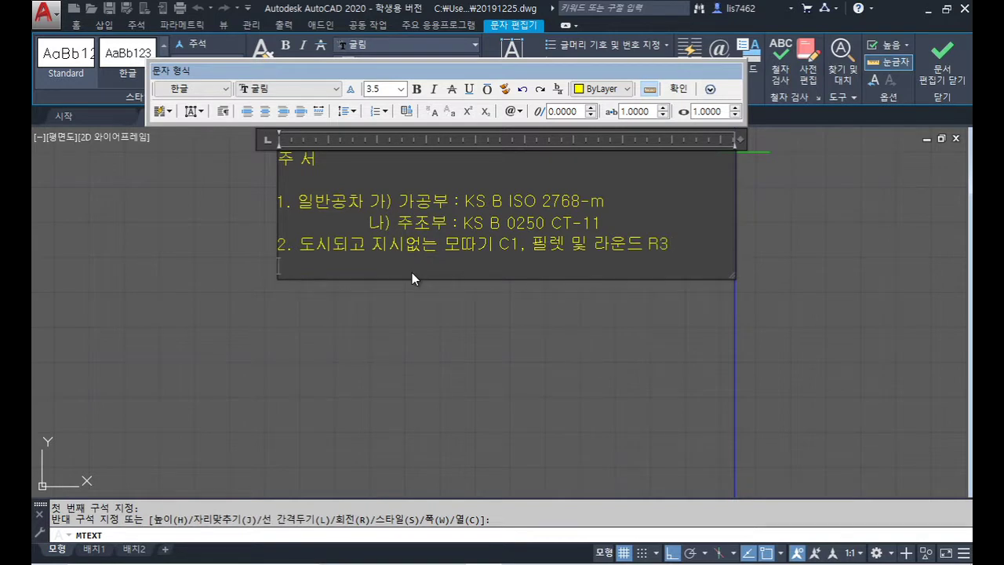
Step: Type note 3. 일반 모따기 C=0.2~0.5 and begin writing note 4
{"action": "type", "text": "3. DL"}
{"action": "key", "text": "BackSpace"}
{"action": "key", "text": "BackSpace"}
{"action": "key", "text": "Hangul"}
{"action": "type", "text": "일반 모따기"}
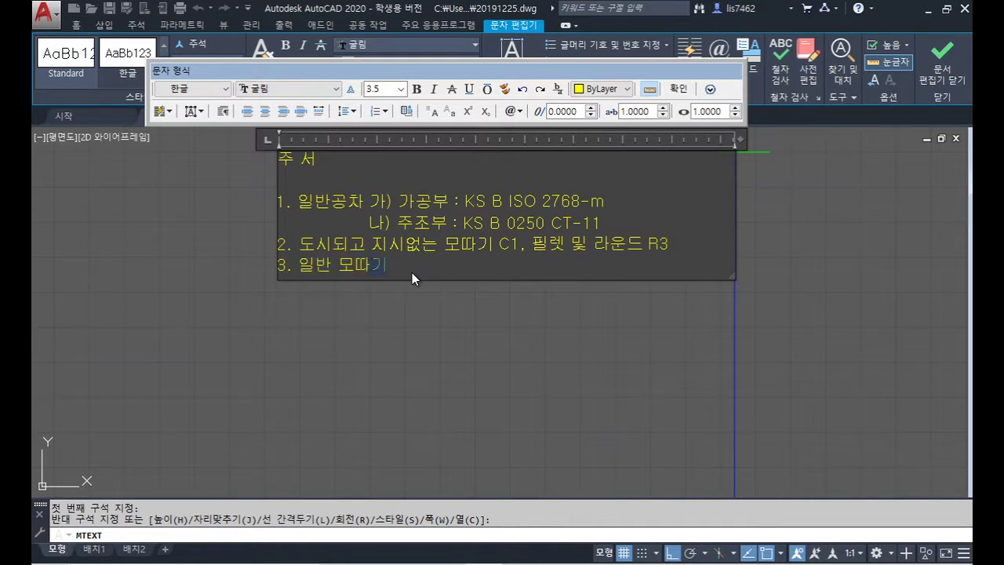
{"action": "key", "text": "Hangul"}
{"action": "type", "text": "C=0.2~0.5"}
{"action": "key", "text": "Return"}
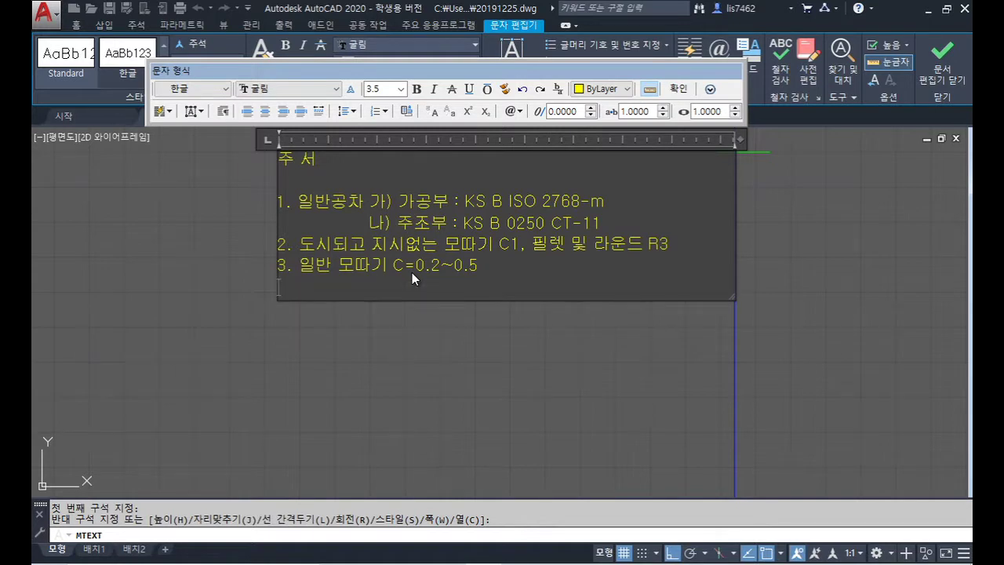
{"action": "type", "text": "4.         부 외면"}
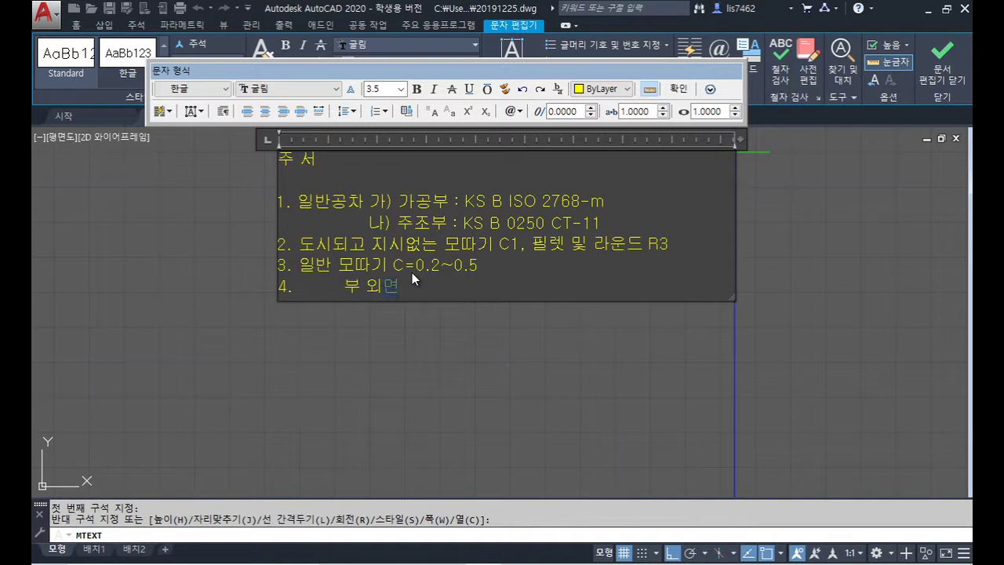
{"action": "type", "text": " 당"}
{"action": "type", "text": "청색, "}
{"action": "type", "text": "명적"}
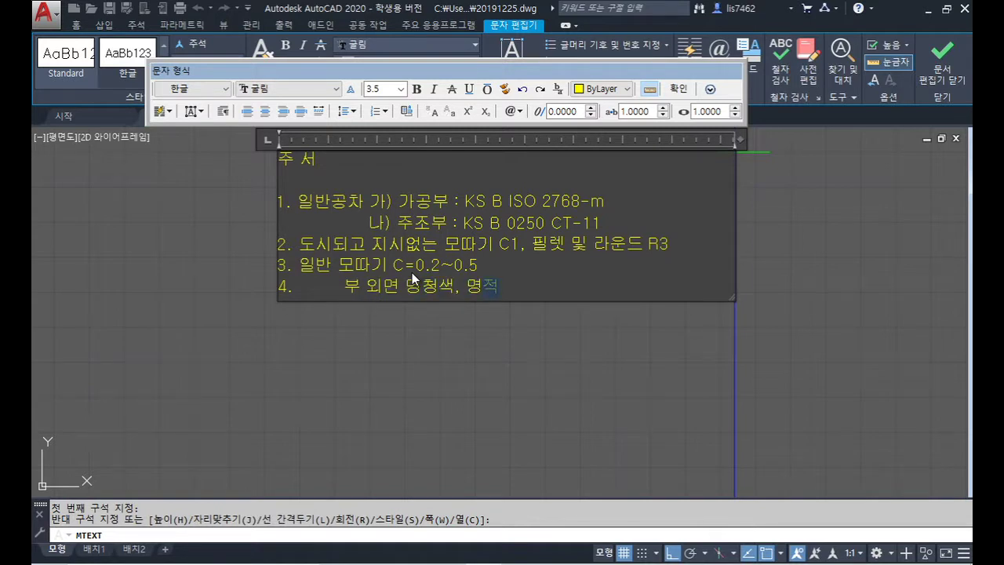
{"action": "type", "text": "새ㄱ 도지장 후 "}
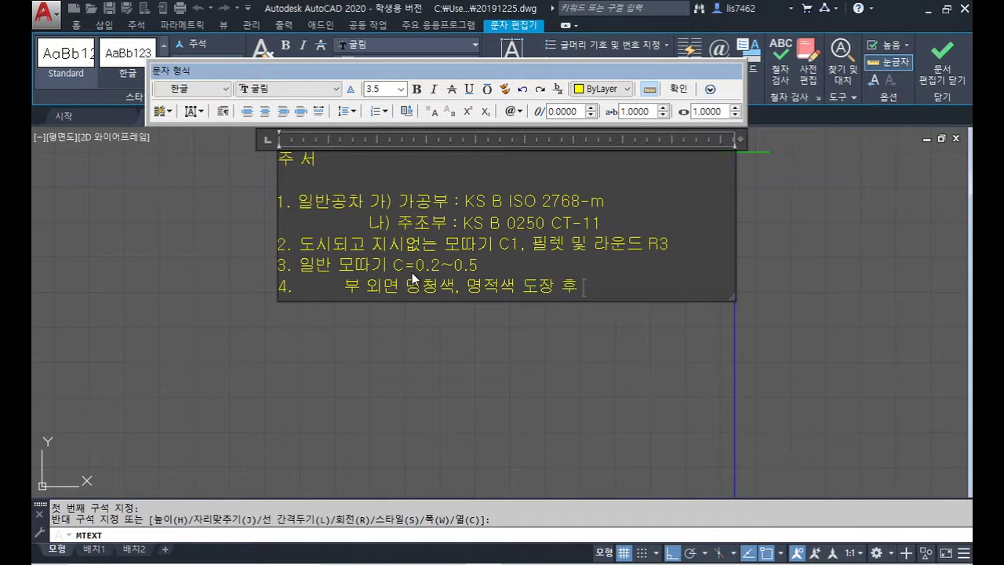
{"action": "type", "text": "가공("}
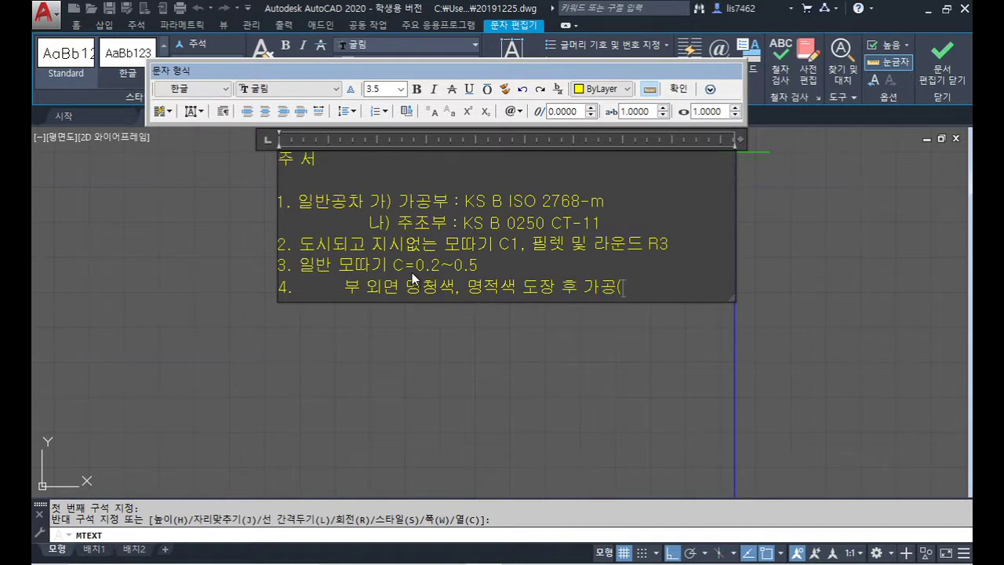
{"action": "type", "text": "품번"}
Step: Check the part numbers in the parts list and end note 4 with '1,2,5)'
{"action": "scroll", "coordinate": [690, 348], "scroll_direction": "down", "scroll_amount": 2}
{"action": "mouse_move", "coordinate": [690, 349]}
{"action": "middle_mouse_down"}
{"action": "mouse_move", "coordinate": [597, 291]}
{"action": "mouse_move", "coordinate": [567, 251]}
{"action": "mouse_move", "coordinate": [561, 280]}
{"action": "middle_mouse_up"}
{"action": "scroll", "coordinate": [538, 407], "scroll_direction": "up", "scroll_amount": 4}
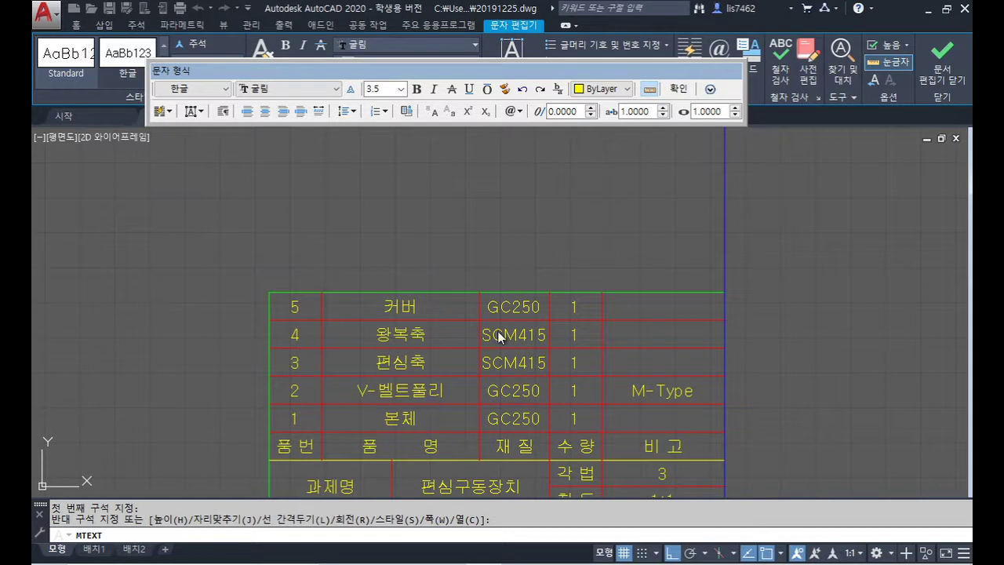
{"action": "scroll", "coordinate": [649, 314], "scroll_direction": "down", "scroll_amount": 2}
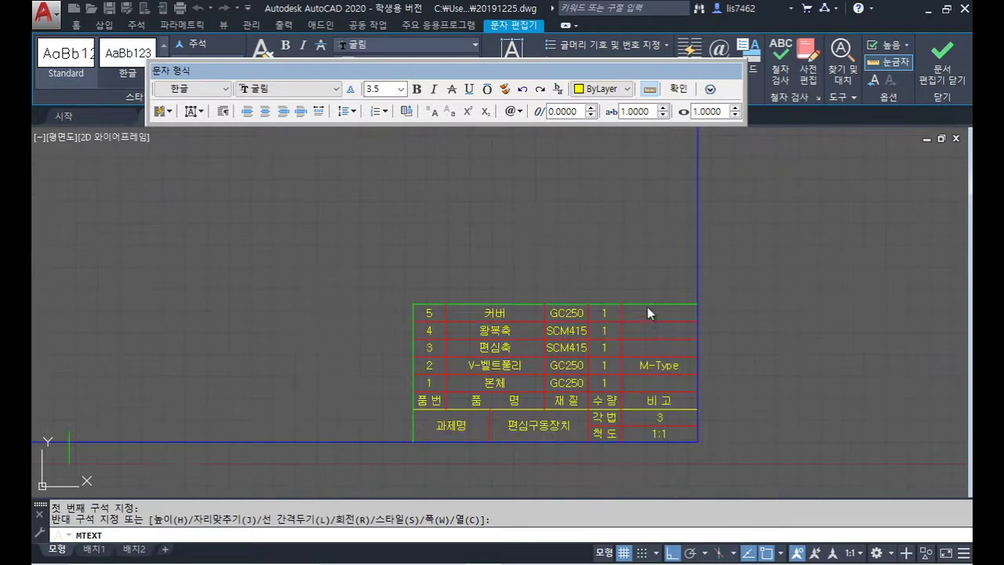
{"action": "middle_click_drag", "start_coordinate": [648, 307], "coordinate": [587, 395]}
{"action": "scroll", "coordinate": [601, 248], "scroll_direction": "up", "scroll_amount": 4}
{"action": "type", "text": "1,"}
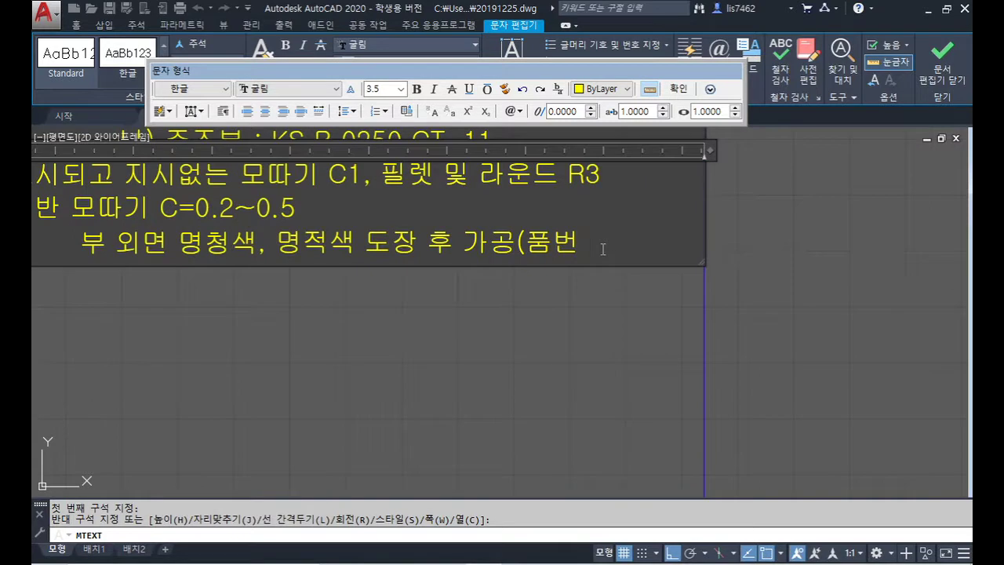
{"action": "type", "text": "2,"}
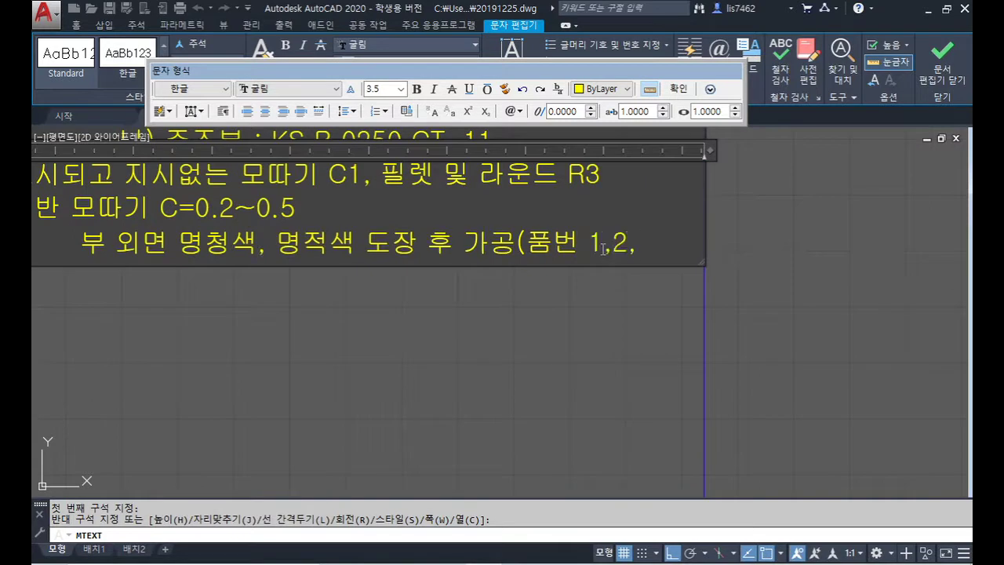
{"action": "type", "text": "5)"}
{"action": "key", "text": "Return"}
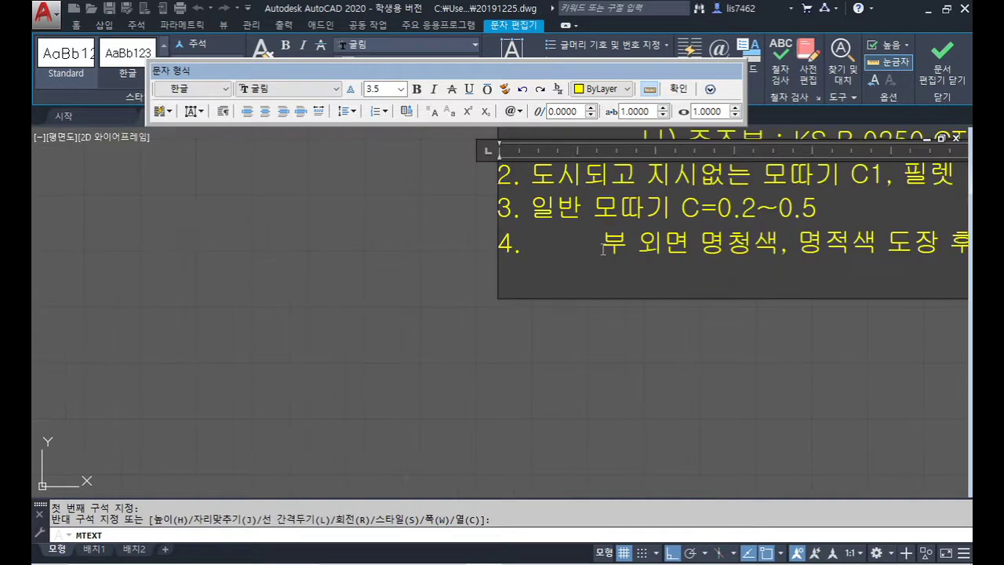
{"action": "scroll", "coordinate": [628, 337], "scroll_direction": "down", "scroll_amount": 3}
{"action": "scroll", "coordinate": [637, 350], "scroll_direction": "up", "scroll_amount": 2}
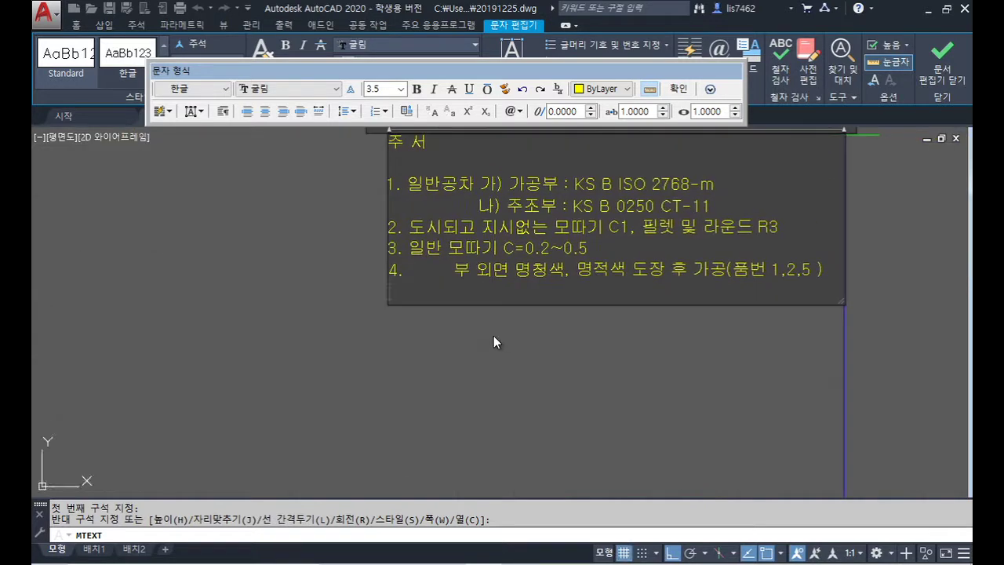
Step: Type note 5 as '전체 열처리 HRC 43~52' and unstack the hardness range to plain text
{"action": "type", "text": "5. 전에"}
{"action": "key", "text": "BackSpace"}
{"action": "type", "text": "체 열철리"}
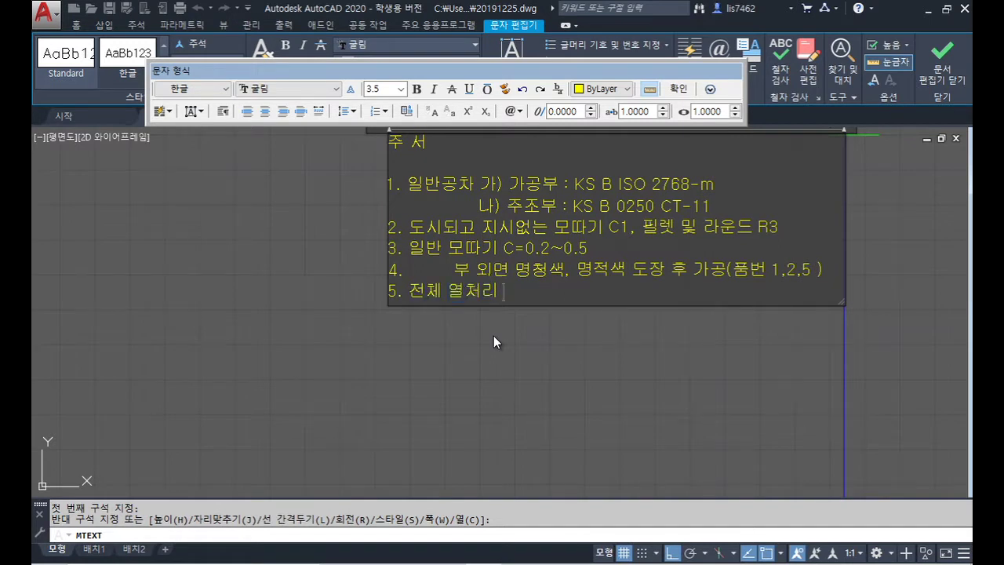
{"action": "type", "text": " HRC"}
{"action": "type", "text": " 43"}
{"action": "type", "text": "~52"}
{"action": "type", "text": " ( VN"}
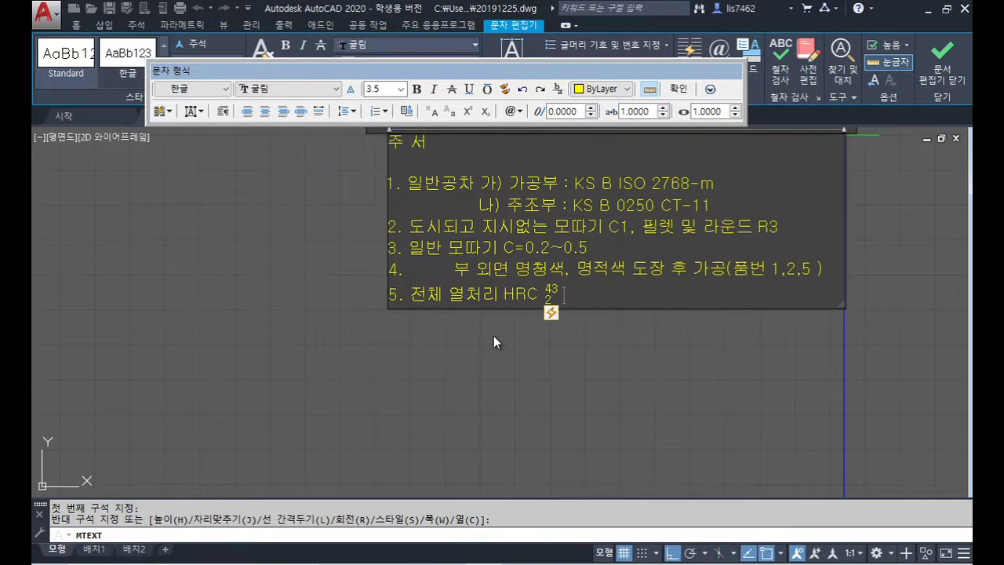
{"action": "key", "text": "BackSpace"}
{"action": "key", "text": "BackSpace"}
{"action": "key", "text": "BackSpace"}
{"action": "key", "text": "BackSpace"}
{"action": "key", "text": "BackSpace"}
{"action": "key", "text": "BackSpace"}
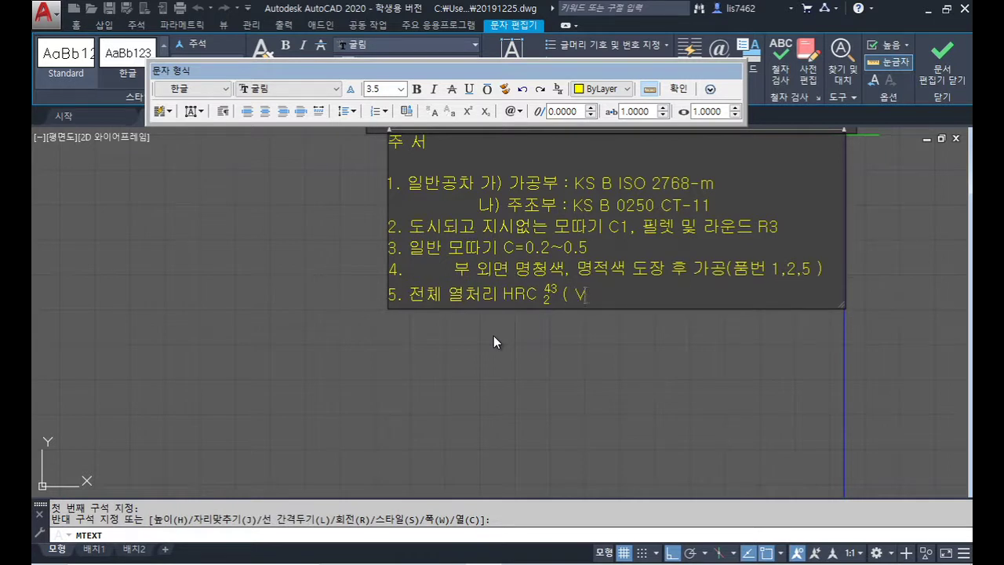
{"action": "type", "text": "4"}
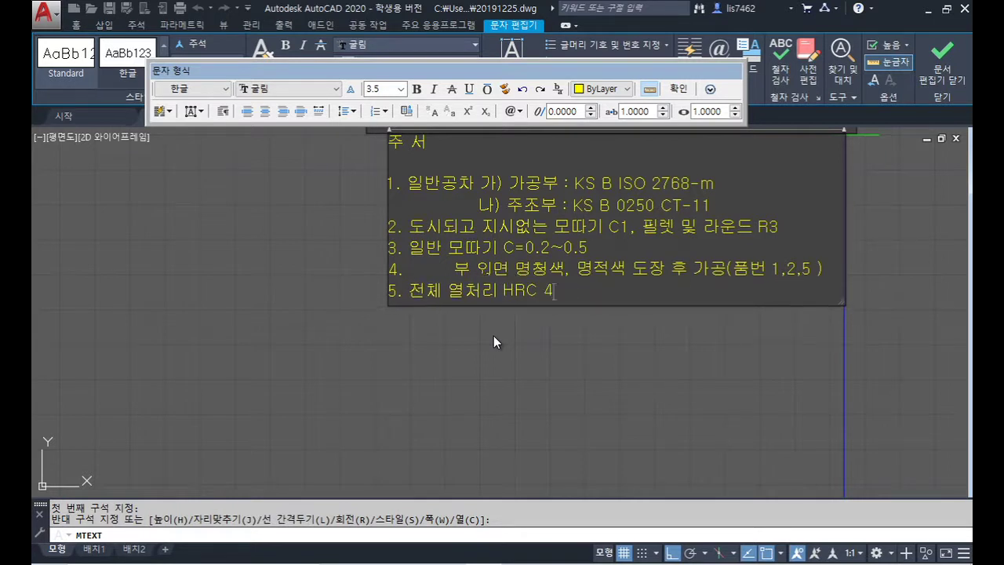
{"action": "type", "text": "3^-2"}
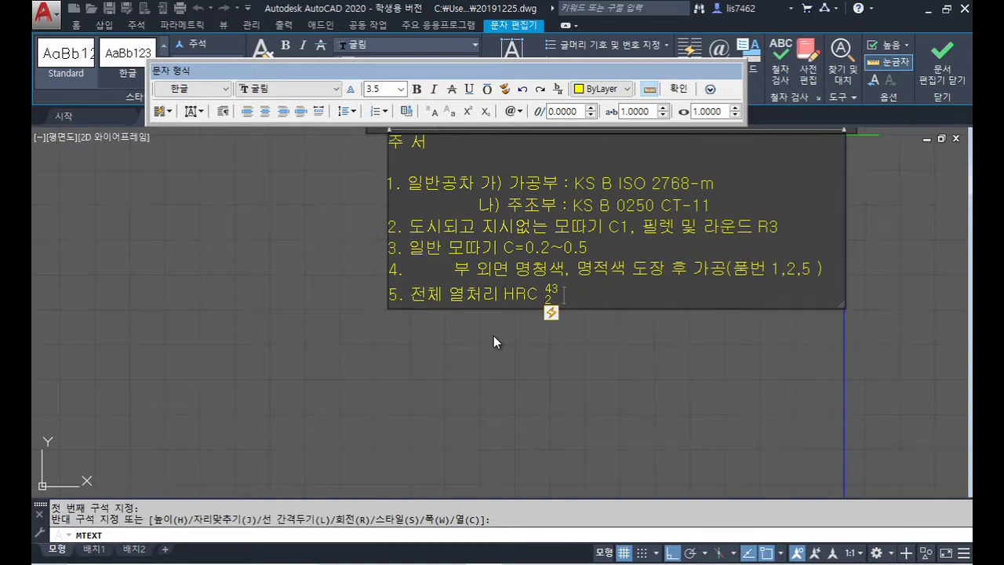
{"action": "left_click", "coordinate": [552, 316]}
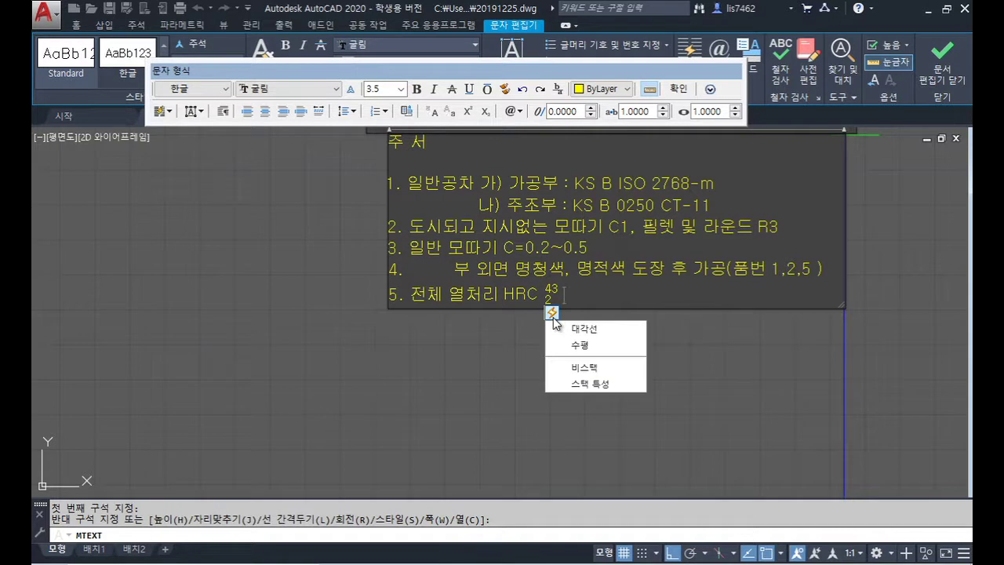
{"action": "left_click", "coordinate": [592, 372]}
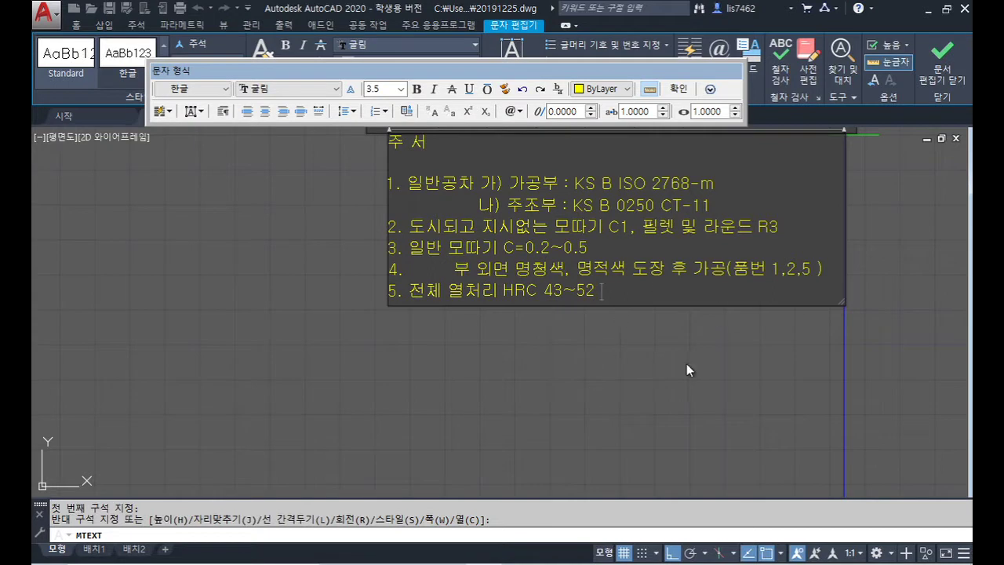
Step: Append '( 품번 3,4 )' to note 5, adjust note 4 after 가공(, and begin line 6
{"action": "type", "text": "("}
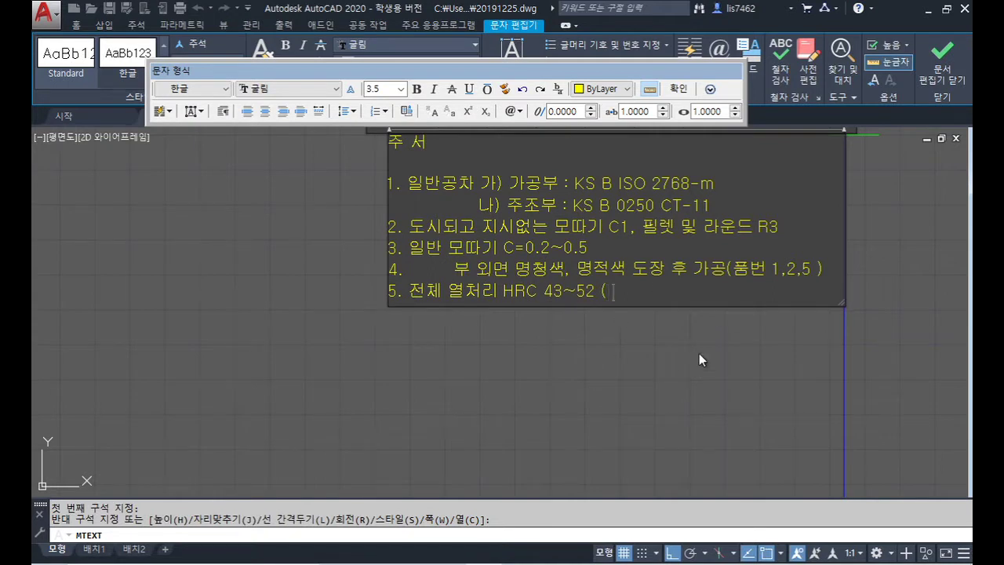
{"action": "type", "text": " 품번 3,4 )"}
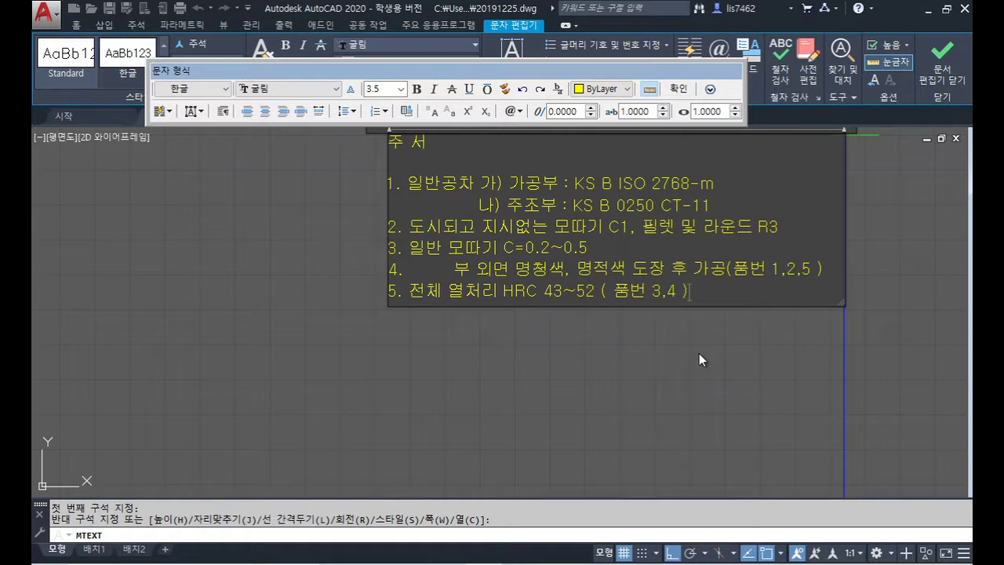
{"action": "left_click", "coordinate": [733, 269]}
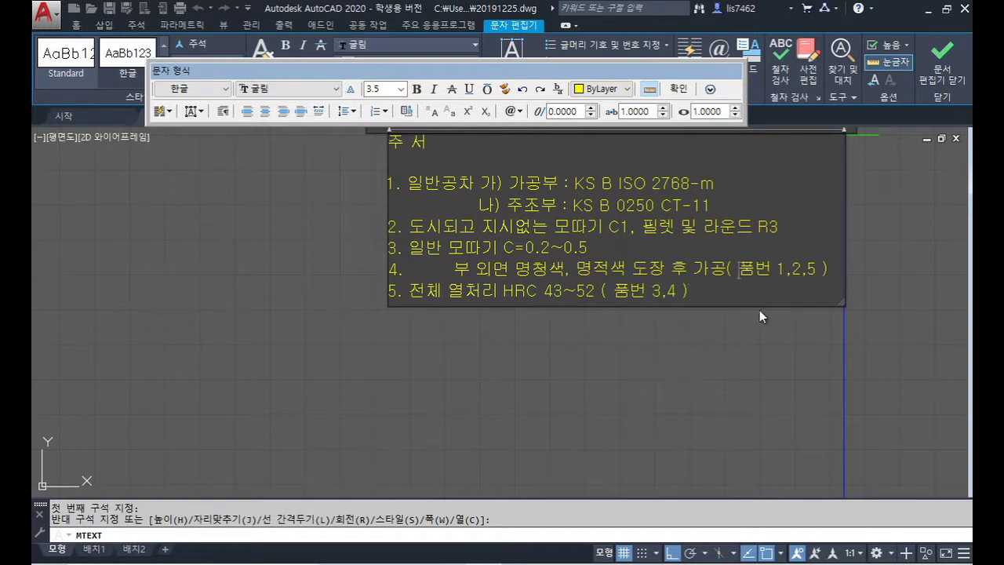
{"action": "left_click", "coordinate": [718, 302]}
{"action": "key", "text": "Return"}
Step: Add note 6 reading '표면 거칠기 기호 비교표'
{"action": "type", "text": "6."}
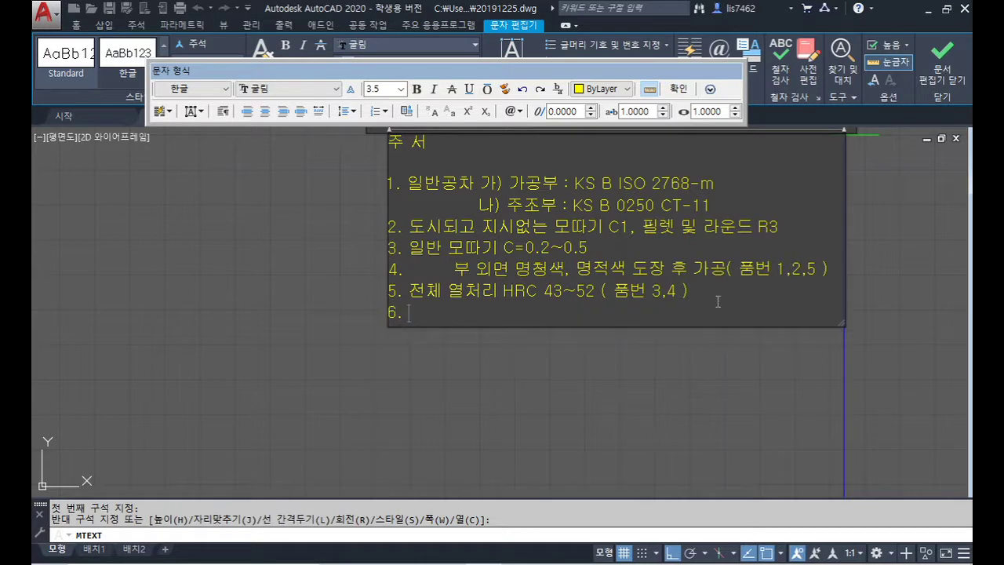
{"action": "type", "text": " 표면 거칠기 기호 비"}
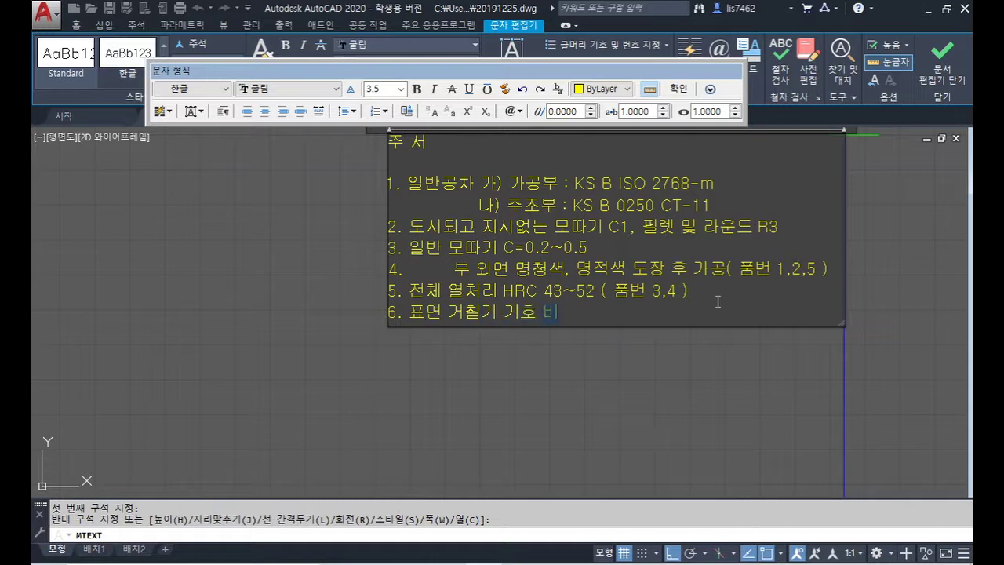
{"action": "type", "text": "교표"}
{"action": "scroll", "coordinate": [577, 225], "scroll_direction": "up", "scroll_amount": 3}
{"action": "scroll", "coordinate": [502, 236], "scroll_direction": "down", "scroll_amount": 5}
{"action": "scroll", "coordinate": [468, 233], "scroll_direction": "up", "scroll_amount": 2}
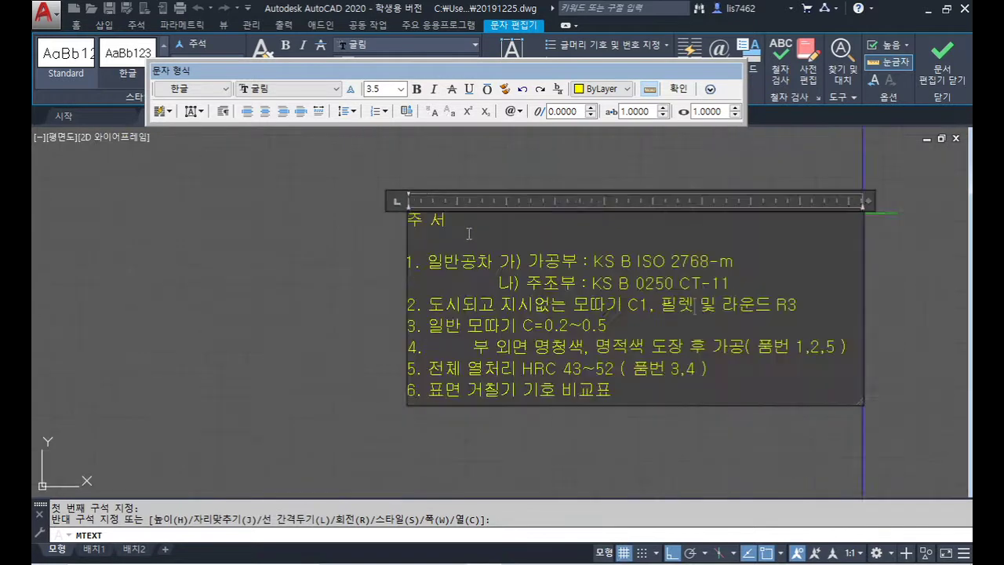
Step: Set the 주 서 heading to text height 5 and finish editing the notes
{"action": "left_click_drag", "start_coordinate": [447, 220], "coordinate": [406, 225]}
{"action": "left_click", "coordinate": [383, 89]}
{"action": "key", "text": "Return"}
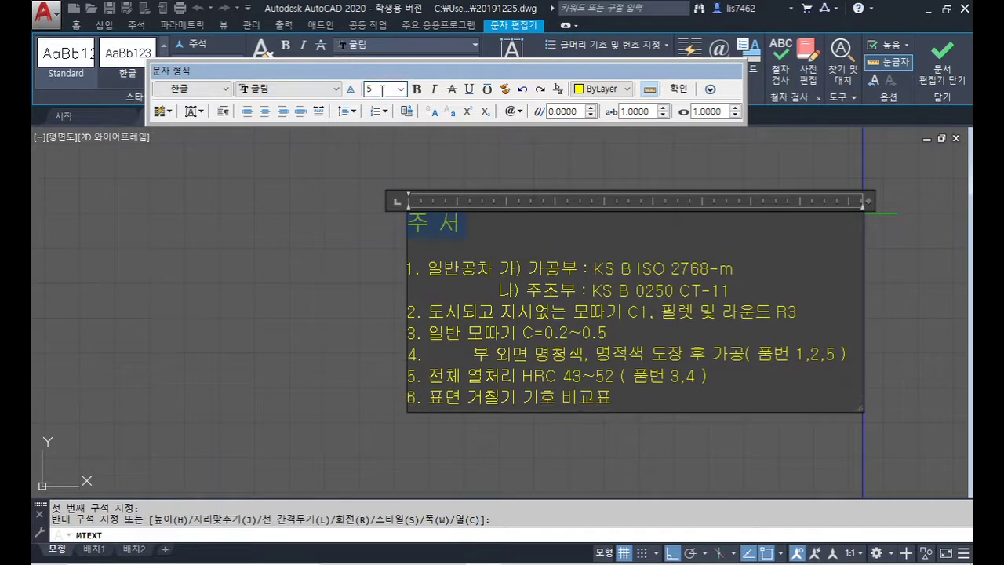
{"action": "left_click", "coordinate": [680, 91]}
{"action": "scroll", "coordinate": [744, 287], "scroll_direction": "down", "scroll_amount": 4}
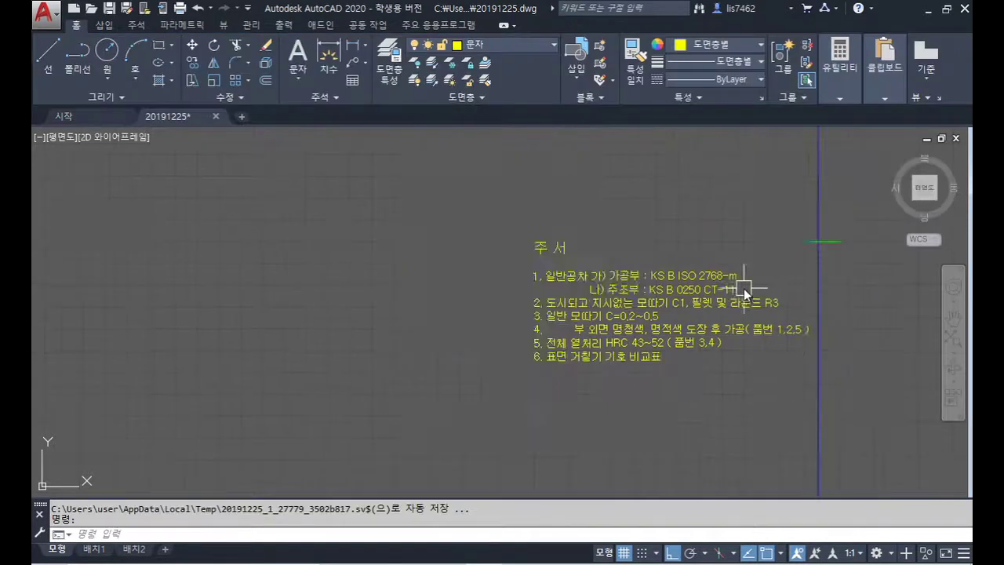
Step: Make 치수선 the current layer and bring the parts list into view
{"action": "left_click", "coordinate": [516, 45]}
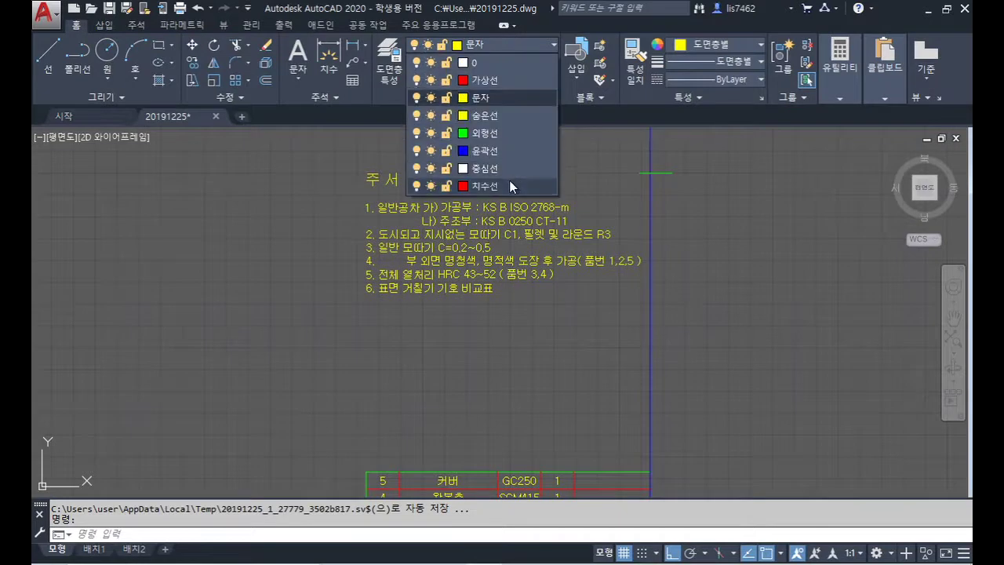
{"action": "left_click", "coordinate": [510, 185]}
{"action": "scroll", "coordinate": [725, 291], "scroll_direction": "down", "scroll_amount": 4}
{"action": "mouse_move", "coordinate": [777, 337]}
{"action": "middle_mouse_down"}
{"action": "mouse_move", "coordinate": [588, 306]}
{"action": "mouse_move", "coordinate": [633, 340]}
{"action": "middle_mouse_up"}
{"action": "scroll", "coordinate": [589, 305], "scroll_direction": "up", "scroll_amount": 4}
Step: Draw a radius-6 circle just right of the parts list
{"action": "type", "text": "mt"}
{"action": "key", "text": "Return"}
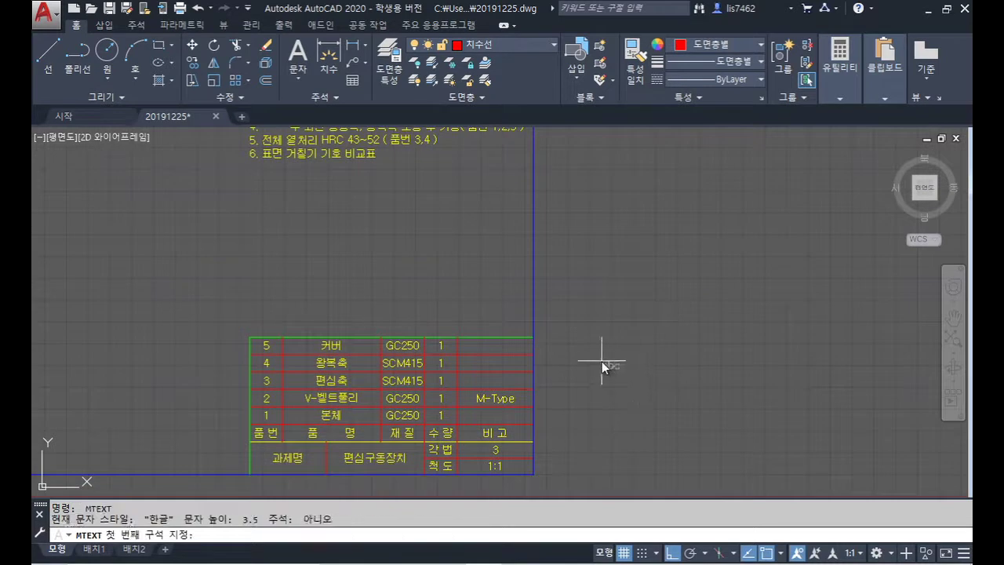
{"action": "left_click", "coordinate": [602, 361]}
{"action": "key", "text": "Escape"}
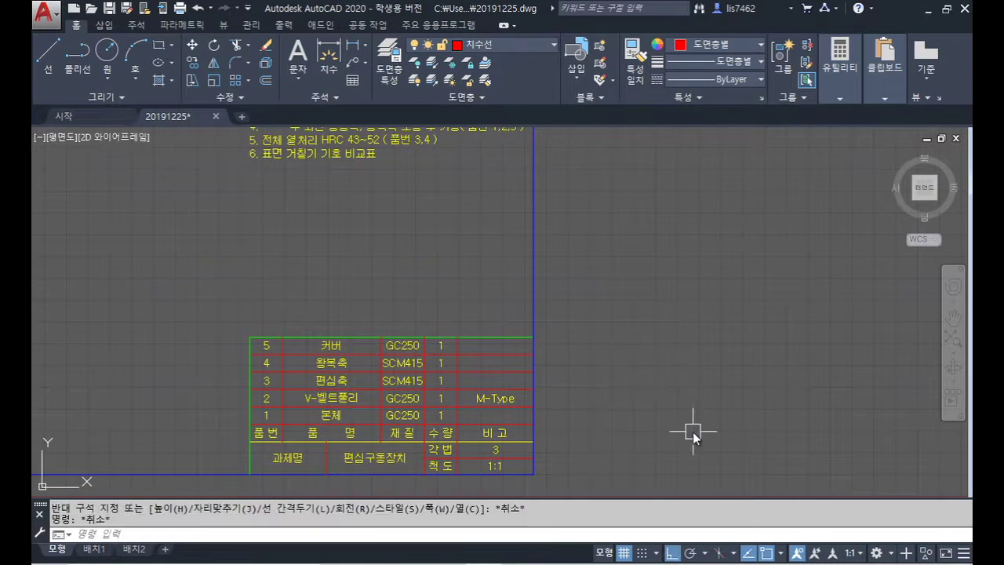
{"action": "type", "text": "c"}
{"action": "key", "text": "Return"}
{"action": "left_click", "coordinate": [609, 364]}
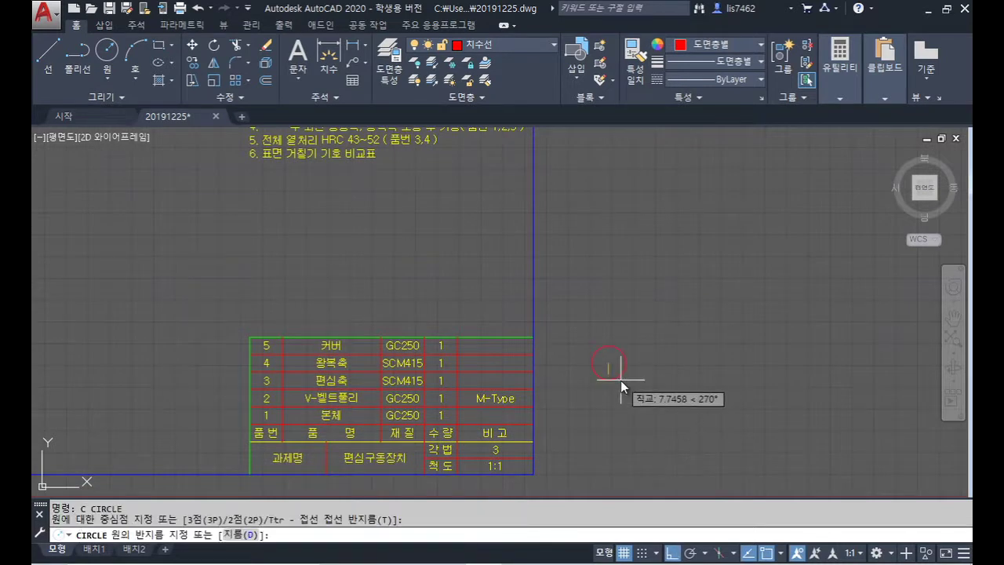
{"action": "type", "text": "6"}
{"action": "key", "text": "Return"}
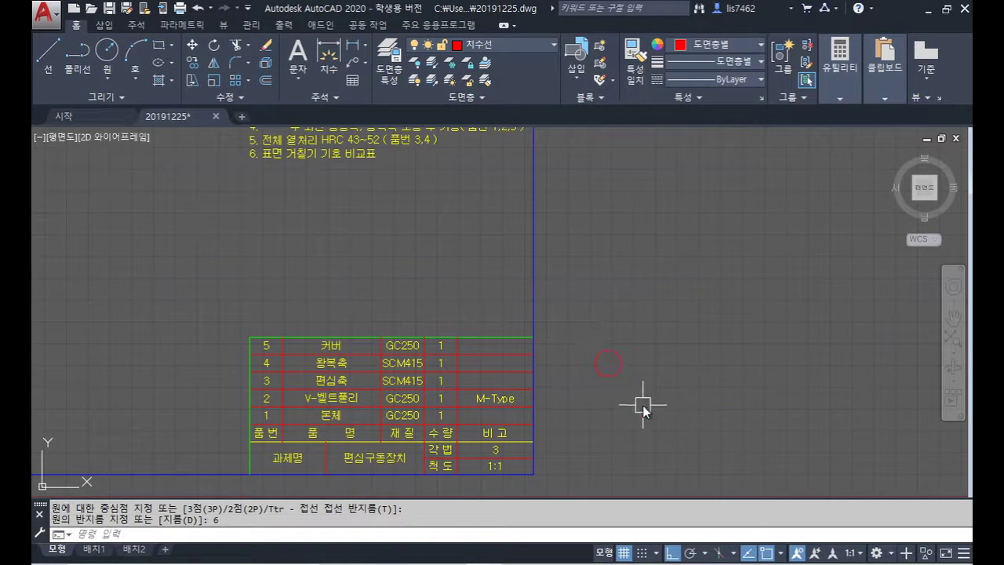
Step: On layer 외형선, place height-5 text '1' middle-centre justified at the circle's centre
{"action": "scroll", "coordinate": [643, 407], "scroll_direction": "up", "scroll_amount": 2}
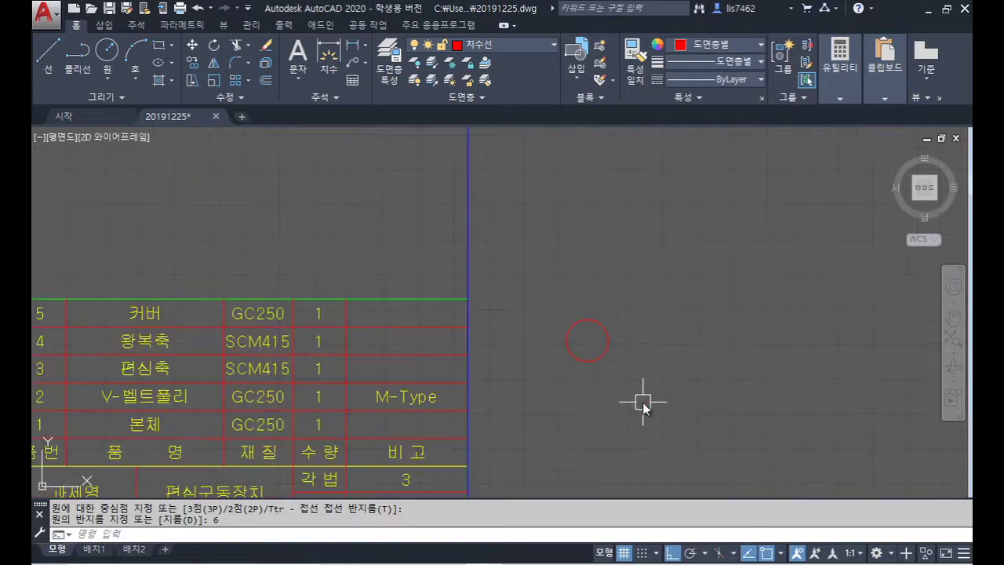
{"action": "left_click", "coordinate": [514, 47]}
{"action": "left_click", "coordinate": [500, 131]}
{"action": "type", "text": "dt"}
{"action": "key", "text": "Return"}
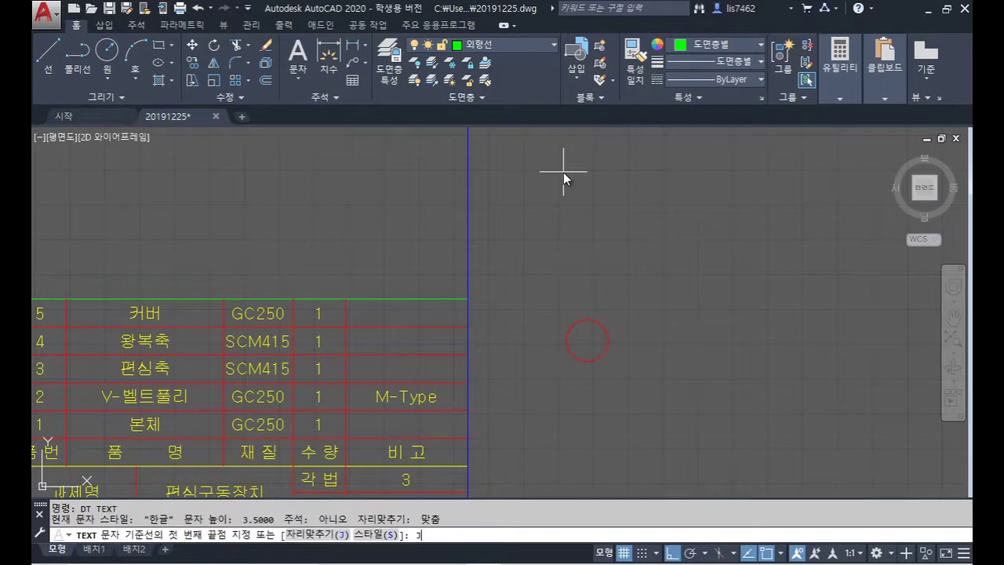
{"action": "type", "text": "j"}
{"action": "key", "text": "Return"}
{"action": "type", "text": "MC"}
{"action": "key", "text": "Return"}
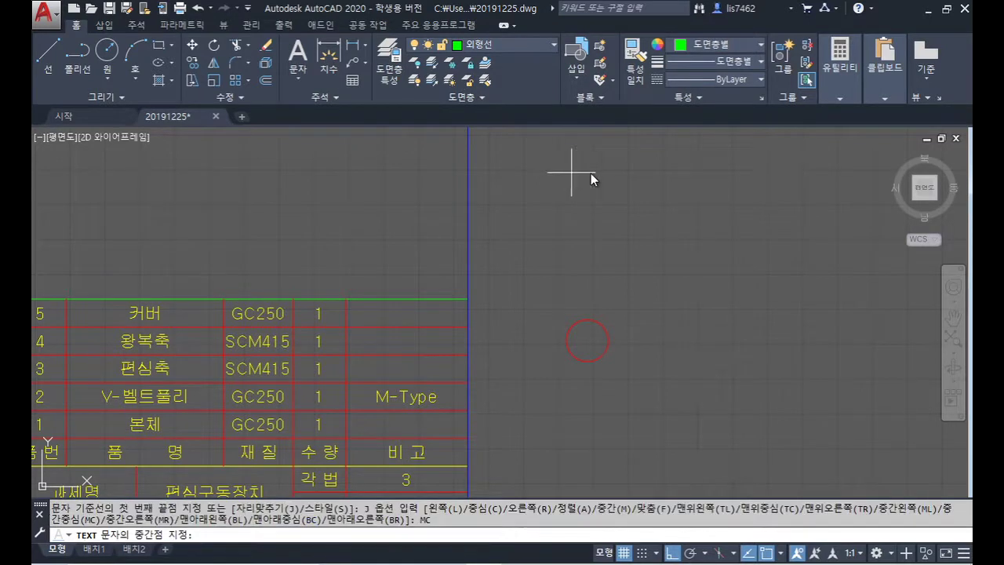
{"action": "left_click", "coordinate": [588, 340]}
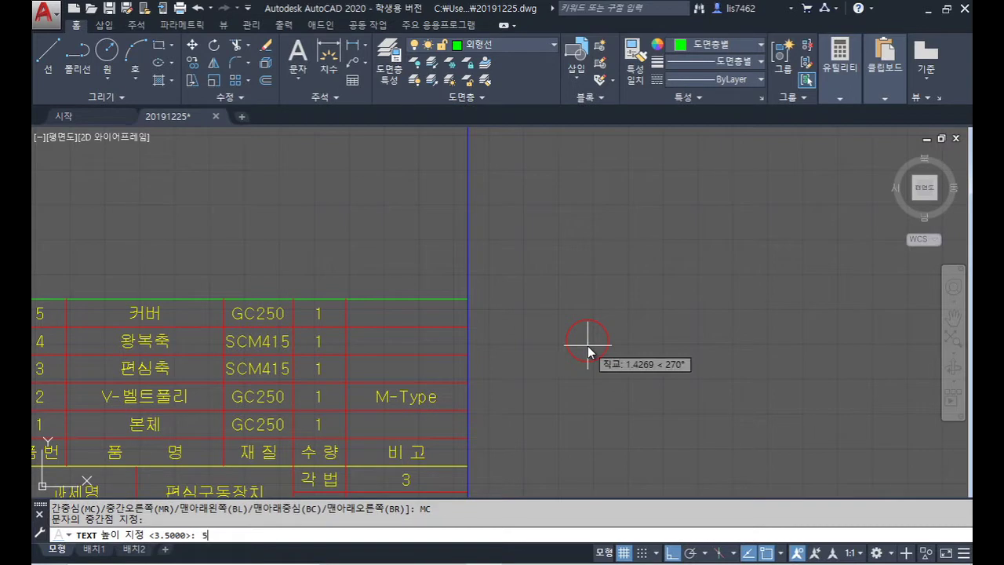
{"action": "key", "text": "Return"}
{"action": "key", "text": "Return"}
{"action": "type", "text": "1"}
{"action": "key", "text": "Return"}
{"action": "key", "text": "Return"}
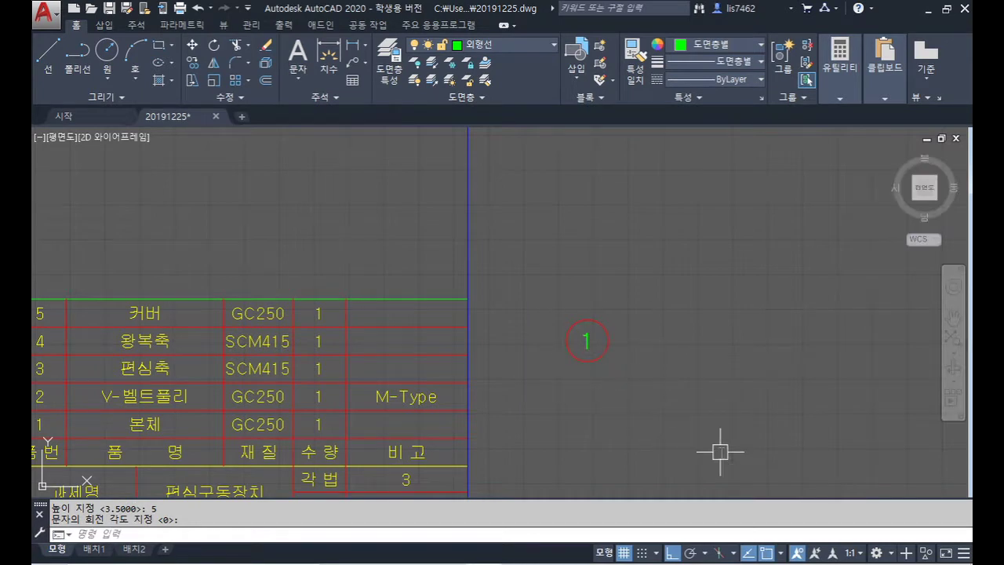
{"action": "type", "text": "l"}
{"action": "key", "text": "Return"}
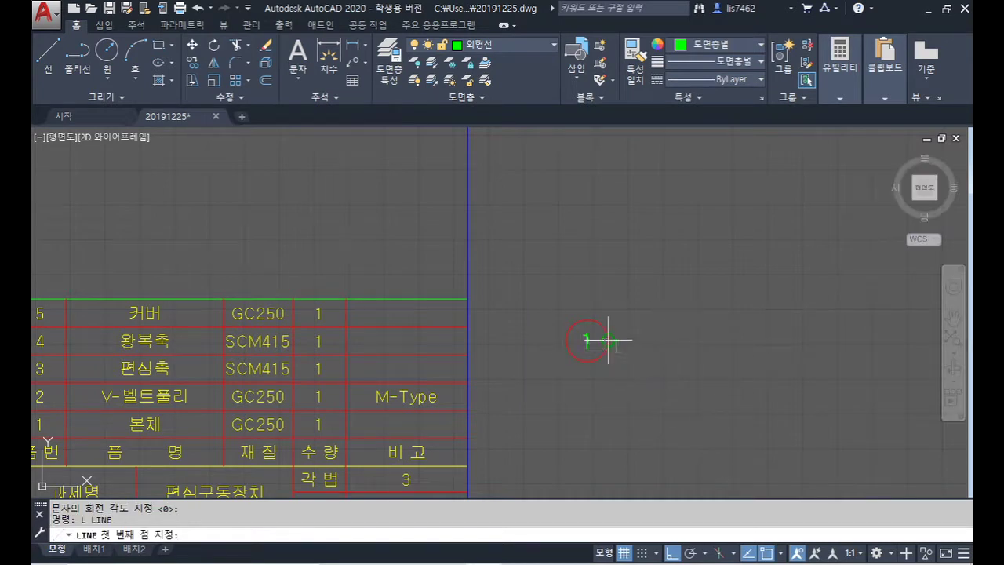
Step: Draw a horizontal guide line from the circle and offset it 5 units above and below
{"action": "left_click", "coordinate": [608, 340]}
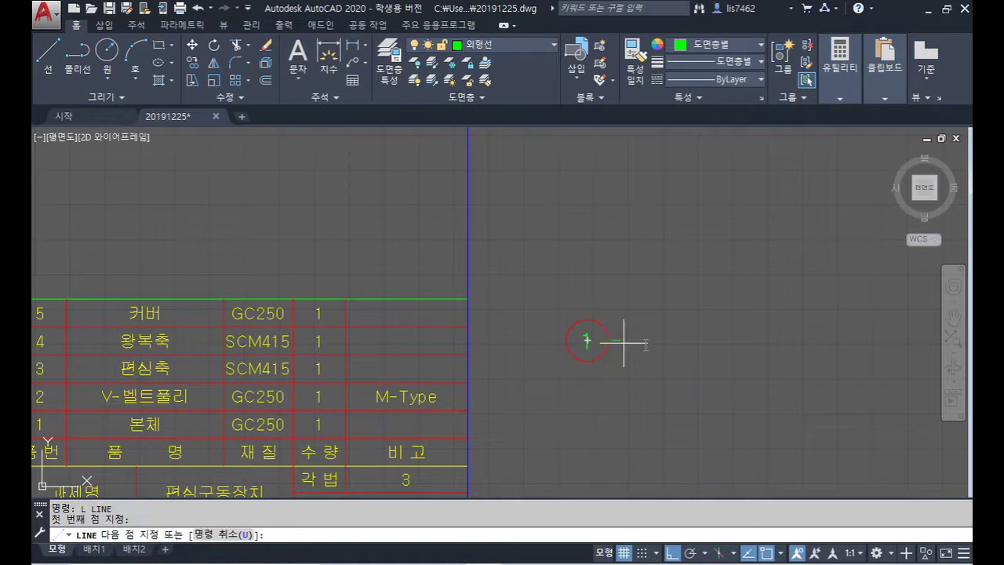
{"action": "left_click", "coordinate": [722, 358]}
{"action": "key", "text": "Return"}
{"action": "type", "text": "o"}
{"action": "key", "text": "Return"}
{"action": "type", "text": "5"}
{"action": "key", "text": "Return"}
{"action": "left_click", "coordinate": [674, 340]}
{"action": "left_click", "coordinate": [676, 304]}
{"action": "left_click", "coordinate": [679, 341]}
{"action": "left_click", "coordinate": [675, 369]}
{"action": "key", "text": "Return"}
Step: Draw a 20-unit leg at 60° from the bottom line's midpoint and mirror it vertically
{"action": "type", "text": "l"}
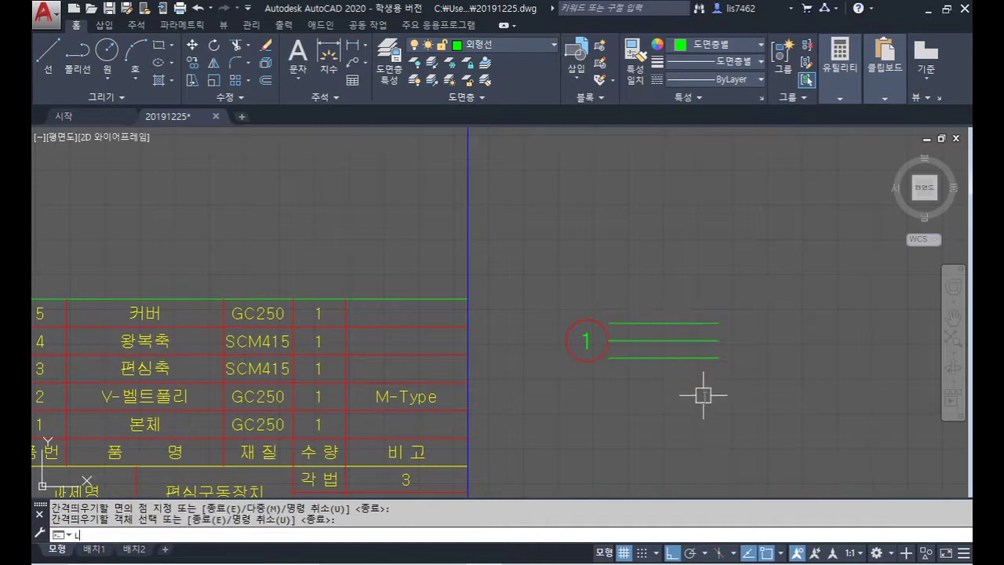
{"action": "key", "text": "Return"}
{"action": "left_click", "coordinate": [664, 358]}
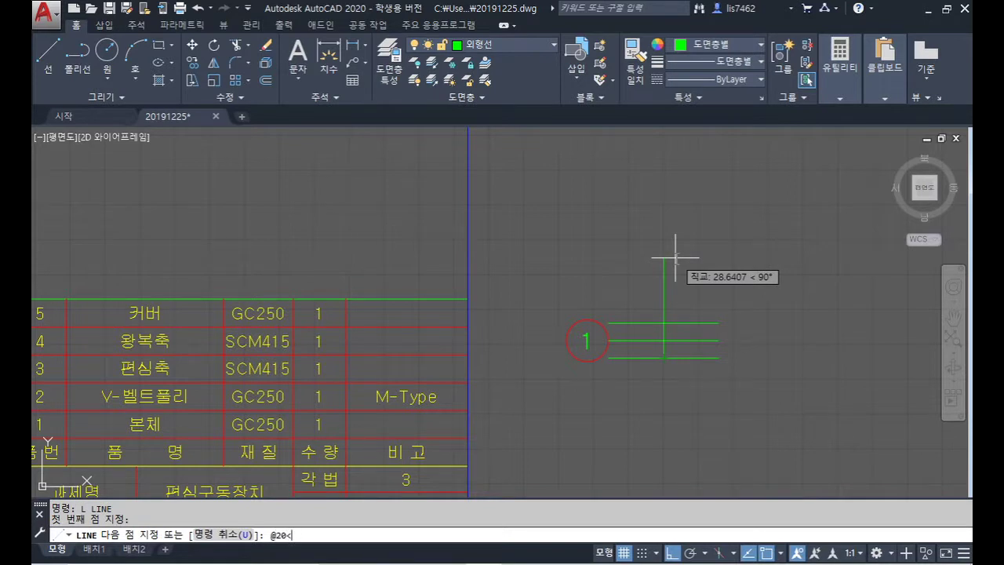
{"action": "key", "text": "Return"}
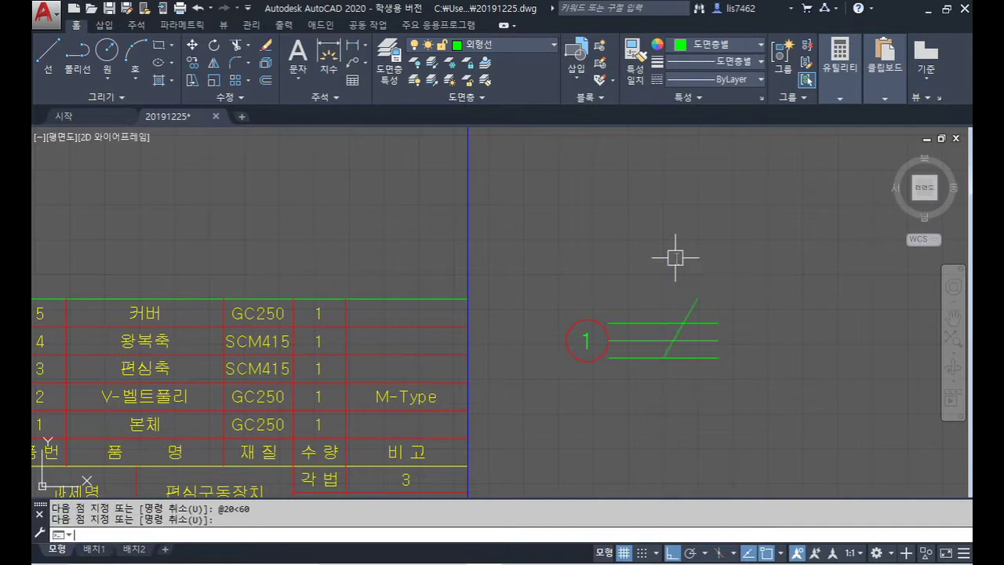
{"action": "type", "text": "MI"}
{"action": "key", "text": "Return"}
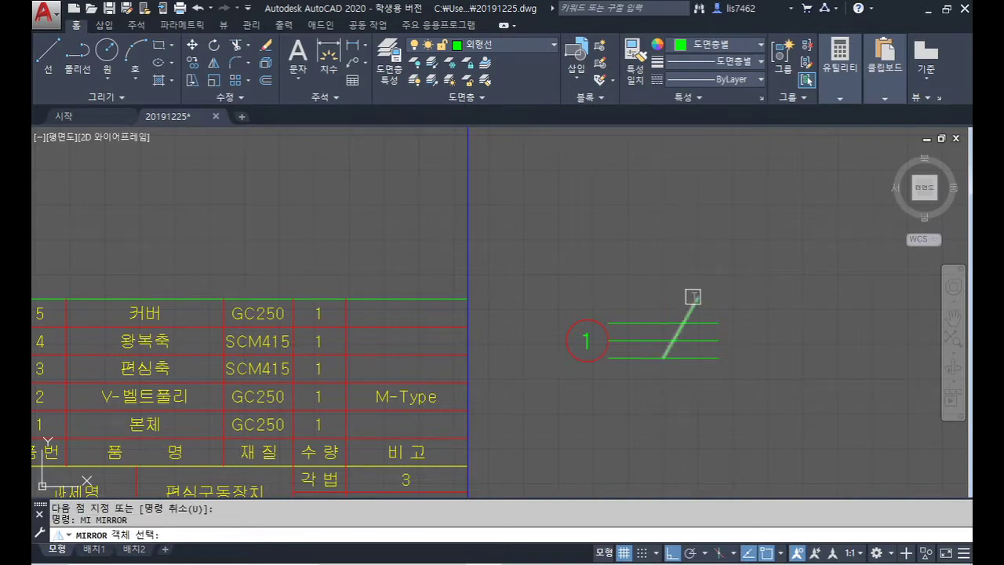
{"action": "left_click", "coordinate": [690, 295]}
{"action": "key", "text": "Return"}
{"action": "left_click", "coordinate": [664, 358]}
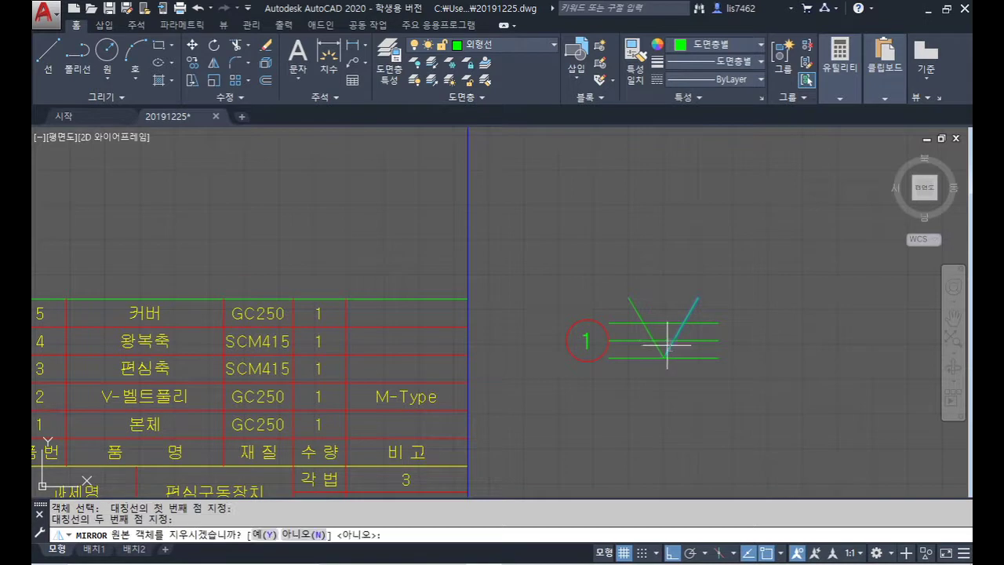
{"action": "left_click", "coordinate": [664, 322]}
{"action": "type", "text": "ㅜ"}
{"action": "key", "text": "Return"}
Step: Trim the V legs and middle line, then erase the top and bottom guide lines
{"action": "type", "text": "tr"}
{"action": "key", "text": "Return"}
{"action": "left_click", "coordinate": [691, 311]}
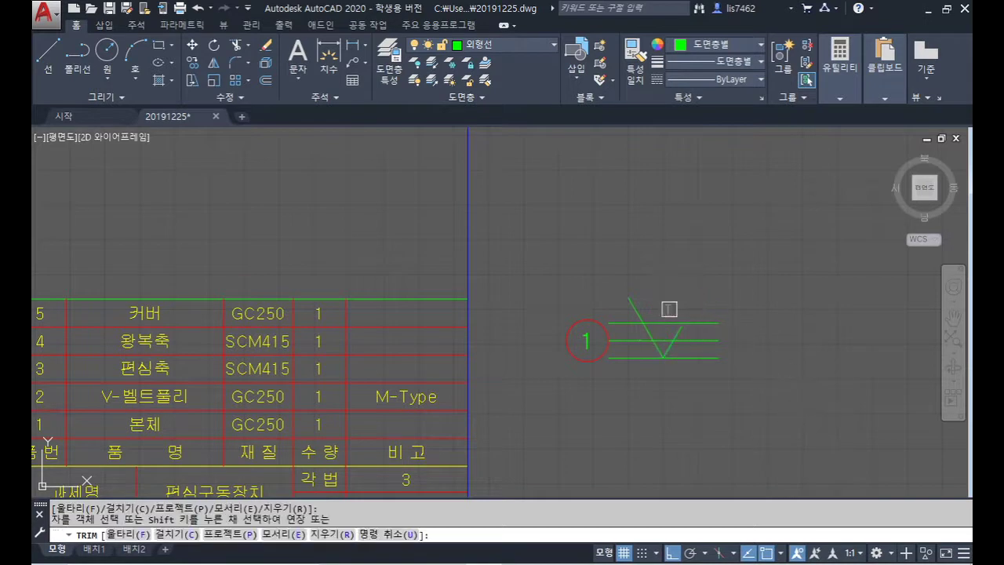
{"action": "left_click", "coordinate": [639, 314]}
{"action": "left_click", "coordinate": [631, 340]}
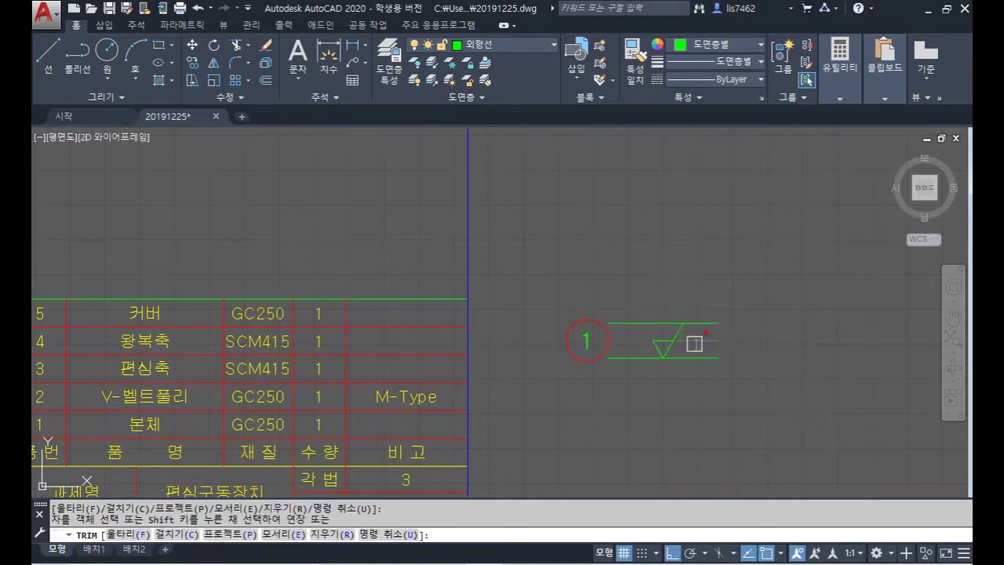
{"action": "left_click", "coordinate": [695, 340]}
{"action": "left_click", "coordinate": [731, 358]}
{"action": "key", "text": "Escape"}
{"action": "key", "text": "Delete"}
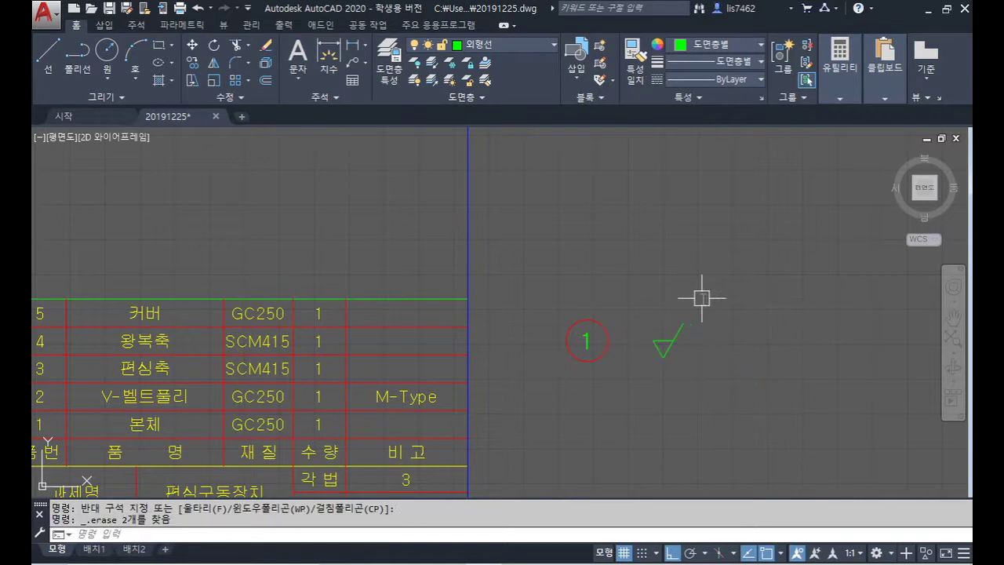
{"action": "type", "text": "m"}
{"action": "key", "text": "Return"}
{"action": "left_click", "coordinate": [630, 291]}
Step: Copy the checkmark symbol 12 units to the right with CO
{"action": "key", "text": "Return"}
{"action": "left_click", "coordinate": [711, 364]}
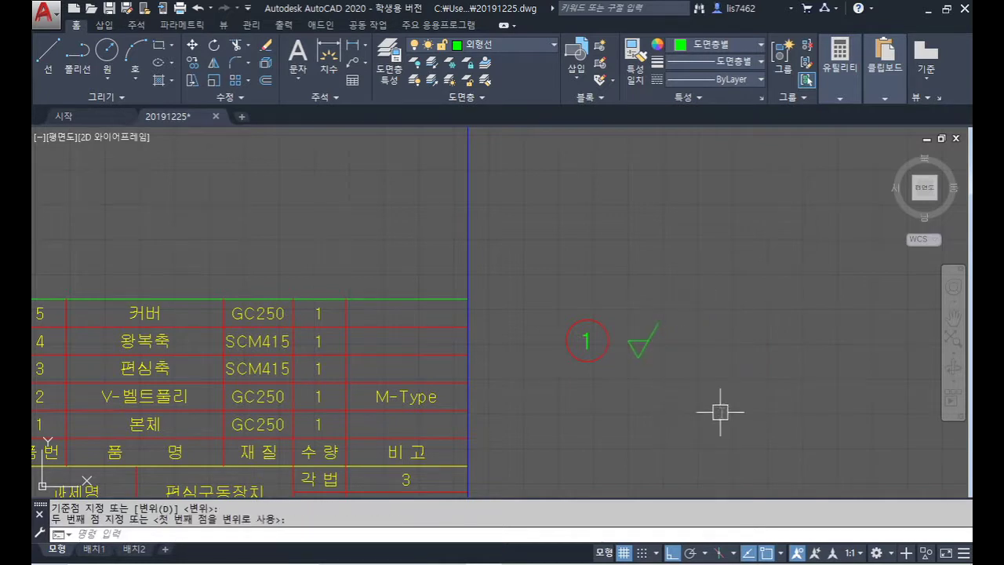
{"action": "type", "text": "co"}
{"action": "key", "text": "Return"}
{"action": "left_click", "coordinate": [681, 375]}
{"action": "left_click", "coordinate": [631, 322]}
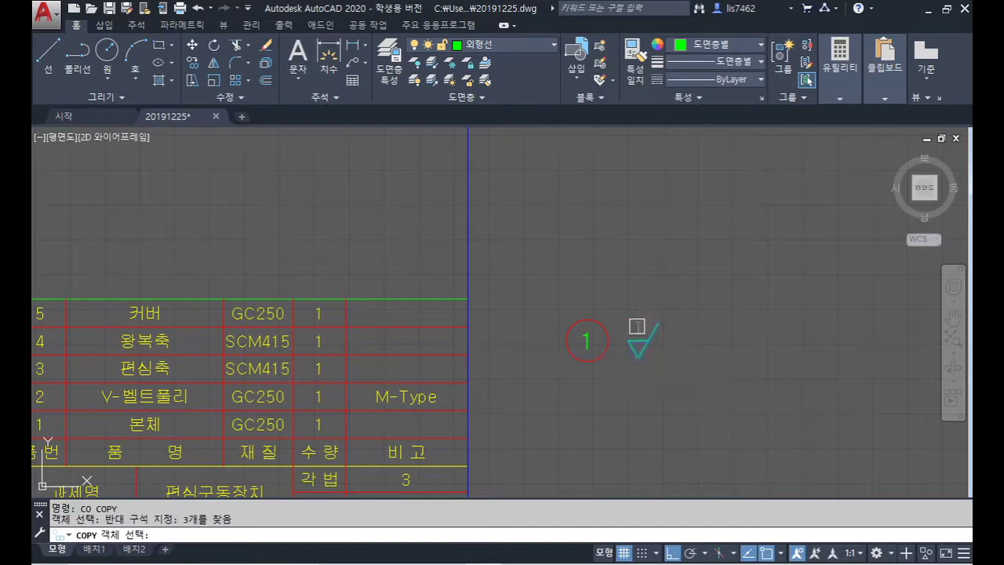
{"action": "key", "text": "Return"}
{"action": "left_click", "coordinate": [667, 374]}
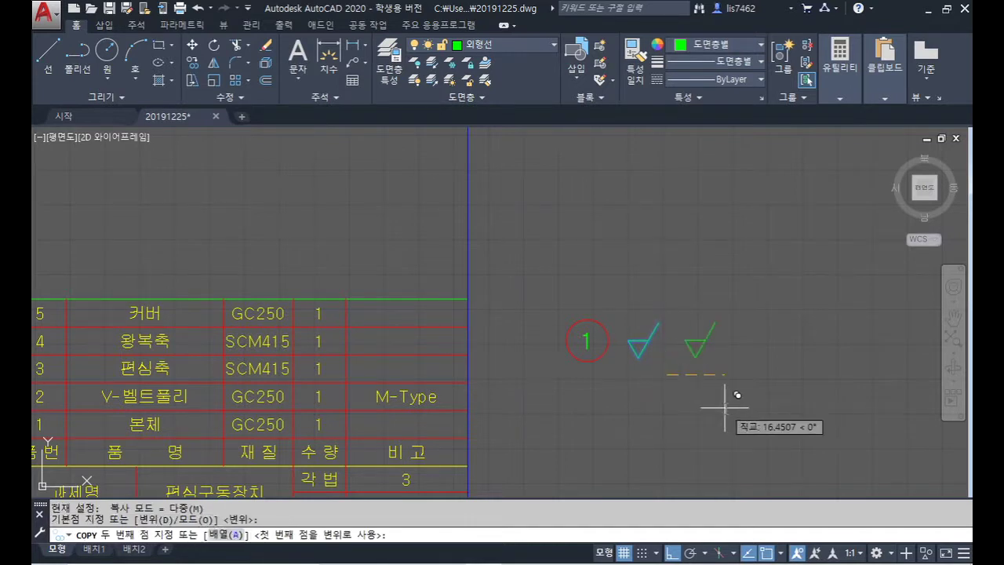
{"action": "type", "text": "12"}
{"action": "key", "text": "Return"}
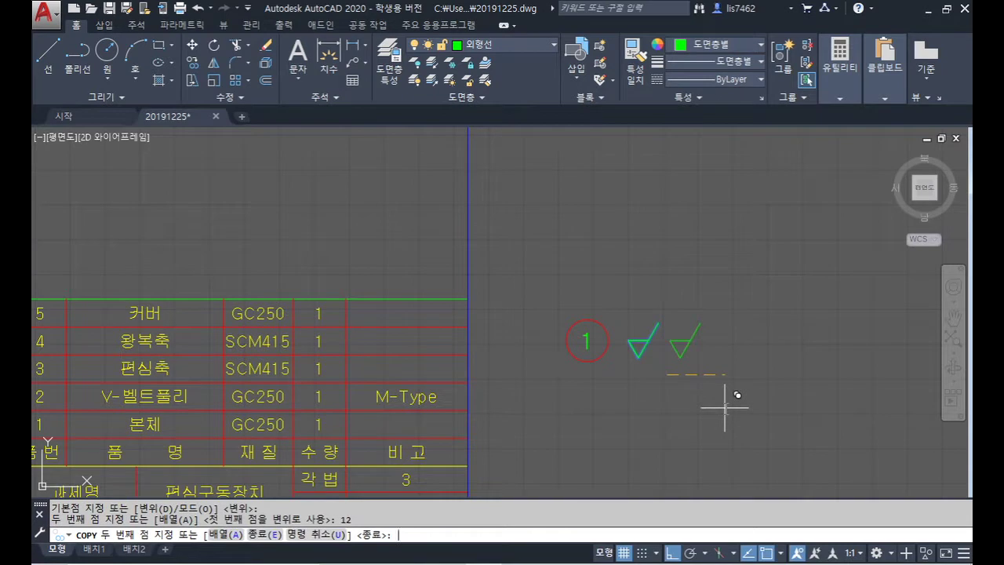
{"action": "key", "text": "Return"}
{"action": "type", "text": "dt"}
{"action": "key", "text": "Return"}
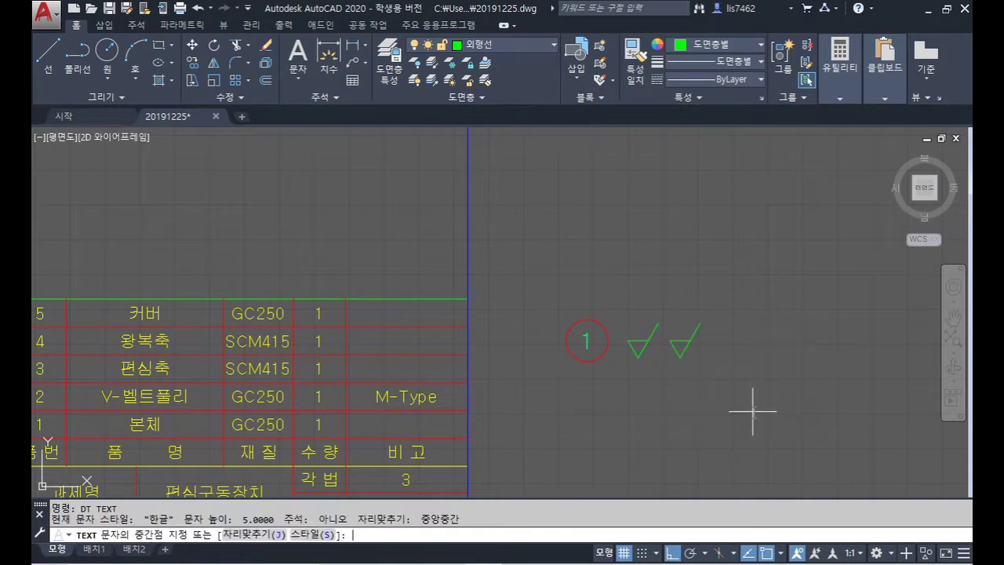
Step: Place a height-5 '(' between the two checkmarks
{"action": "scroll", "coordinate": [661, 361], "scroll_direction": "up", "scroll_amount": 5}
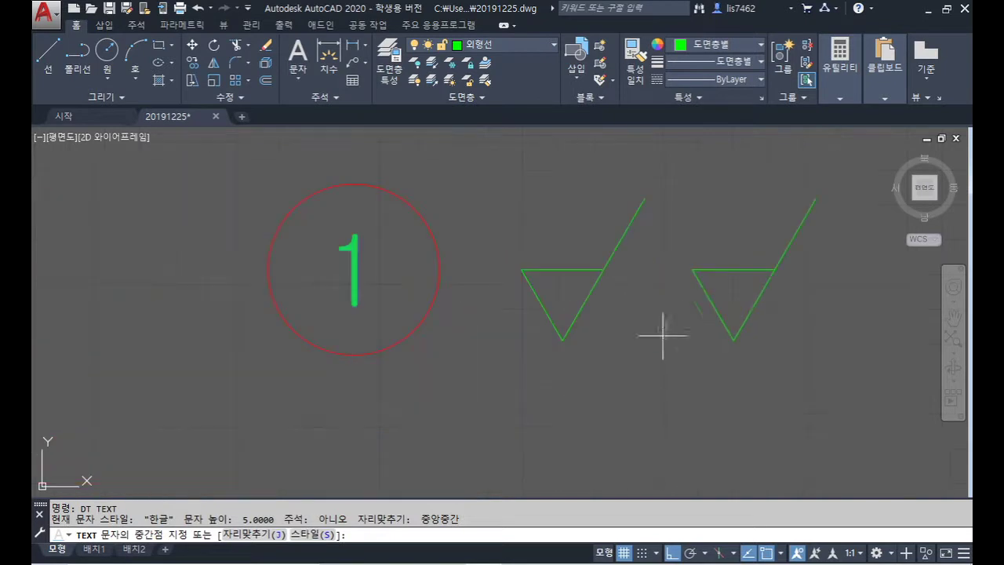
{"action": "left_click", "coordinate": [656, 272]}
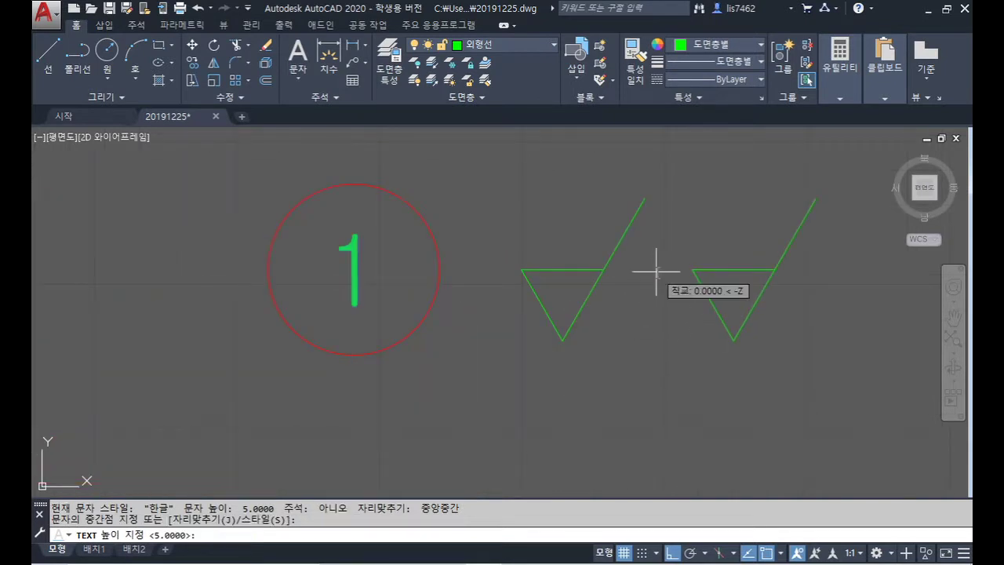
{"action": "key", "text": "Return"}
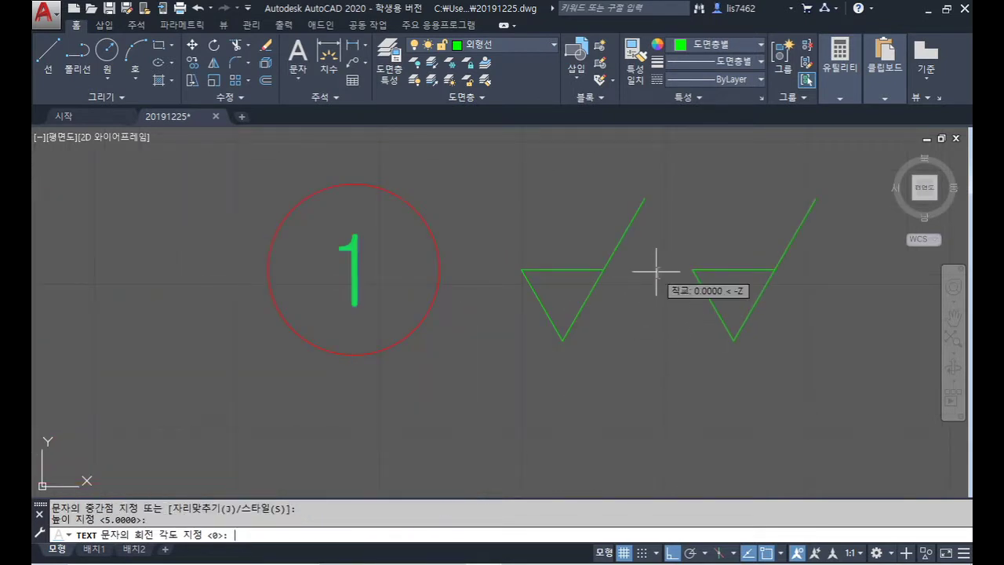
{"action": "key", "text": "Return"}
{"action": "type", "text": "("}
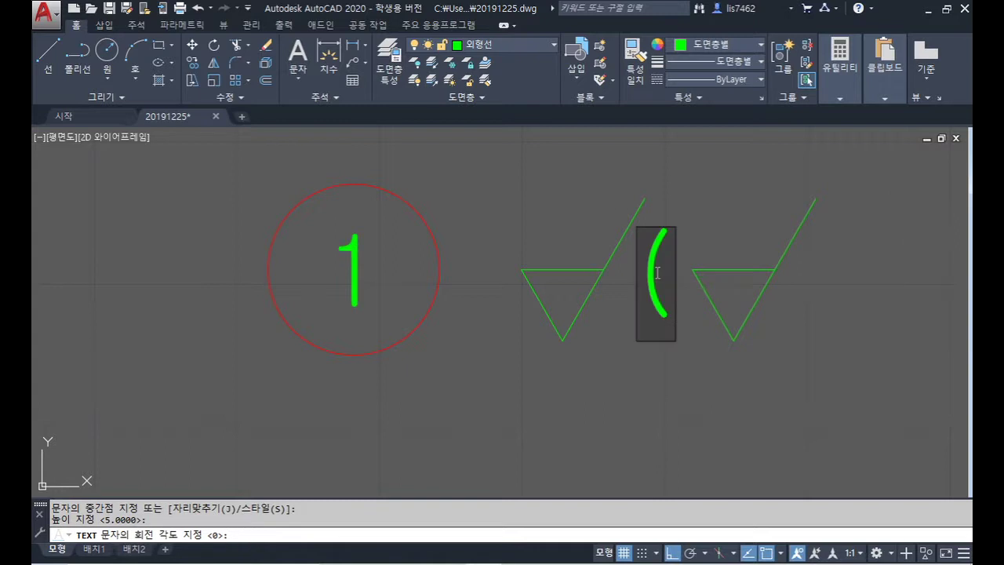
{"action": "key", "text": "Return"}
{"action": "key", "text": "Return"}
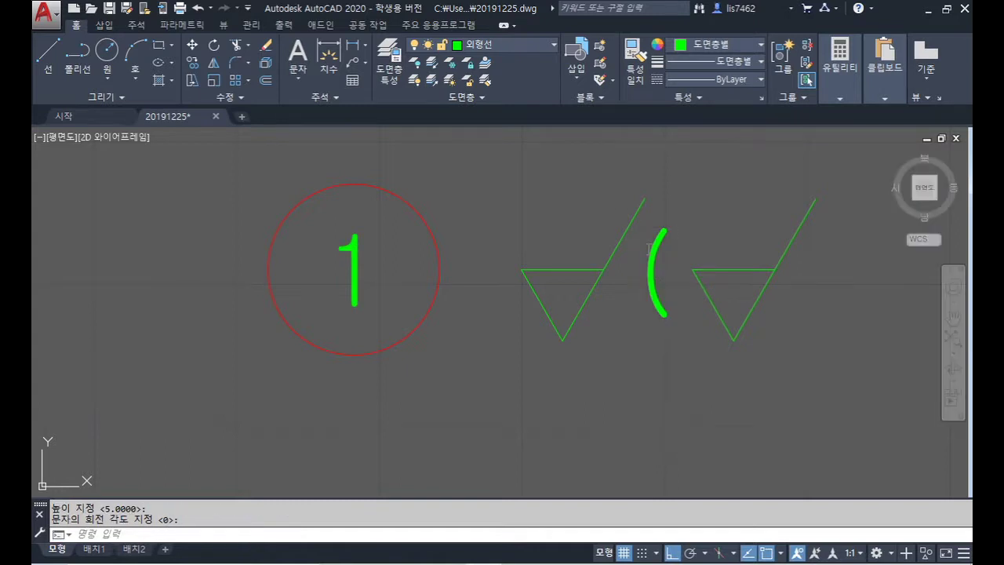
{"action": "scroll", "coordinate": [682, 274], "scroll_direction": "down", "scroll_amount": 2}
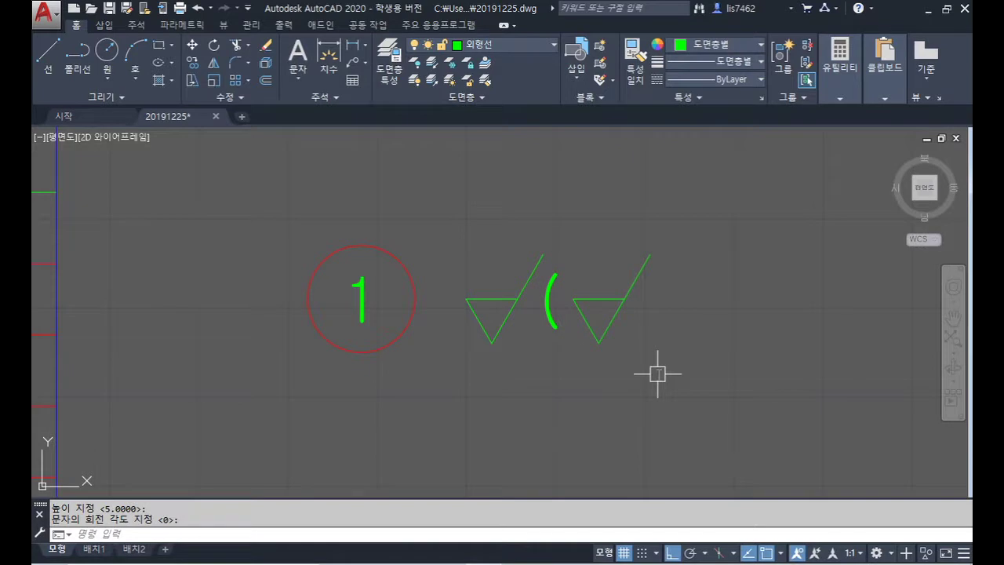
Step: Add a bottom-centre justified 'W' above the second checkmark at height 5
{"action": "type", "text": "dt"}
{"action": "key", "text": "Return"}
{"action": "type", "text": "j"}
{"action": "key", "text": "Return"}
{"action": "type", "text": "m"}
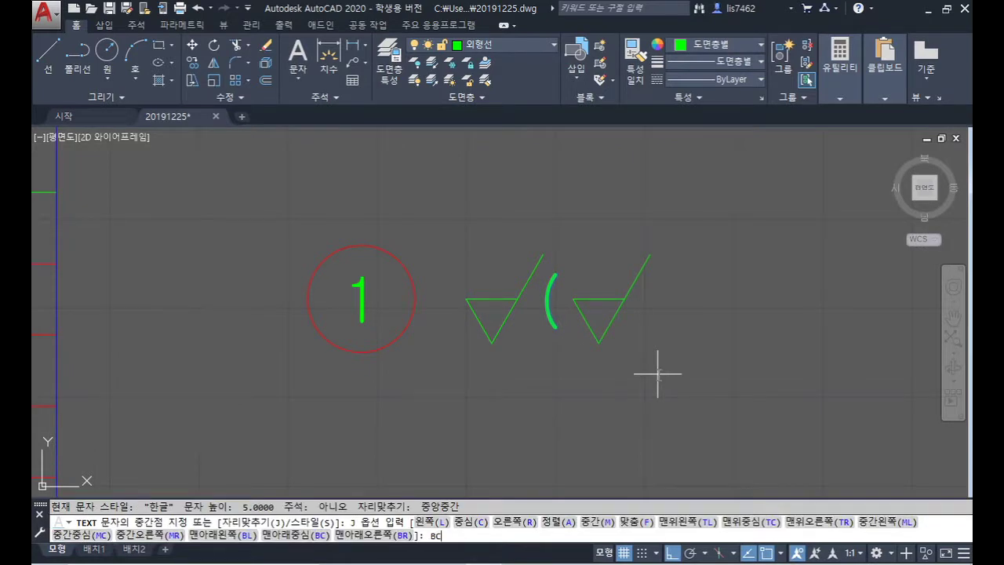
{"action": "key", "text": "Return"}
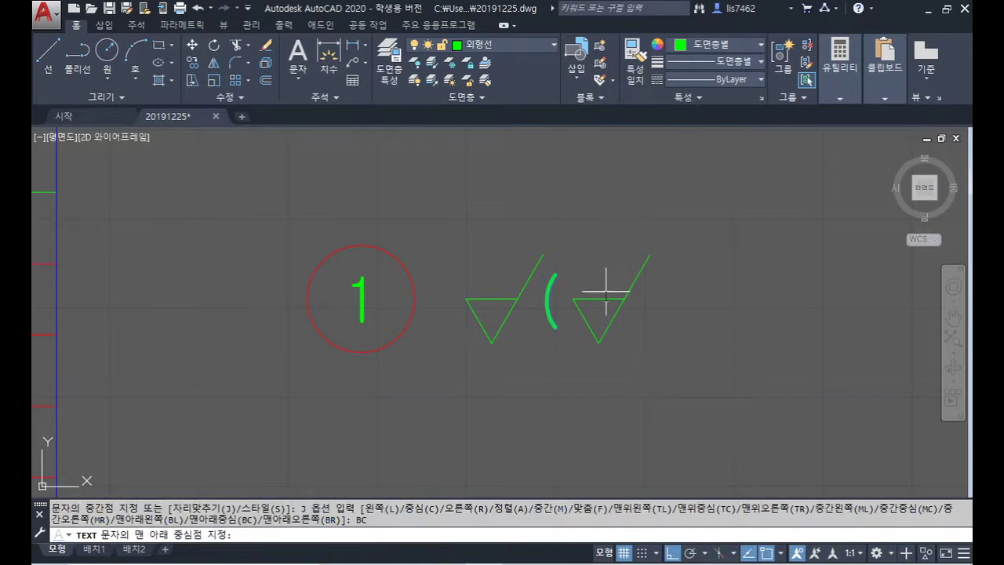
{"action": "left_click", "coordinate": [598, 298]}
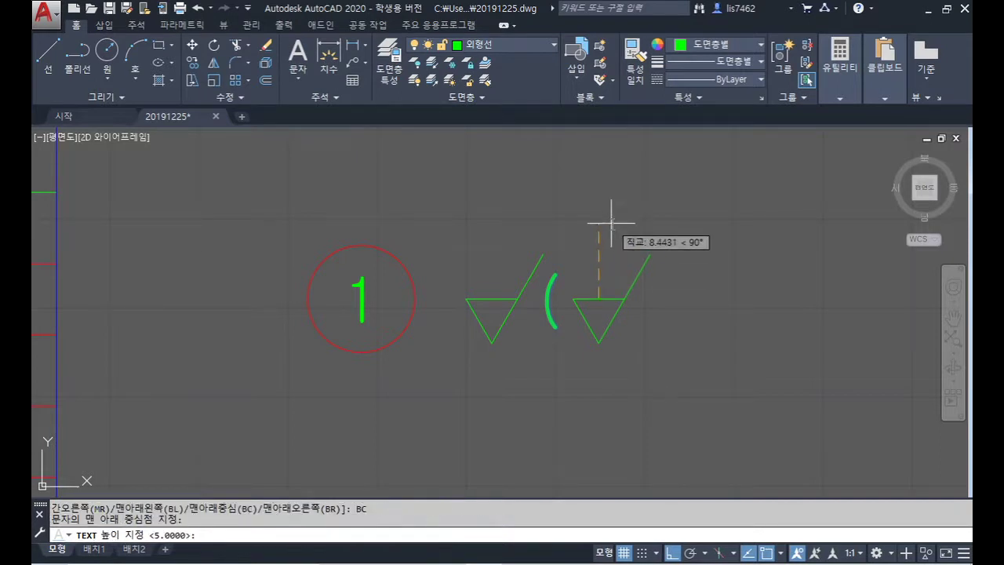
{"action": "key", "text": "Return"}
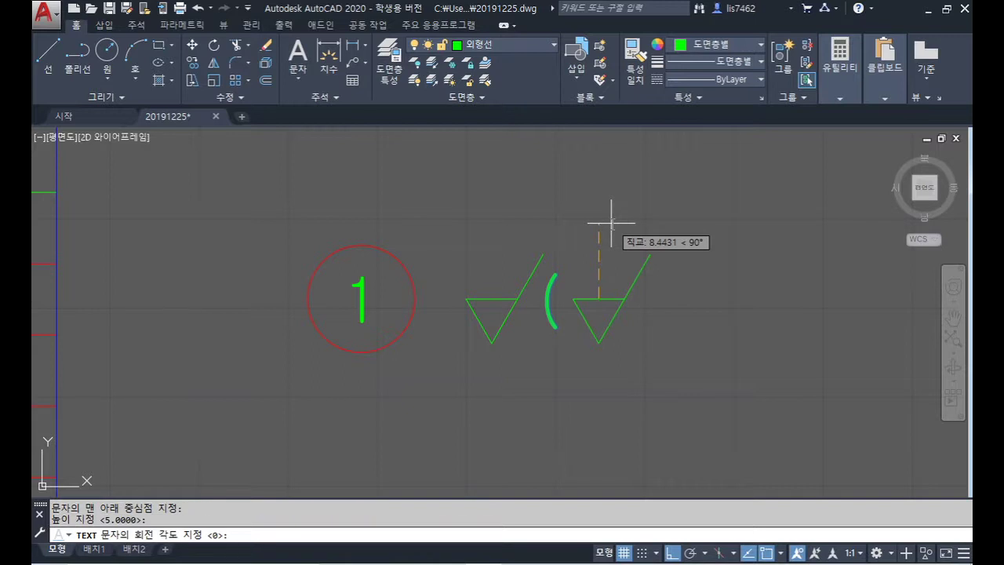
{"action": "key", "text": "Return"}
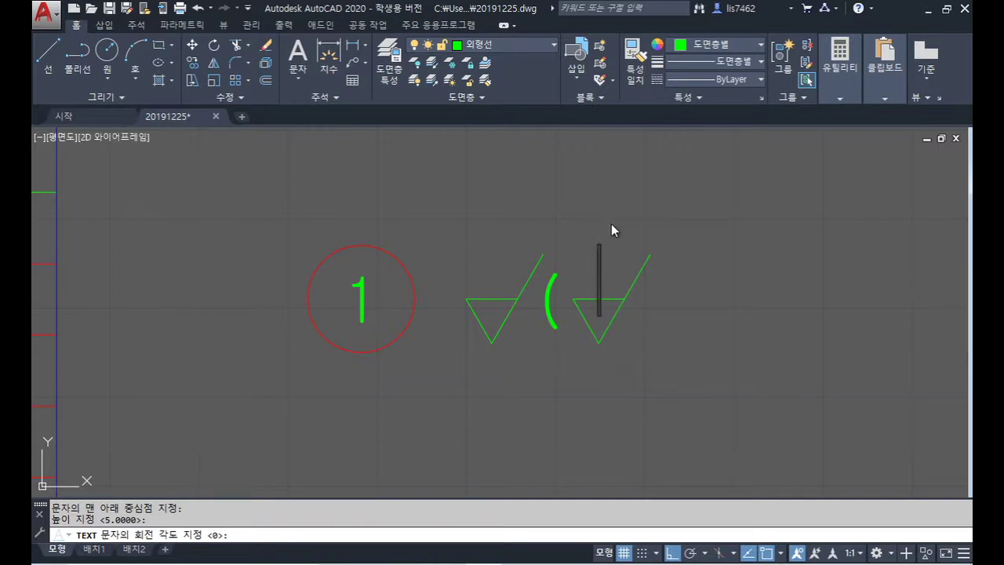
{"action": "type", "text": "W"}
{"action": "key", "text": "Return"}
{"action": "key", "text": "Return"}
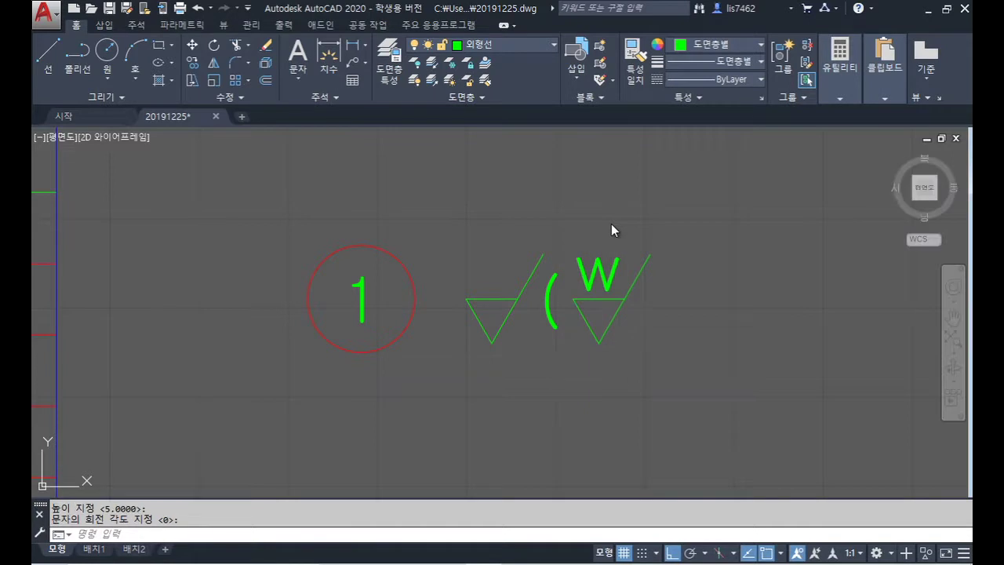
{"action": "scroll", "coordinate": [670, 305], "scroll_direction": "down", "scroll_amount": 2}
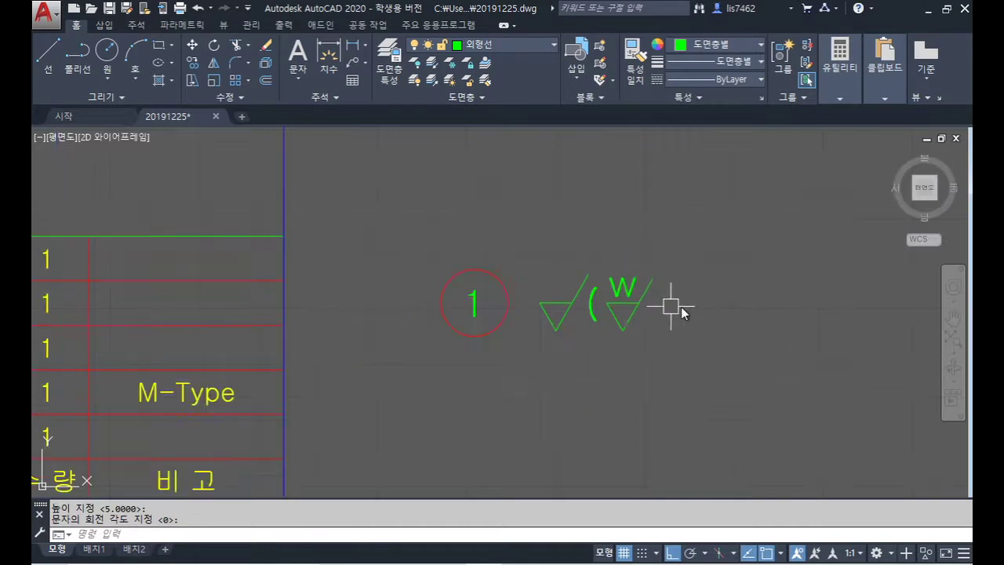
{"action": "middle_click_drag", "start_coordinate": [639, 304], "coordinate": [582, 304]}
Step: Copy the parenthesis and W symbol twice, at displacements 12 and 24
{"action": "type", "text": "co"}
{"action": "key", "text": "Return"}
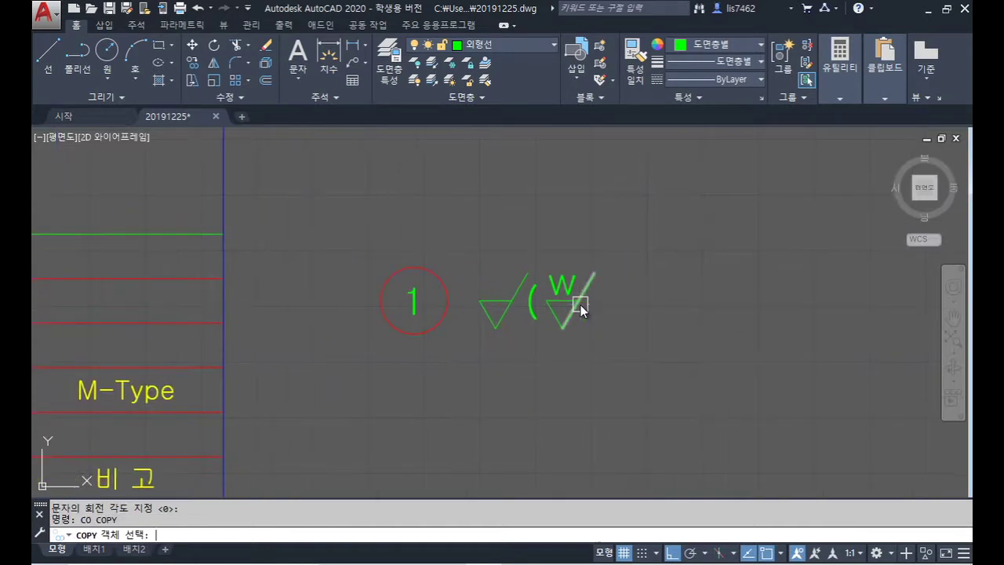
{"action": "left_click", "coordinate": [636, 348]}
{"action": "left_click", "coordinate": [542, 271]}
{"action": "key", "text": "Return"}
{"action": "left_click", "coordinate": [584, 364]}
{"action": "type", "text": "12"}
{"action": "key", "text": "Return"}
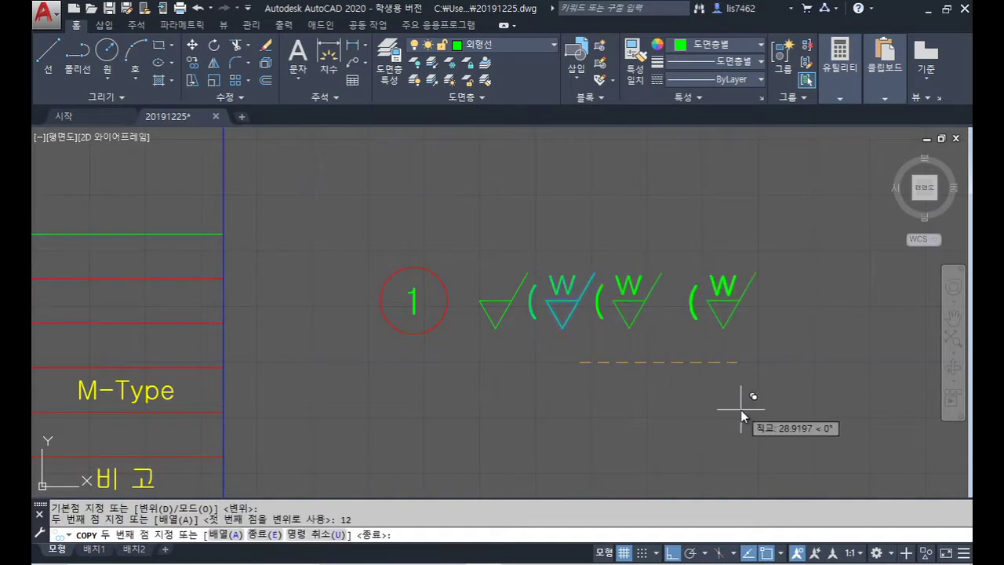
{"action": "type", "text": "24"}
{"action": "key", "text": "Return"}
{"action": "key", "text": "Return"}
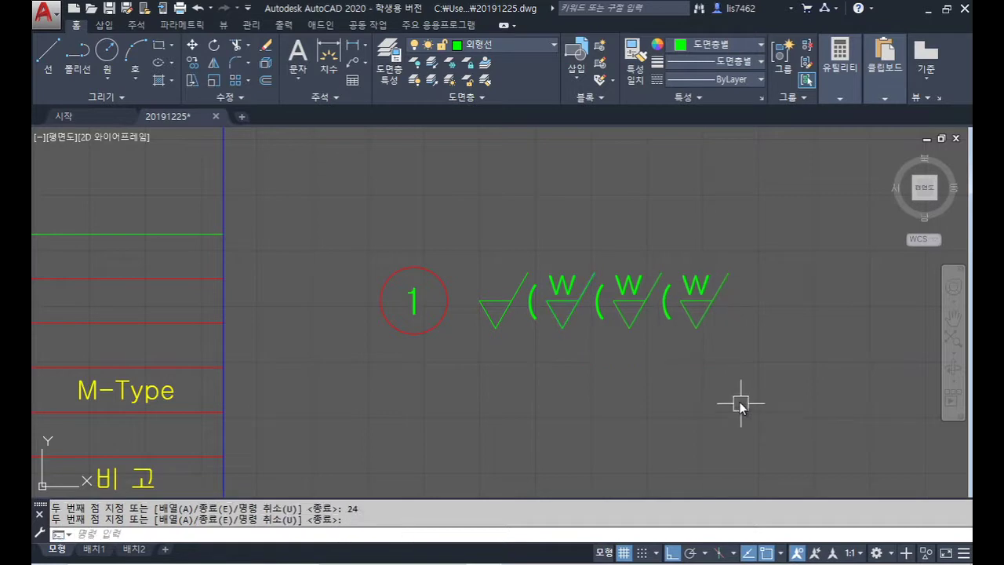
Step: Copy a parenthesis to the end of the row
{"action": "key", "text": "Return"}
{"action": "left_click", "coordinate": [669, 324]}
{"action": "key", "text": "Return"}
{"action": "left_click", "coordinate": [678, 374]}
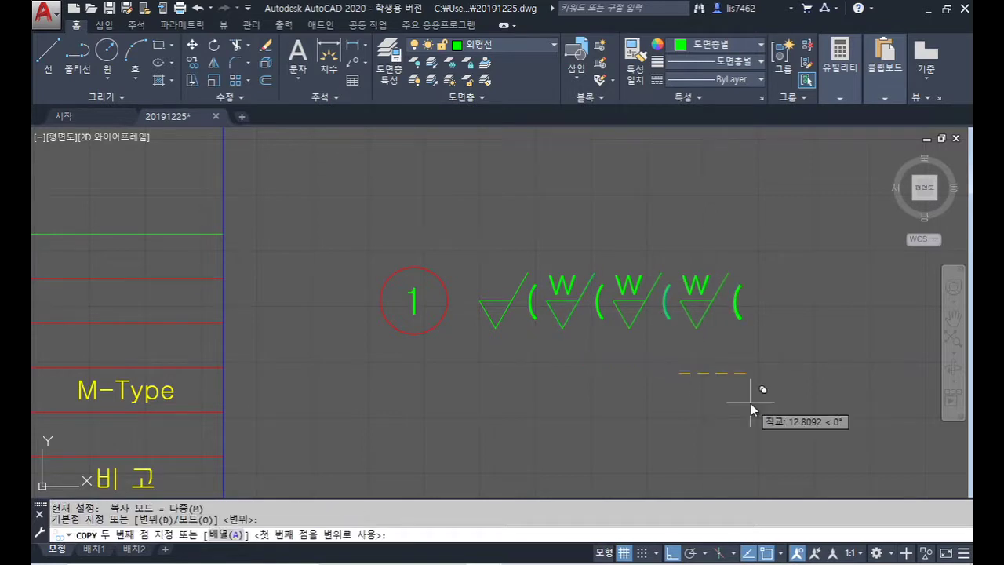
{"action": "left_click", "coordinate": [751, 404]}
{"action": "key", "text": "Return"}
{"action": "left_click", "coordinate": [742, 316]}
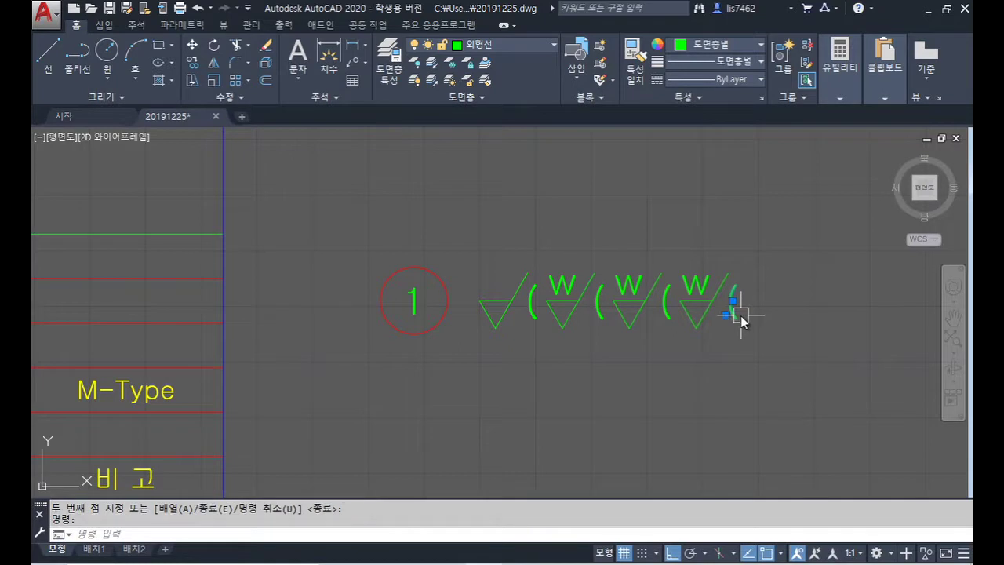
Step: Change the last parenthesis to ')' and the two inner parentheses to commas
{"action": "double_click", "coordinate": [734, 308]}
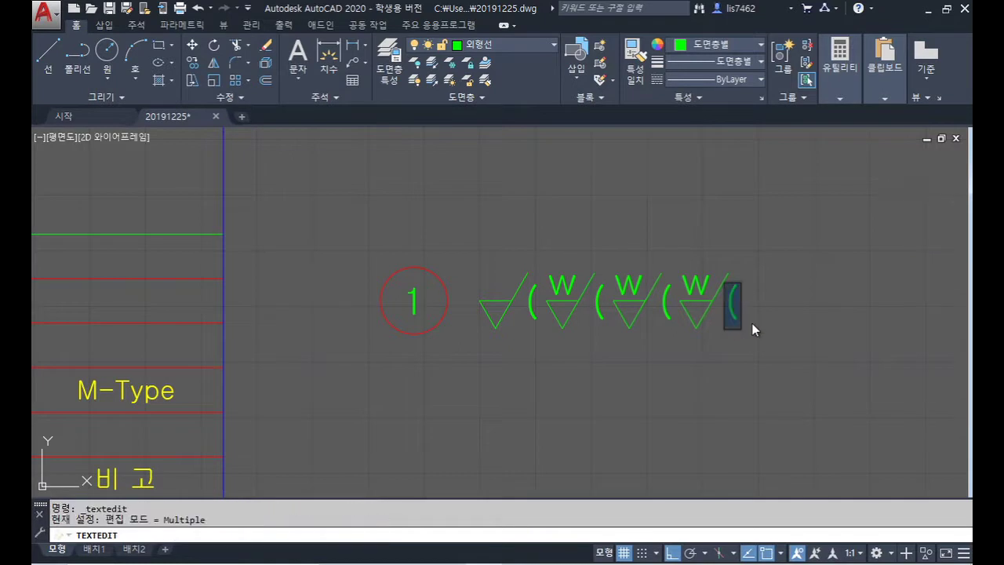
{"action": "type", "text": ")"}
{"action": "left_click", "coordinate": [808, 407]}
{"action": "left_click", "coordinate": [665, 307]}
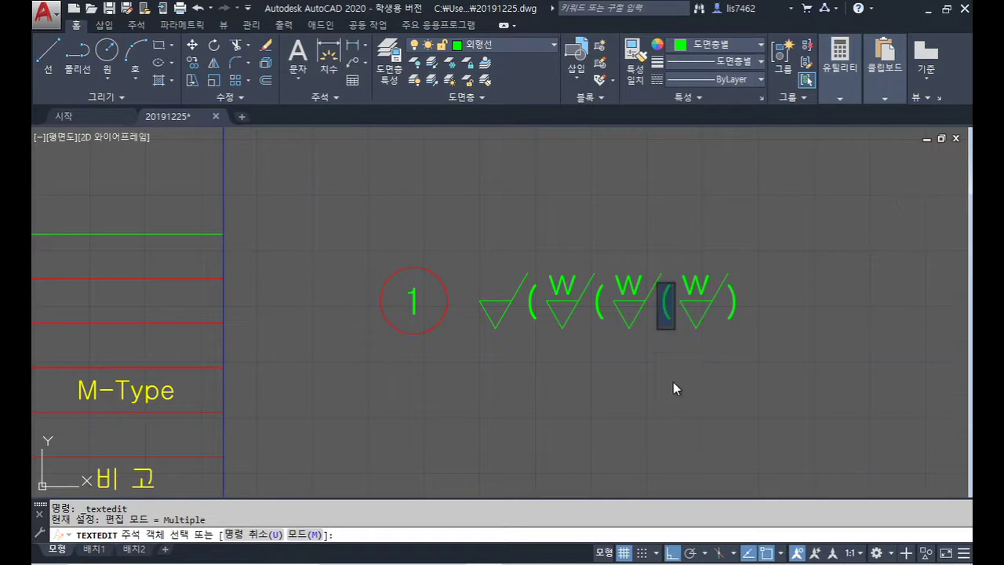
{"action": "type", "text": ","}
{"action": "left_click", "coordinate": [673, 382]}
{"action": "left_click", "coordinate": [601, 310]}
{"action": "type", "text": ","}
{"action": "left_click", "coordinate": [645, 365]}
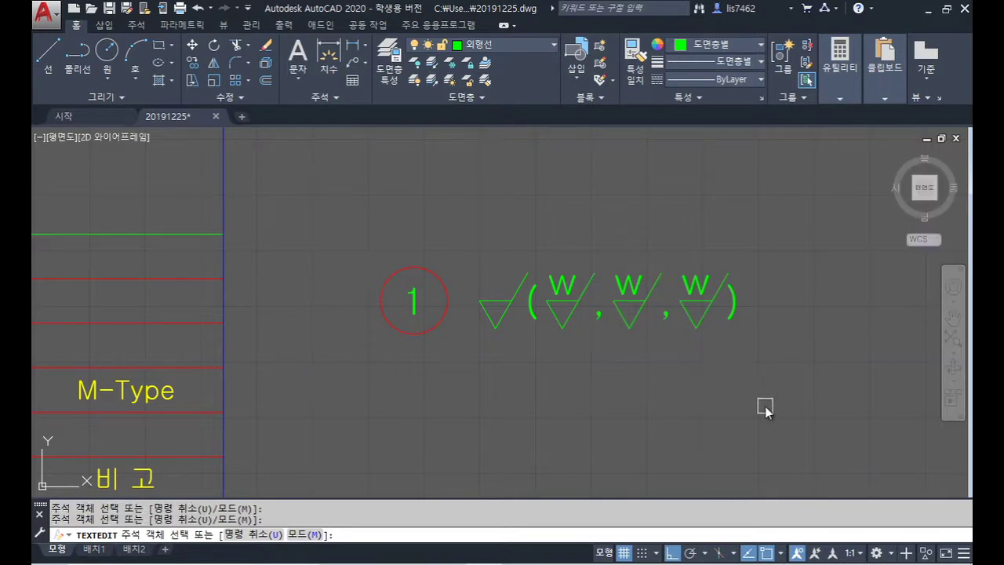
Step: Relabel the second and third W marks as x and y
{"action": "left_click", "coordinate": [630, 286]}
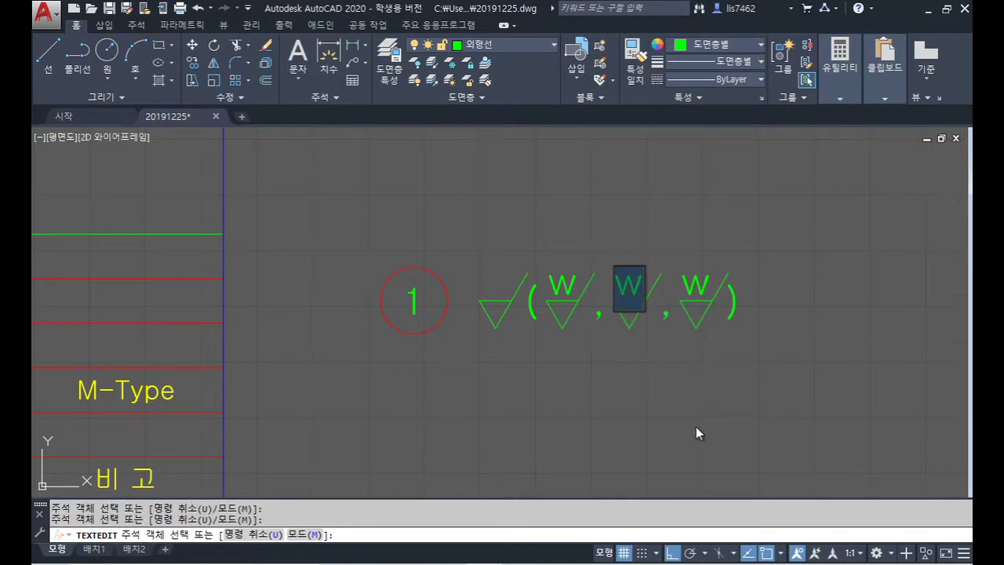
{"action": "type", "text": "x"}
{"action": "left_click", "coordinate": [698, 404]}
{"action": "left_click", "coordinate": [696, 288]}
{"action": "type", "text": "y"}
{"action": "left_click", "coordinate": [742, 424]}
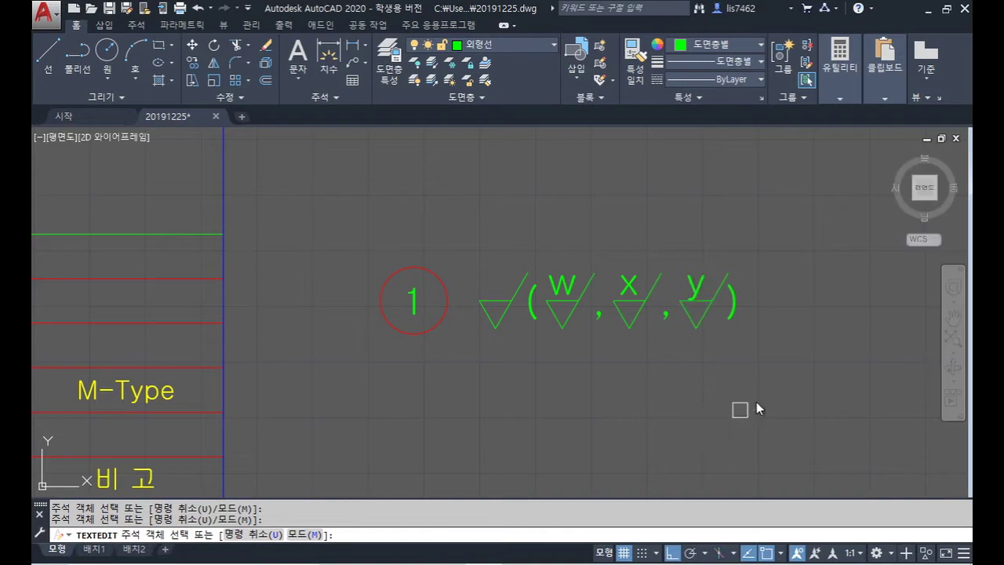
{"action": "key", "text": "Return"}
Step: Move the w, x and y letters slightly higher above their triangle marks
{"action": "scroll", "coordinate": [703, 299], "scroll_direction": "up", "scroll_amount": 6}
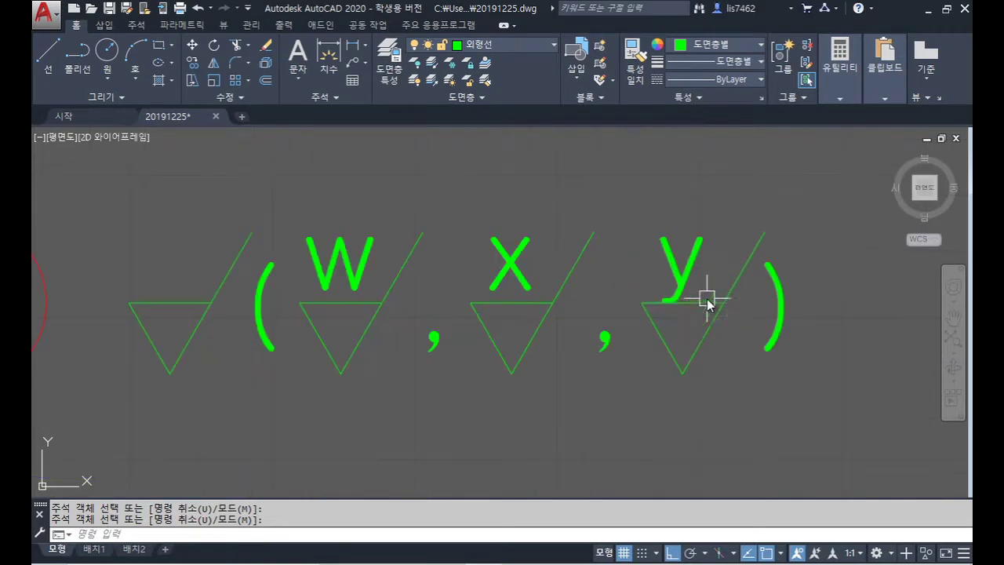
{"action": "type", "text": "m"}
{"action": "key", "text": "Return"}
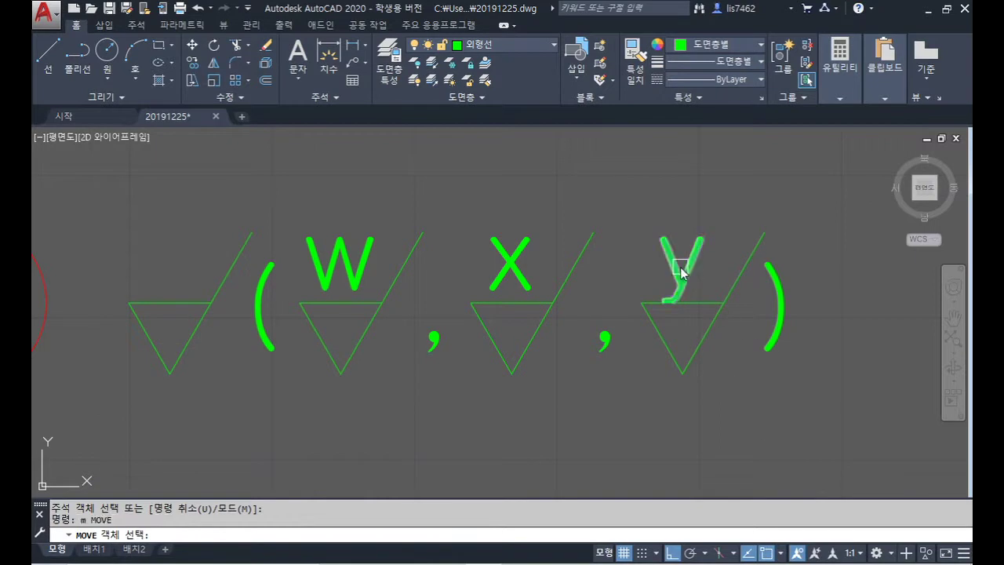
{"action": "left_click", "coordinate": [681, 271]}
{"action": "left_click", "coordinate": [525, 262]}
{"action": "left_click", "coordinate": [345, 265]}
{"action": "key", "text": "Return"}
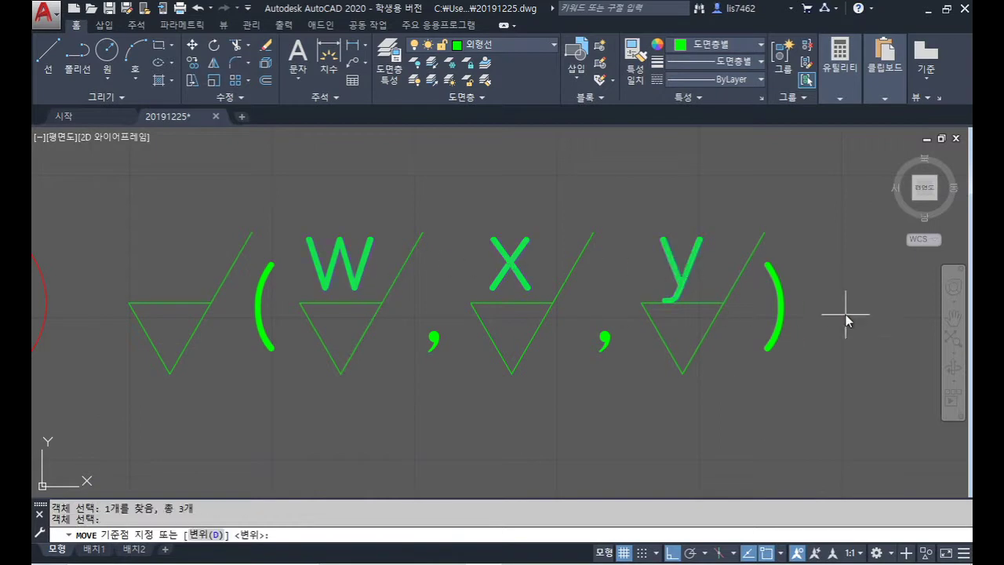
{"action": "left_click", "coordinate": [852, 284]}
{"action": "left_click", "coordinate": [848, 278]}
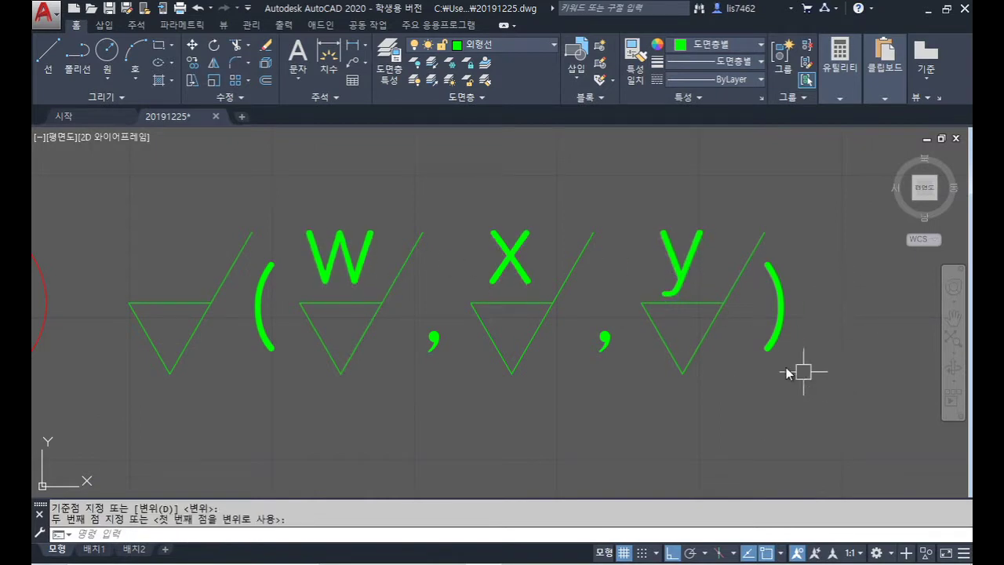
{"action": "scroll", "coordinate": [789, 374], "scroll_direction": "down", "scroll_amount": 2}
{"action": "middle_click_drag", "start_coordinate": [769, 377], "coordinate": [789, 335]}
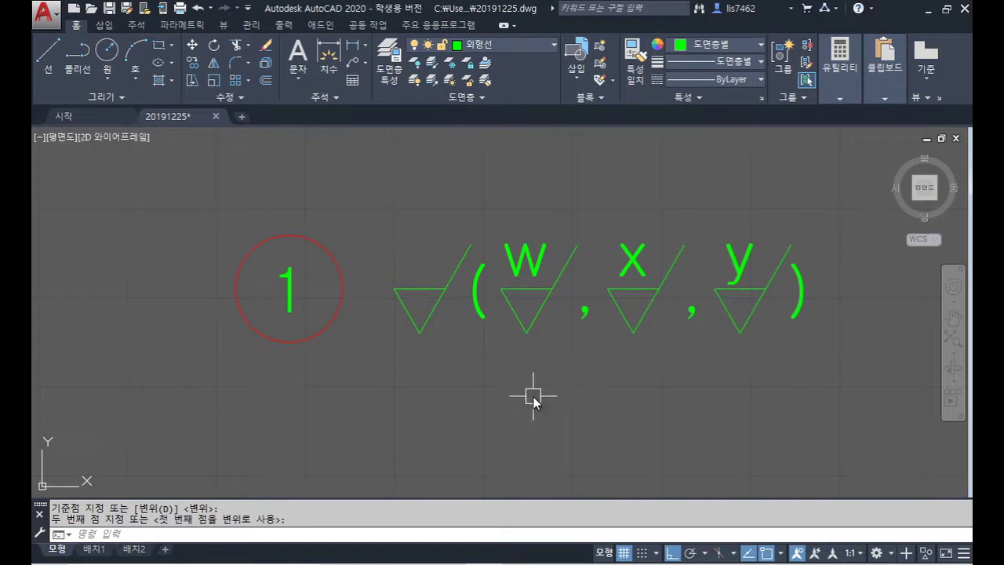
Step: Inscribe a Tan-Tan-Tan circle touching the first triangle's three edges
{"action": "left_click", "coordinate": [107, 77]}
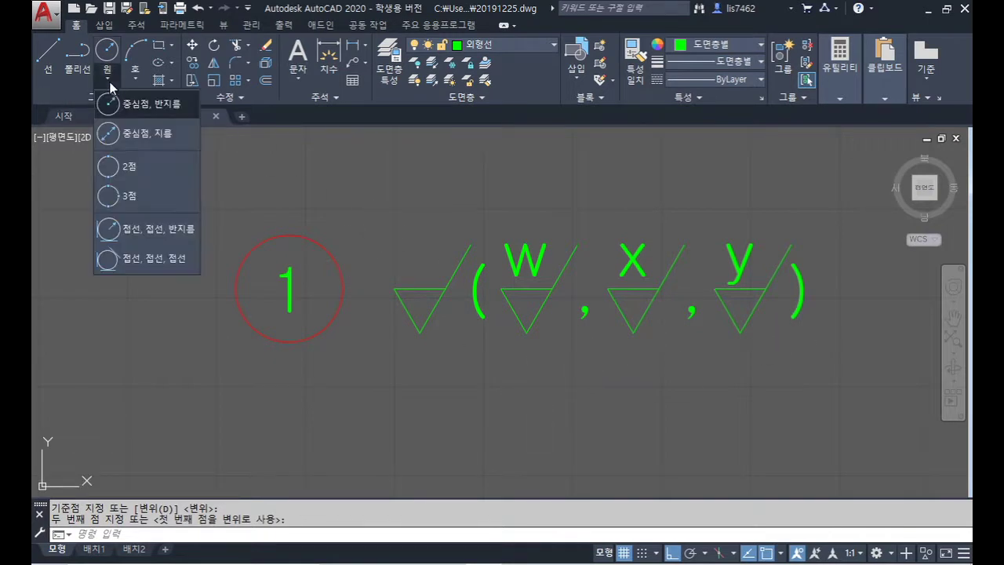
{"action": "left_click", "coordinate": [414, 285]}
{"action": "left_click", "coordinate": [407, 309]}
{"action": "left_click", "coordinate": [431, 310]}
Step: Delete the first triangle's top edge
{"action": "scroll", "coordinate": [447, 293], "scroll_direction": "up", "scroll_amount": 3}
{"action": "left_click", "coordinate": [440, 289]}
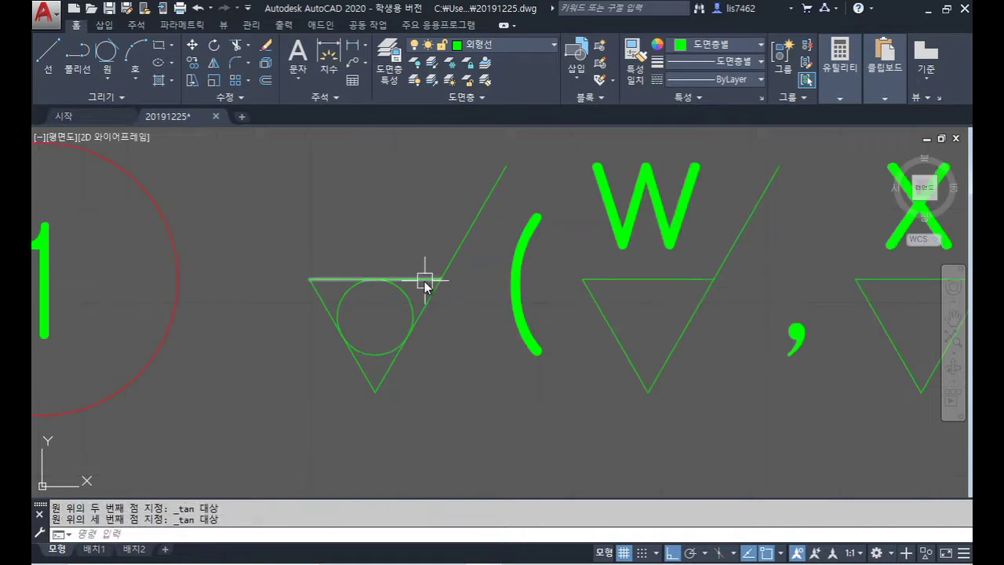
{"action": "key", "text": "Delete"}
{"action": "scroll", "coordinate": [502, 361], "scroll_direction": "down", "scroll_amount": 5}
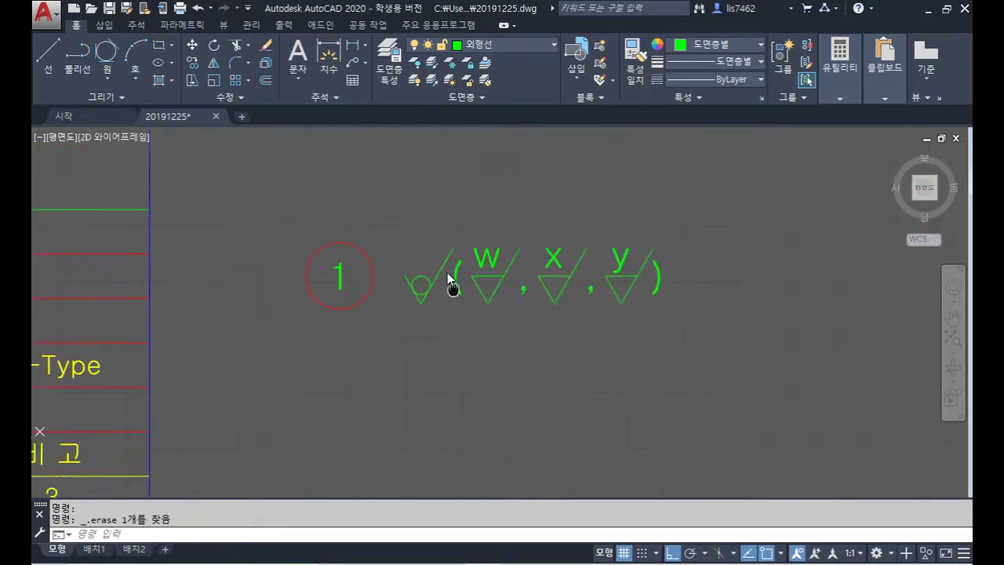
{"action": "middle_click_drag", "start_coordinate": [498, 334], "coordinate": [462, 274]}
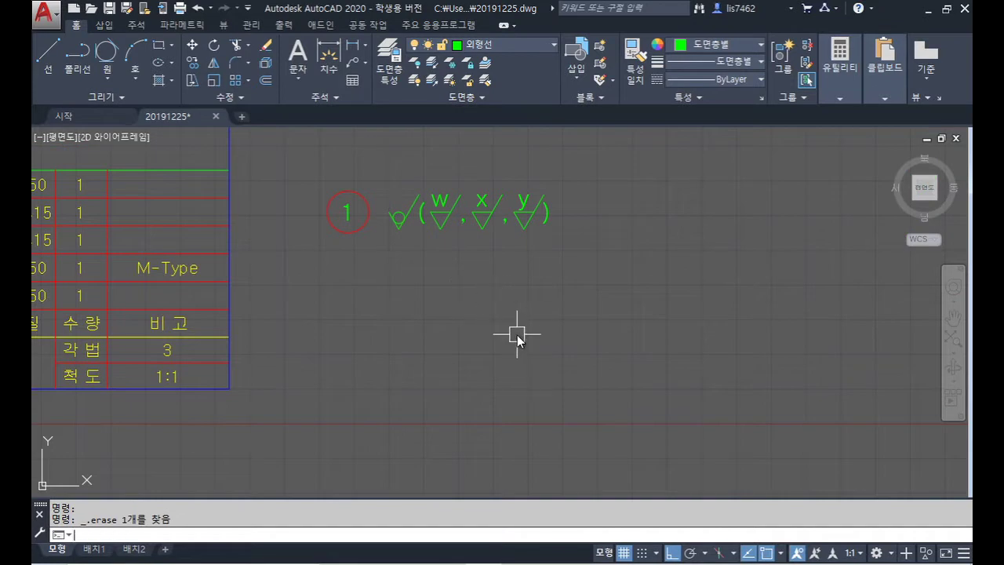
Step: Draw an 8-sided polygon inscribed in a circle of radius 15 below the legend
{"action": "key", "text": "Return"}
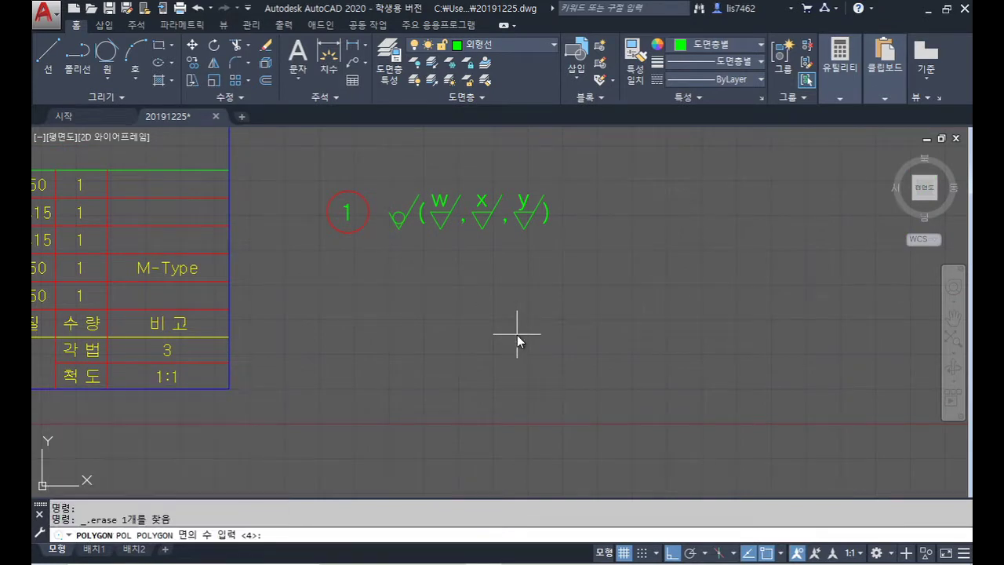
{"action": "type", "text": "8"}
{"action": "key", "text": "Return"}
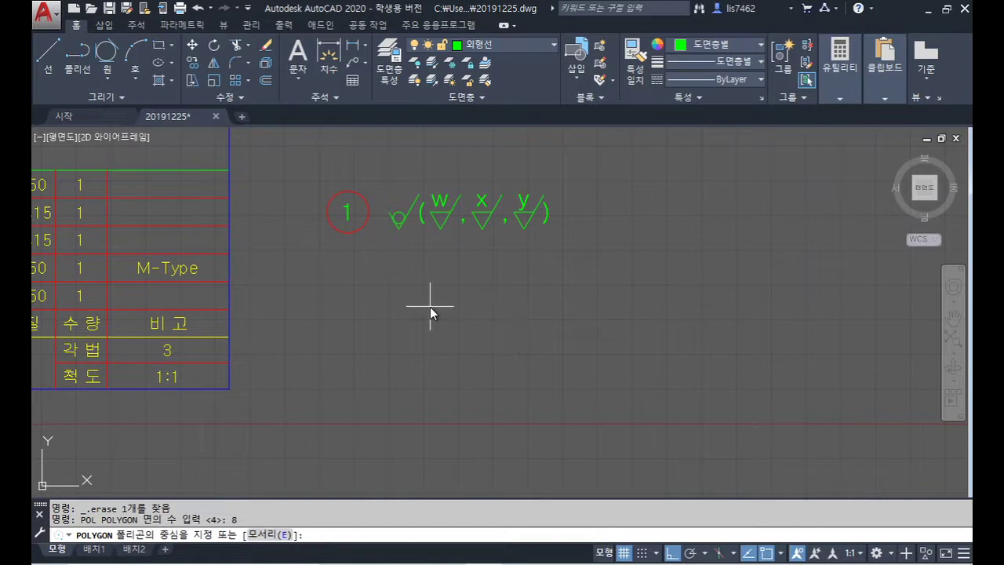
{"action": "left_click", "coordinate": [430, 306]}
{"action": "key", "text": "Return"}
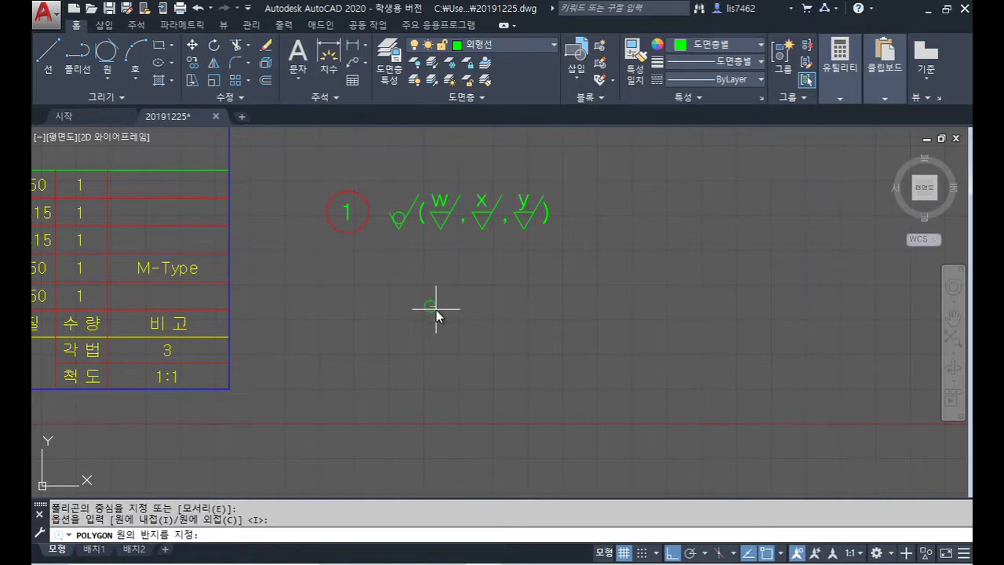
{"action": "type", "text": "15"}
{"action": "key", "text": "Return"}
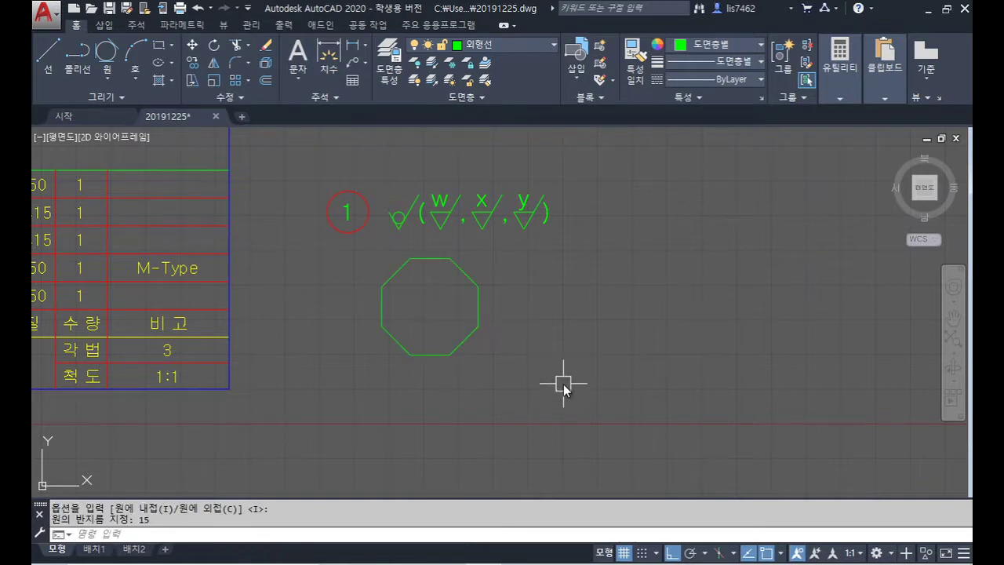
Step: Move the octagon into position beside the parts list
{"action": "type", "text": "m"}
{"action": "key", "text": "Return"}
{"action": "left_click", "coordinate": [473, 336]}
{"action": "key", "text": "Return"}
{"action": "left_click", "coordinate": [554, 336]}
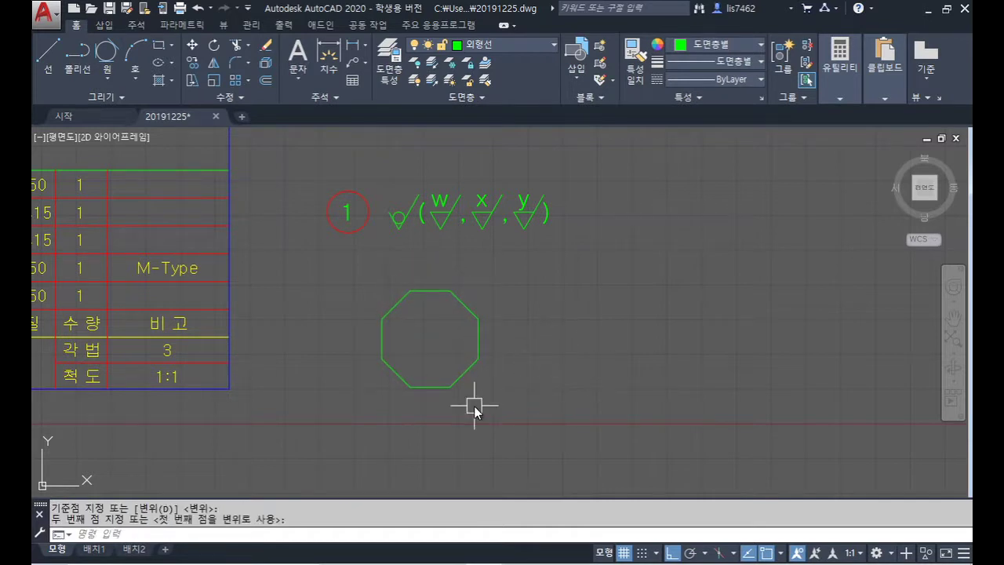
{"action": "left_click", "coordinate": [474, 405]}
Step: Draw a diagonal line between the octagon's opposite left and right vertices
{"action": "type", "text": "l"}
{"action": "key", "text": "Return"}
{"action": "left_click", "coordinate": [382, 359]}
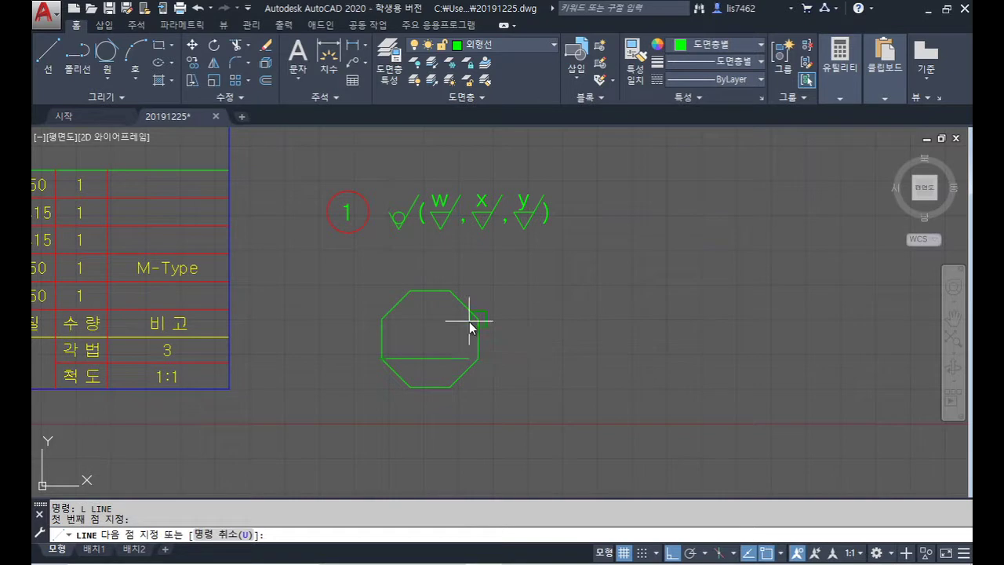
{"action": "left_click", "coordinate": [469, 324]}
{"action": "key", "text": "Return"}
{"action": "type", "text": "cp"}
{"action": "key", "text": "Return"}
{"action": "key", "text": "F8"}
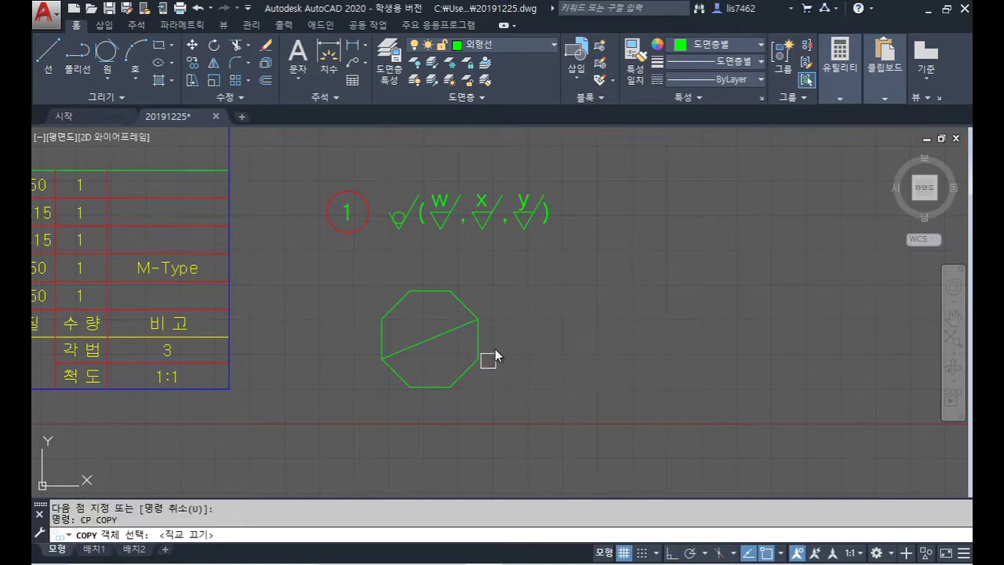
Step: Copy the y roughness mark onto the top of the octagon
{"action": "left_click", "coordinate": [543, 236]}
{"action": "left_click", "coordinate": [511, 188]}
{"action": "key", "text": "Return"}
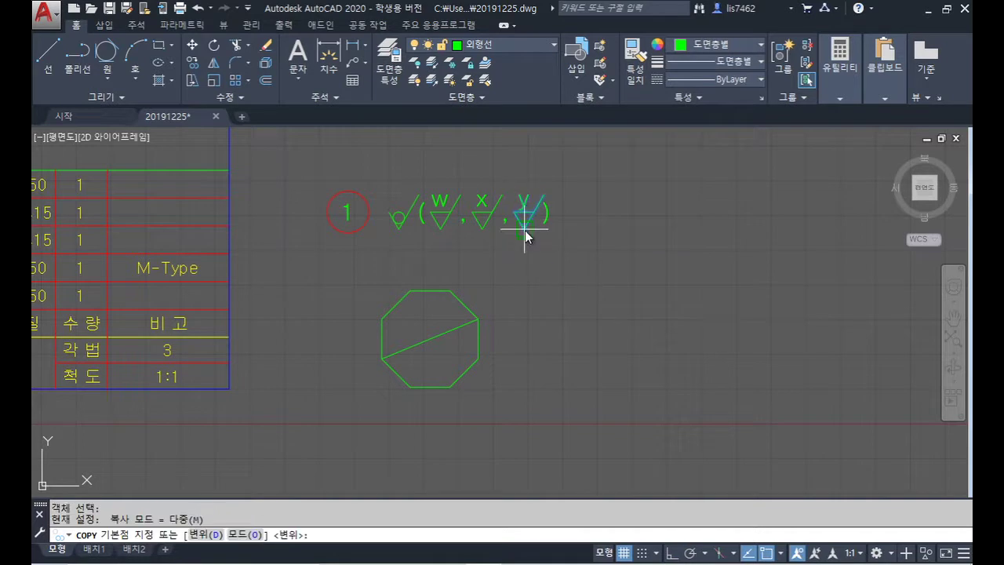
{"action": "left_click", "coordinate": [524, 228]}
{"action": "left_click", "coordinate": [430, 291]}
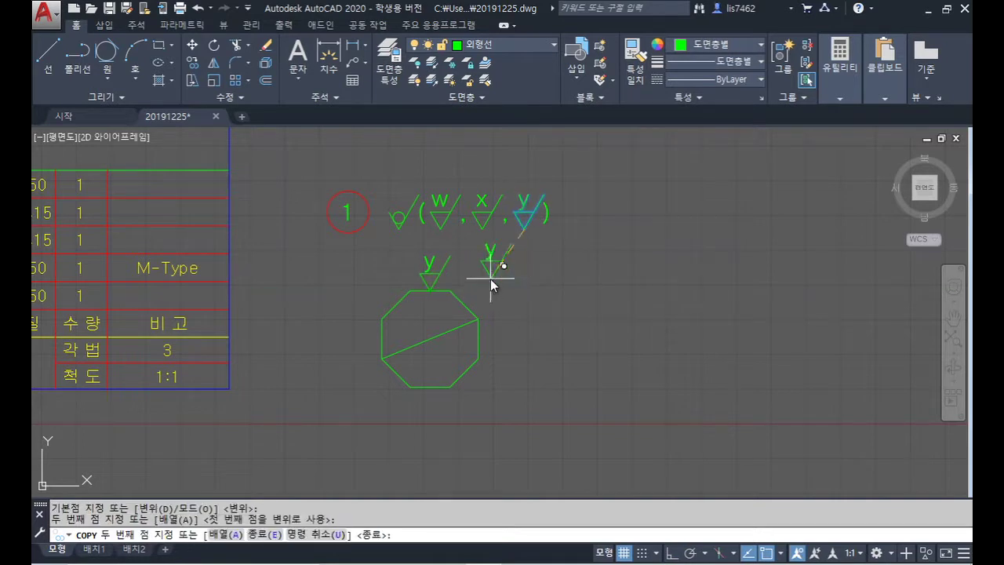
{"action": "key", "text": "Return"}
Step: Put the copied V lines on layer 치수선 and the y letter on layer 문자
{"action": "scroll", "coordinate": [454, 281], "scroll_direction": "up", "scroll_amount": 4}
{"action": "left_click", "coordinate": [450, 279]}
{"action": "left_click", "coordinate": [360, 266]}
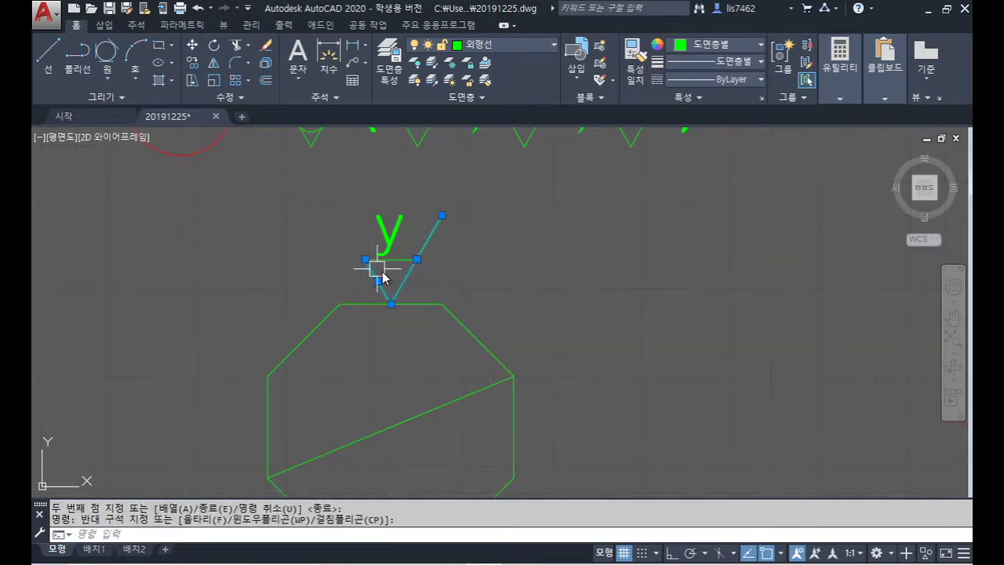
{"action": "left_click", "coordinate": [503, 45]}
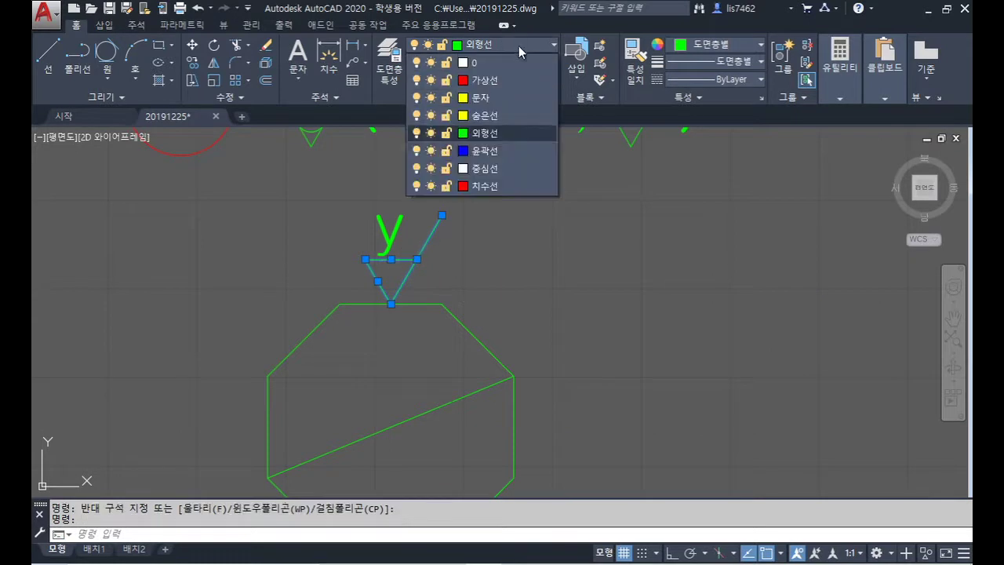
{"action": "left_click", "coordinate": [502, 186]}
{"action": "key", "text": "Escape"}
{"action": "left_click", "coordinate": [389, 229]}
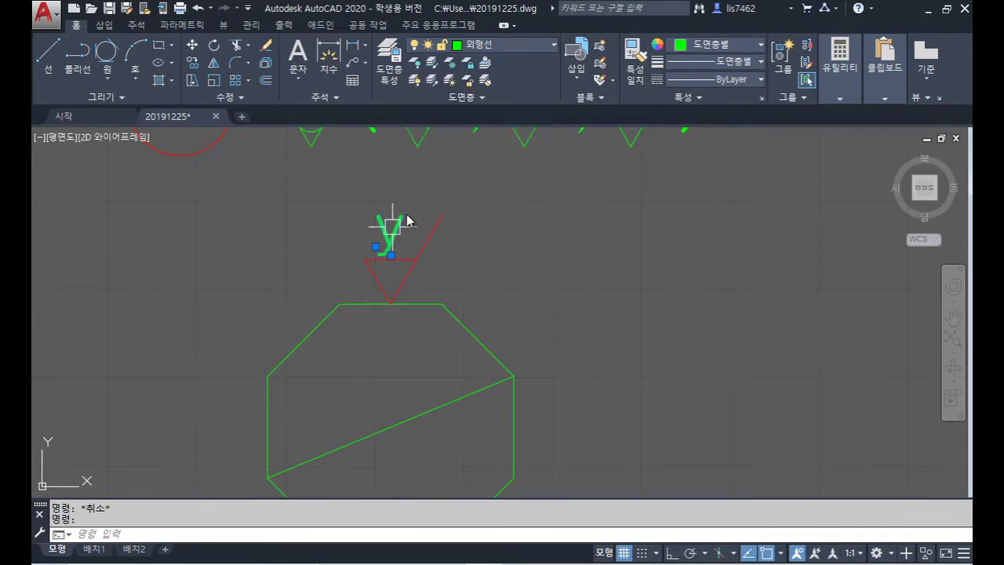
{"action": "left_click", "coordinate": [514, 43]}
{"action": "left_click", "coordinate": [498, 99]}
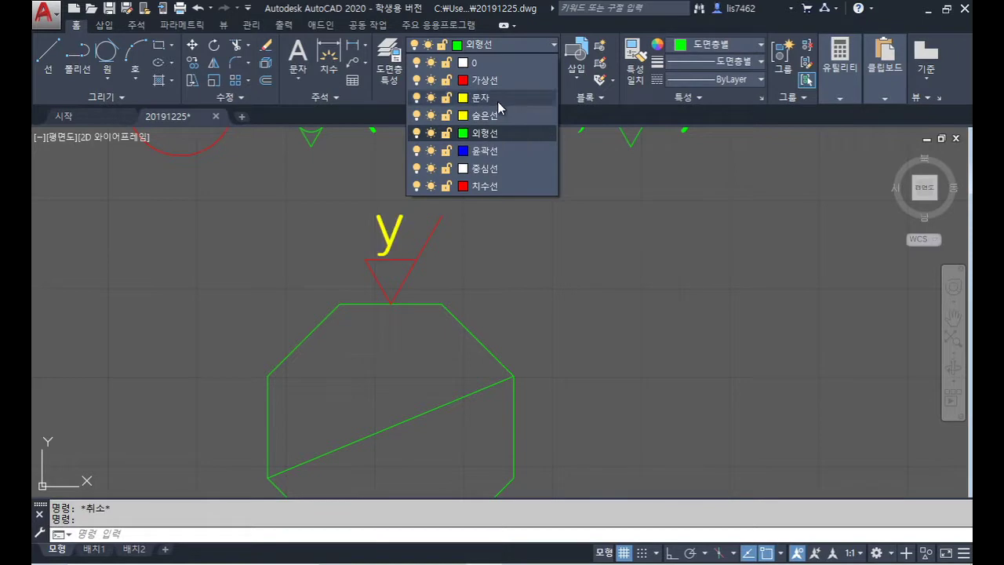
{"action": "key", "text": "Escape"}
{"action": "scroll", "coordinate": [521, 287], "scroll_direction": "down", "scroll_amount": 2}
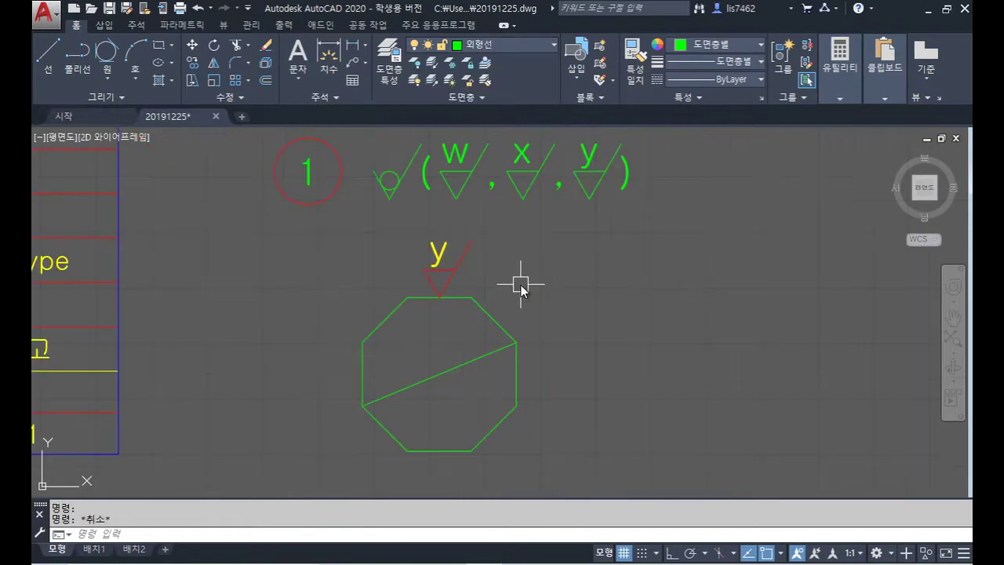
Step: Scale the copied y mark down by a factor of 0.6
{"action": "type", "text": "sc"}
{"action": "key", "text": "Return"}
{"action": "left_click", "coordinate": [493, 282]}
{"action": "left_click", "coordinate": [419, 239]}
{"action": "key", "text": "Return"}
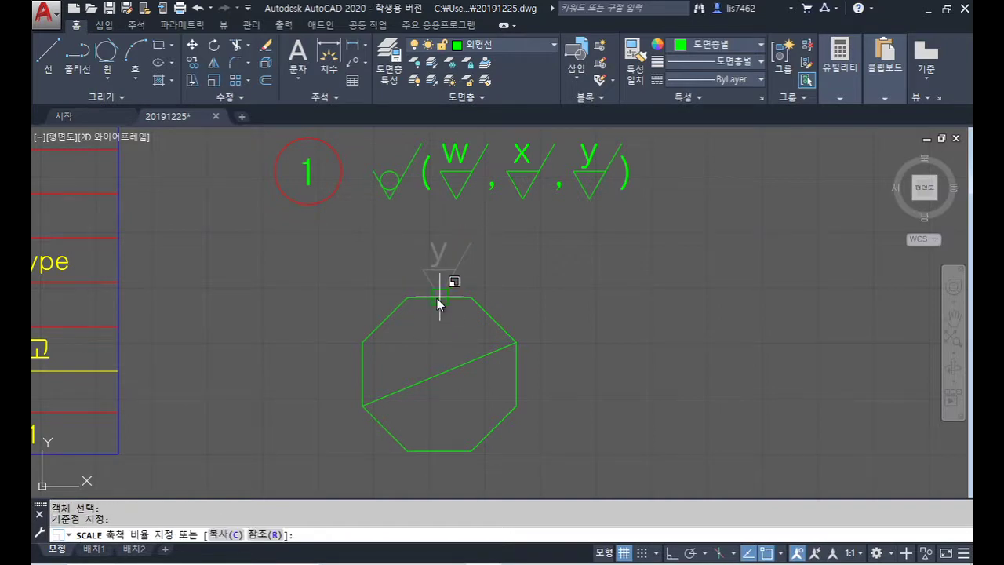
{"action": "type", "text": "0.6"}
{"action": "key", "text": "Return"}
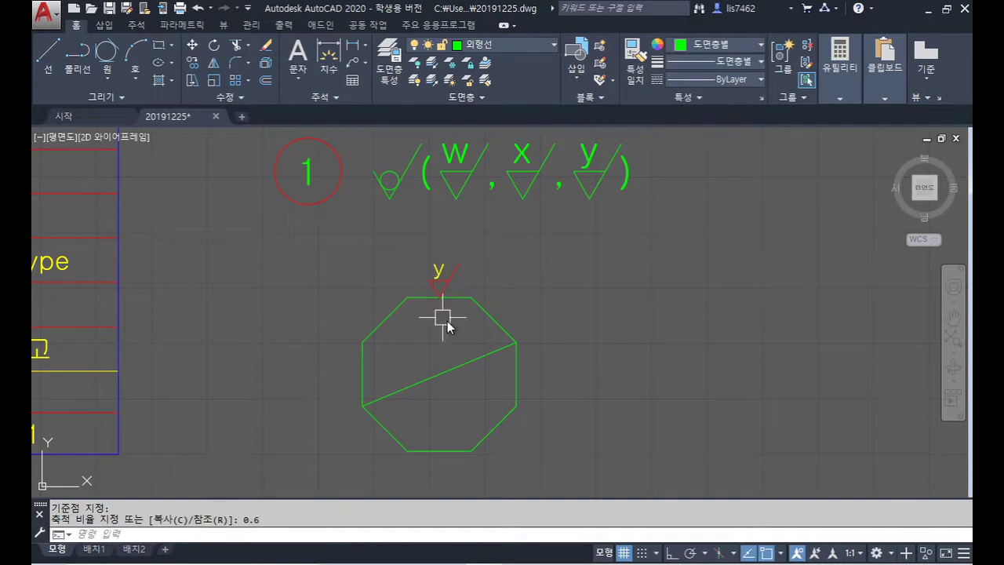
{"action": "middle_click_drag", "start_coordinate": [446, 323], "coordinate": [473, 297]}
{"action": "type", "text": "ar"}
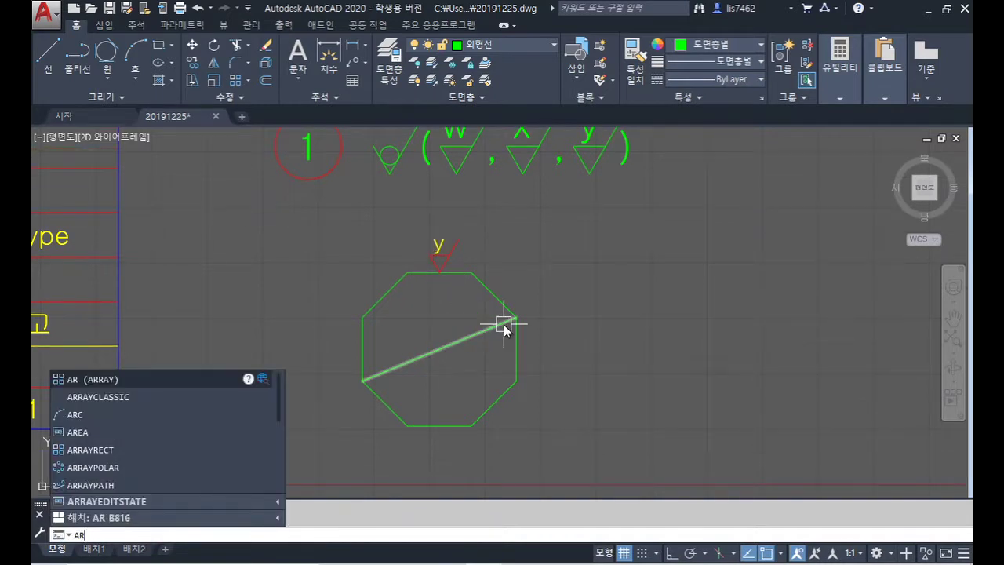
Step: Set up a polar array of the y mark around the octagon centre, preview it, then cancel
{"action": "left_click", "coordinate": [124, 396]}
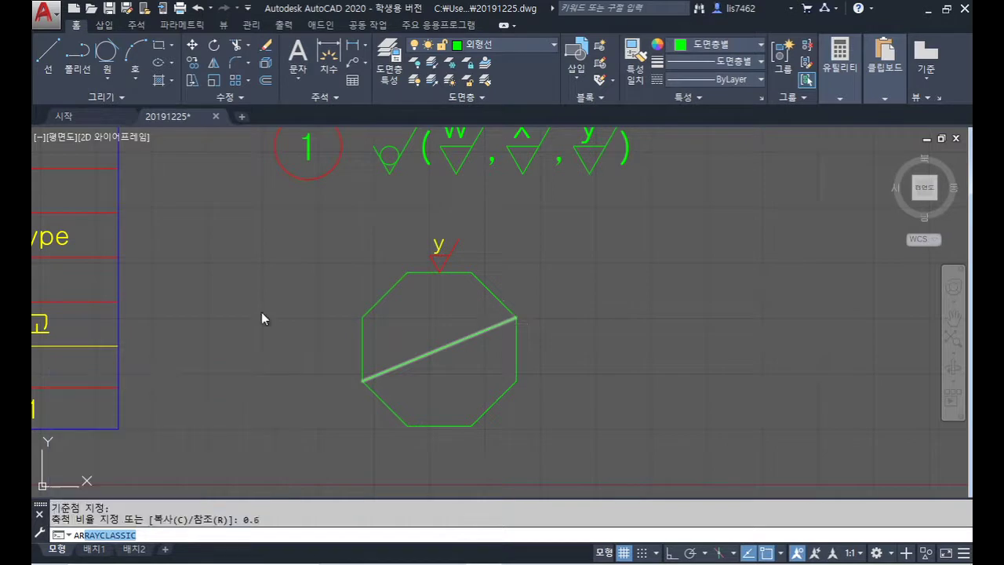
{"action": "left_click", "coordinate": [450, 188]}
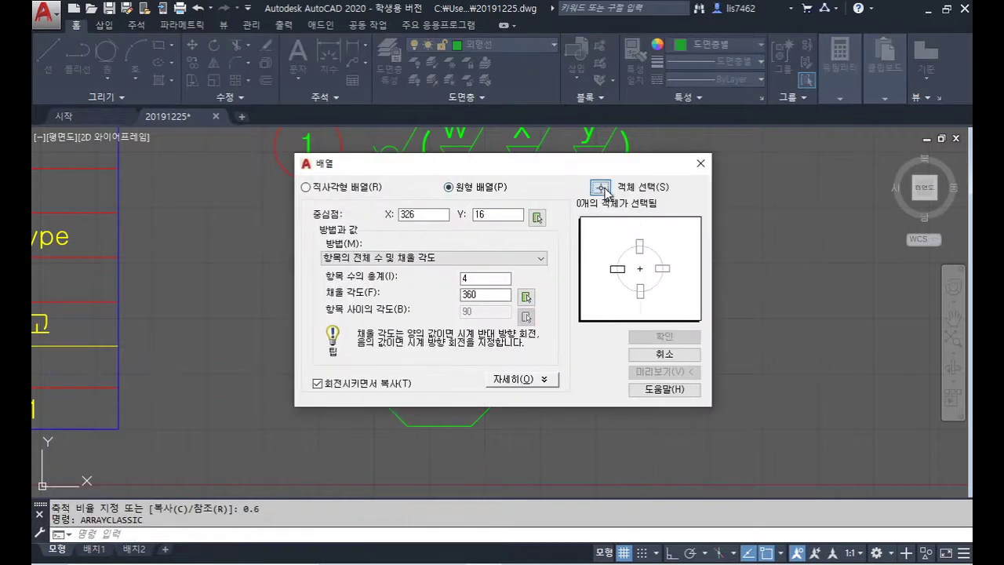
{"action": "left_click", "coordinate": [602, 190]}
{"action": "left_click", "coordinate": [483, 260]}
{"action": "left_click", "coordinate": [410, 229]}
{"action": "key", "text": "Return"}
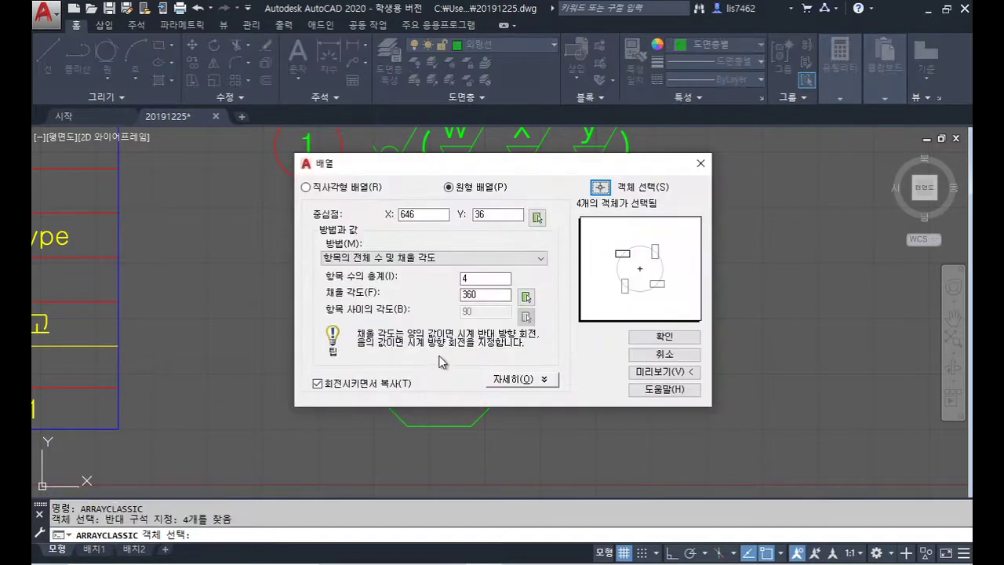
{"action": "left_click", "coordinate": [537, 216]}
{"action": "left_click", "coordinate": [442, 348]}
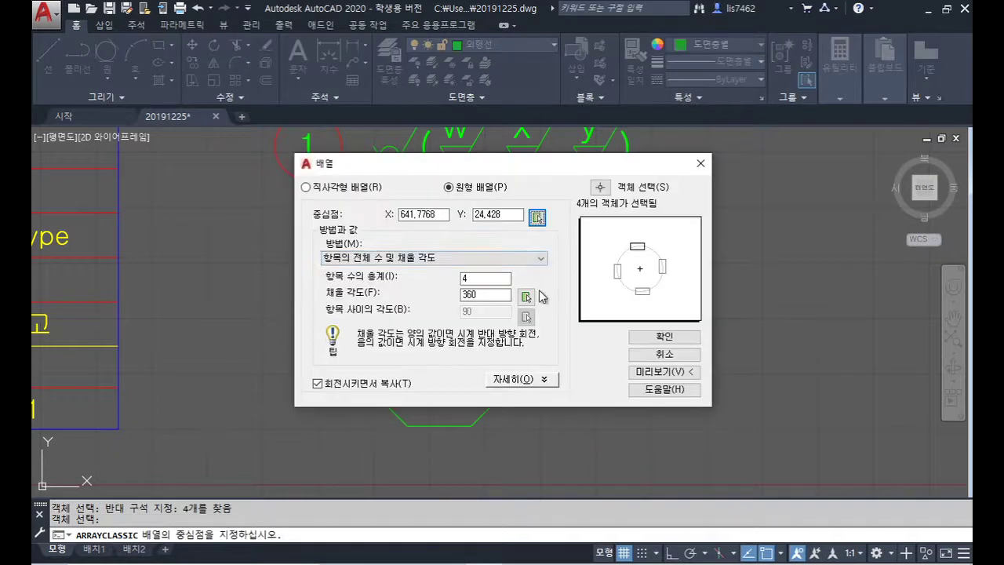
{"action": "left_click_drag", "start_coordinate": [503, 279], "coordinate": [445, 276]}
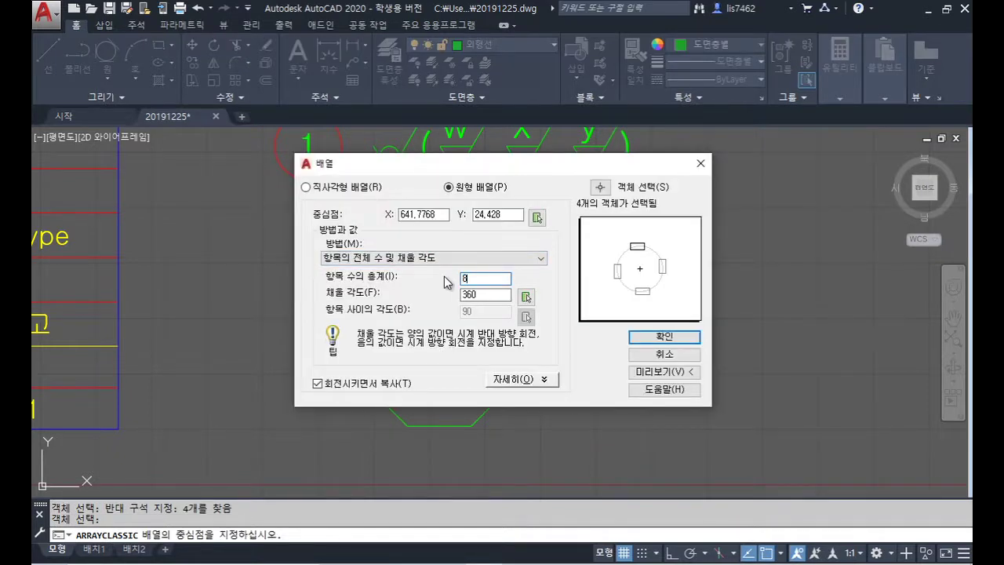
{"action": "left_click", "coordinate": [664, 372]}
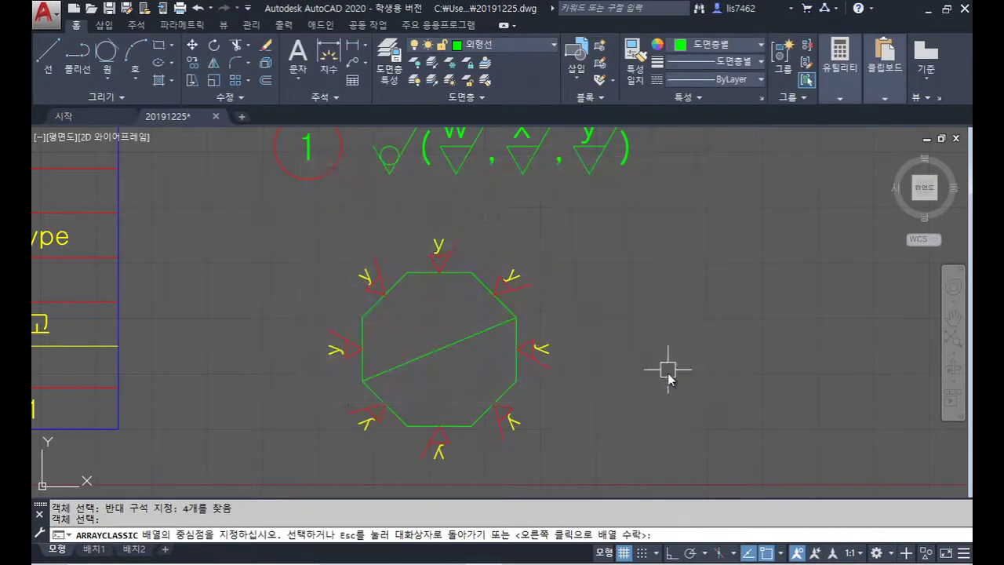
{"action": "middle_click_drag", "start_coordinate": [562, 419], "coordinate": [542, 341]}
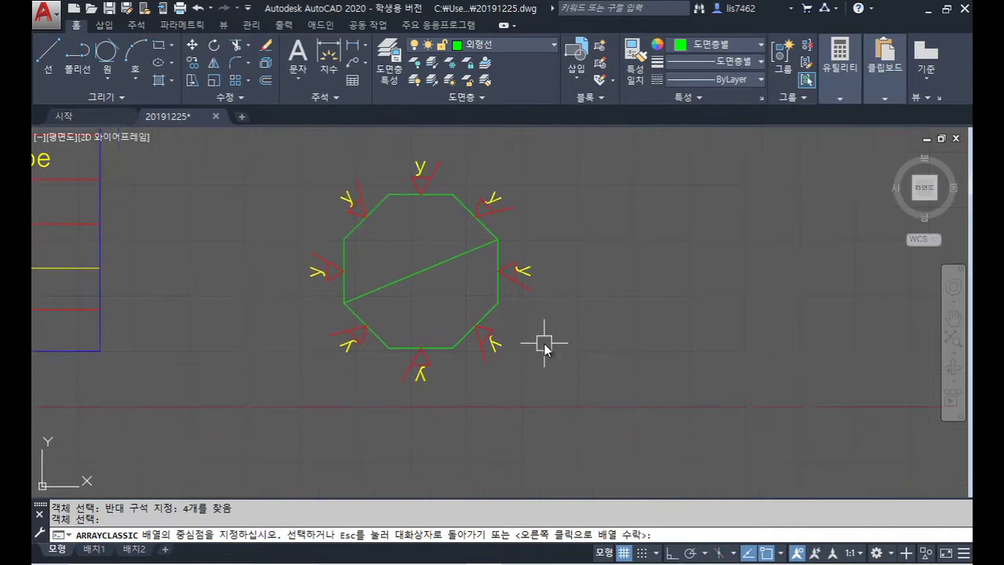
{"action": "key", "text": "Escape"}
{"action": "key", "text": "alt+o"}
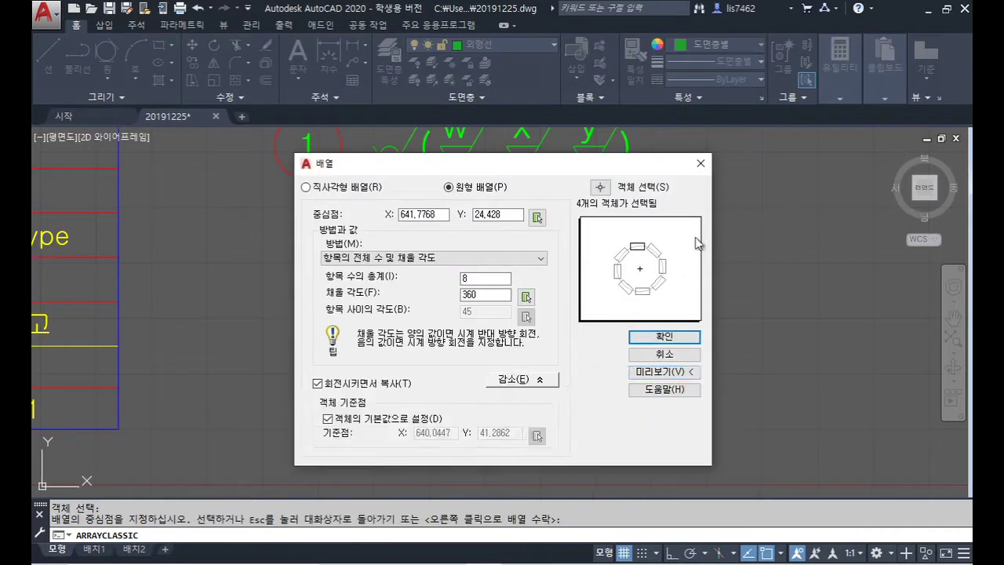
{"action": "left_click", "coordinate": [701, 163]}
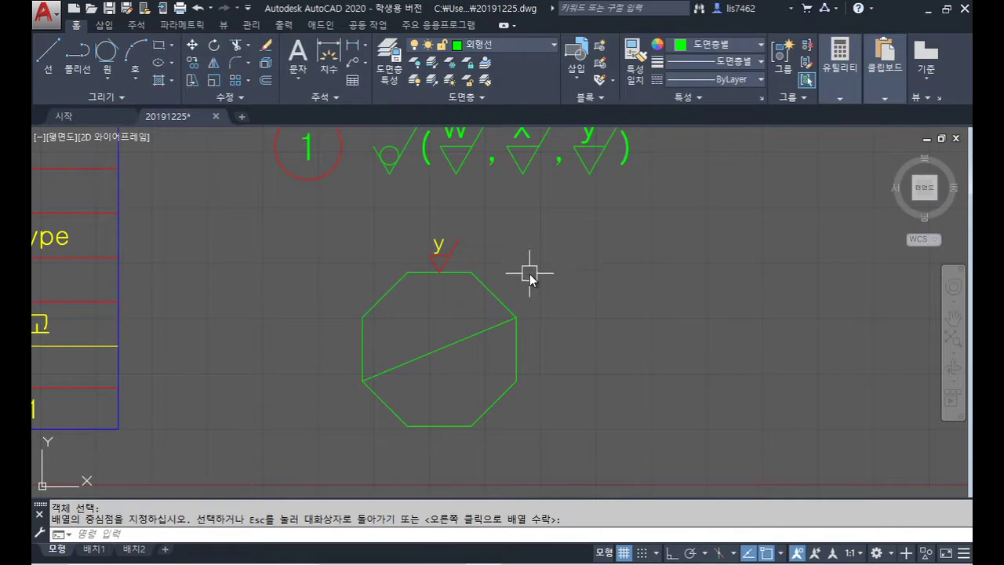
Step: Create an 8-item, 360° polar array of the y mark around the octagon's centre
{"action": "key", "text": "Return"}
{"action": "left_click", "coordinate": [457, 191]}
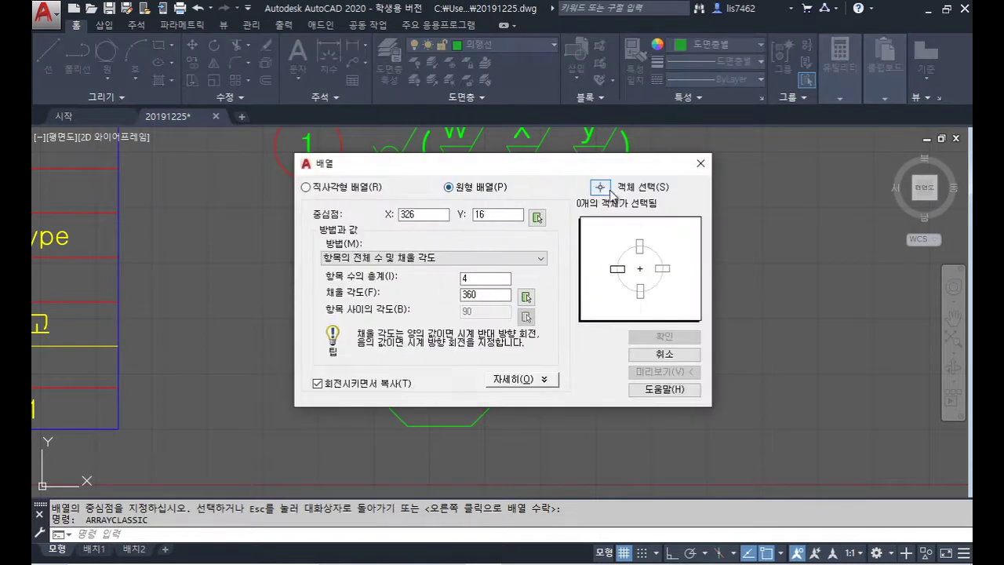
{"action": "left_click", "coordinate": [599, 186]}
{"action": "left_click", "coordinate": [473, 265]}
{"action": "left_click", "coordinate": [386, 213]}
{"action": "key", "text": "Return"}
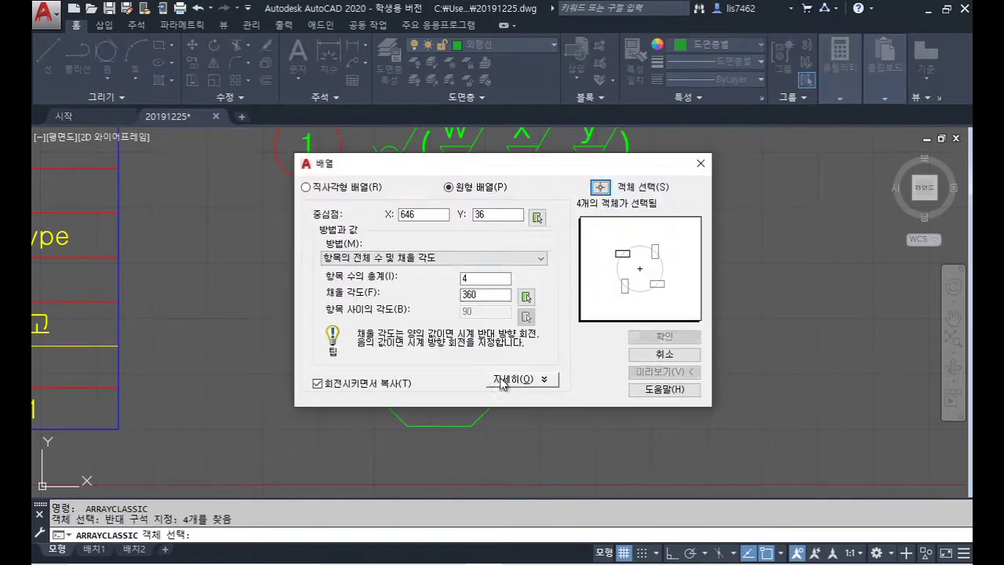
{"action": "left_click", "coordinate": [536, 220]}
{"action": "left_click", "coordinate": [438, 350]}
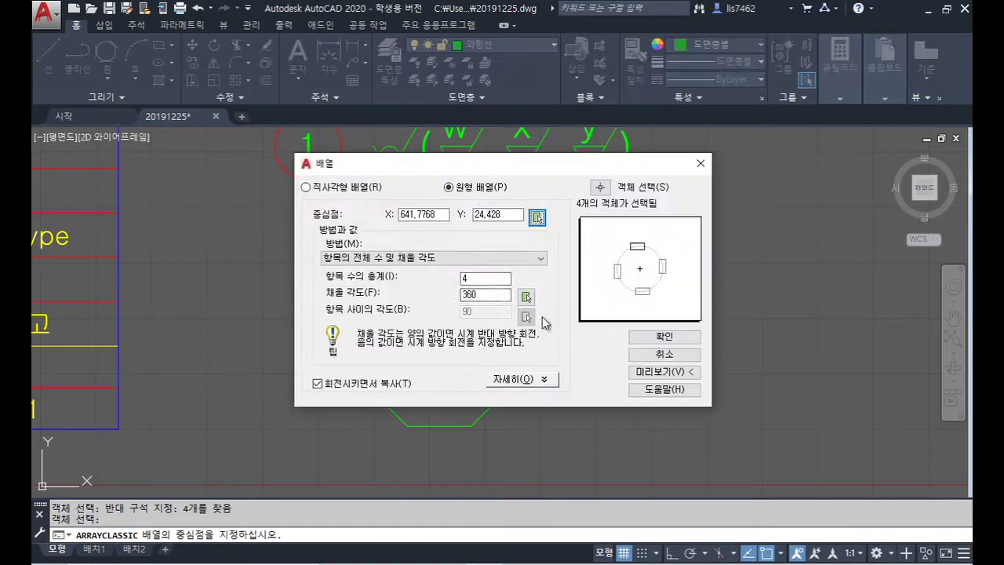
{"action": "type", "text": "8"}
{"action": "left_click", "coordinate": [659, 336]}
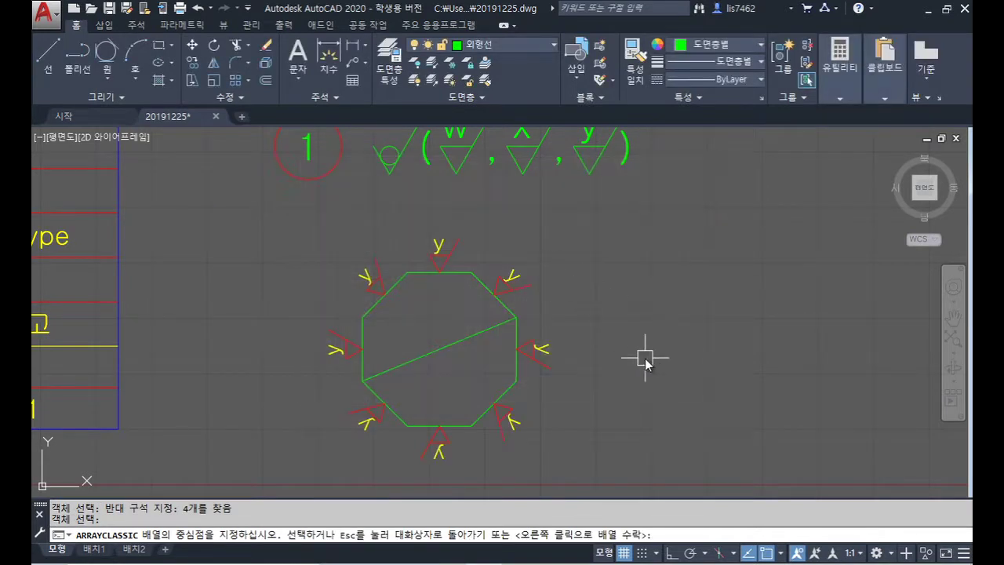
{"action": "right_click", "coordinate": [645, 361]}
Step: Rotate the first two upside-down y labels on the octagon 180° so they read upright
{"action": "type", "text": "r"}
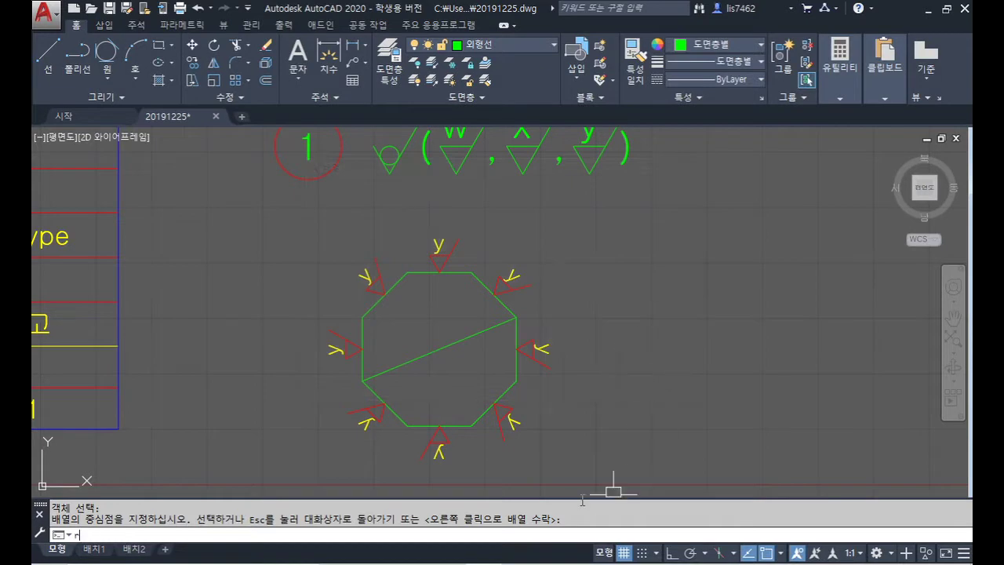
{"action": "type", "text": "o"}
{"action": "key", "text": "Return"}
{"action": "left_click", "coordinate": [553, 351]}
{"action": "right_click", "coordinate": [565, 359]}
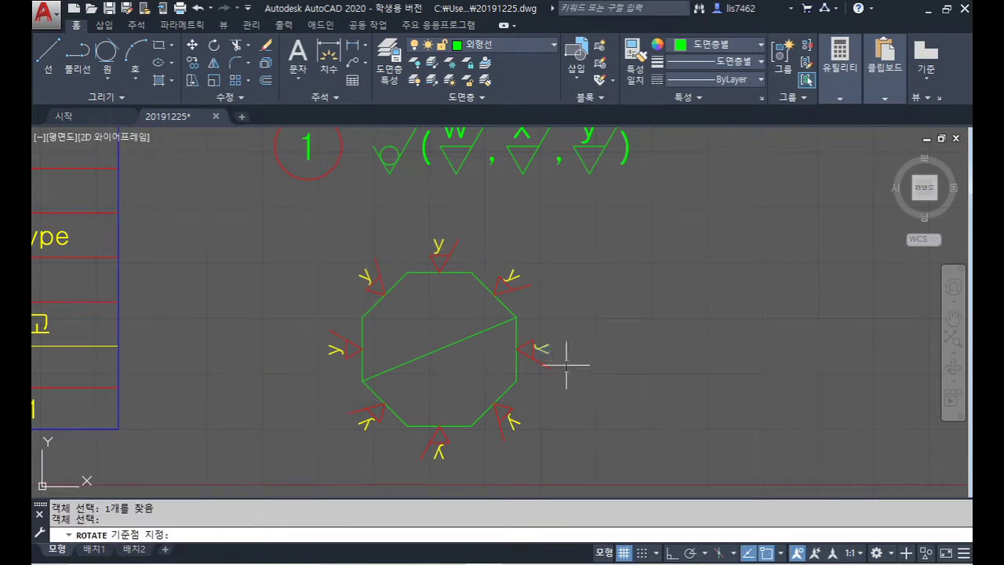
{"action": "scroll", "coordinate": [550, 357], "scroll_direction": "up", "scroll_amount": 8}
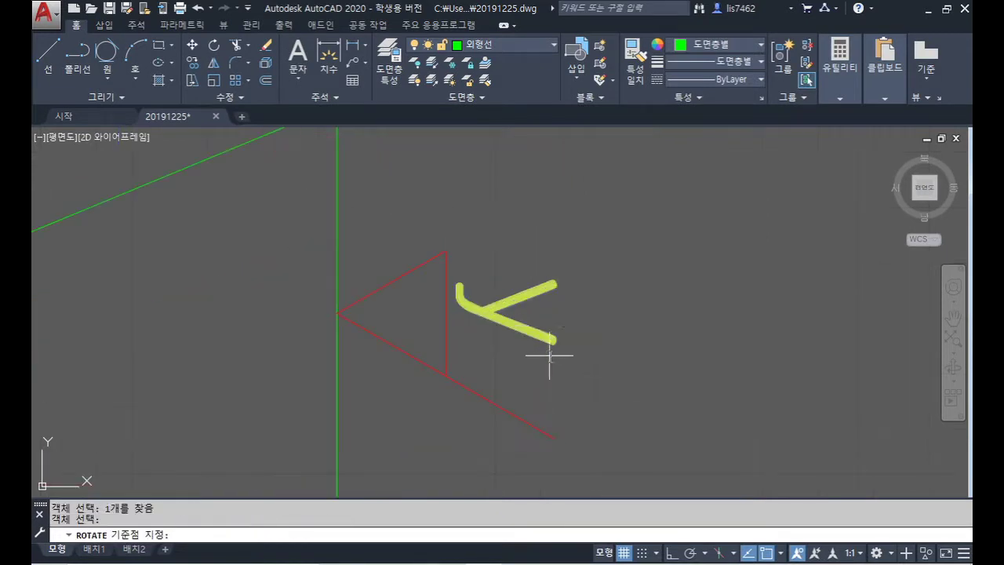
{"action": "left_click", "coordinate": [516, 314]}
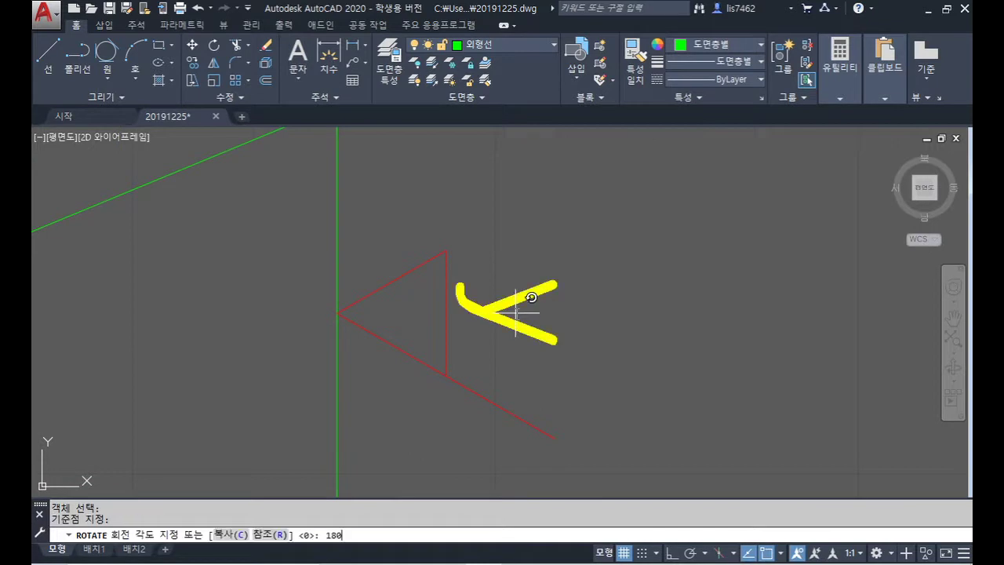
{"action": "type", "text": "180"}
{"action": "key", "text": "Return"}
{"action": "scroll", "coordinate": [522, 338], "scroll_direction": "down", "scroll_amount": 6}
{"action": "middle_click_drag", "start_coordinate": [520, 365], "coordinate": [554, 242]}
{"action": "key", "text": "Return"}
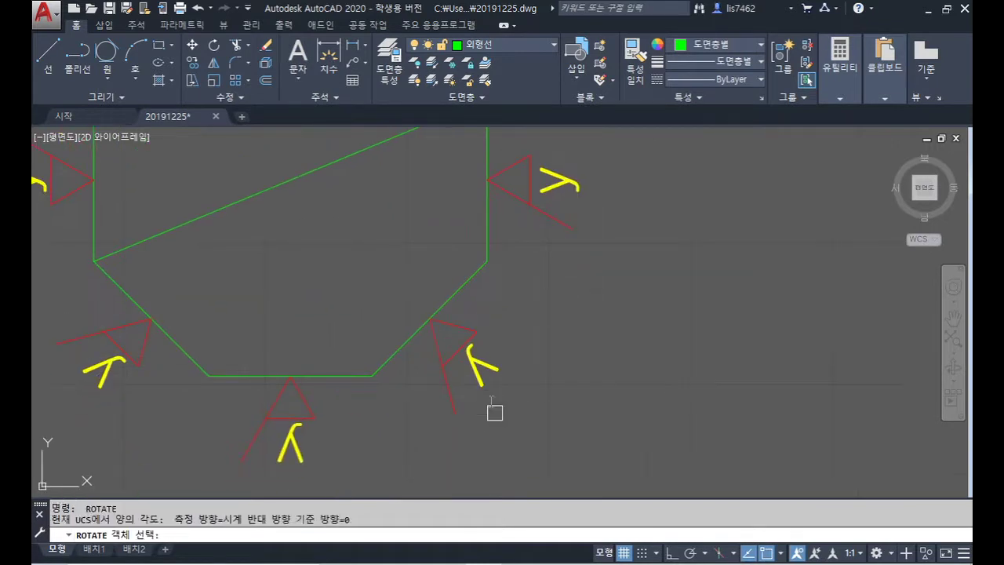
{"action": "left_click", "coordinate": [483, 361]}
{"action": "scroll", "coordinate": [487, 360], "scroll_direction": "up", "scroll_amount": 4}
{"action": "right_click", "coordinate": [460, 369]}
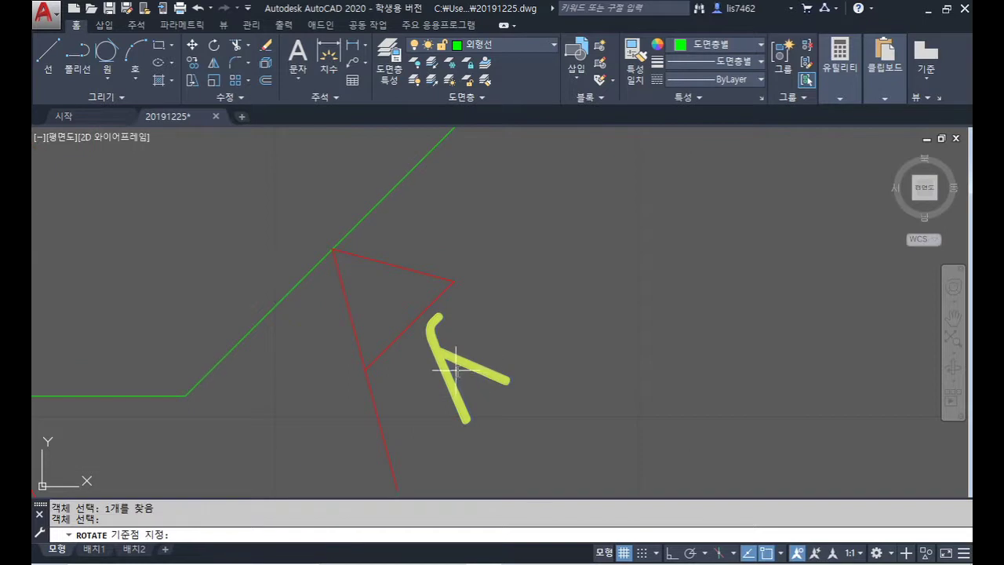
{"action": "left_click", "coordinate": [456, 369]}
{"action": "right_click", "coordinate": [460, 366]}
Step: Rotate the bottom and lower-left y labels 180° so they also read upright
{"action": "scroll", "coordinate": [462, 384], "scroll_direction": "down", "scroll_amount": 5}
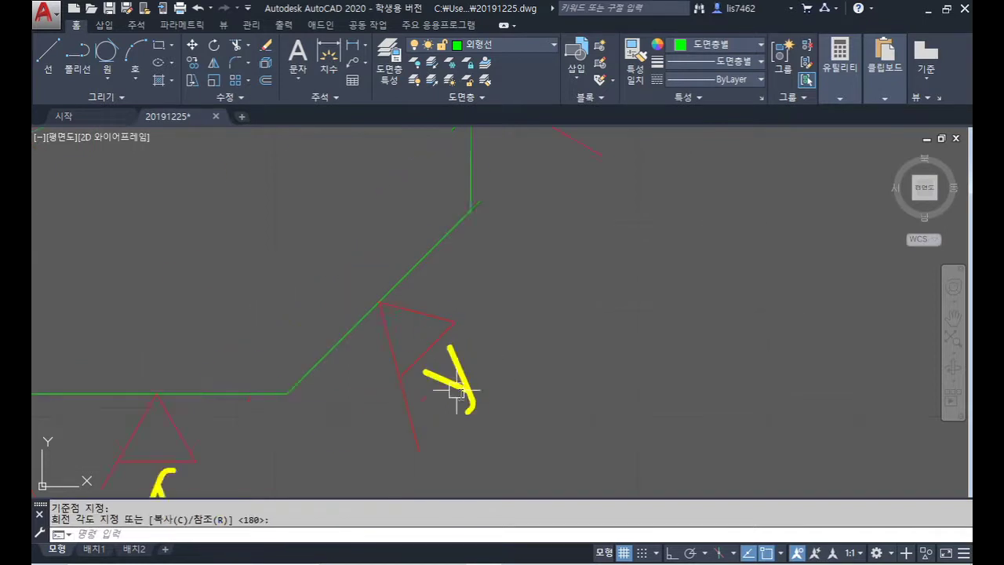
{"action": "scroll", "coordinate": [434, 367], "scroll_direction": "up", "scroll_amount": 2}
{"action": "right_click", "coordinate": [434, 367]}
{"action": "left_click", "coordinate": [451, 365]}
{"action": "right_click", "coordinate": [459, 375]}
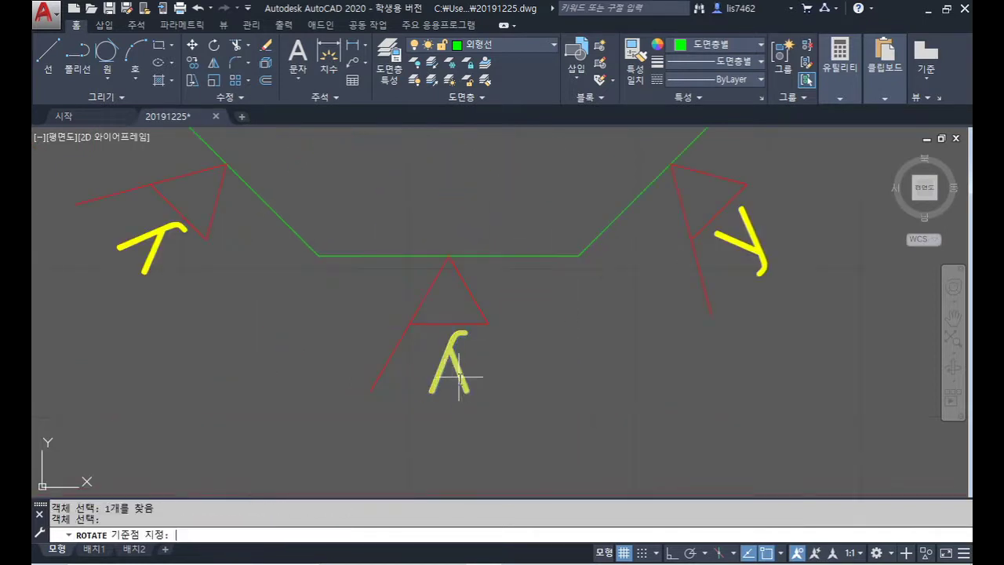
{"action": "left_click", "coordinate": [449, 367]}
{"action": "right_click", "coordinate": [450, 367]}
{"action": "right_click", "coordinate": [153, 245]}
{"action": "left_click", "coordinate": [149, 243]}
{"action": "right_click", "coordinate": [149, 242]}
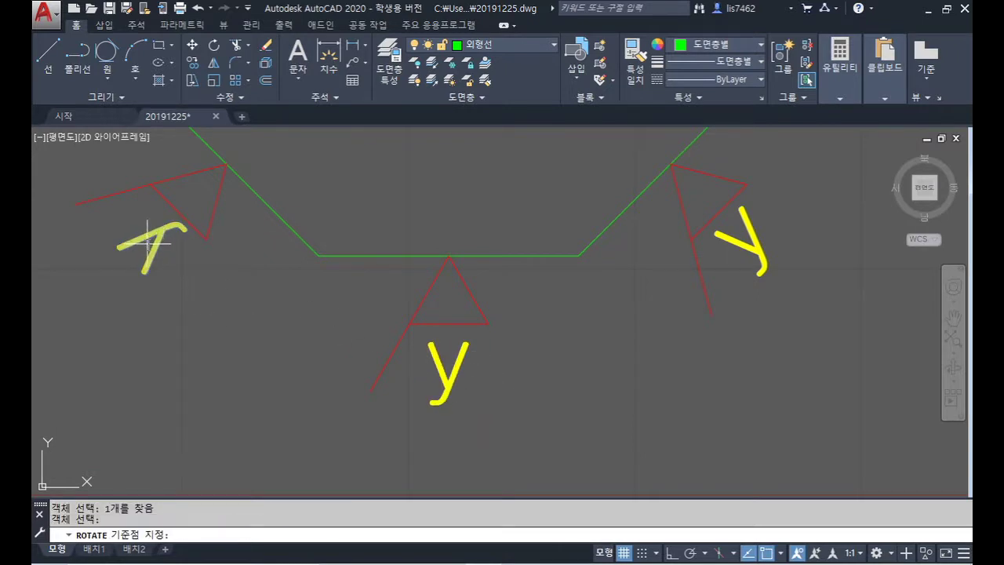
{"action": "left_click", "coordinate": [149, 243]}
{"action": "scroll", "coordinate": [314, 298], "scroll_direction": "down", "scroll_amount": 4}
{"action": "right_click", "coordinate": [332, 303]}
{"action": "scroll", "coordinate": [538, 349], "scroll_direction": "down", "scroll_amount": 2}
{"action": "scroll", "coordinate": [541, 314], "scroll_direction": "up", "scroll_amount": 4}
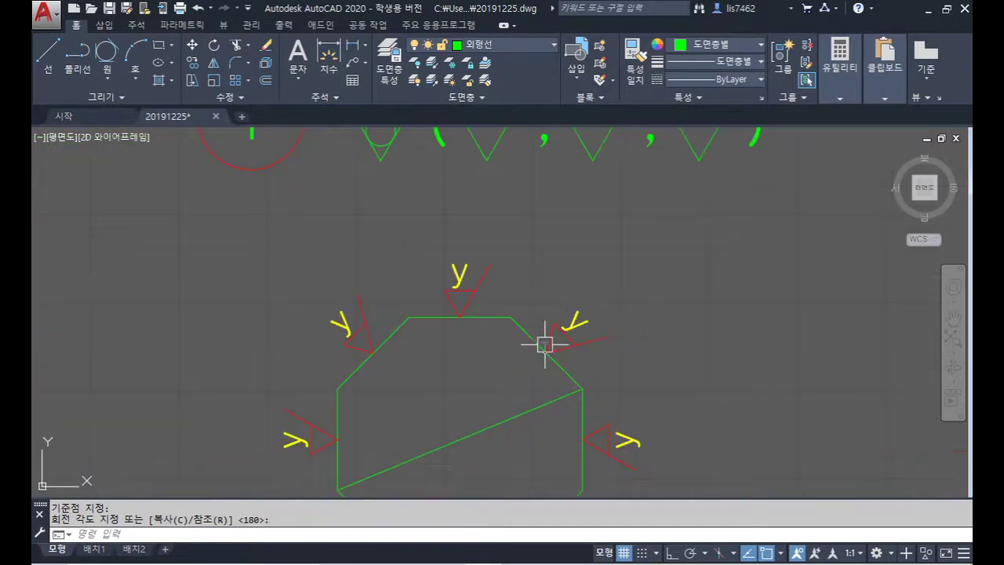
Step: Copy the top y roughness symbol into note line 4
{"action": "type", "text": "o"}
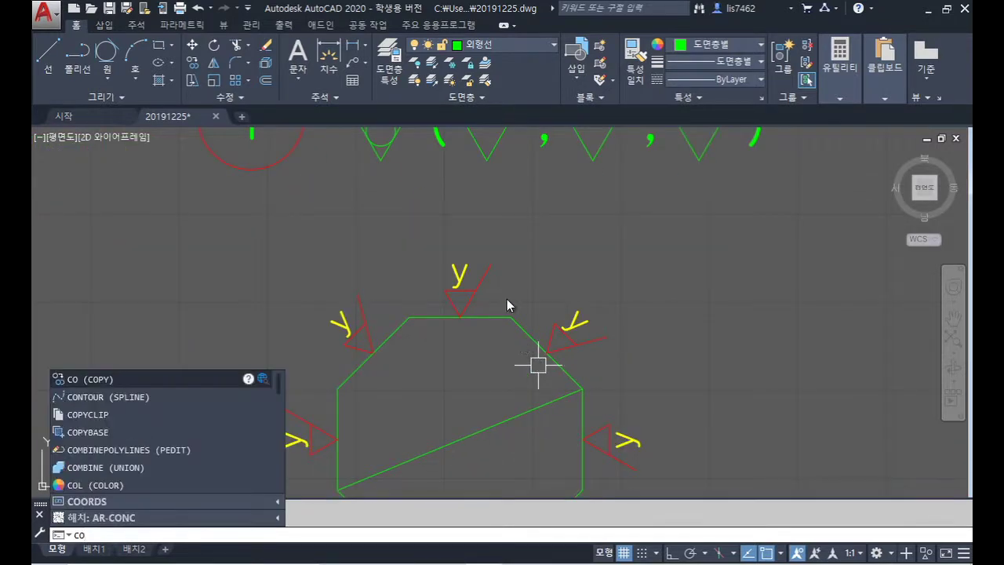
{"action": "key", "text": "Return"}
{"action": "left_click", "coordinate": [421, 231]}
{"action": "left_click", "coordinate": [487, 311]}
{"action": "key", "text": "Return"}
{"action": "left_click", "coordinate": [459, 318]}
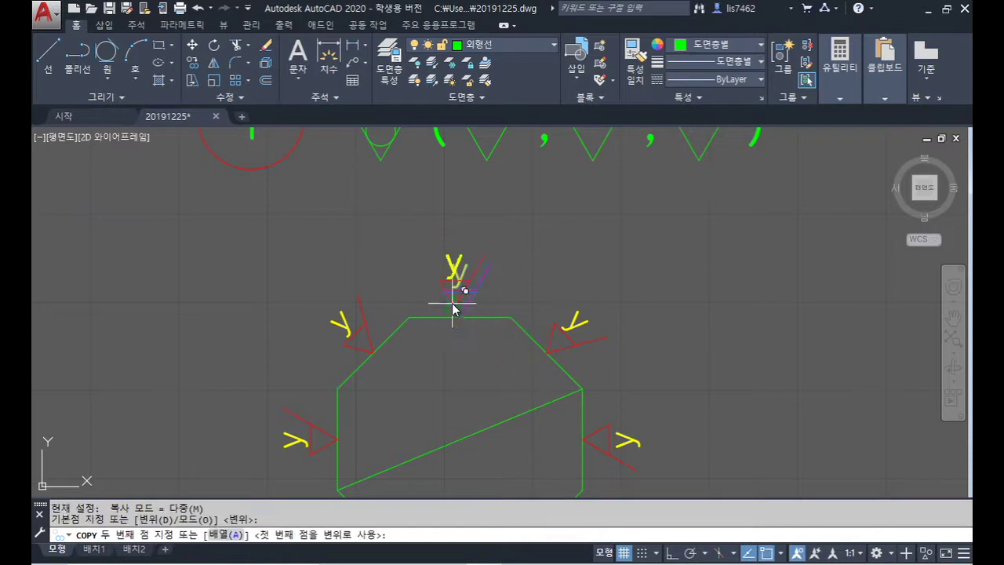
{"action": "scroll", "coordinate": [453, 308], "scroll_direction": "down", "scroll_amount": 6}
{"action": "middle_click_drag", "start_coordinate": [398, 251], "coordinate": [628, 466]}
{"action": "scroll", "coordinate": [410, 311], "scroll_direction": "up", "scroll_amount": 5}
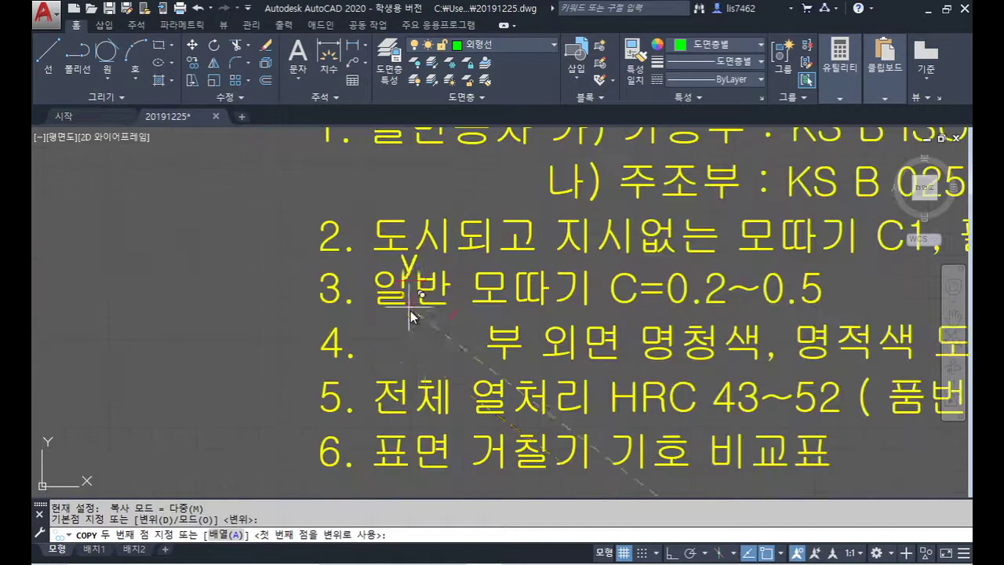
{"action": "scroll", "coordinate": [413, 361], "scroll_direction": "up", "scroll_amount": 1}
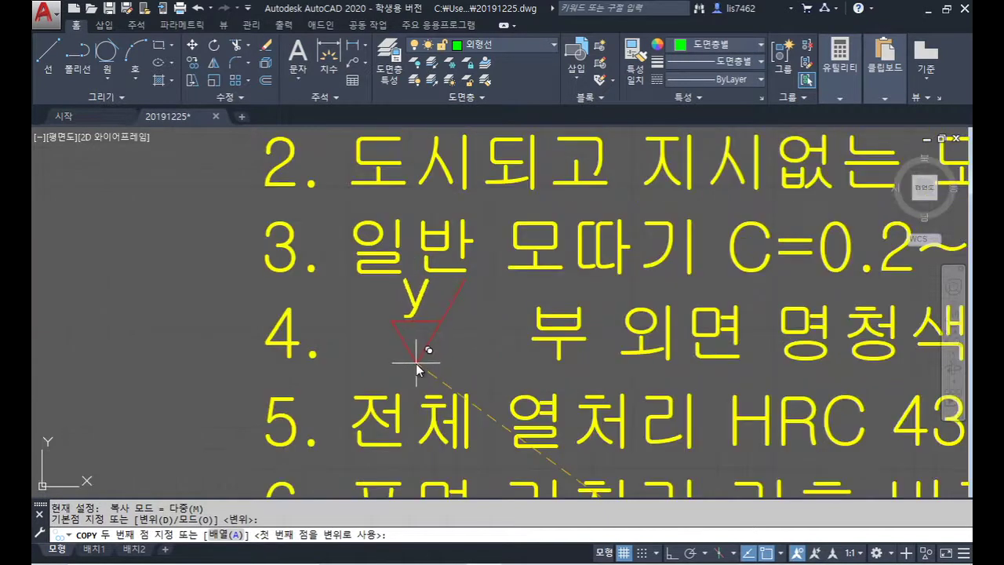
{"action": "left_click", "coordinate": [416, 363]}
{"action": "key", "text": "Return"}
{"action": "scroll", "coordinate": [483, 342], "scroll_direction": "down", "scroll_amount": 3}
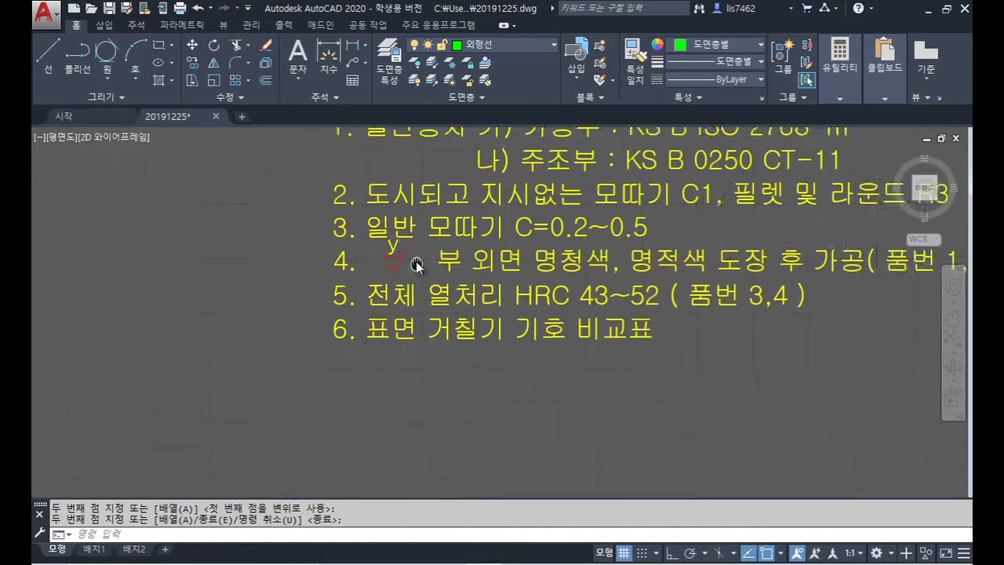
Step: Copy the y symbol below note 6 and again 10 units right, then make 문자 the current layer
{"action": "type", "text": "co"}
{"action": "key", "text": "Return"}
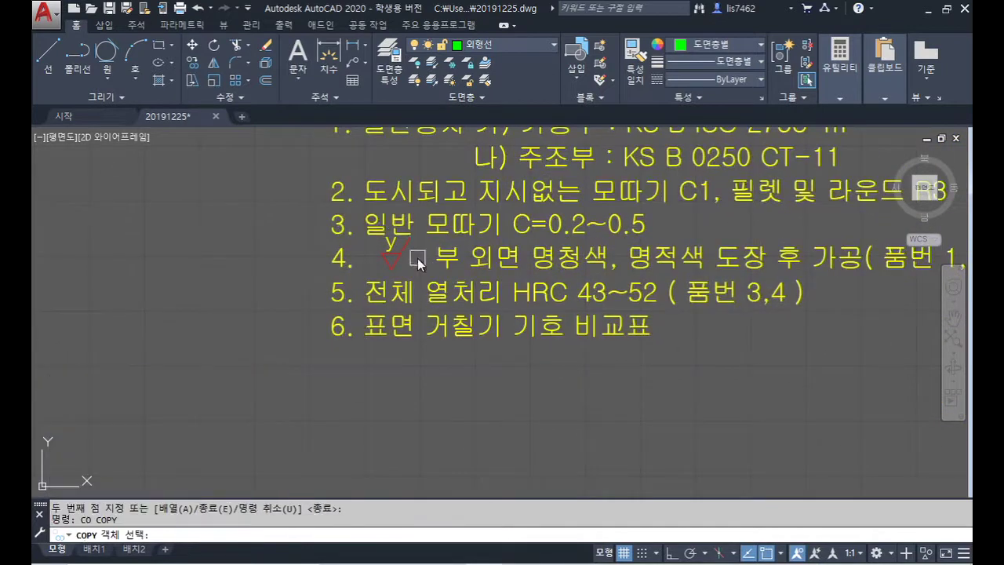
{"action": "left_click", "coordinate": [376, 245]}
{"action": "key", "text": "Return"}
{"action": "key", "text": "F8"}
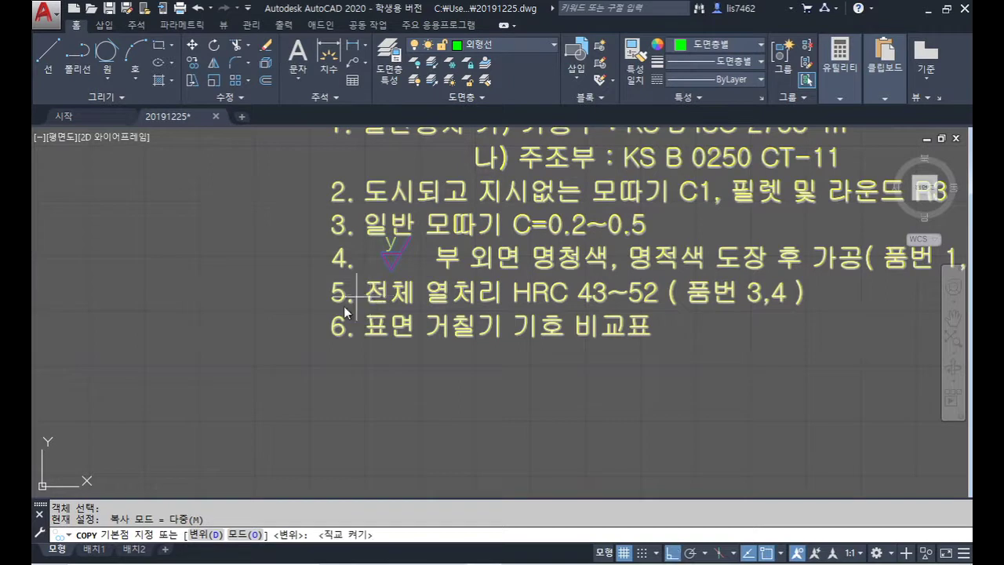
{"action": "left_click", "coordinate": [287, 262]}
{"action": "left_click", "coordinate": [309, 391]}
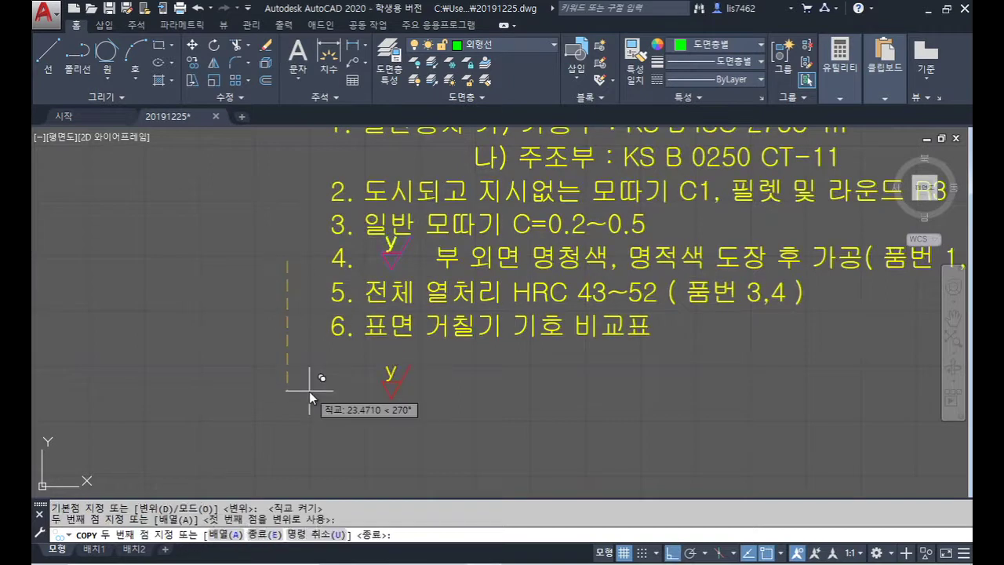
{"action": "key", "text": "Return"}
{"action": "key", "text": "Return"}
{"action": "left_click", "coordinate": [427, 427]}
{"action": "left_click", "coordinate": [360, 364]}
{"action": "key", "text": "Return"}
{"action": "left_click", "coordinate": [358, 411]}
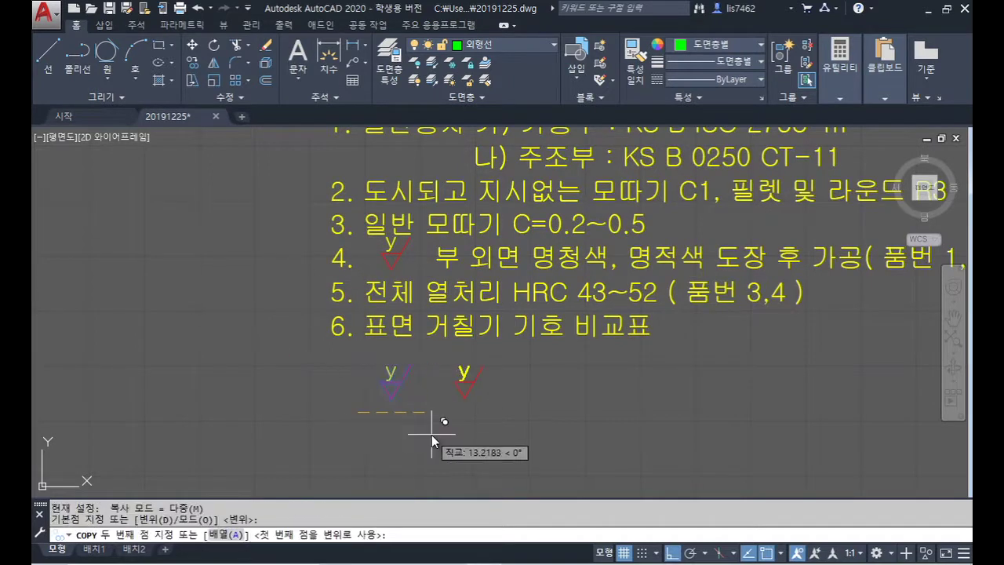
{"action": "type", "text": "10"}
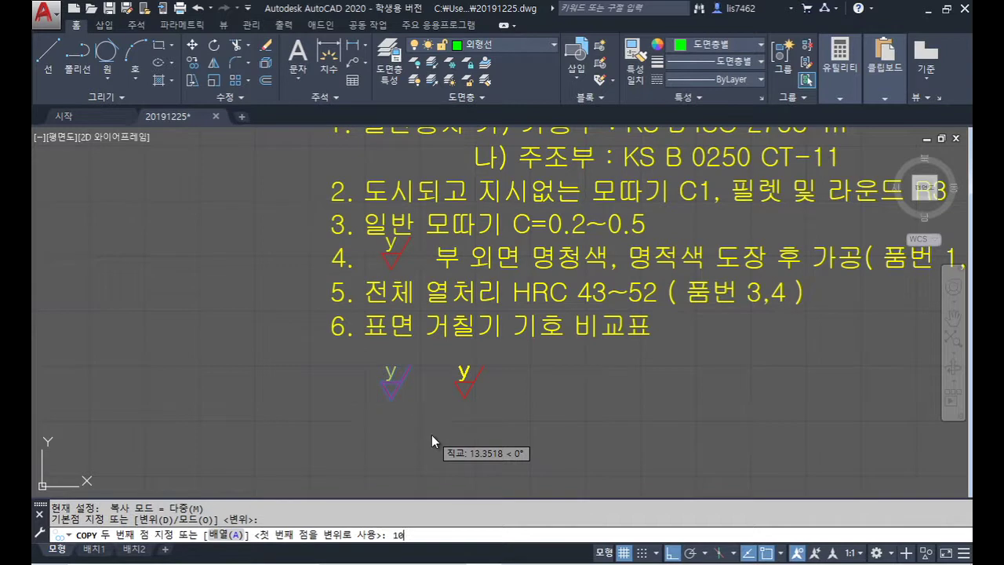
{"action": "key", "text": "Return"}
{"action": "key", "text": "Return"}
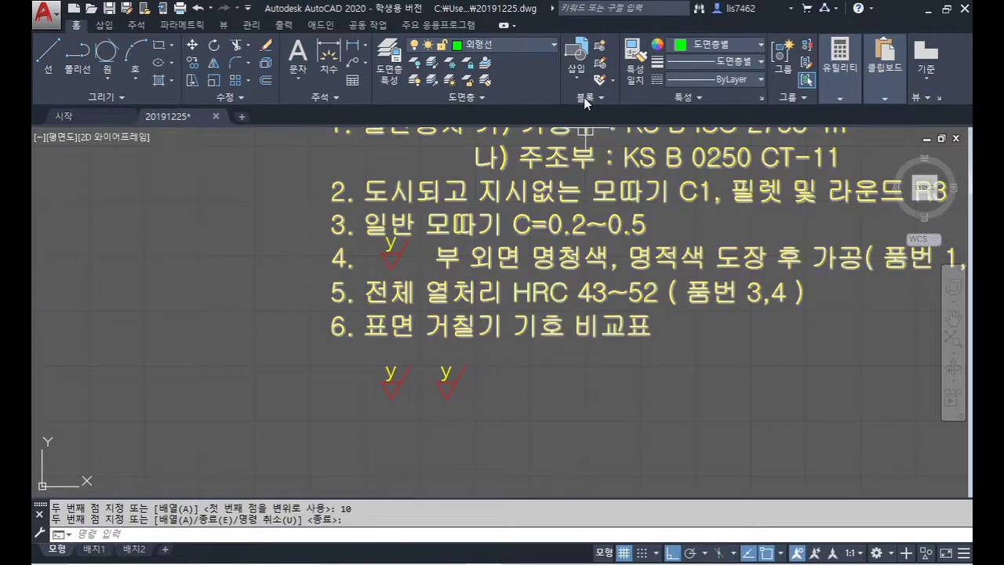
{"action": "left_click", "coordinate": [520, 46]}
{"action": "left_click", "coordinate": [502, 98]}
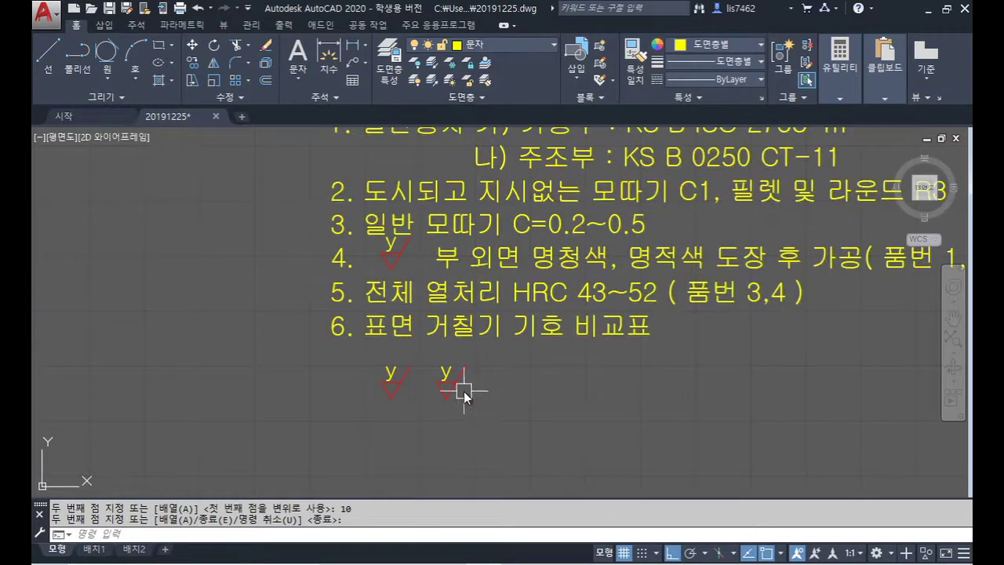
Step: Draw a short line between the two y marks and offset it into an equals sign
{"action": "scroll", "coordinate": [438, 387], "scroll_direction": "up", "scroll_amount": 4}
{"action": "key", "text": "Return"}
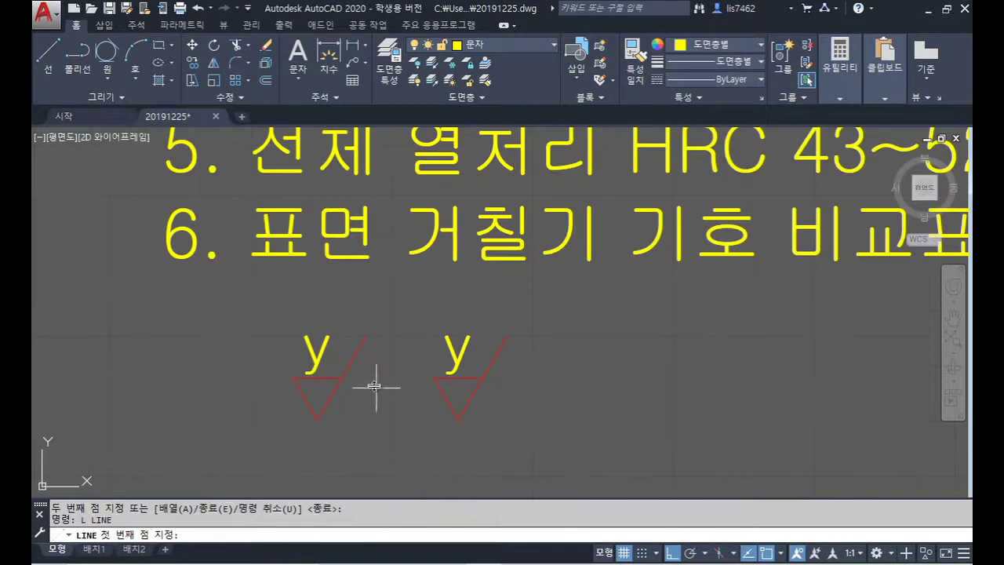
{"action": "left_click", "coordinate": [375, 372]}
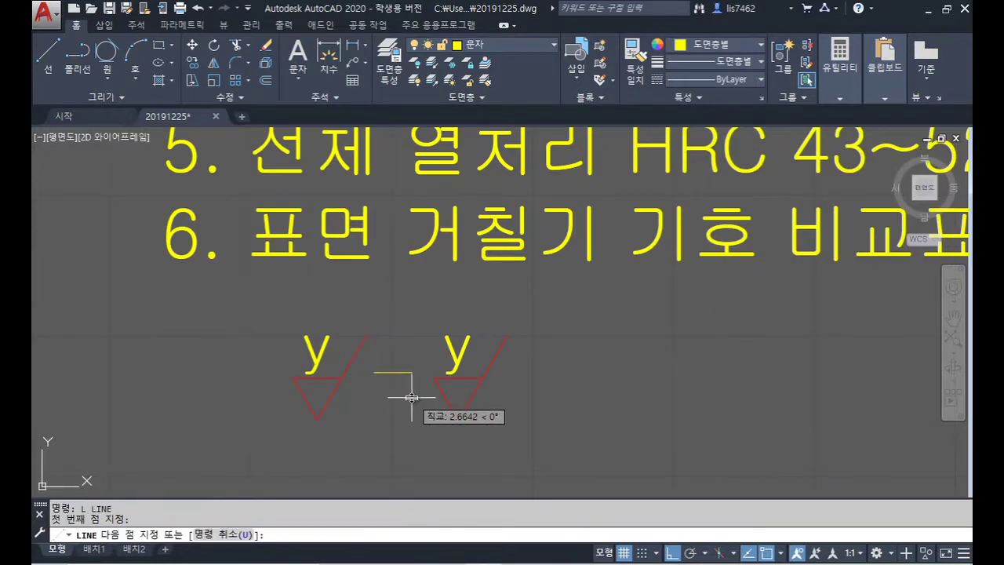
{"action": "left_click", "coordinate": [412, 398]}
{"action": "key", "text": "Return"}
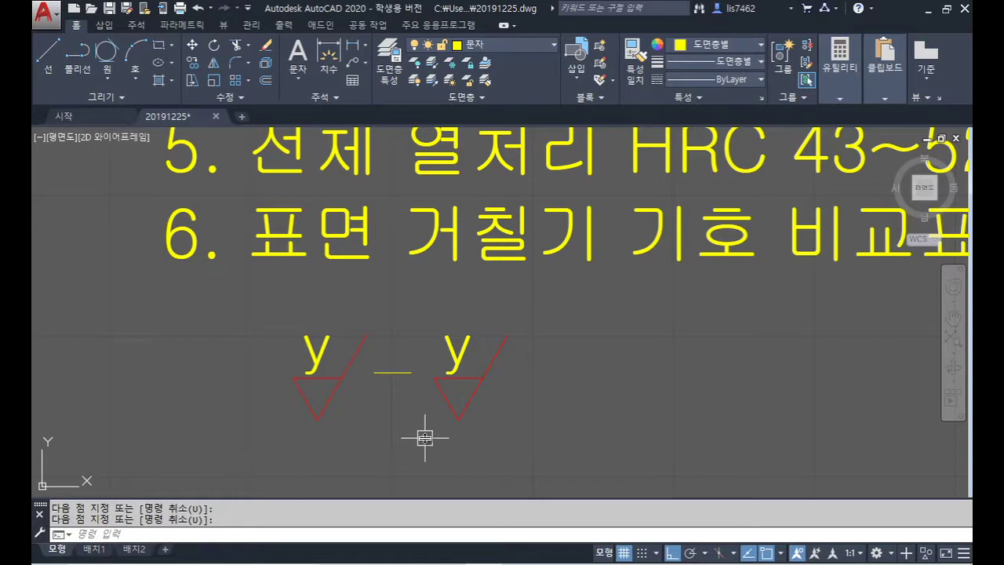
{"action": "type", "text": "o"}
{"action": "key", "text": "Return"}
{"action": "key", "text": "Return"}
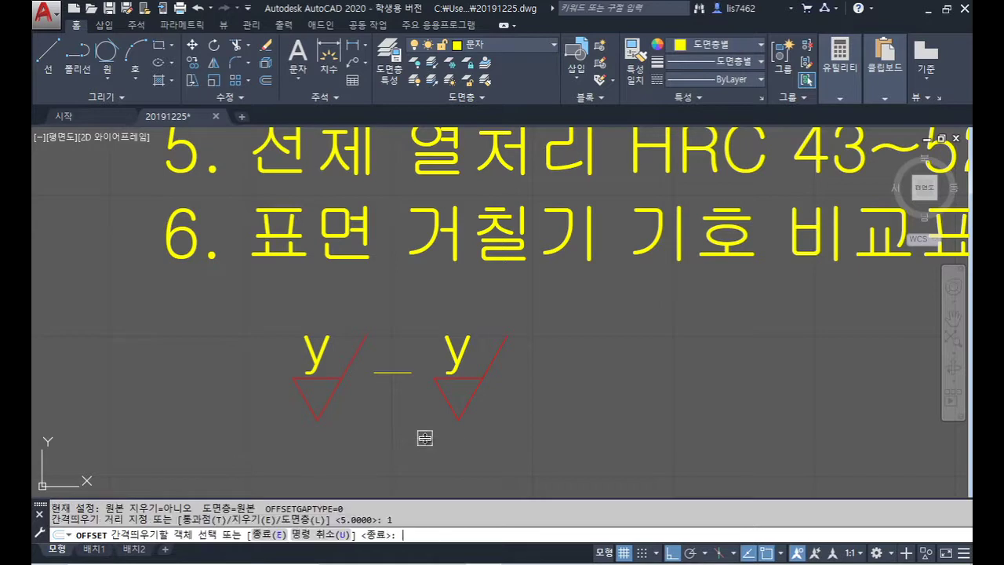
{"action": "left_click", "coordinate": [397, 372]}
{"action": "left_click", "coordinate": [440, 420]}
Step: Add a comma after the second y mark as single-line text of height 3.5
{"action": "key", "text": "Return"}
{"action": "type", "text": "dt"}
{"action": "key", "text": "Return"}
{"action": "type", "text": "j"}
{"action": "key", "text": "Return"}
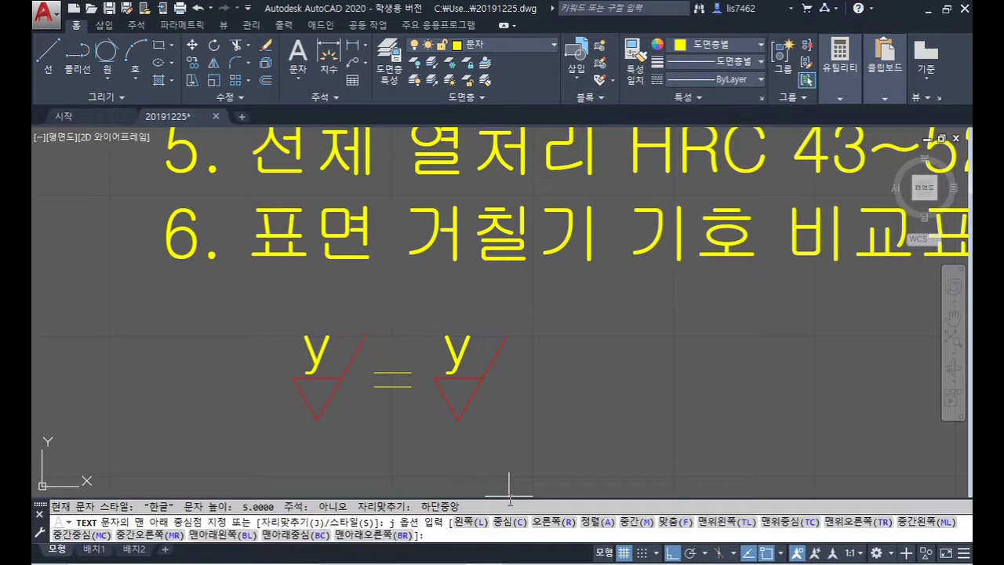
{"action": "key", "text": "Return"}
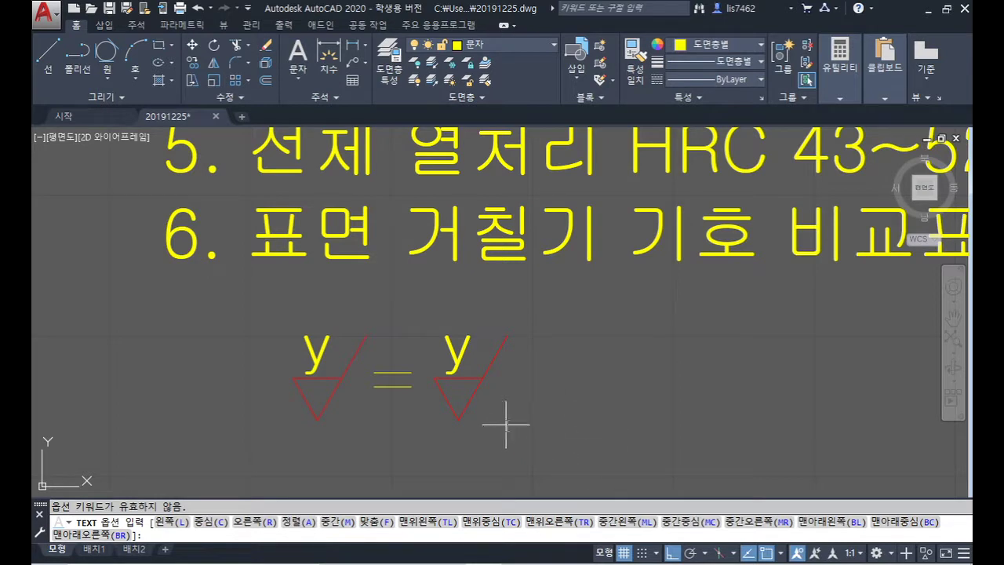
{"action": "key", "text": "Escape"}
{"action": "type", "text": "d"}
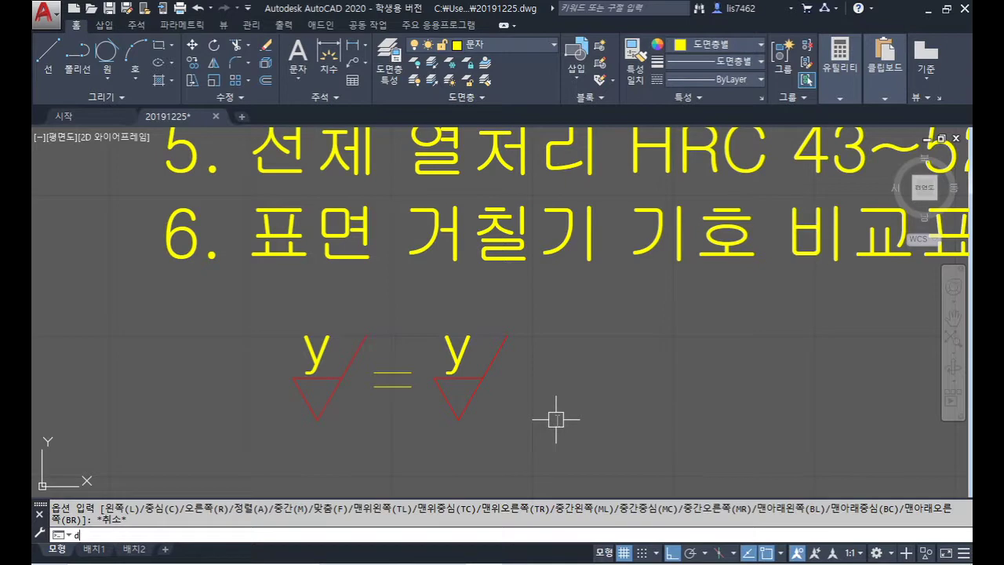
{"action": "type", "text": "t"}
{"action": "key", "text": "Return"}
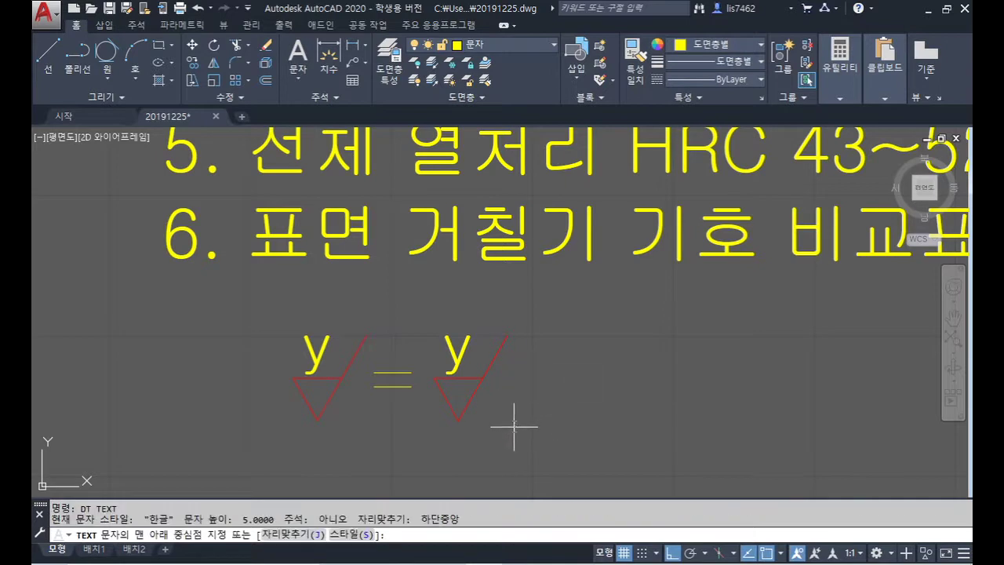
{"action": "left_click", "coordinate": [510, 416]}
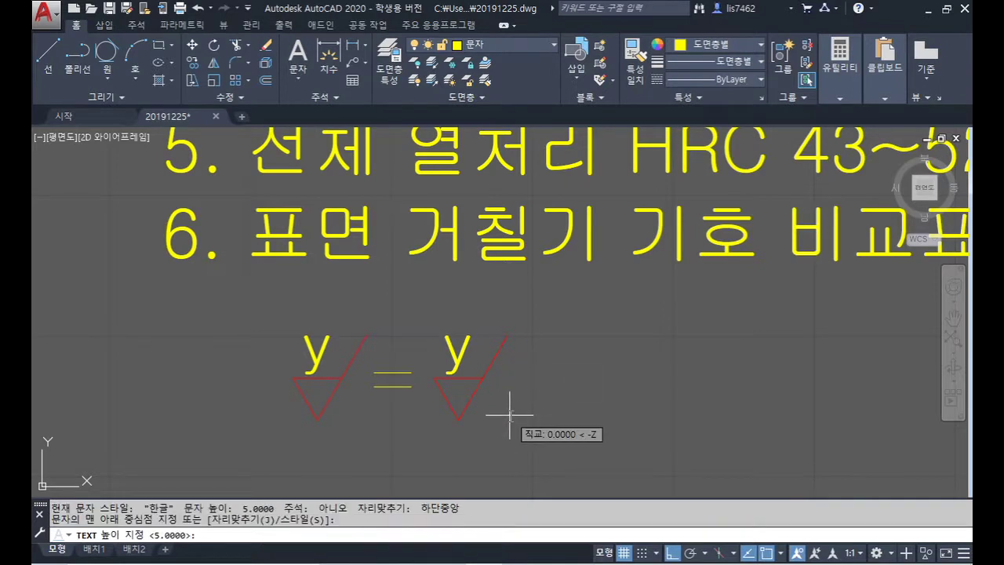
{"action": "type", "text": "3.5"}
{"action": "key", "text": "Return"}
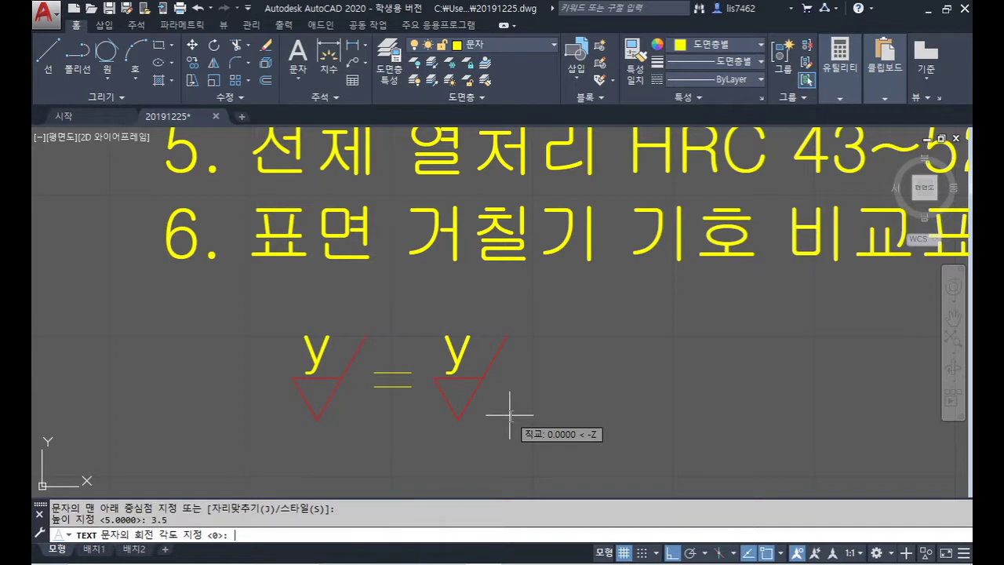
{"action": "key", "text": "Return"}
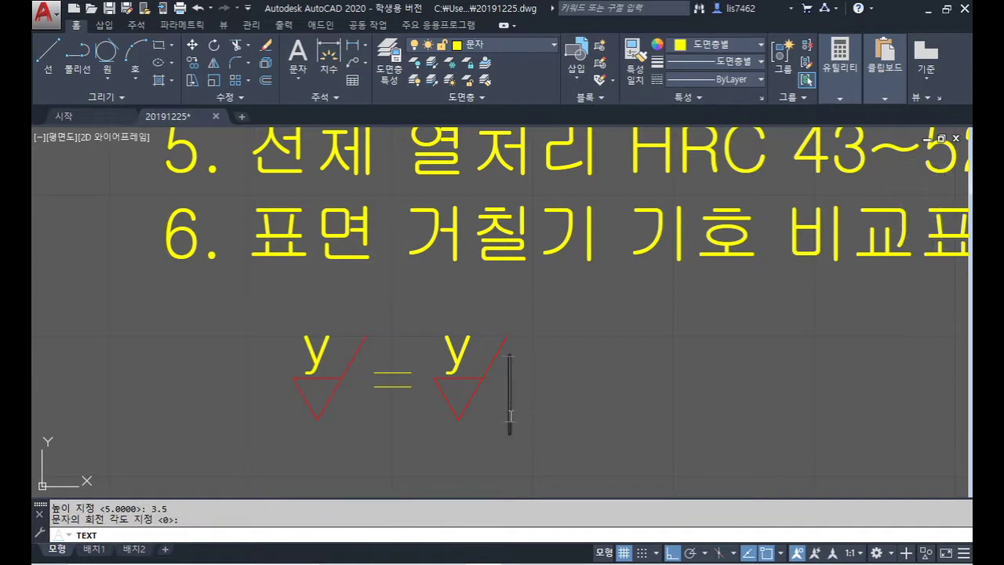
{"action": "type", "text": ","}
{"action": "key", "text": "Return"}
{"action": "key", "text": "Return"}
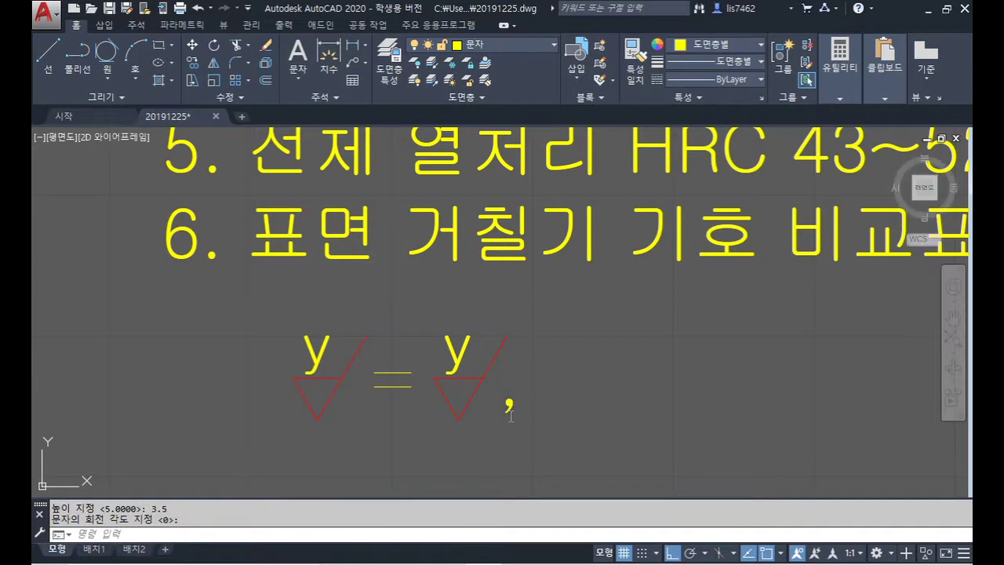
Step: Copy the y = y, group 20 units to the right
{"action": "scroll", "coordinate": [550, 354], "scroll_direction": "down", "scroll_amount": 3}
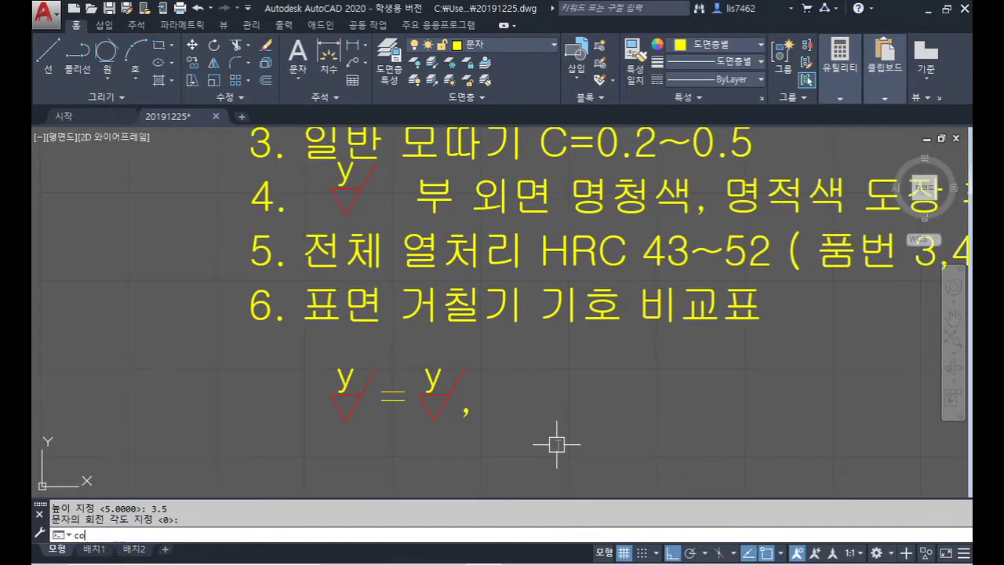
{"action": "key", "text": "Return"}
{"action": "left_click", "coordinate": [503, 450]}
{"action": "left_click", "coordinate": [303, 321]}
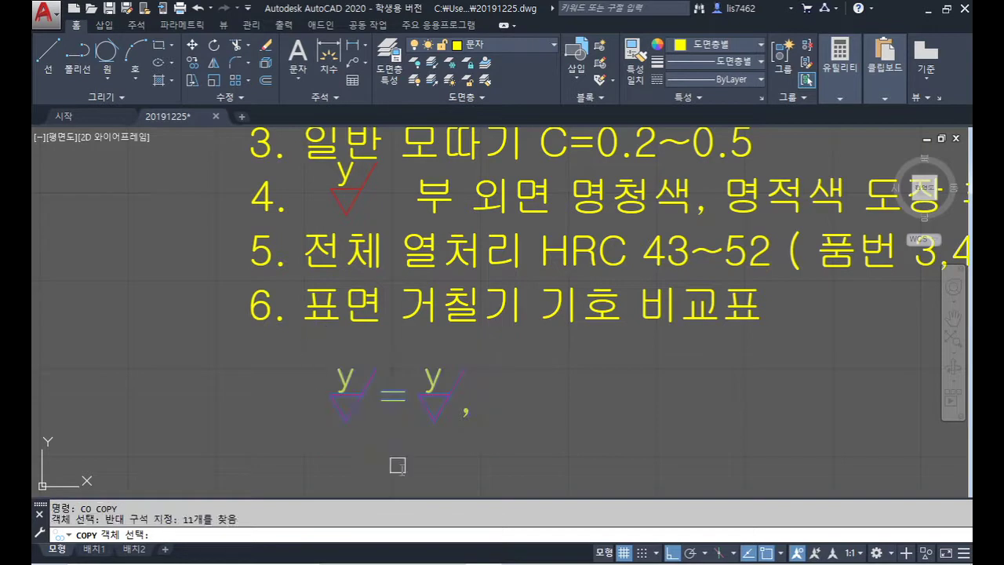
{"action": "key", "text": "Return"}
{"action": "left_click", "coordinate": [388, 449]}
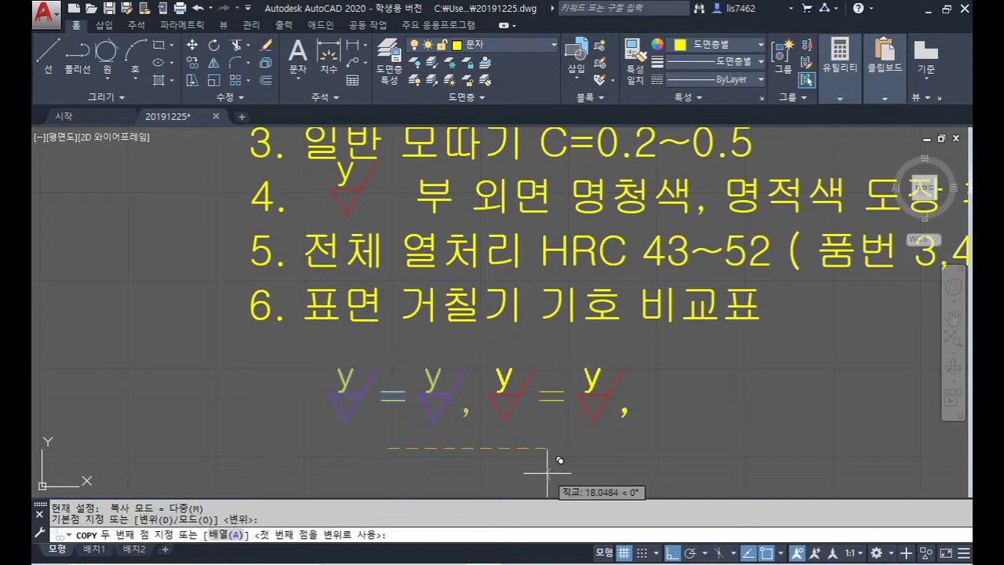
{"action": "type", "text": "20"}
{"action": "key", "text": "Return"}
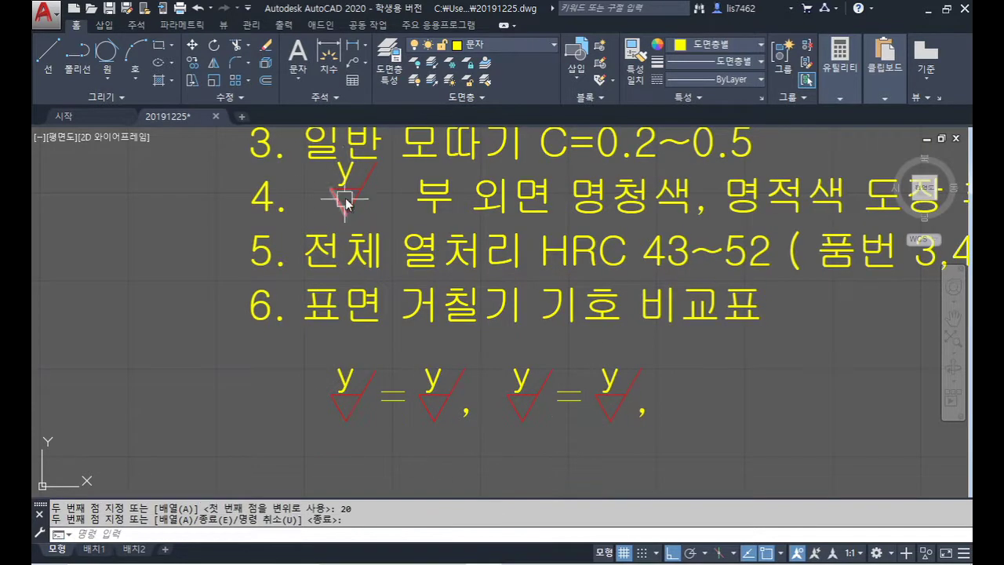
{"action": "key", "text": "Return"}
{"action": "left_click", "coordinate": [344, 380]}
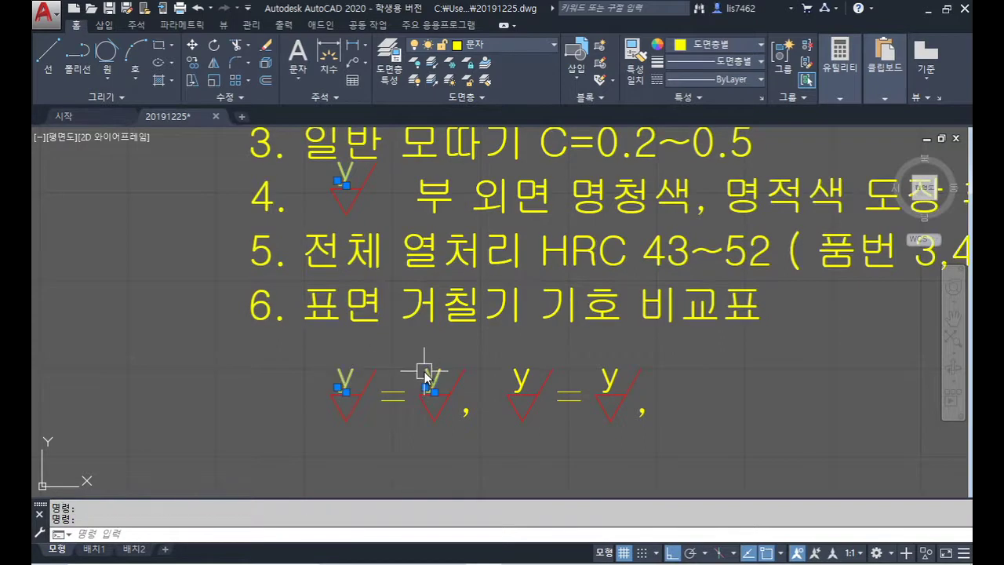
Step: Erase the three y letters and draw Tan-Tan-Tan circles inside note 4's mark and both legend marks
{"action": "key", "text": "Delete"}
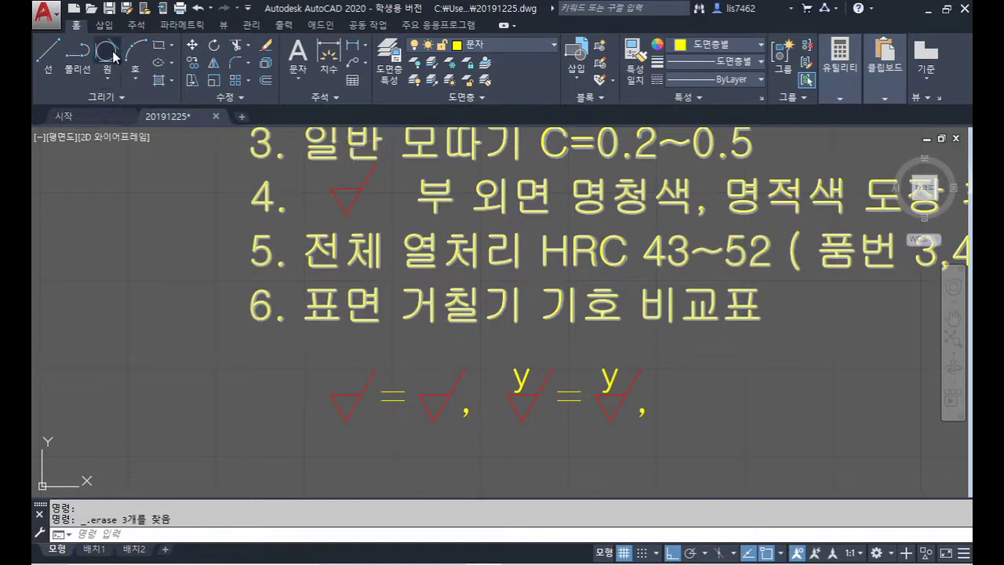
{"action": "left_click", "coordinate": [107, 51]}
{"action": "left_click", "coordinate": [339, 191]}
{"action": "left_click", "coordinate": [350, 192]}
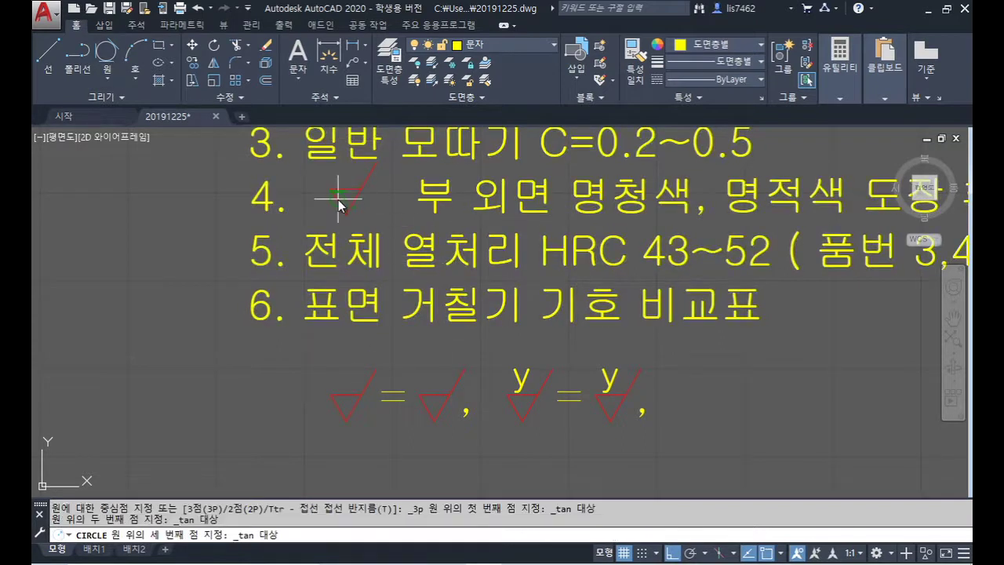
{"action": "left_click", "coordinate": [355, 209]}
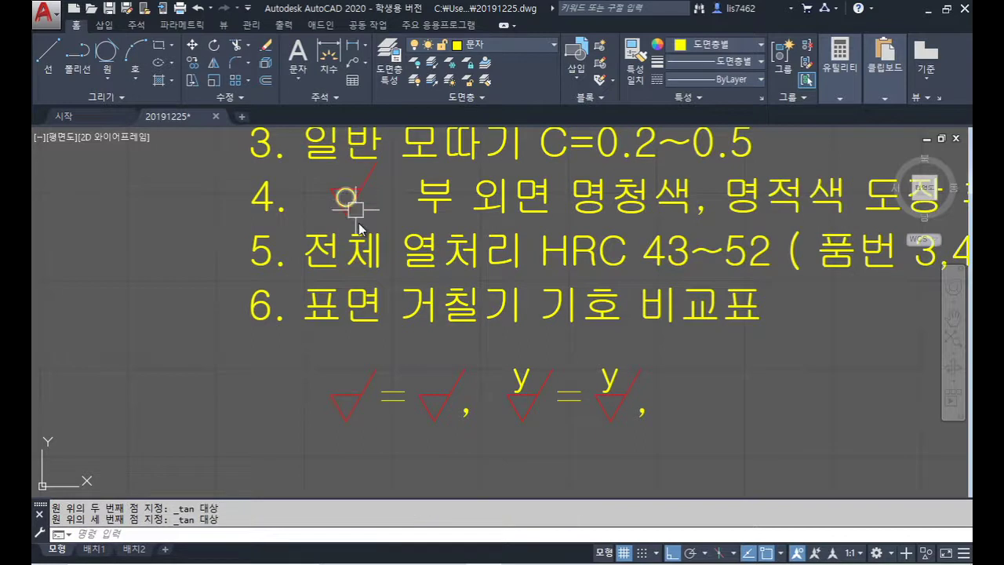
{"action": "left_click", "coordinate": [107, 51]}
{"action": "left_click", "coordinate": [341, 408]}
{"action": "left_click", "coordinate": [347, 397]}
{"action": "left_click", "coordinate": [355, 408]}
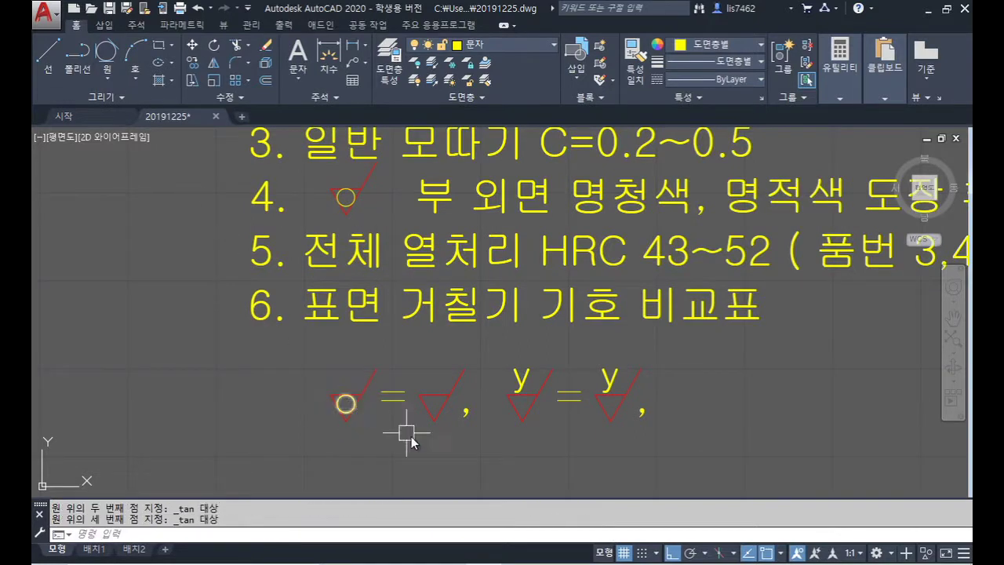
{"action": "left_click", "coordinate": [107, 51]}
{"action": "left_click", "coordinate": [449, 404]}
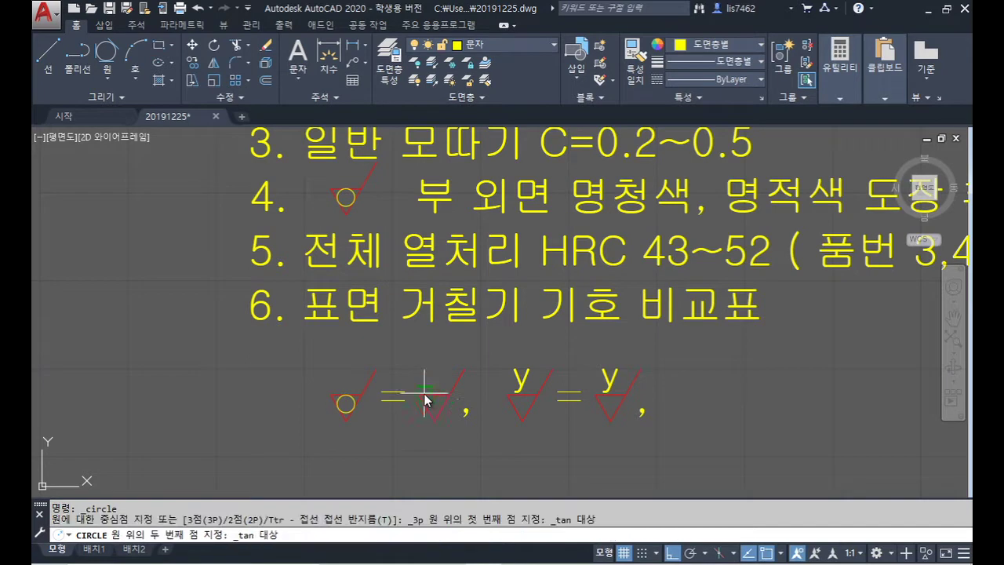
{"action": "left_click", "coordinate": [426, 402]}
{"action": "left_click", "coordinate": [428, 414]}
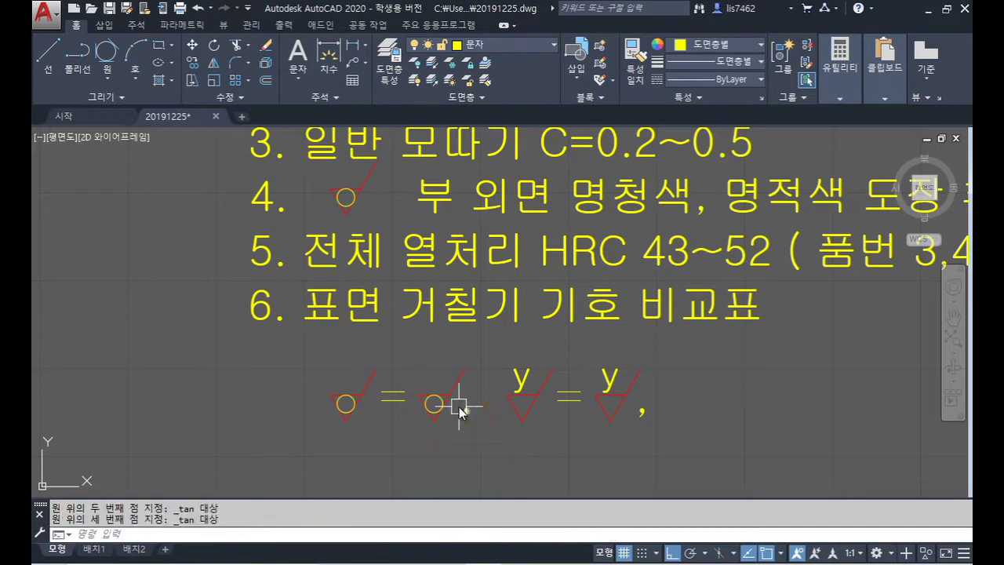
Step: Erase the top lines of the two legend marks and note 4's mark
{"action": "scroll", "coordinate": [366, 405], "scroll_direction": "up", "scroll_amount": 8}
{"action": "left_click", "coordinate": [318, 378]}
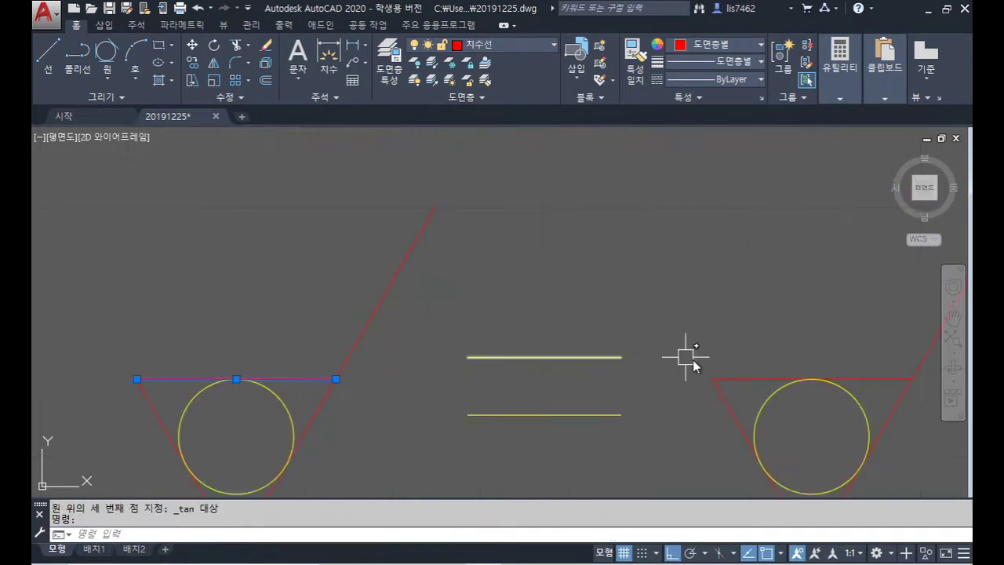
{"action": "left_click", "coordinate": [751, 380]}
{"action": "scroll", "coordinate": [625, 285], "scroll_direction": "down", "scroll_amount": 6}
{"action": "middle_click_drag", "start_coordinate": [565, 191], "coordinate": [475, 471]}
{"action": "scroll", "coordinate": [496, 217], "scroll_direction": "up", "scroll_amount": 6}
{"action": "left_click", "coordinate": [485, 237]}
{"action": "scroll", "coordinate": [667, 279], "scroll_direction": "down", "scroll_amount": 8}
{"action": "key", "text": "Delete"}
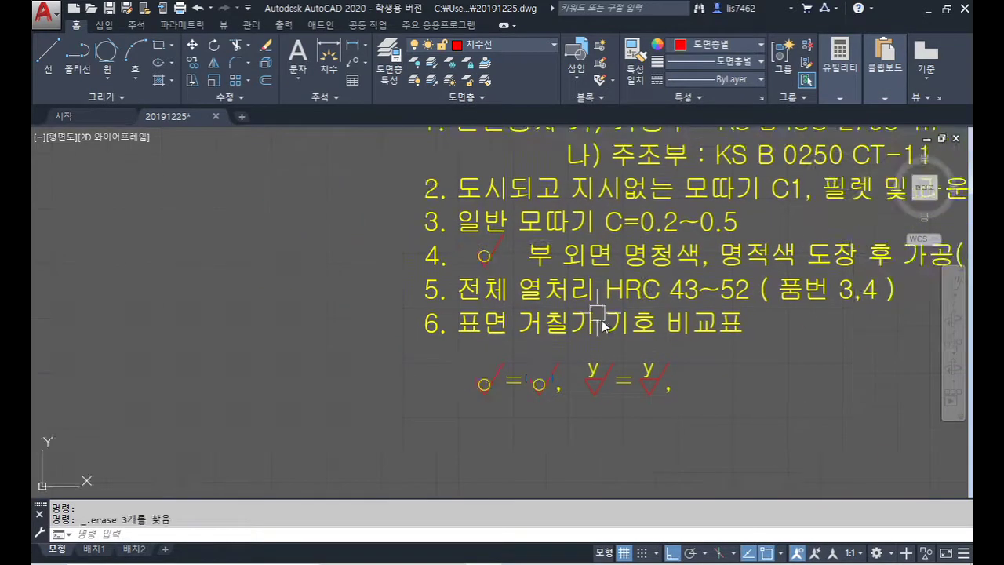
{"action": "scroll", "coordinate": [580, 357], "scroll_direction": "up", "scroll_amount": 3}
Step: Change the second legend pair's letter to w and its value to 12.5
{"action": "left_click", "coordinate": [475, 359]}
{"action": "double_click", "coordinate": [477, 360]}
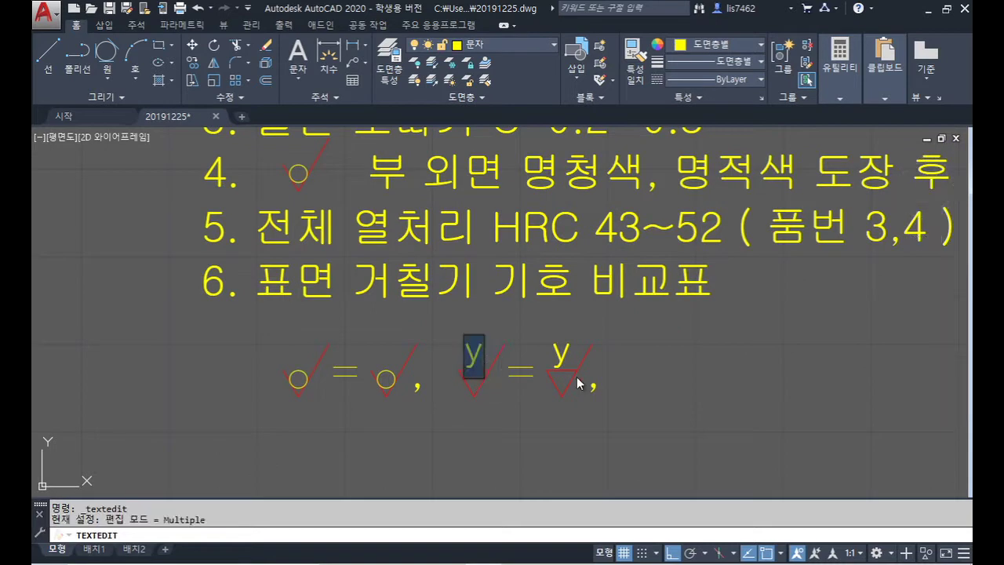
{"action": "type", "text": "w"}
{"action": "key", "text": "Return"}
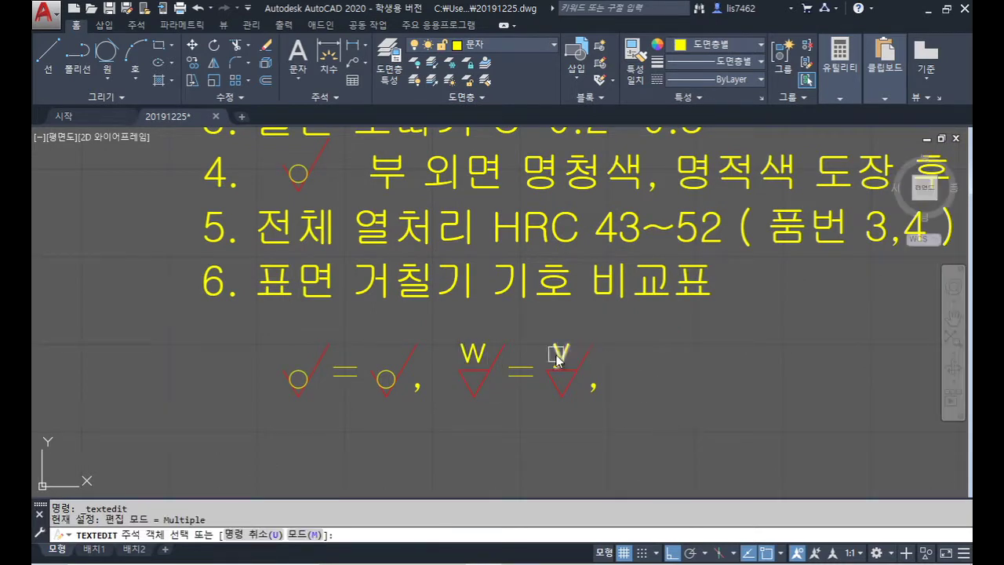
{"action": "left_click", "coordinate": [560, 354]}
{"action": "type", "text": "12.5"}
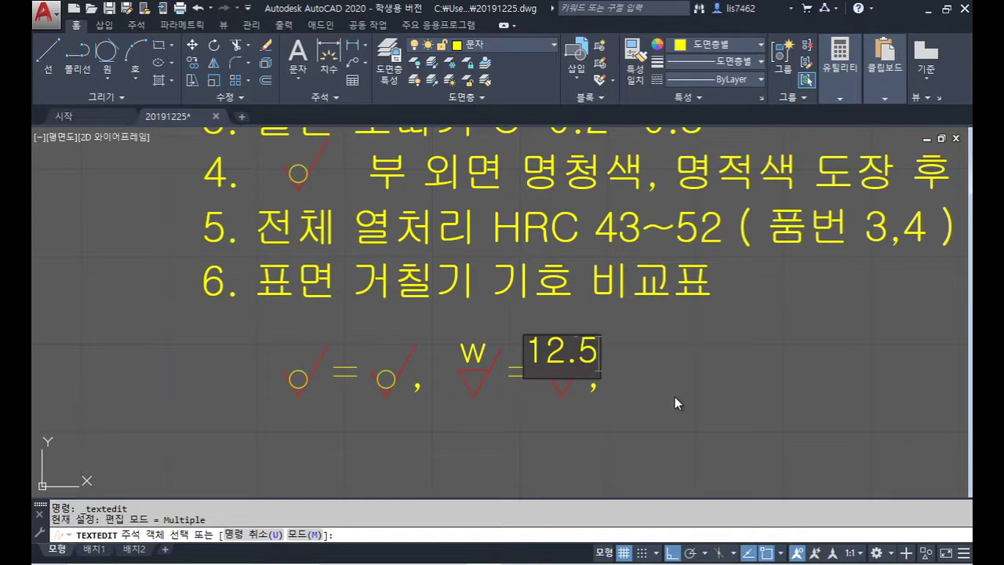
{"action": "key", "text": "Return"}
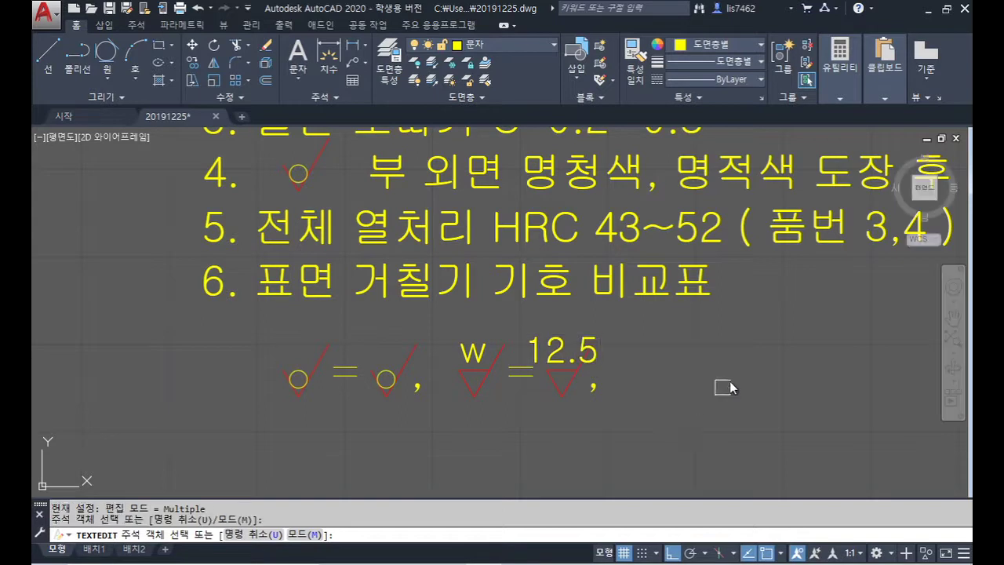
{"action": "key", "text": "Return"}
Step: Scale the 12.5 text down by a factor of 0.6
{"action": "type", "text": "sc"}
{"action": "key", "text": "Return"}
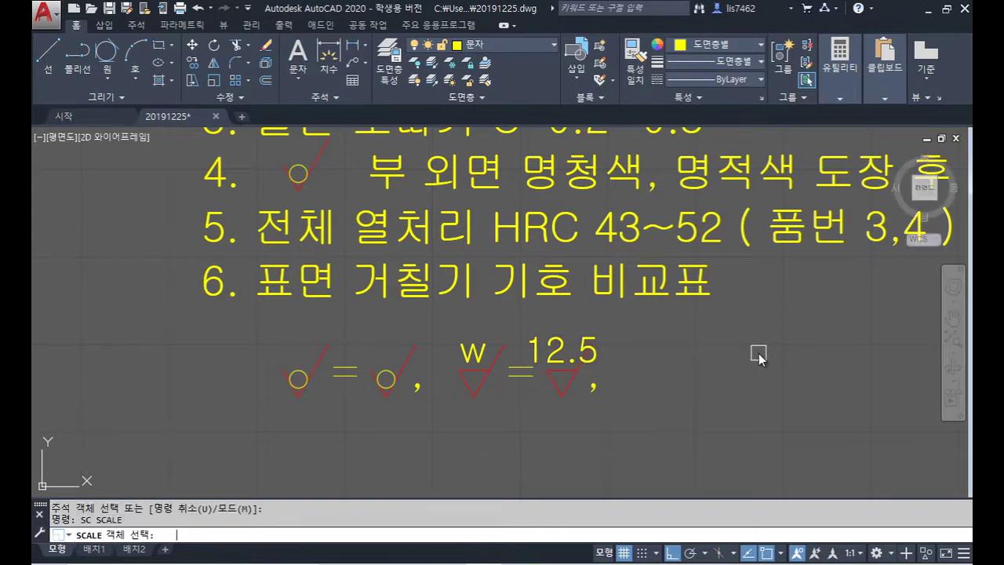
{"action": "left_click", "coordinate": [564, 351]}
{"action": "key", "text": "Return"}
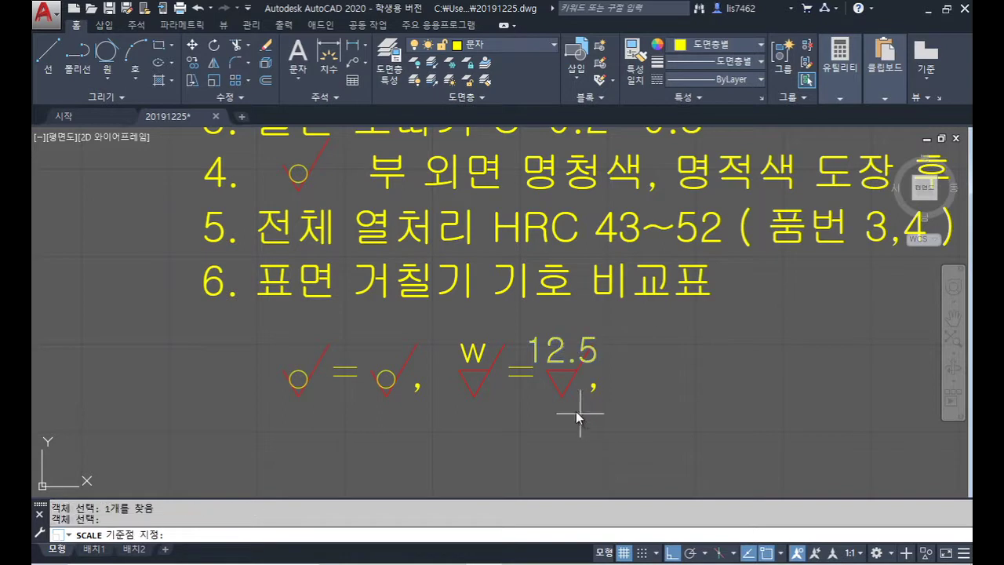
{"action": "scroll", "coordinate": [567, 380], "scroll_direction": "up", "scroll_amount": 6}
{"action": "left_click", "coordinate": [545, 361]}
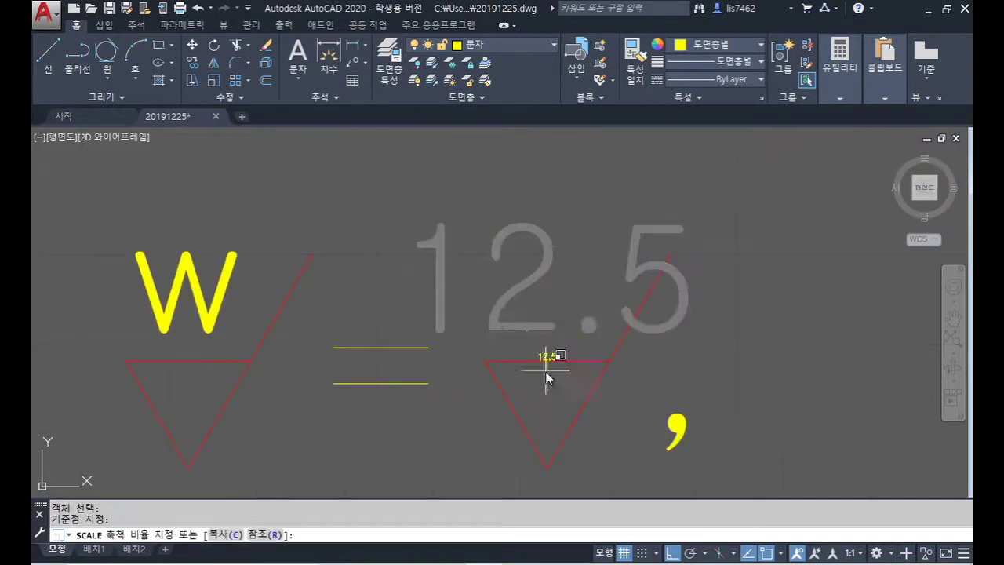
{"action": "scroll", "coordinate": [547, 367], "scroll_direction": "down", "scroll_amount": 5}
{"action": "type", "text": "0"}
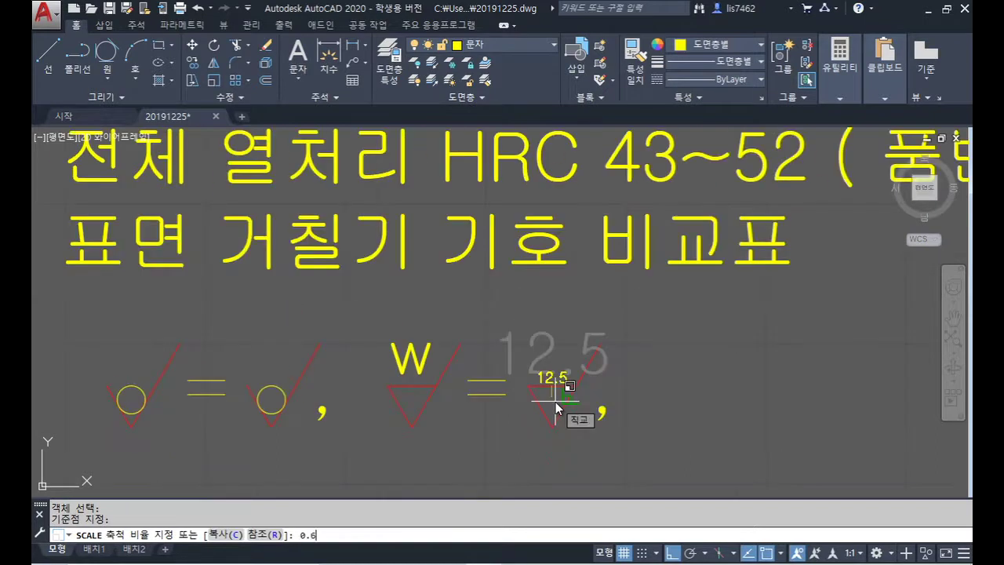
{"action": "type", "text": ".6"}
{"action": "key", "text": "Return"}
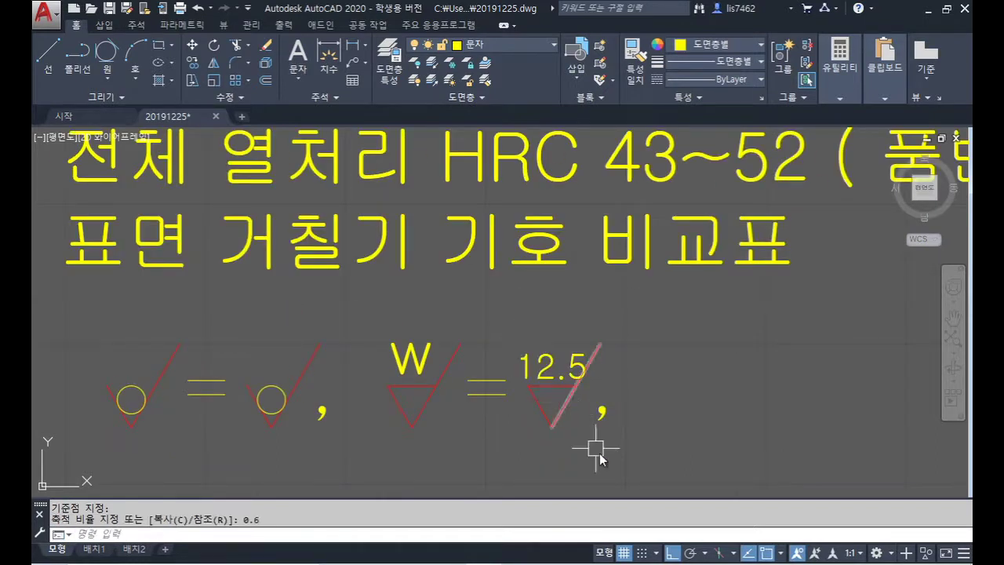
Step: Move the 12.5 text to sit just above its triangle roughness symbol
{"action": "type", "text": "m"}
{"action": "key", "text": "Return"}
{"action": "left_click", "coordinate": [547, 364]}
{"action": "key", "text": "Return"}
{"action": "left_click", "coordinate": [671, 366]}
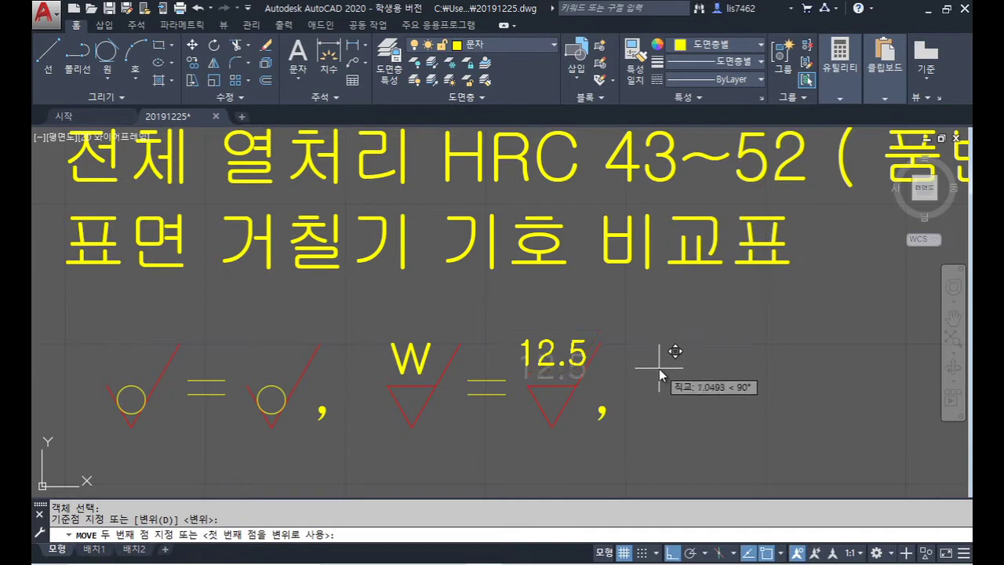
{"action": "left_click", "coordinate": [659, 375]}
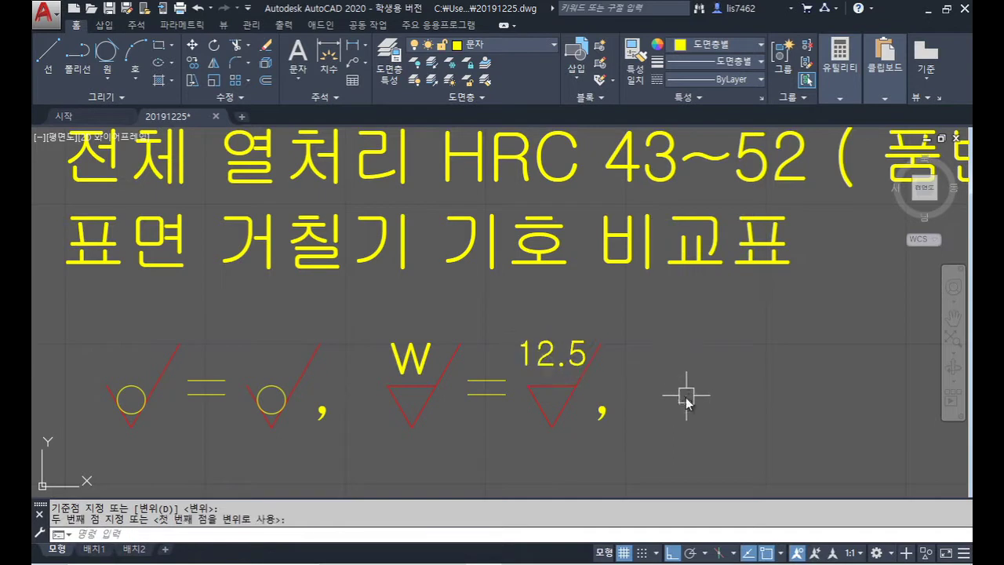
{"action": "scroll", "coordinate": [675, 392], "scroll_direction": "down", "scroll_amount": 3}
Step: Copy the w = 12.5 entry 20 and 40 units to the right, removing the trailing comma
{"action": "type", "text": "co"}
{"action": "key", "text": "Return"}
{"action": "left_click", "coordinate": [540, 420]}
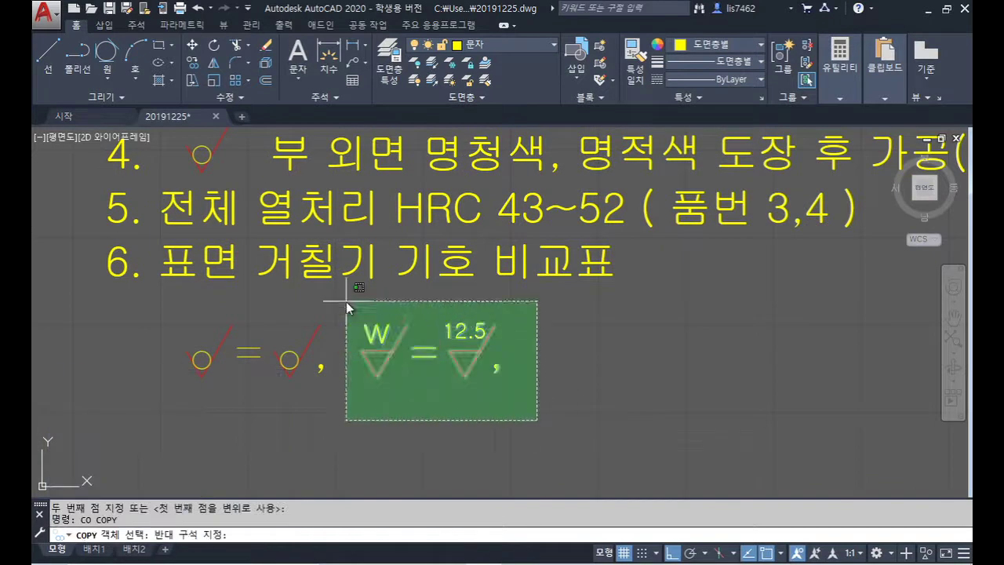
{"action": "left_click", "coordinate": [346, 301]}
{"action": "key", "text": "Return"}
{"action": "left_click", "coordinate": [484, 440]}
{"action": "type", "text": "2"}
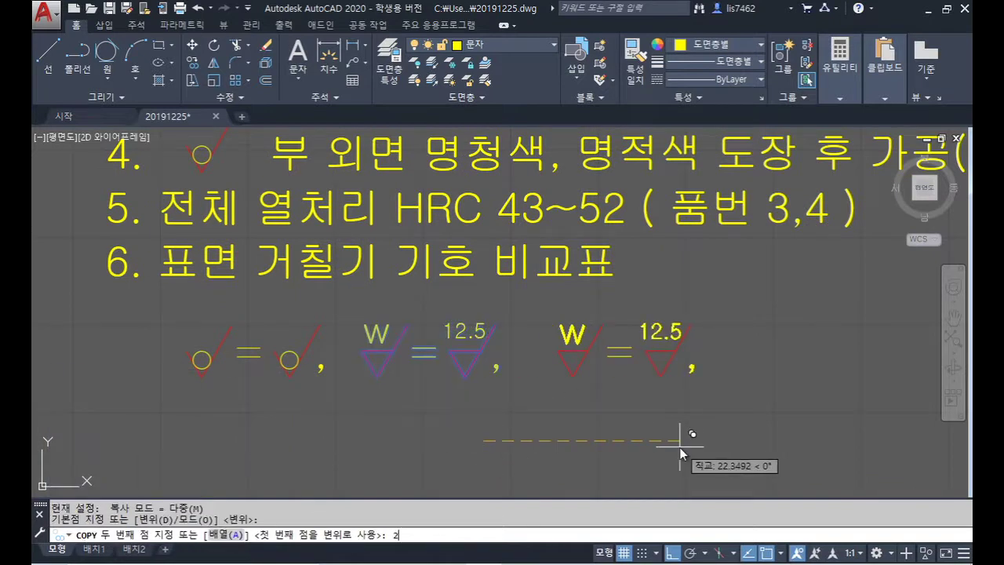
{"action": "type", "text": "0"}
{"action": "key", "text": "Return"}
{"action": "type", "text": "40"}
{"action": "key", "text": "Return"}
{"action": "key", "text": "Return"}
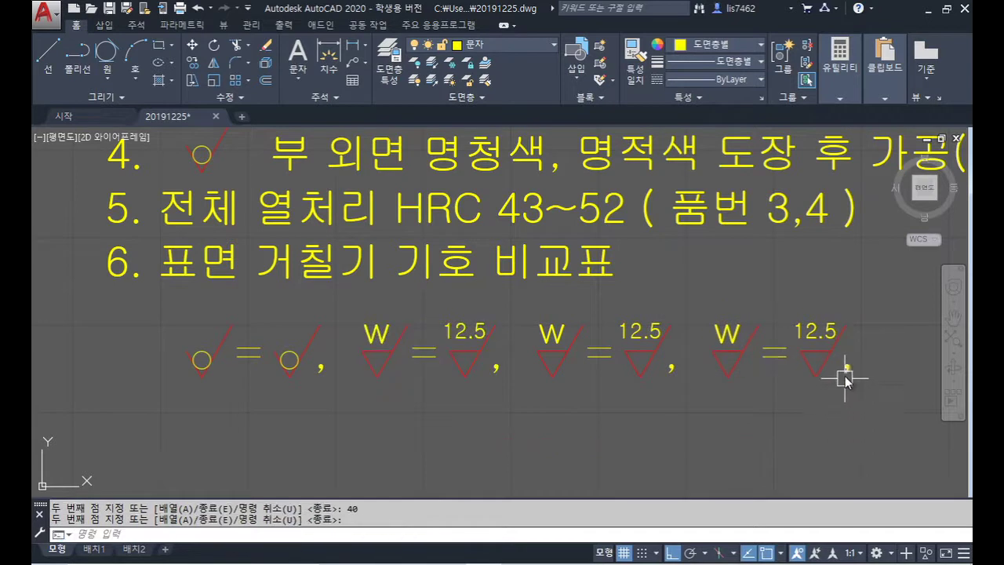
{"action": "key", "text": "Delete"}
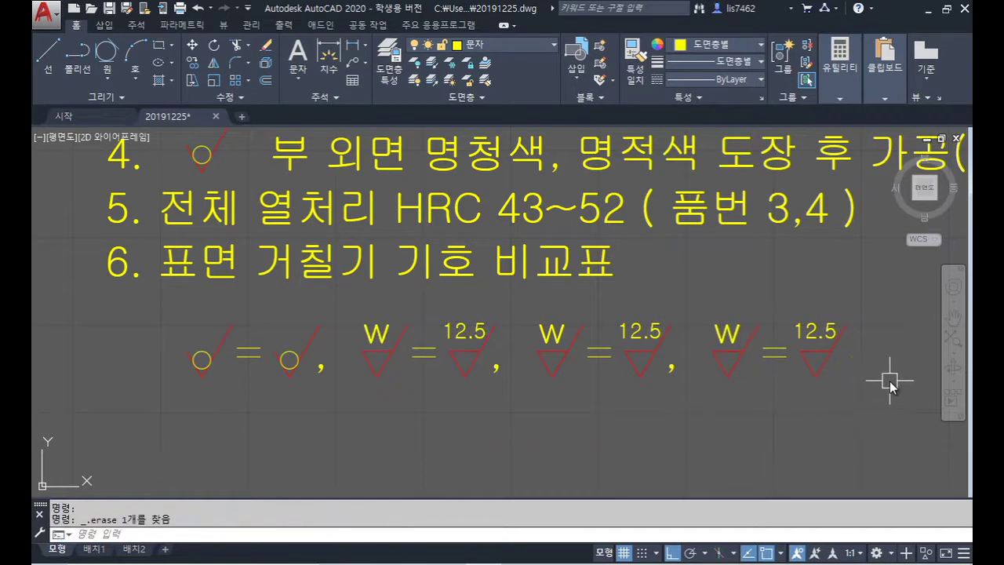
Step: Relabel the two copies as x = 3.2 and y = 0.8
{"action": "double_click", "coordinate": [553, 339]}
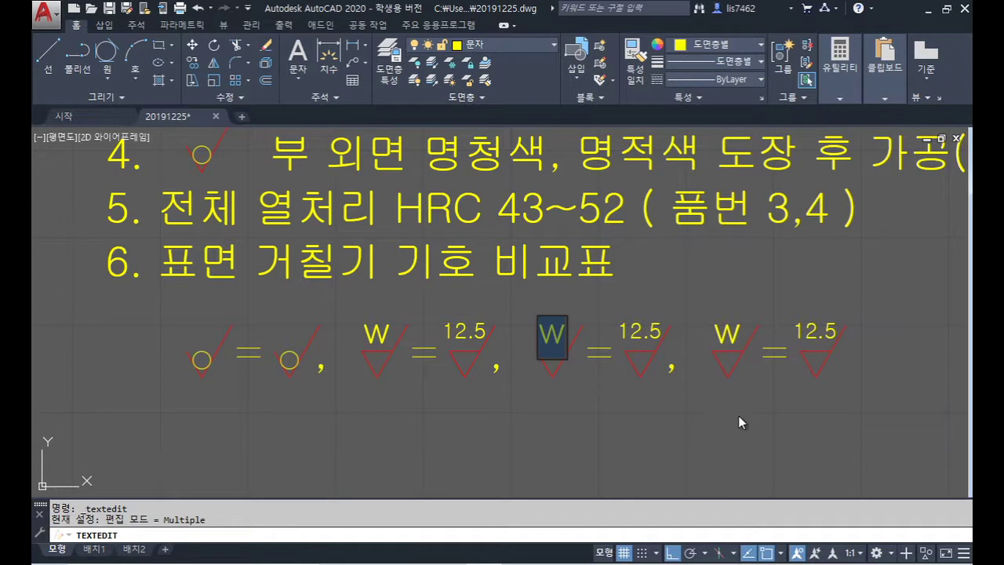
{"action": "type", "text": "X"}
{"action": "key", "text": "Return"}
{"action": "left_click", "coordinate": [728, 341]}
{"action": "type", "text": "y"}
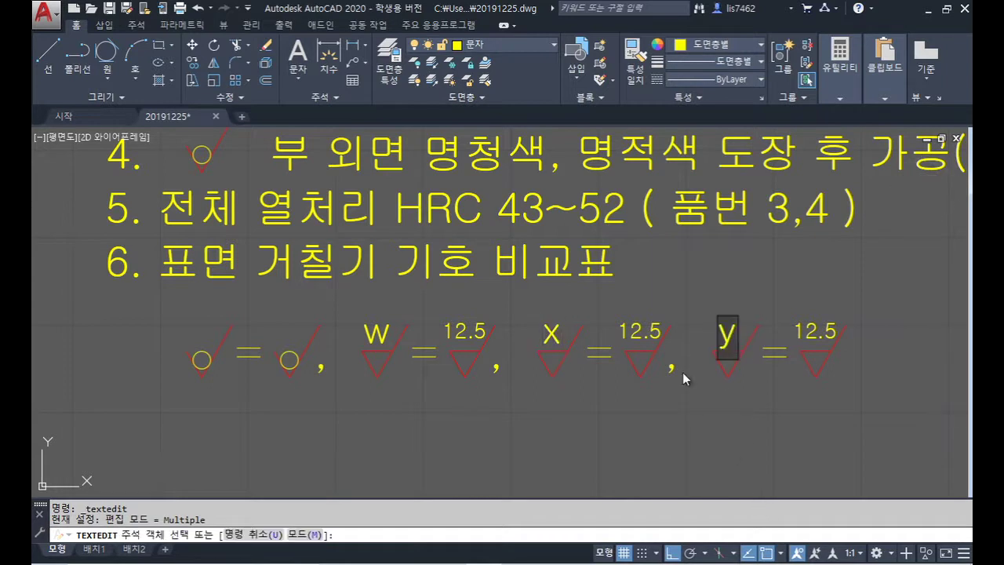
{"action": "key", "text": "Return"}
{"action": "left_click", "coordinate": [652, 333]}
{"action": "type", "text": "3.2"}
{"action": "key", "text": "Return"}
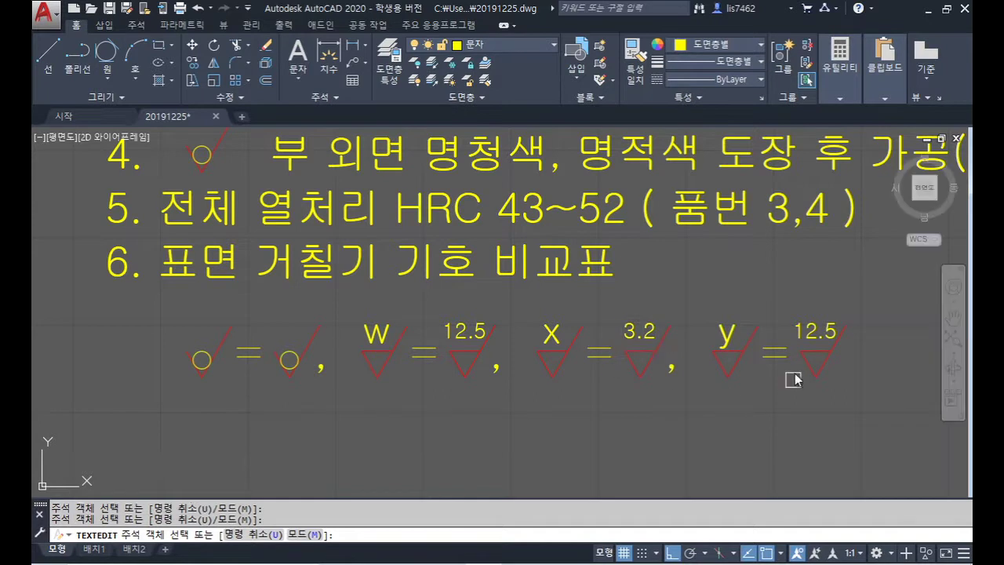
{"action": "left_click", "coordinate": [816, 332]}
{"action": "type", "text": "0.8"}
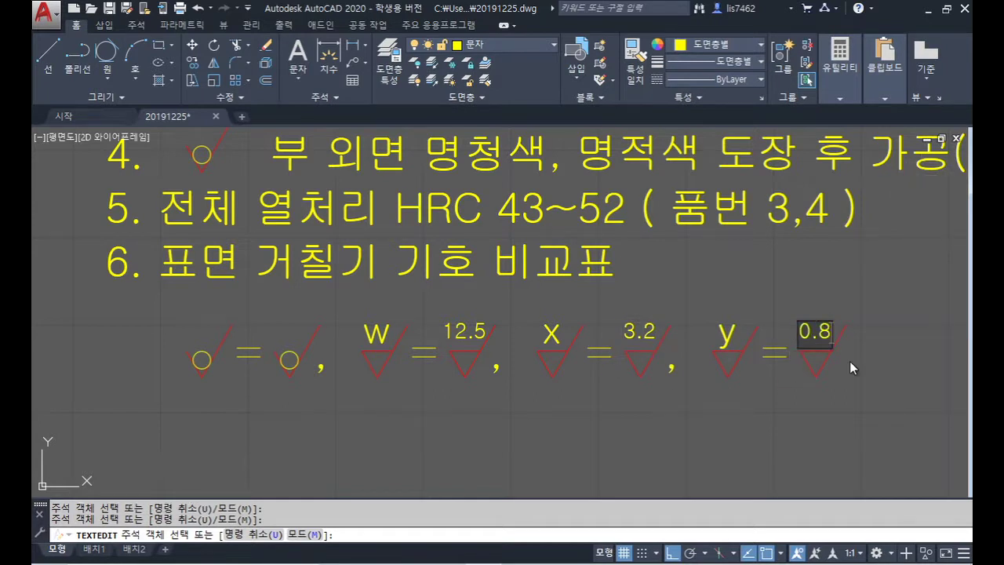
{"action": "key", "text": "Return"}
{"action": "key", "text": "Return"}
Step: Move the whole notes block down to sit directly above the parts list
{"action": "scroll", "coordinate": [718, 308], "scroll_direction": "down", "scroll_amount": 4}
{"action": "scroll", "coordinate": [675, 329], "scroll_direction": "up", "scroll_amount": 1}
{"action": "scroll", "coordinate": [684, 337], "scroll_direction": "down", "scroll_amount": 5}
{"action": "scroll", "coordinate": [562, 317], "scroll_direction": "up", "scroll_amount": 2}
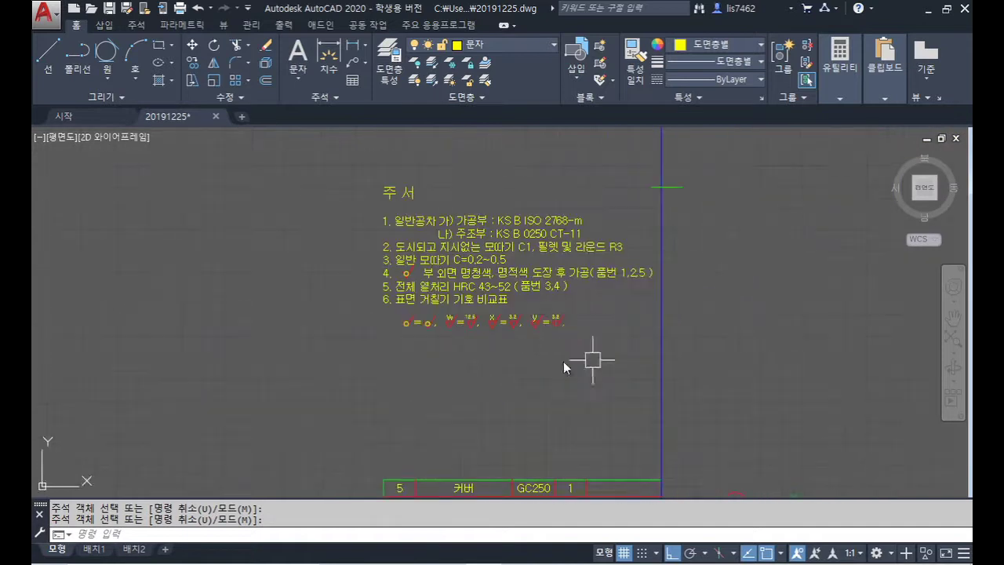
{"action": "middle_click_drag", "start_coordinate": [555, 337], "coordinate": [554, 315]}
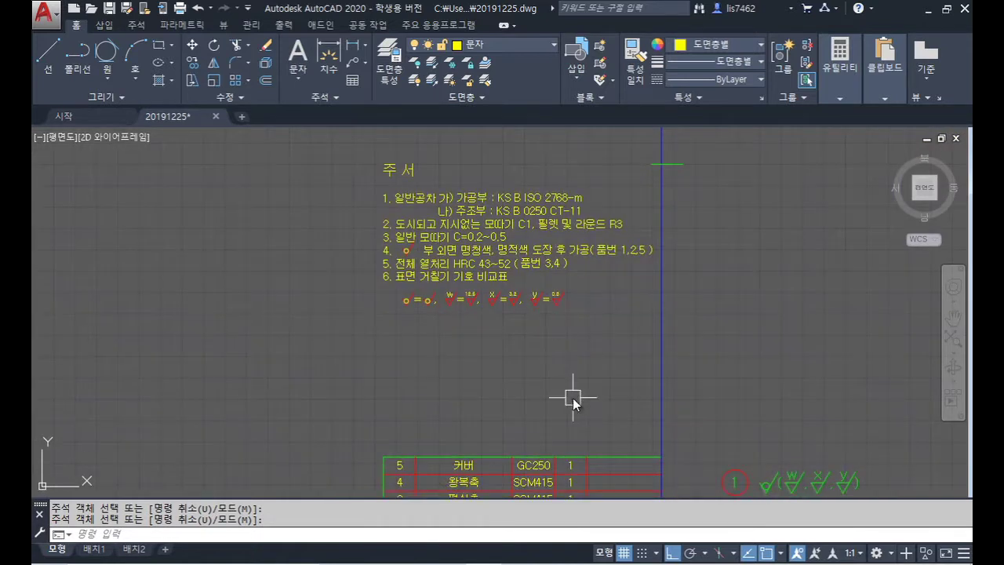
{"action": "type", "text": "m"}
{"action": "key", "text": "Return"}
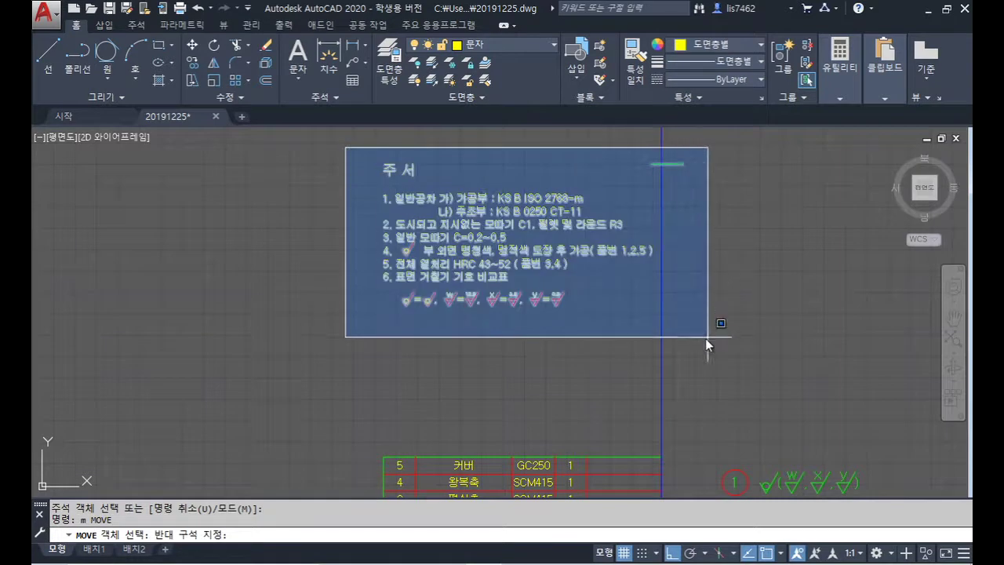
{"action": "left_click", "coordinate": [706, 341]}
{"action": "key", "text": "Return"}
{"action": "left_click", "coordinate": [303, 289]}
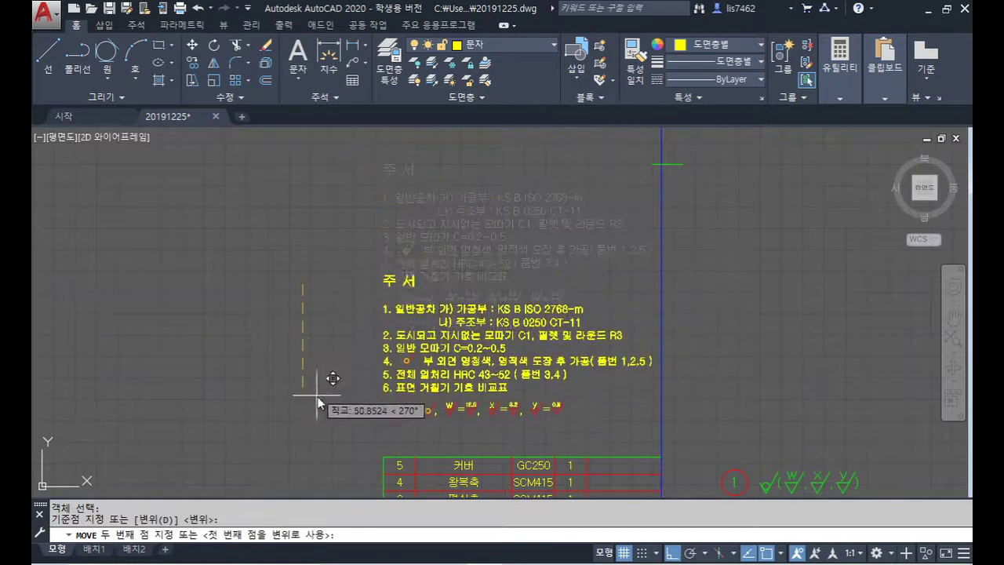
{"action": "left_click", "coordinate": [323, 426]}
Step: Save the drawing as 20191225.dwg
{"action": "scroll", "coordinate": [641, 396], "scroll_direction": "down", "scroll_amount": 4}
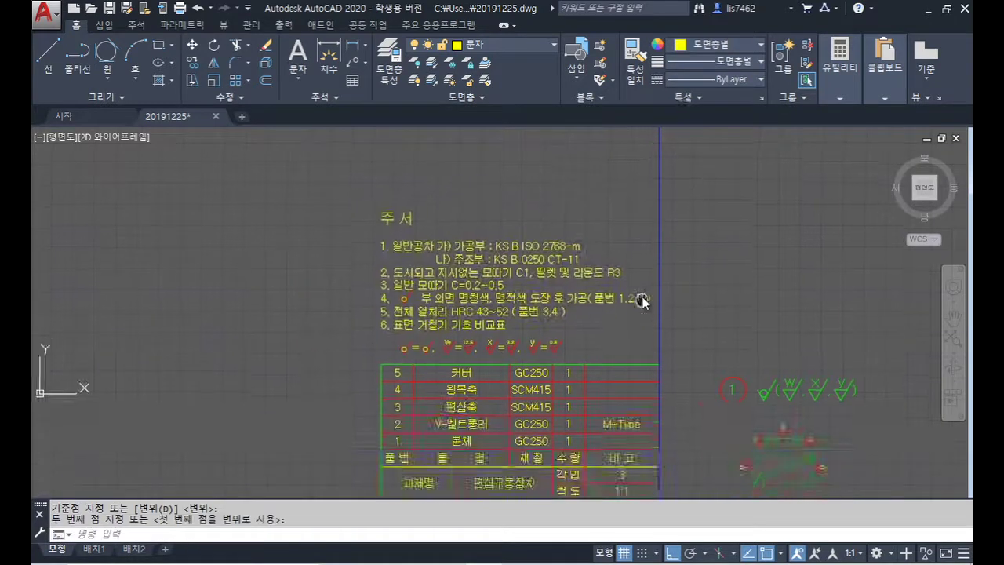
{"action": "scroll", "coordinate": [697, 308], "scroll_direction": "up", "scroll_amount": 2}
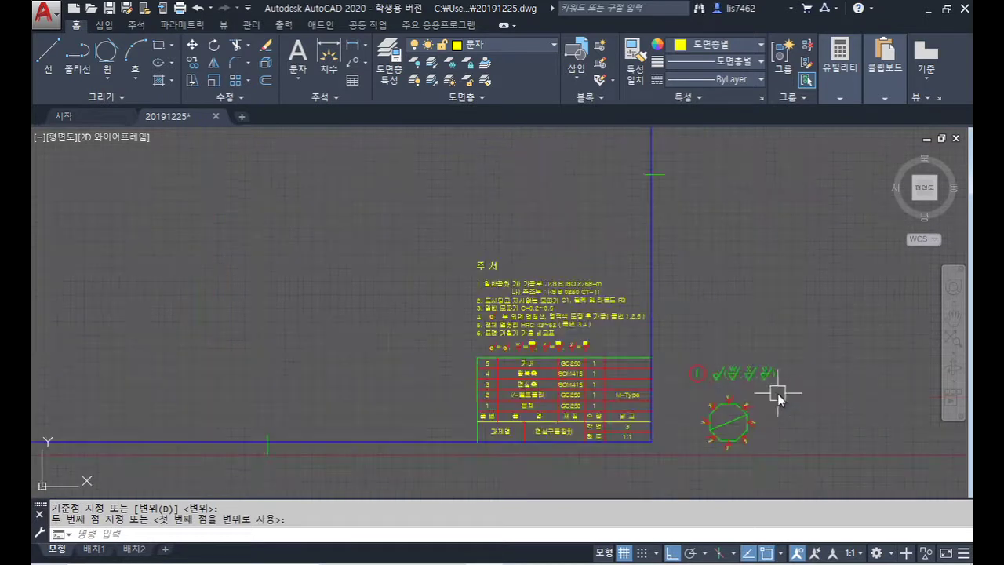
{"action": "middle_click_drag", "start_coordinate": [790, 396], "coordinate": [840, 408]}
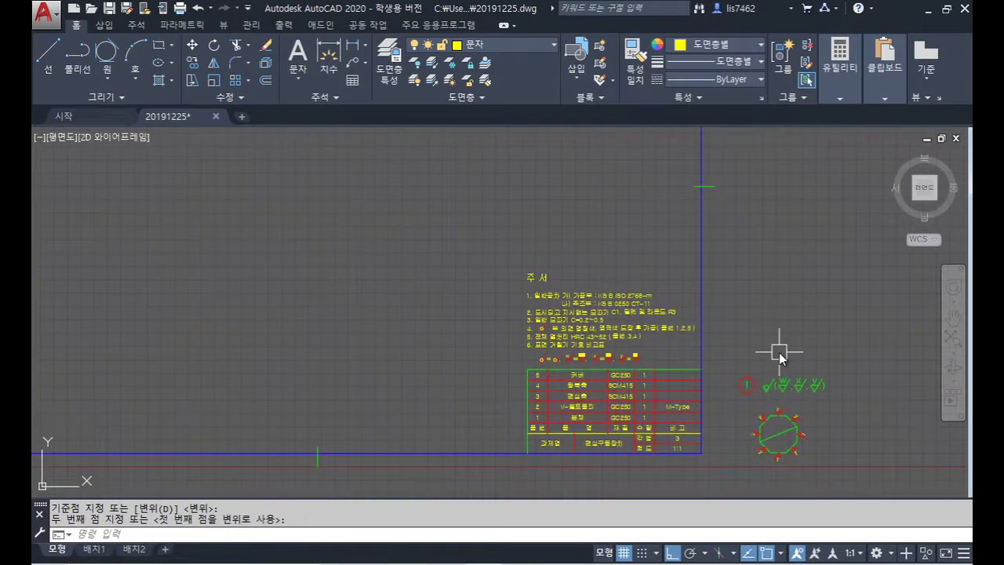
{"action": "key", "text": "ctrl+s"}
{"action": "scroll", "coordinate": [839, 332], "scroll_direction": "down", "scroll_amount": 2}
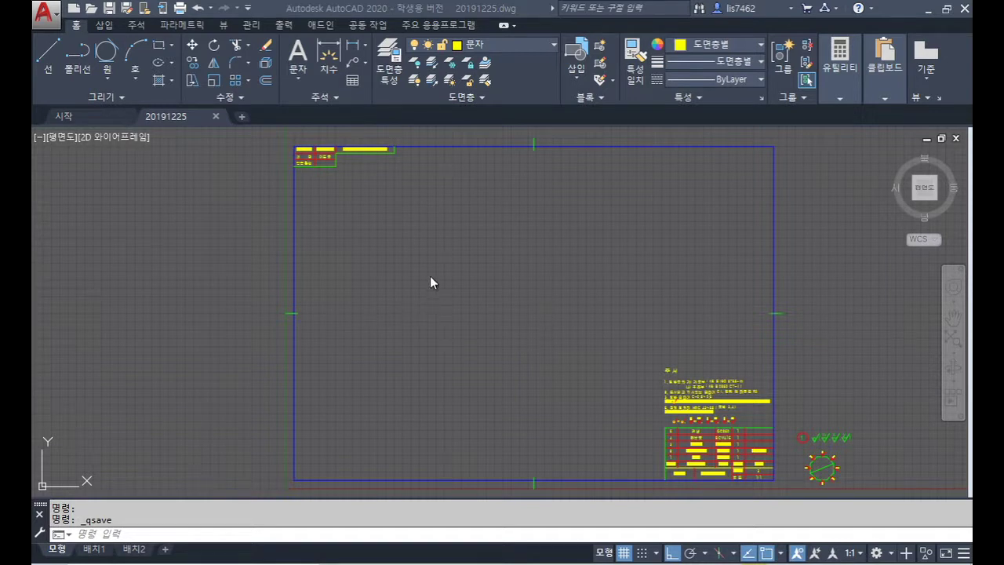
Step: On layer 윤곽선, draw a 420×297 rectangle from the origin 0,0
{"action": "left_click", "coordinate": [527, 47]}
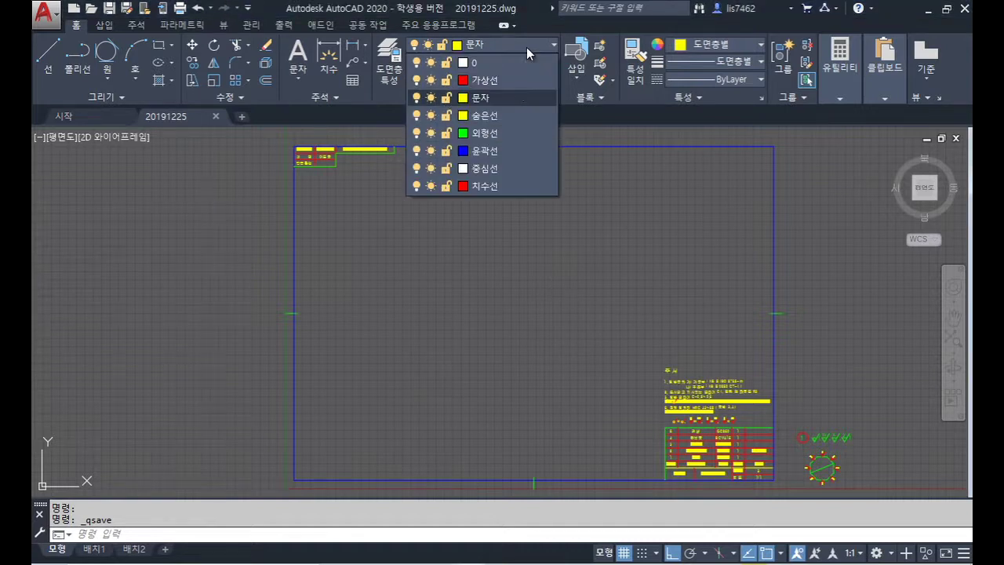
{"action": "left_click", "coordinate": [522, 152]}
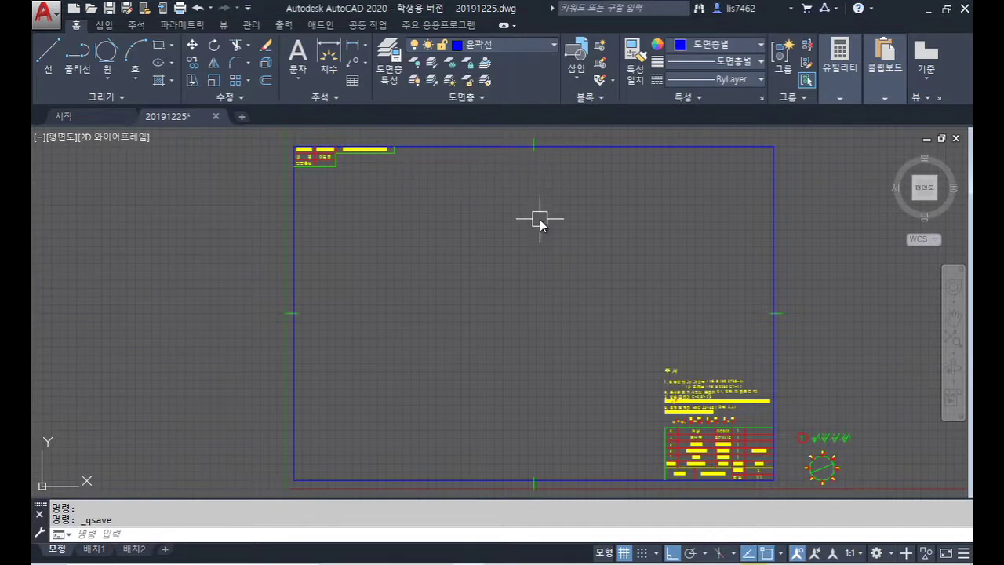
{"action": "type", "text": "rec"}
{"action": "key", "text": "Return"}
{"action": "type", "text": "0,"}
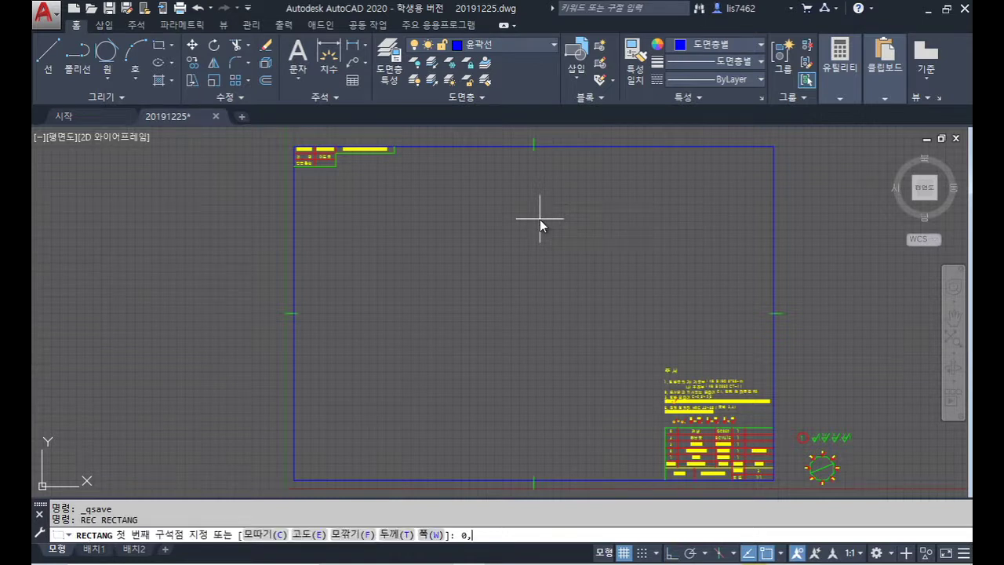
{"action": "type", "text": "0"}
{"action": "key", "text": "Return"}
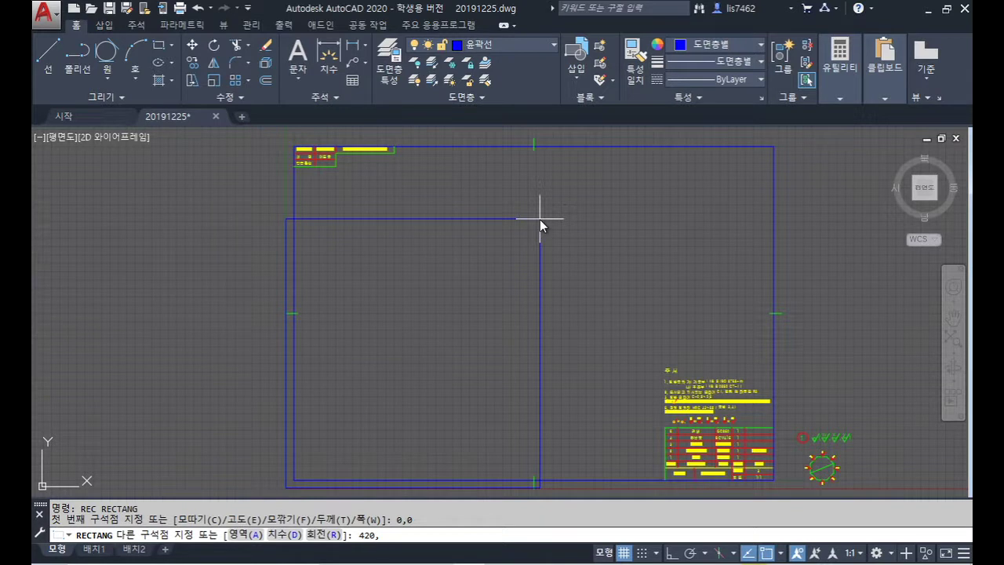
{"action": "type", "text": "7"}
{"action": "key", "text": "Return"}
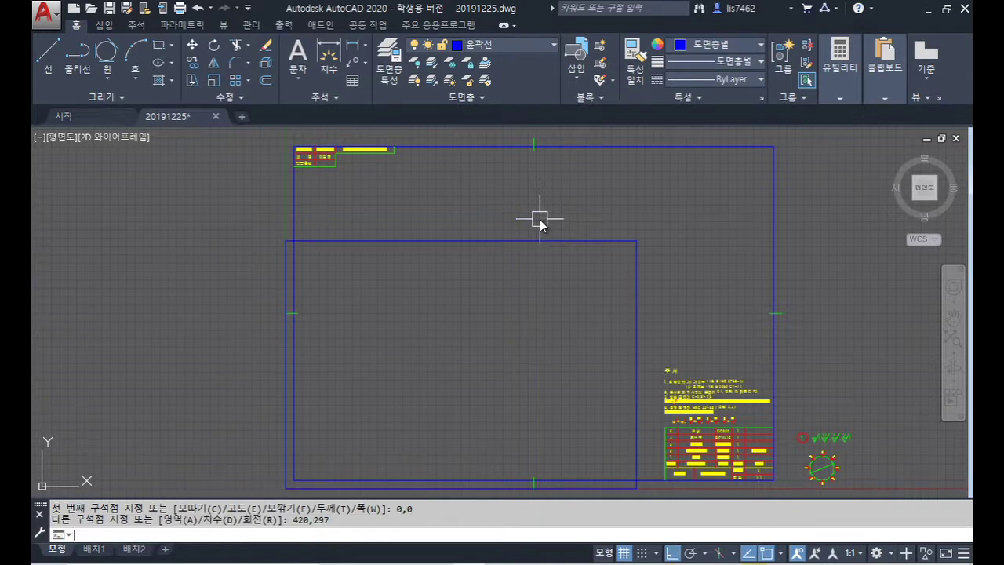
Step: Offset the rectangle 10 units inward to create the inner border
{"action": "type", "text": "o"}
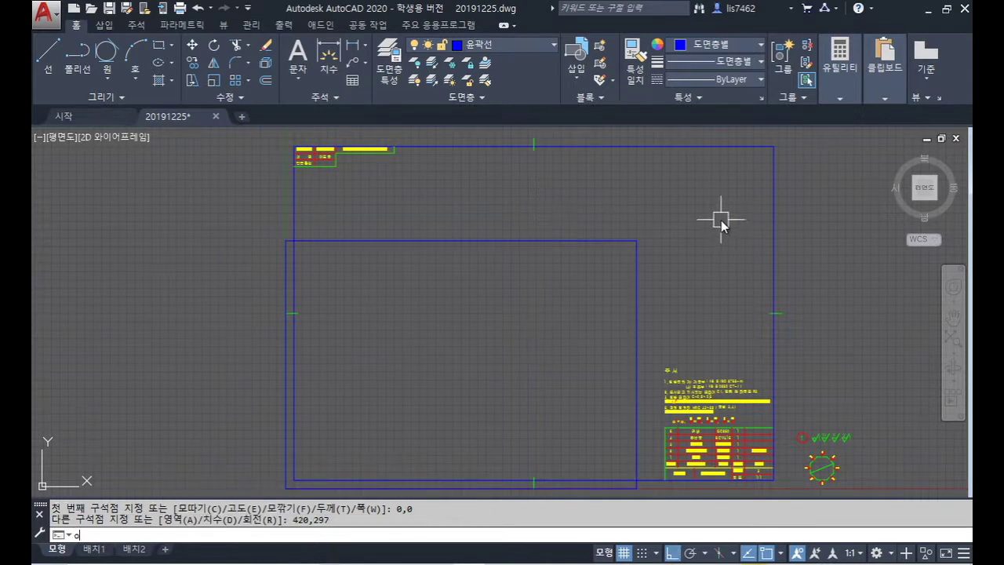
{"action": "key", "text": "Return"}
{"action": "type", "text": "10"}
{"action": "key", "text": "Return"}
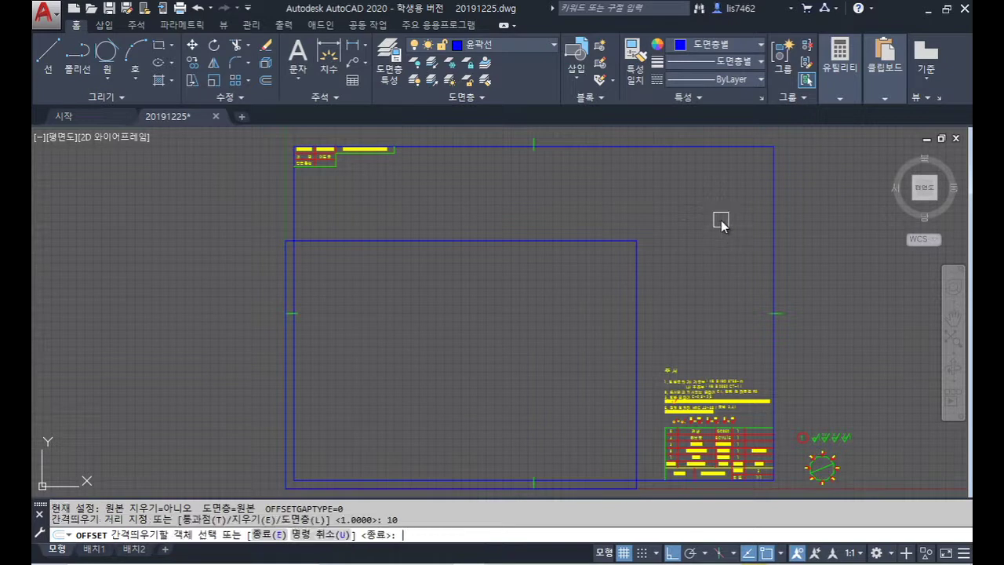
{"action": "left_click", "coordinate": [566, 243]}
{"action": "left_click", "coordinate": [564, 282]}
{"action": "left_click", "coordinate": [750, 412]}
{"action": "key", "text": "Return"}
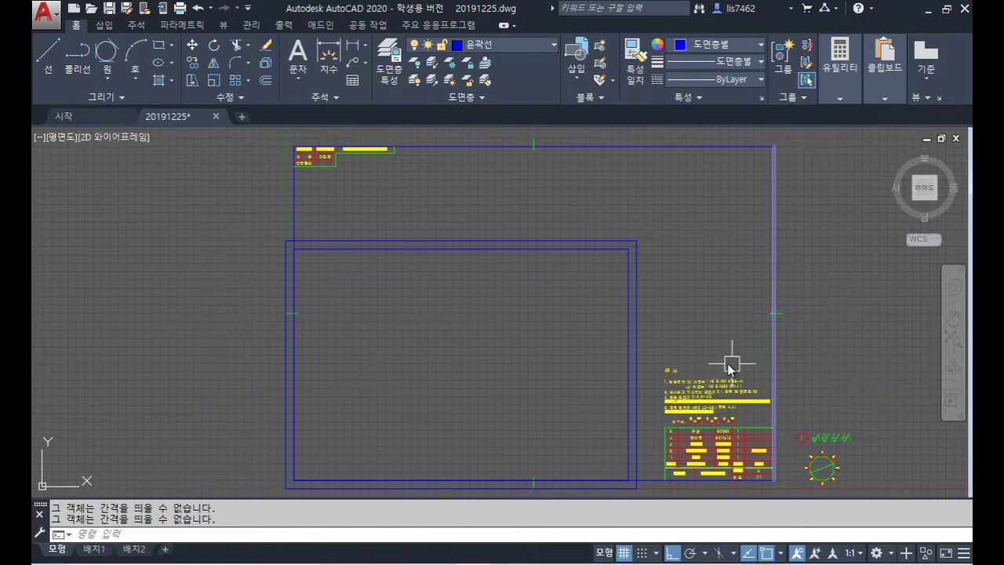
Step: Erase the notes text and the balloon samples
{"action": "left_click", "coordinate": [653, 349]}
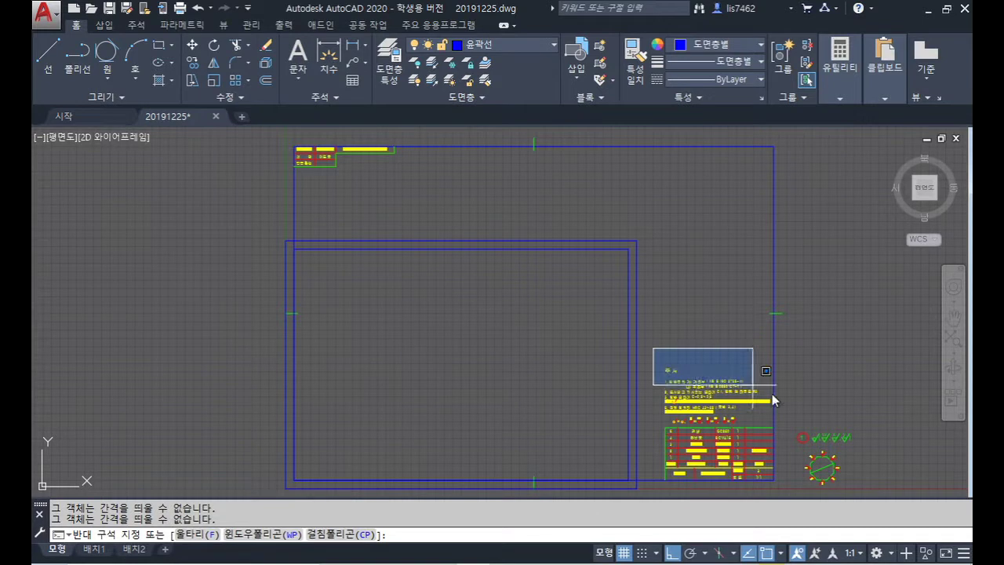
{"action": "left_click", "coordinate": [836, 426]}
{"action": "key", "text": "Delete"}
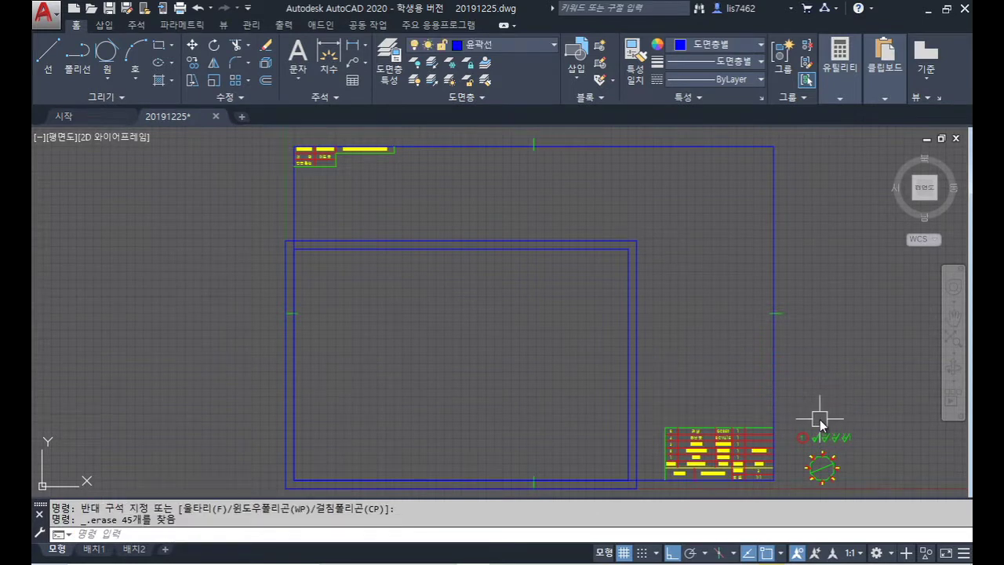
{"action": "middle_click_drag", "start_coordinate": [834, 433], "coordinate": [772, 306]}
{"action": "left_click", "coordinate": [853, 402]}
{"action": "left_click", "coordinate": [745, 331]}
{"action": "left_click", "coordinate": [810, 318]}
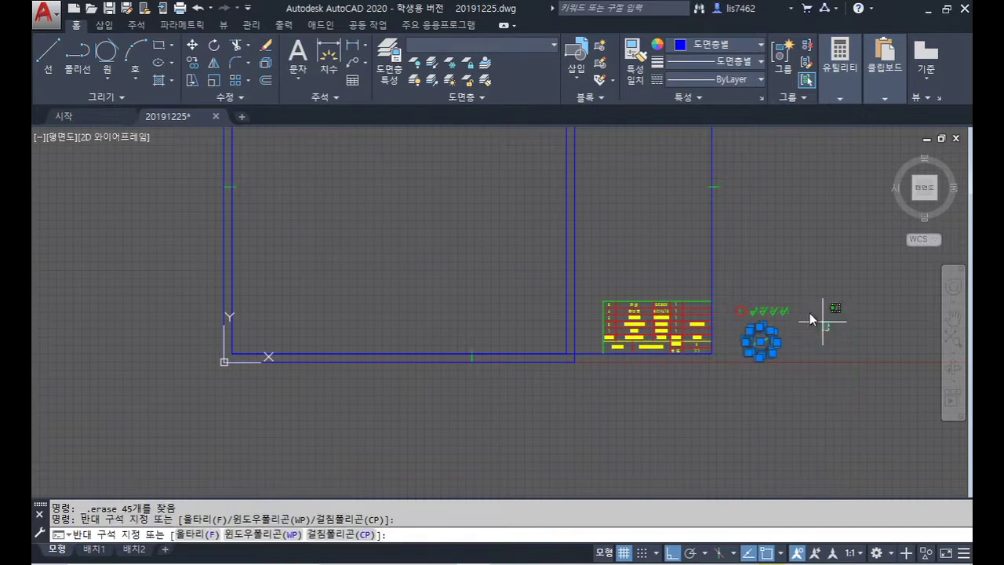
{"action": "left_click", "coordinate": [751, 296]}
{"action": "key", "text": "Delete"}
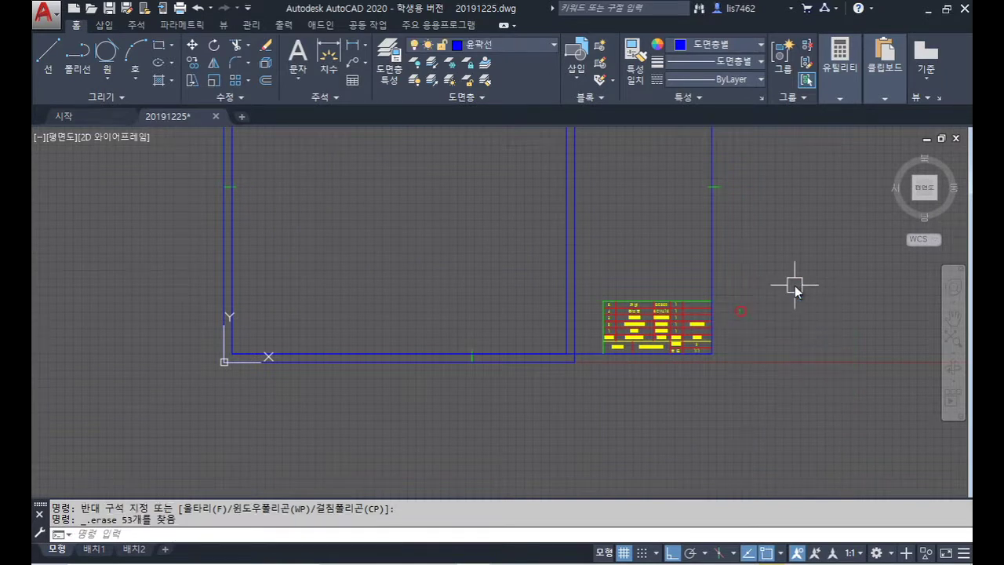
{"action": "middle_click_drag", "start_coordinate": [737, 332], "coordinate": [811, 432]}
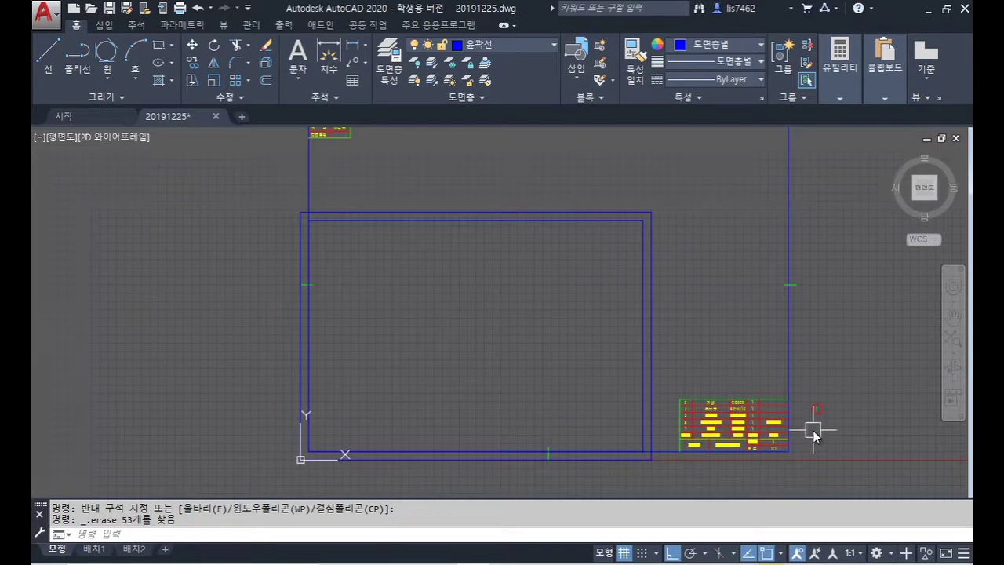
Step: Move the parts list into the inner border's lower-right corner
{"action": "type", "text": "m"}
{"action": "key", "text": "Return"}
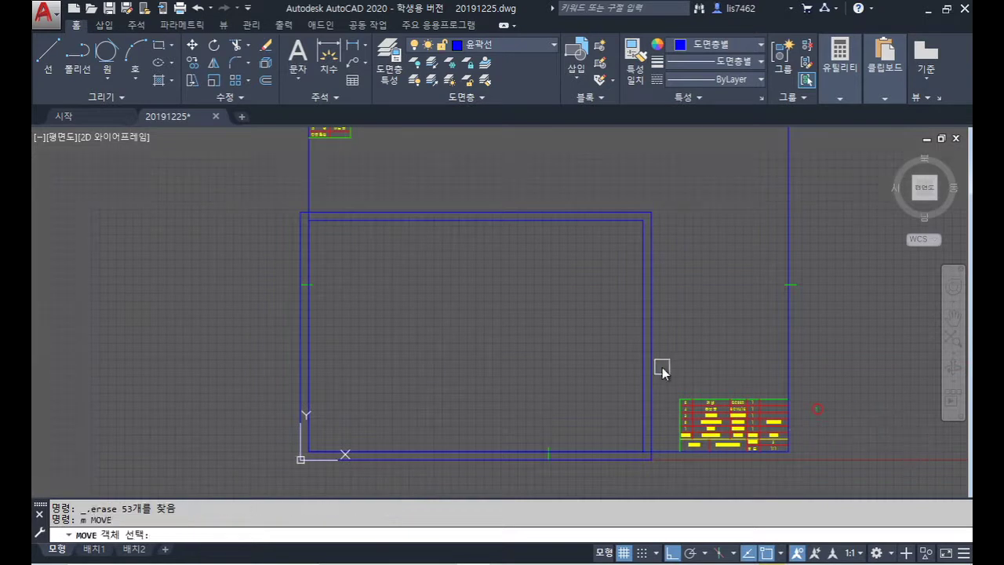
{"action": "left_click", "coordinate": [664, 369]}
{"action": "left_click", "coordinate": [785, 458]}
{"action": "key", "text": "Return"}
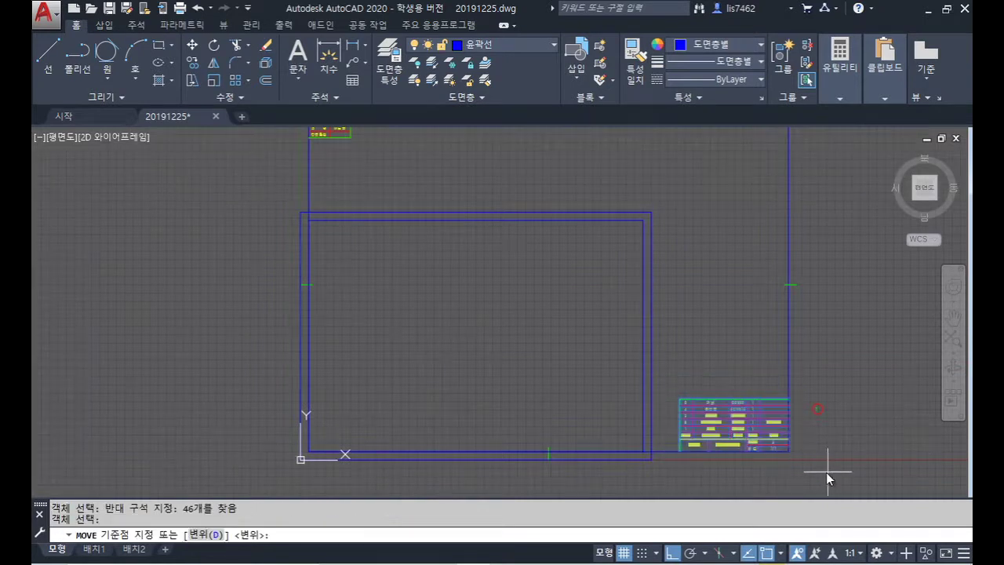
{"action": "left_click", "coordinate": [788, 453]}
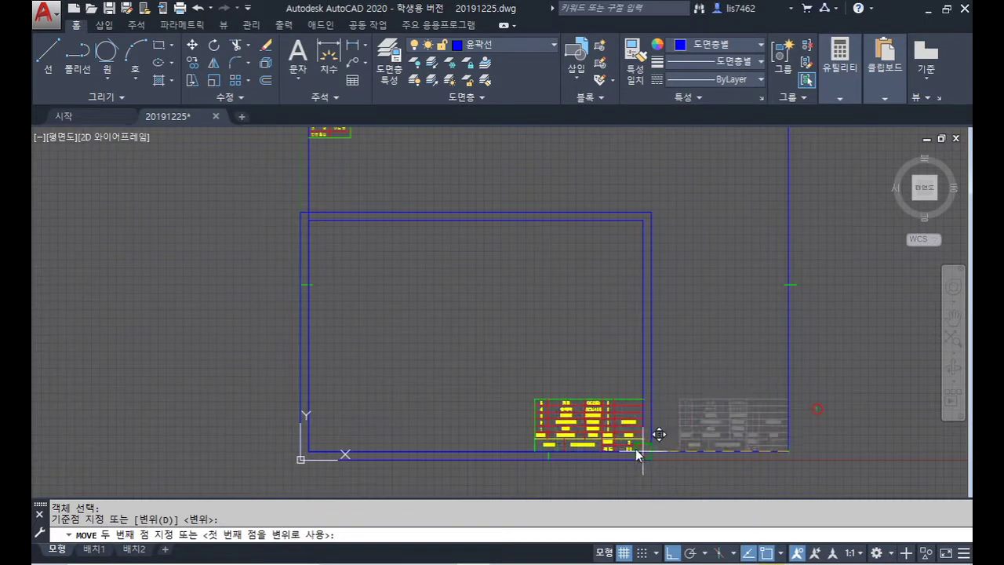
{"action": "left_click", "coordinate": [636, 451]}
Step: Move the title text into the inner border's upper-left corner
{"action": "middle_click_drag", "start_coordinate": [523, 298], "coordinate": [649, 377]}
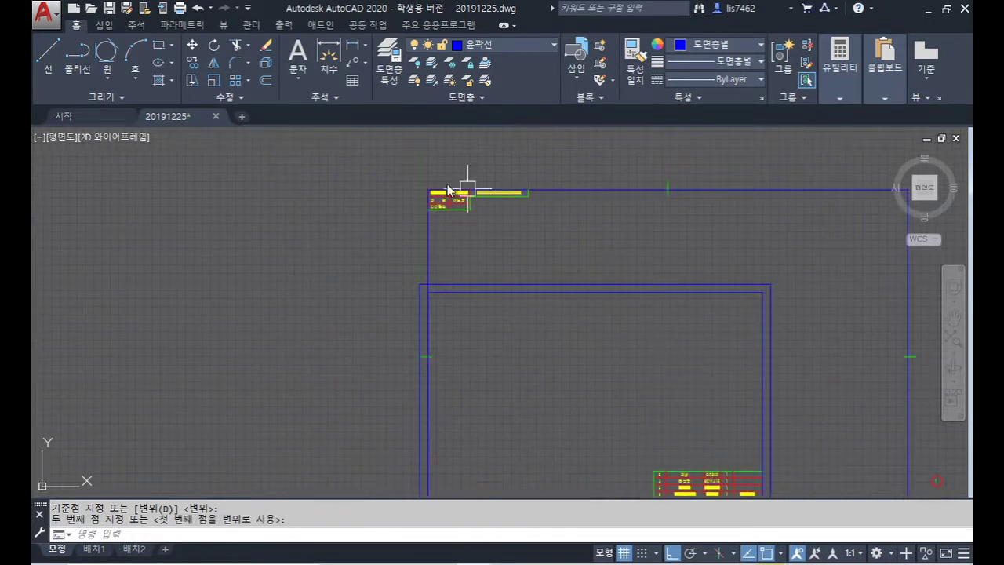
{"action": "key", "text": "Return"}
{"action": "left_click", "coordinate": [408, 163]}
{"action": "left_click", "coordinate": [530, 209]}
{"action": "key", "text": "Return"}
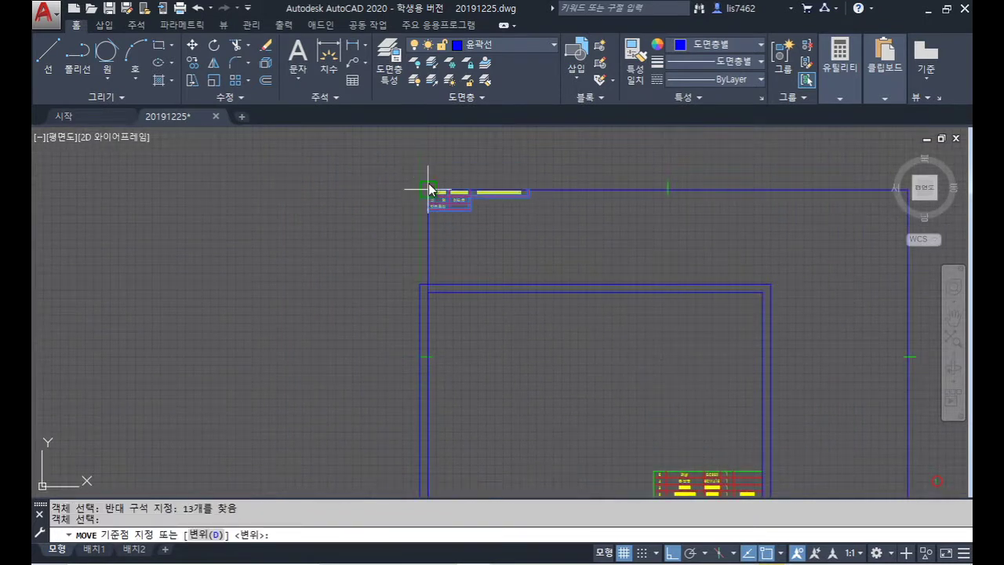
{"action": "left_click", "coordinate": [428, 188]}
{"action": "left_click", "coordinate": [429, 292]}
Step: Move the small red circle inside the border
{"action": "middle_click_drag", "start_coordinate": [625, 351], "coordinate": [549, 264]}
{"action": "type", "text": "m"}
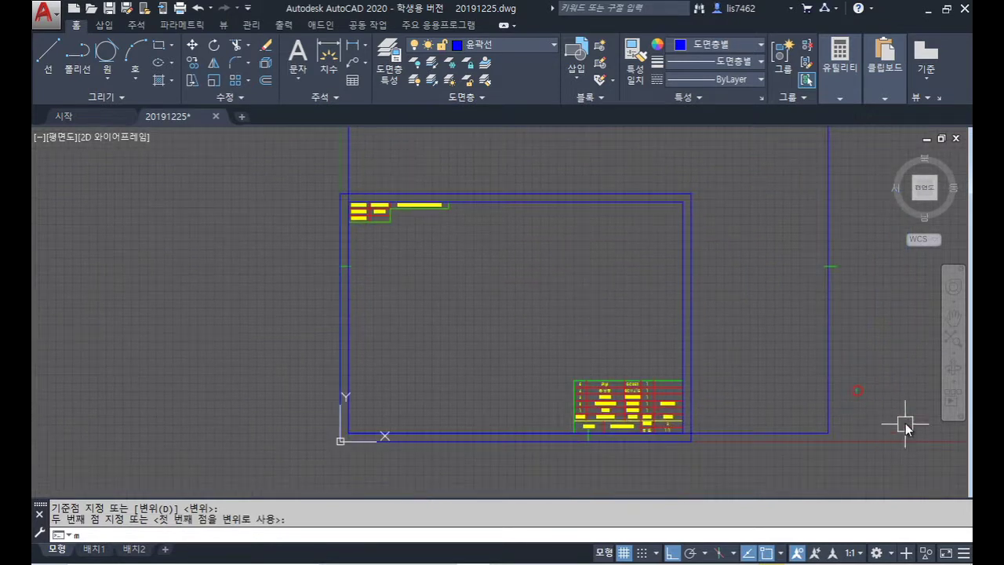
{"action": "key", "text": "Return"}
{"action": "left_click", "coordinate": [893, 412]}
{"action": "left_click", "coordinate": [847, 370]}
{"action": "key", "text": "Return"}
{"action": "left_click", "coordinate": [878, 402]}
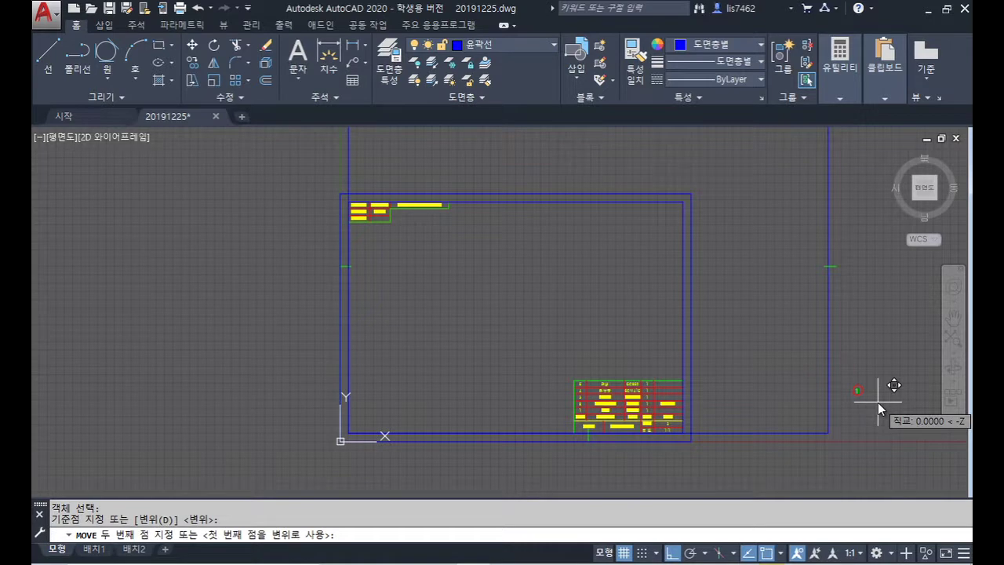
{"action": "key", "text": "F8"}
{"action": "left_click", "coordinate": [460, 240]}
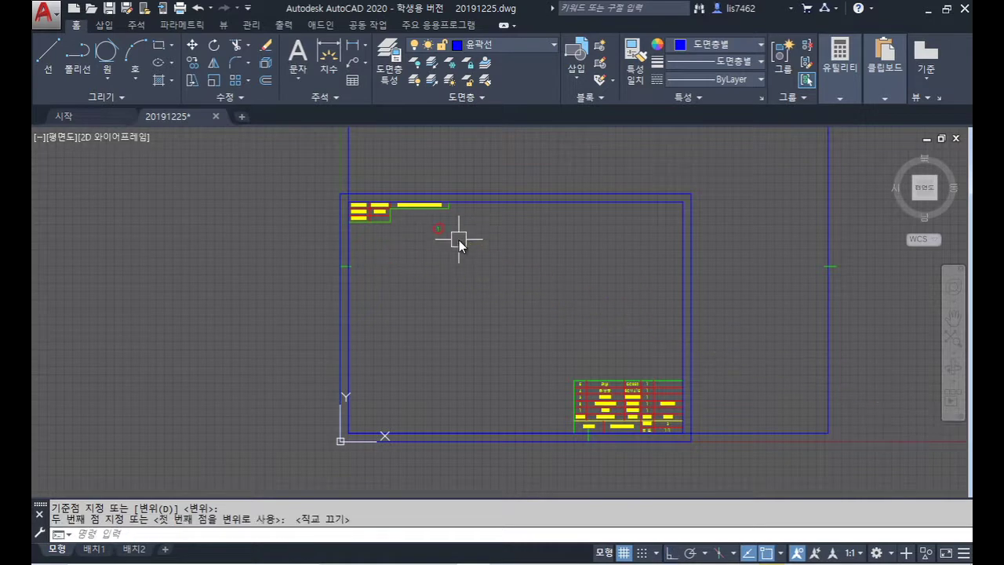
Step: Copy the circled 1 balloon four times in a straight horizontal row
{"action": "type", "text": "co"}
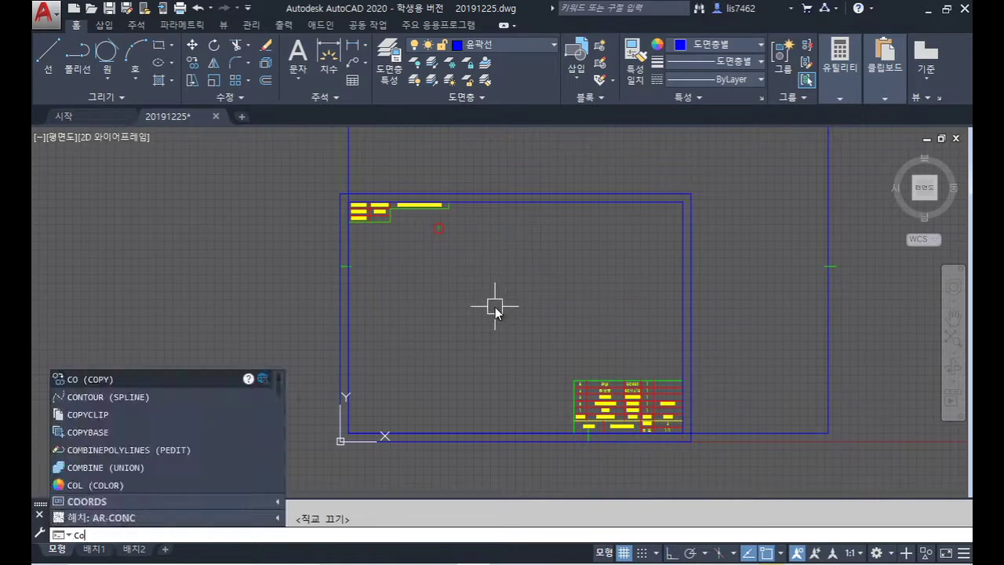
{"action": "key", "text": "Return"}
{"action": "scroll", "coordinate": [457, 237], "scroll_direction": "up", "scroll_amount": 2}
{"action": "left_click", "coordinate": [453, 242]}
{"action": "left_click", "coordinate": [413, 217]}
{"action": "key", "text": "Return"}
{"action": "left_click", "coordinate": [445, 262]}
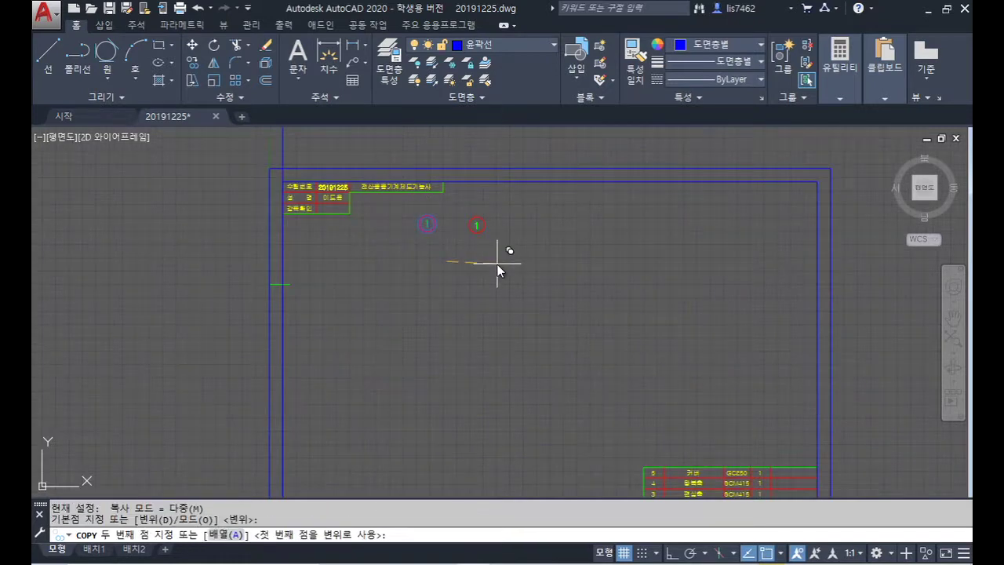
{"action": "key", "text": "F8"}
{"action": "left_click", "coordinate": [497, 264]}
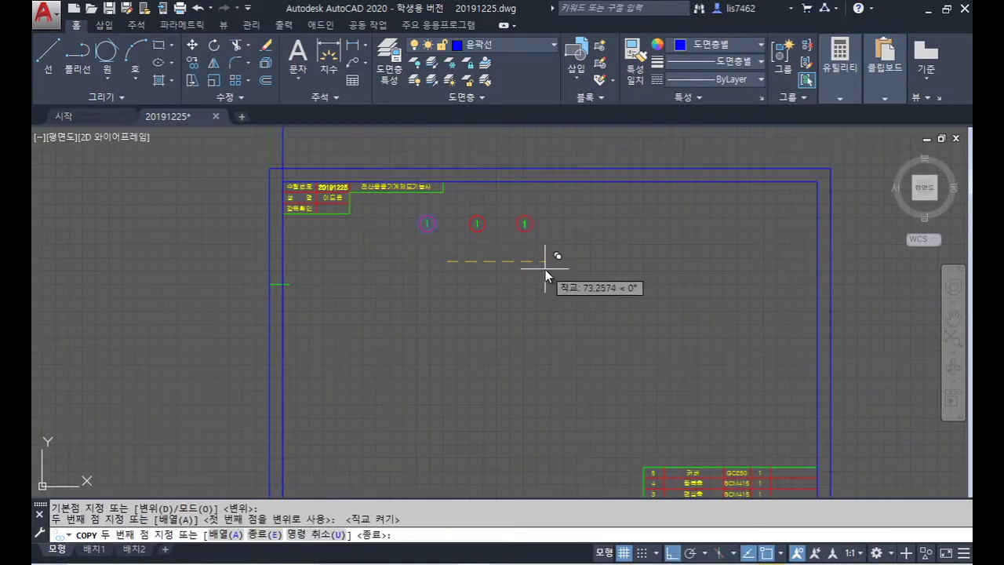
{"action": "left_click", "coordinate": [546, 269]}
{"action": "left_click", "coordinate": [589, 274]}
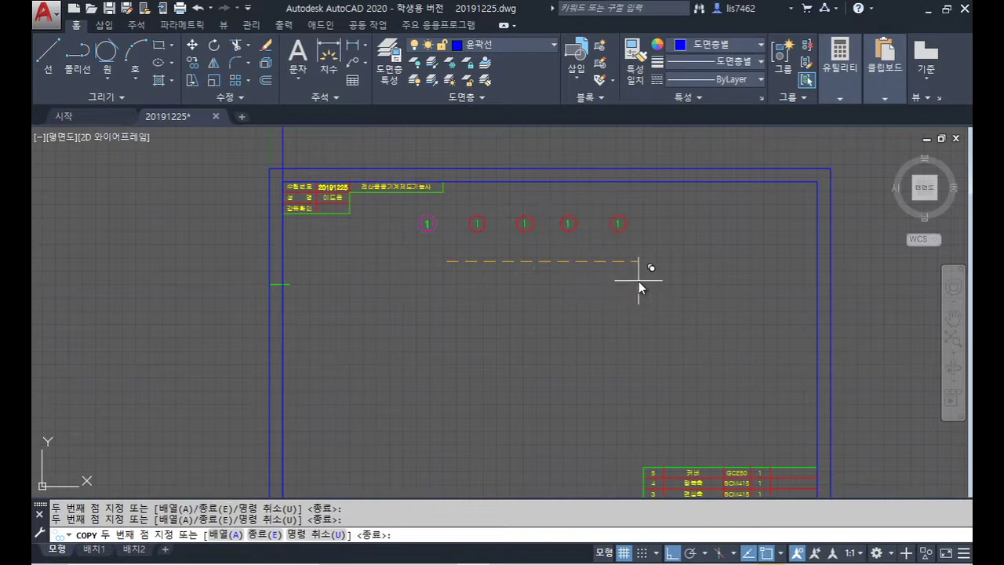
{"action": "left_click", "coordinate": [638, 281]}
{"action": "key", "text": "Return"}
Step: Renumber the copied balloons 2, 3, 4 and 5
{"action": "scroll", "coordinate": [478, 226], "scroll_direction": "up", "scroll_amount": 4}
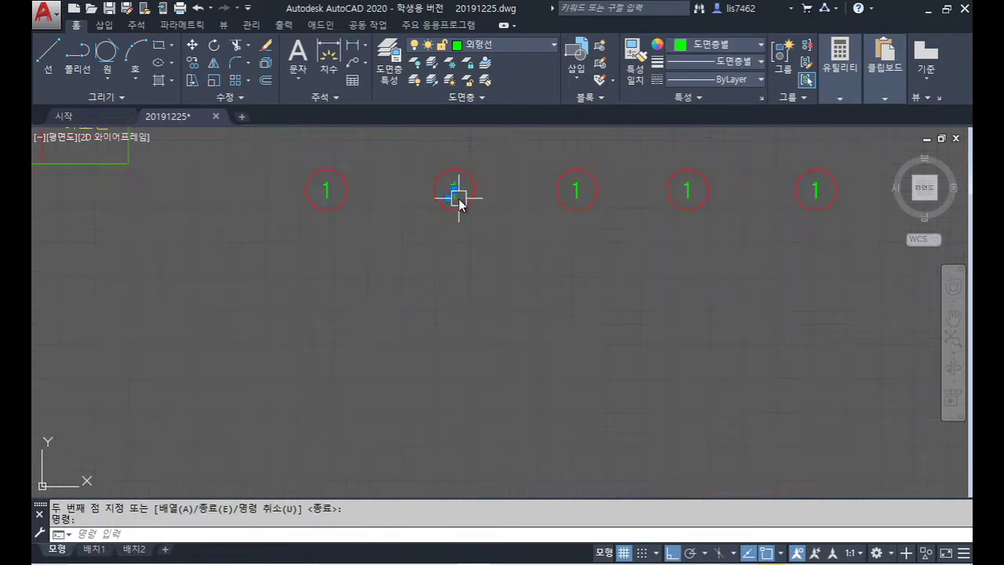
{"action": "double_click", "coordinate": [455, 192]}
{"action": "type", "text": "2"}
{"action": "key", "text": "Return"}
{"action": "left_click", "coordinate": [576, 192]}
{"action": "type", "text": "3"}
{"action": "key", "text": "Return"}
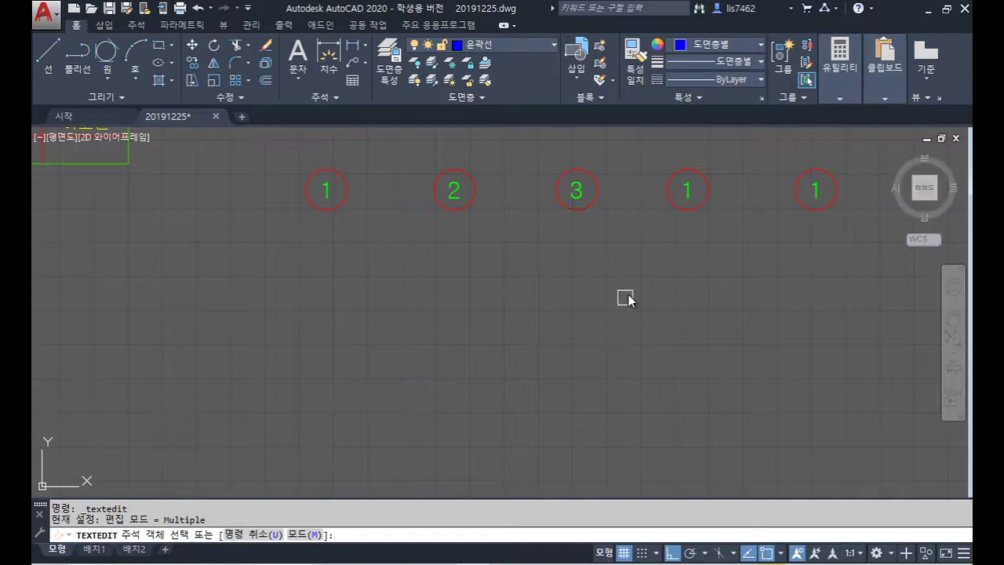
{"action": "left_click", "coordinate": [687, 190]}
{"action": "type", "text": "4"}
{"action": "key", "text": "Return"}
{"action": "left_click", "coordinate": [816, 193]}
{"action": "type", "text": "5"}
{"action": "key", "text": "Return"}
{"action": "key", "text": "Escape"}
Step: Erase the extra outer border lines on the right and top
{"action": "scroll", "coordinate": [679, 289], "scroll_direction": "down", "scroll_amount": 6}
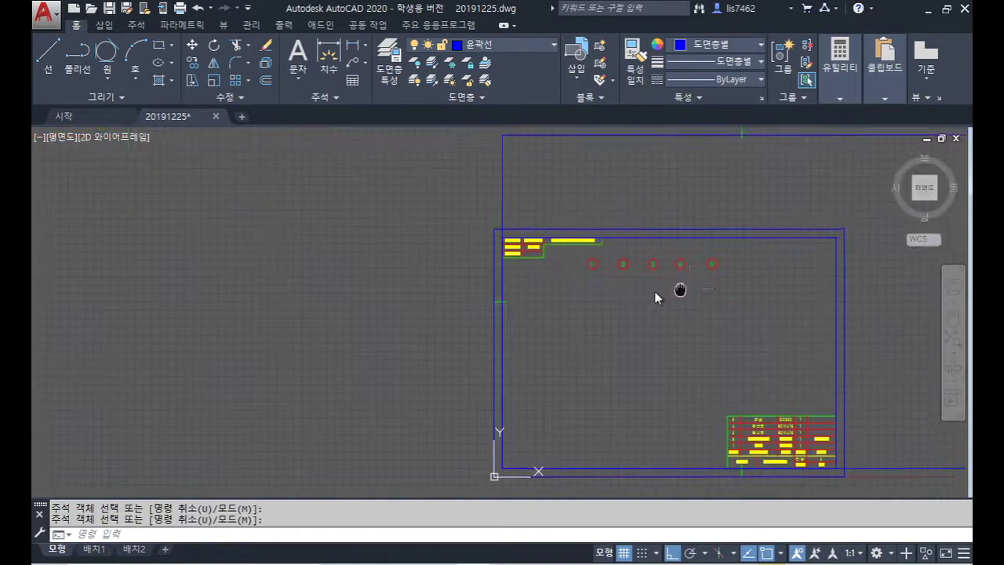
{"action": "middle_click_drag", "start_coordinate": [657, 296], "coordinate": [589, 302]}
{"action": "middle_click_drag", "start_coordinate": [887, 363], "coordinate": [824, 317]}
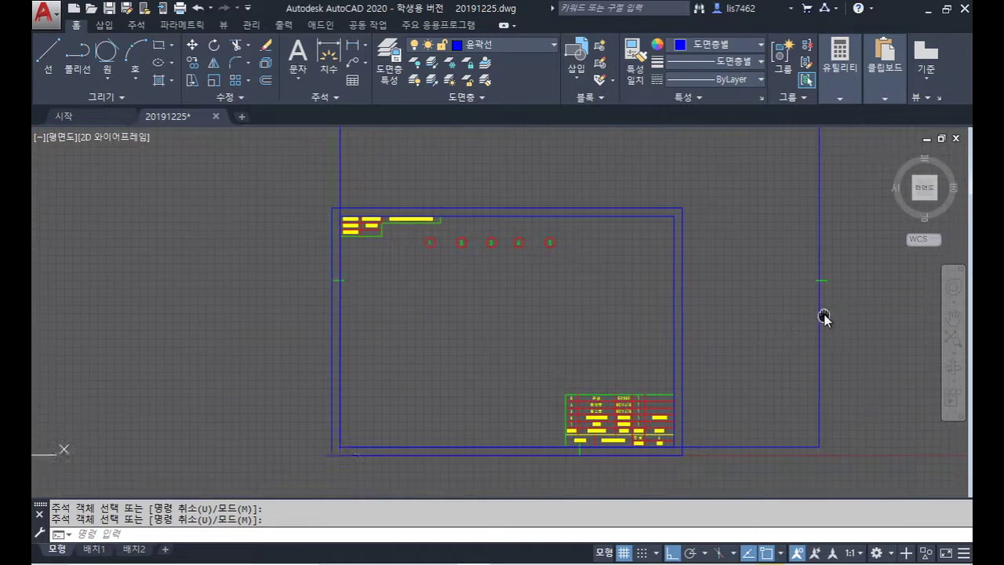
{"action": "left_click", "coordinate": [864, 460]}
{"action": "left_click", "coordinate": [812, 254]}
{"action": "middle_click_drag", "start_coordinate": [769, 227], "coordinate": [812, 365]}
{"action": "left_click", "coordinate": [745, 298]}
{"action": "left_click", "coordinate": [398, 201]}
{"action": "key", "text": "Delete"}
Step: Erase the tick on the frame's left edge
{"action": "middle_click_drag", "start_coordinate": [431, 264], "coordinate": [425, 145]}
{"action": "left_click", "coordinate": [341, 276]}
{"action": "left_click", "coordinate": [491, 349]}
{"action": "key", "text": "Delete"}
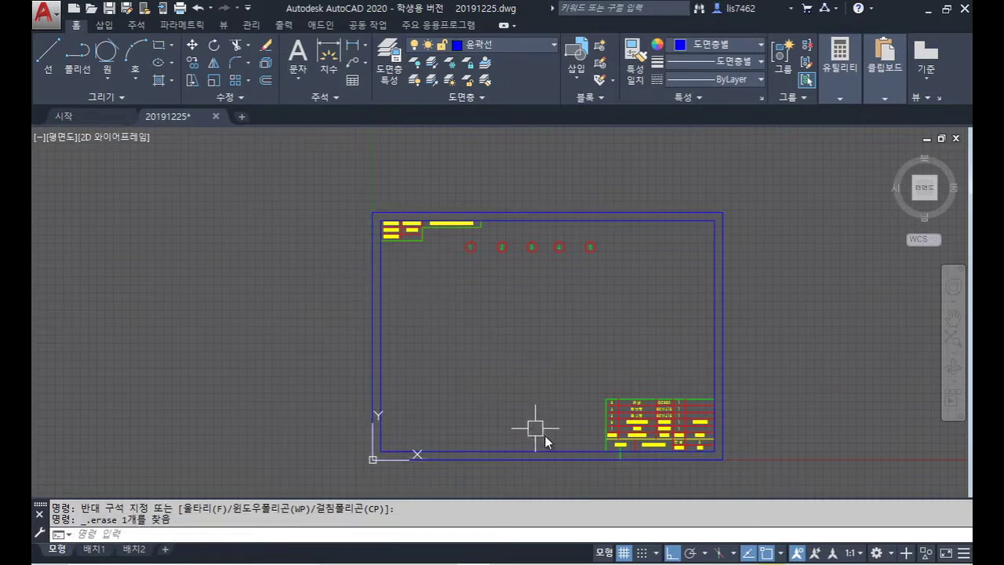
Step: Erase the short line under 과제명
{"action": "scroll", "coordinate": [545, 435], "scroll_direction": "up", "scroll_amount": 4}
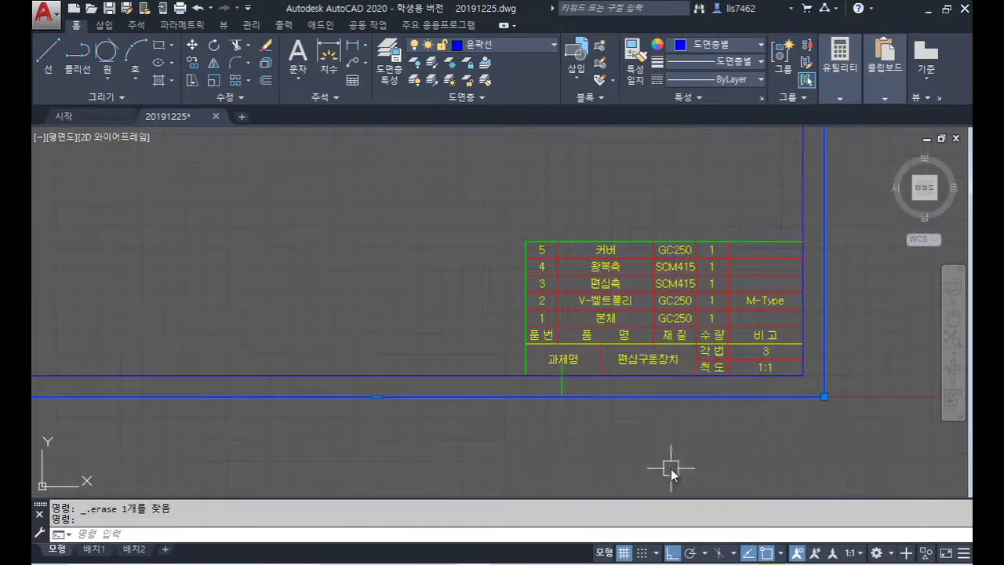
{"action": "scroll", "coordinate": [554, 407], "scroll_direction": "up", "scroll_amount": 4}
{"action": "key", "text": "Escape"}
{"action": "left_click", "coordinate": [578, 359]}
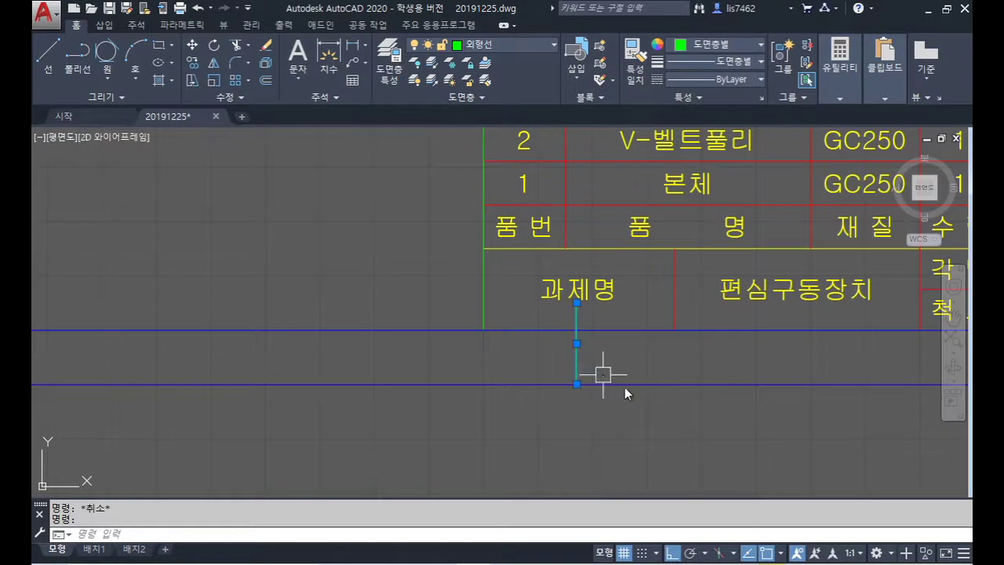
{"action": "key", "text": "Delete"}
Step: Make 외형선 the current layer
{"action": "scroll", "coordinate": [621, 413], "scroll_direction": "down", "scroll_amount": 4}
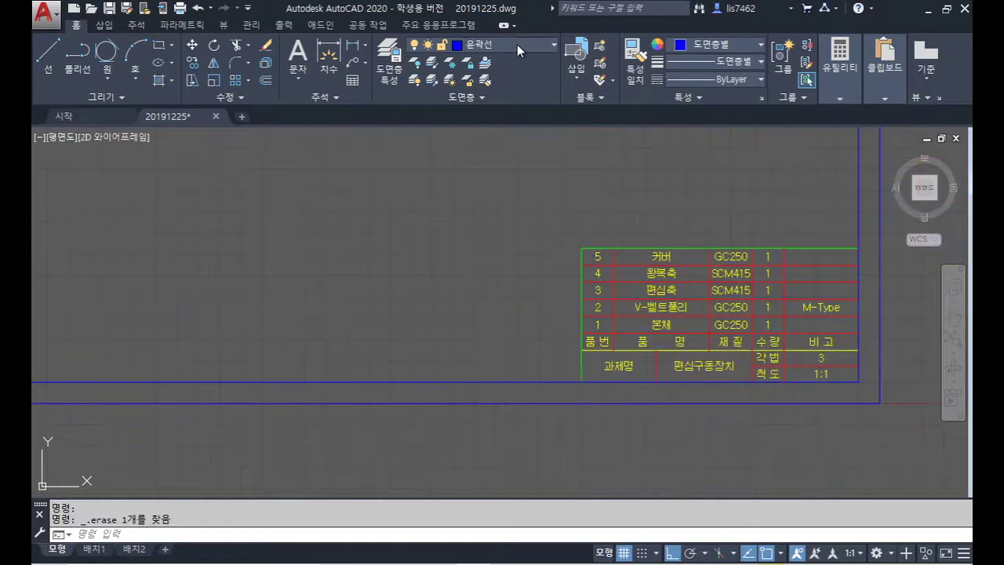
{"action": "left_click", "coordinate": [517, 44]}
{"action": "left_click", "coordinate": [502, 133]}
Step: Draw 15-unit center marks inward from the top and left edge midpoints
{"action": "scroll", "coordinate": [455, 345], "scroll_direction": "down", "scroll_amount": 5}
{"action": "middle_click_drag", "start_coordinate": [456, 353], "coordinate": [465, 372]}
{"action": "scroll", "coordinate": [481, 288], "scroll_direction": "up", "scroll_amount": 4}
{"action": "type", "text": "l"}
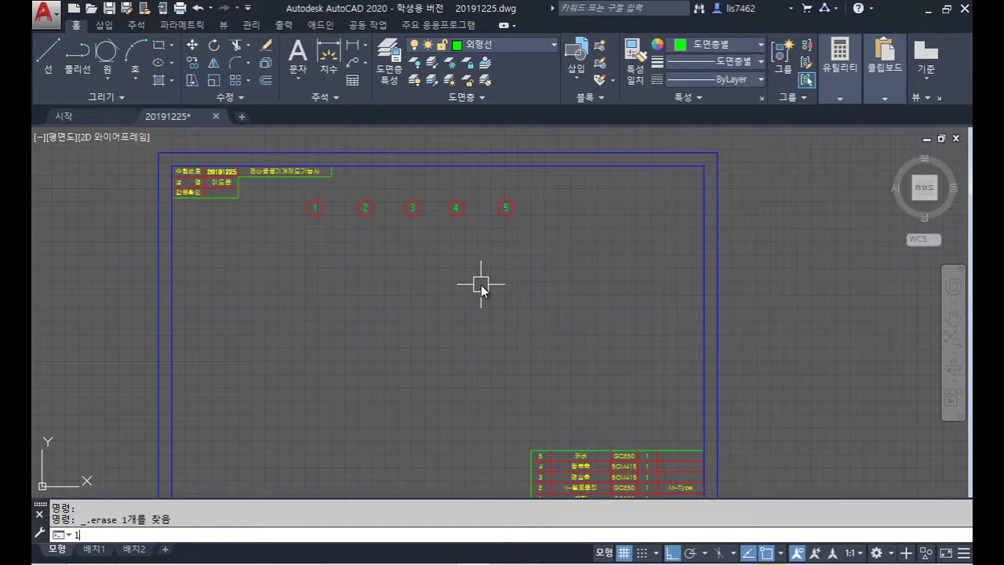
{"action": "key", "text": "Return"}
{"action": "left_click", "coordinate": [437, 152]}
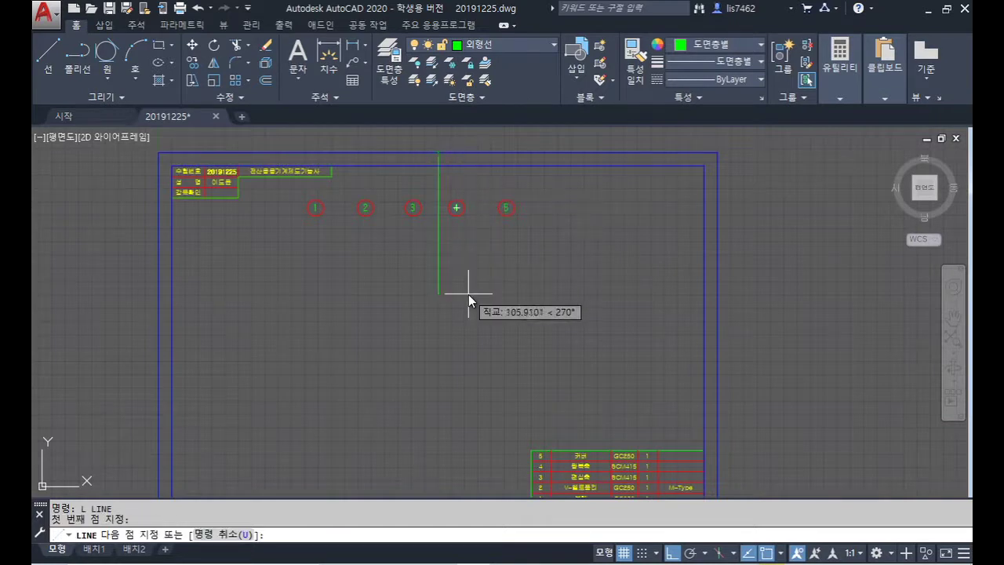
{"action": "type", "text": "15"}
{"action": "key", "text": "Return"}
{"action": "key", "text": "Return"}
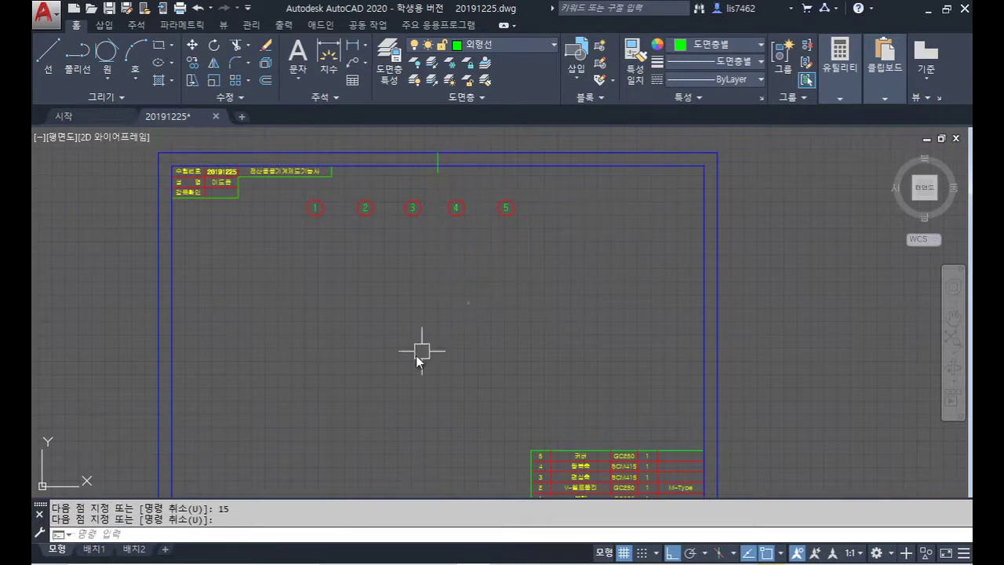
{"action": "key", "text": "Return"}
{"action": "left_click", "coordinate": [160, 375]}
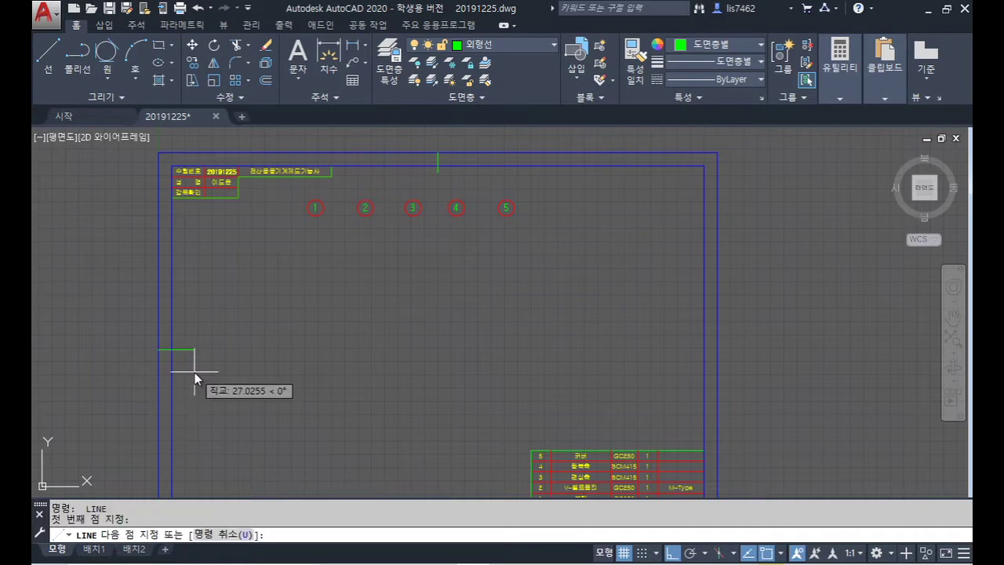
{"action": "type", "text": "15"}
{"action": "key", "text": "Return"}
Step: Draw 15-unit center marks inward from the right and bottom edge midpoints
{"action": "key", "text": "Return"}
{"action": "key", "text": "Return"}
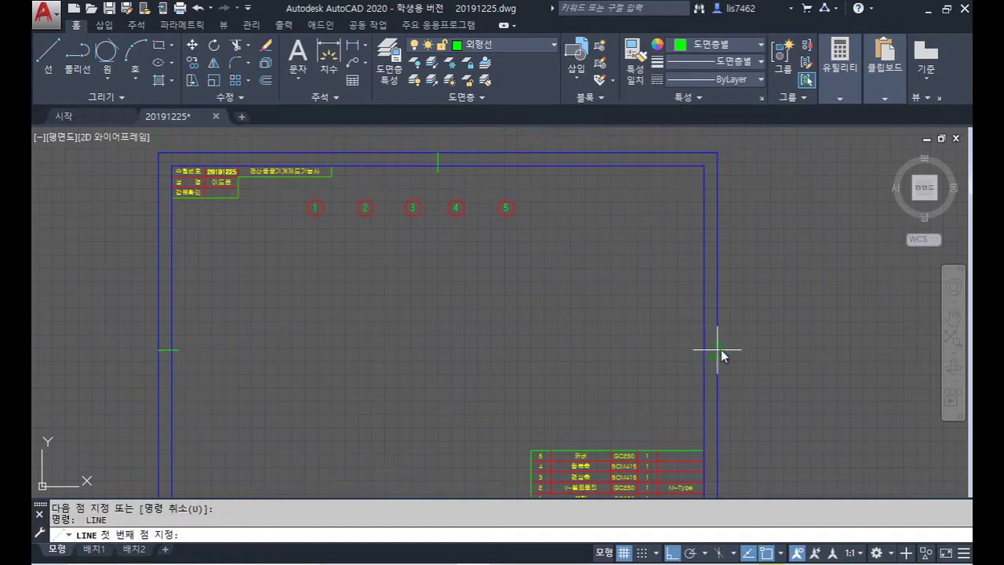
{"action": "left_click", "coordinate": [720, 352]}
{"action": "type", "text": "15"}
{"action": "key", "text": "Return"}
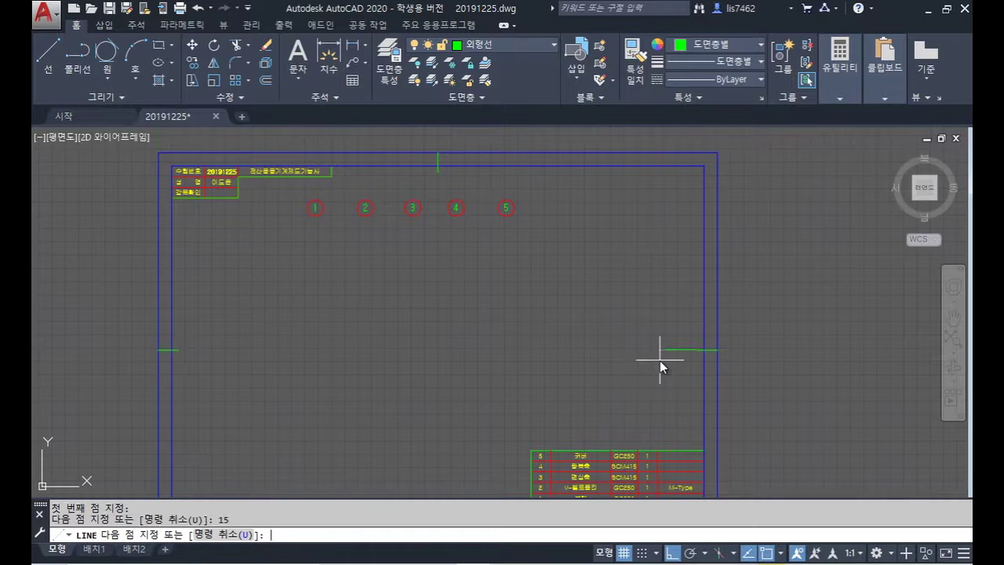
{"action": "key", "text": "Return"}
{"action": "scroll", "coordinate": [669, 368], "scroll_direction": "down", "scroll_amount": 2}
{"action": "middle_click_drag", "start_coordinate": [671, 373], "coordinate": [615, 265]}
{"action": "key", "text": "Return"}
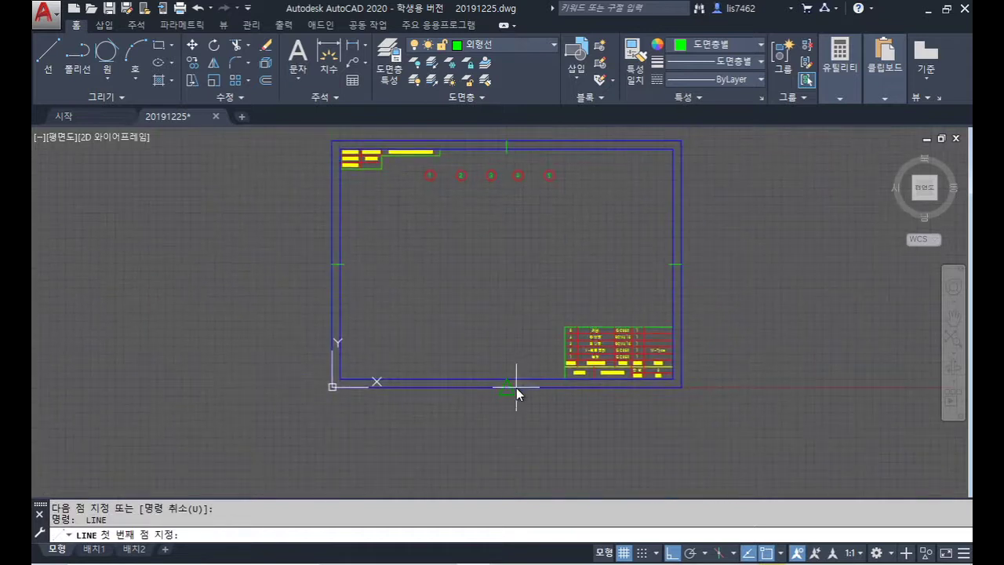
{"action": "left_click", "coordinate": [516, 388]}
{"action": "type", "text": "15"}
{"action": "key", "text": "Return"}
{"action": "key", "text": "Return"}
Step: Delete the outer rectangle
{"action": "middle_click_drag", "start_coordinate": [685, 147], "coordinate": [707, 206]}
{"action": "scroll", "coordinate": [707, 206], "scroll_direction": "up", "scroll_amount": 2}
{"action": "left_click", "coordinate": [703, 197]}
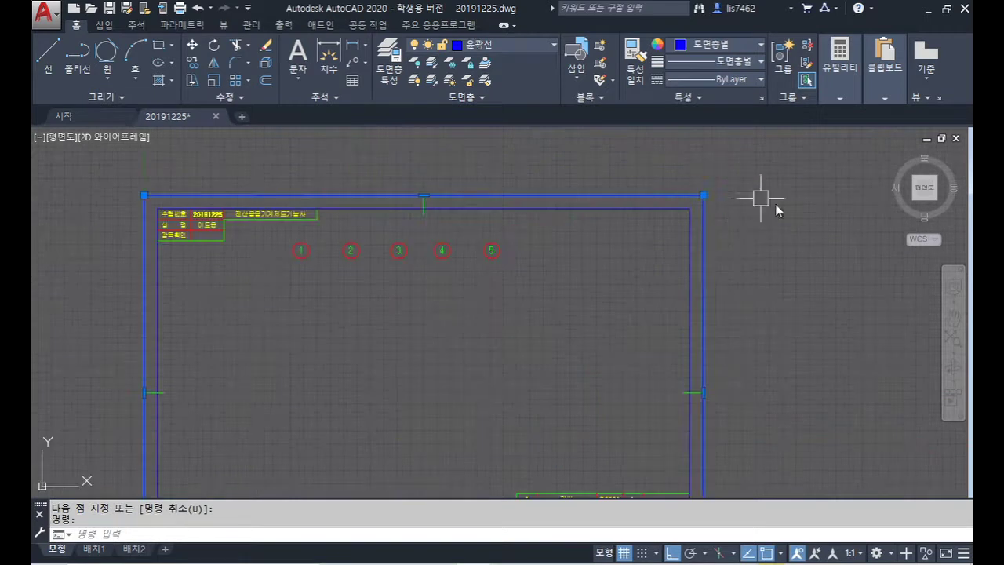
{"action": "scroll", "coordinate": [816, 267], "scroll_direction": "down", "scroll_amount": 2}
{"action": "key", "text": "Delete"}
{"action": "mouse_move", "coordinate": [816, 267]}
{"action": "middle_mouse_down"}
{"action": "mouse_move", "coordinate": [780, 213]}
{"action": "mouse_move", "coordinate": [785, 219]}
{"action": "middle_mouse_up"}
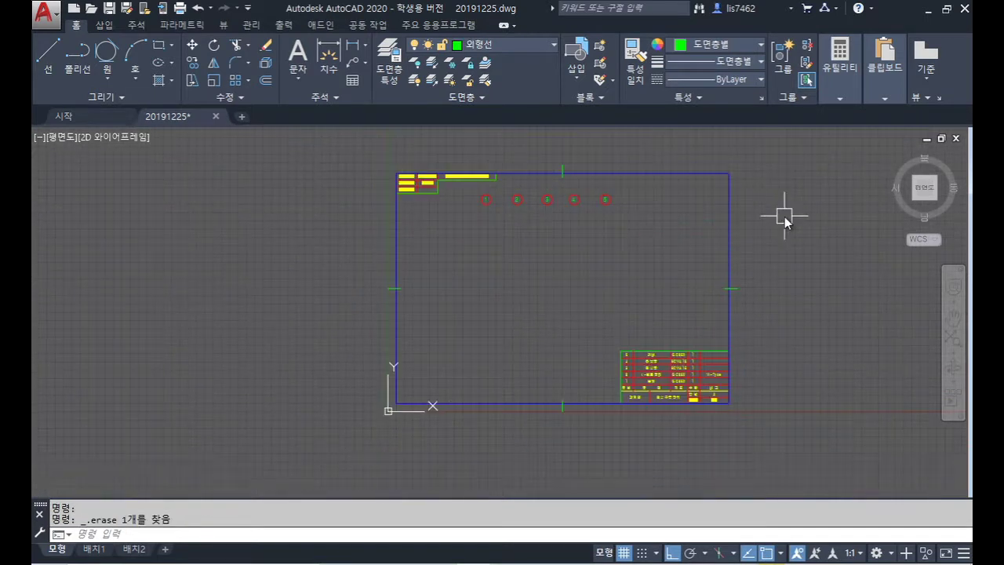
Step: Set the drawing limits to 420,297 and zoom to fit the whole A3 sheet
{"action": "type", "text": "z"}
{"action": "key", "text": "Return"}
{"action": "type", "text": "a"}
{"action": "key", "text": "Return"}
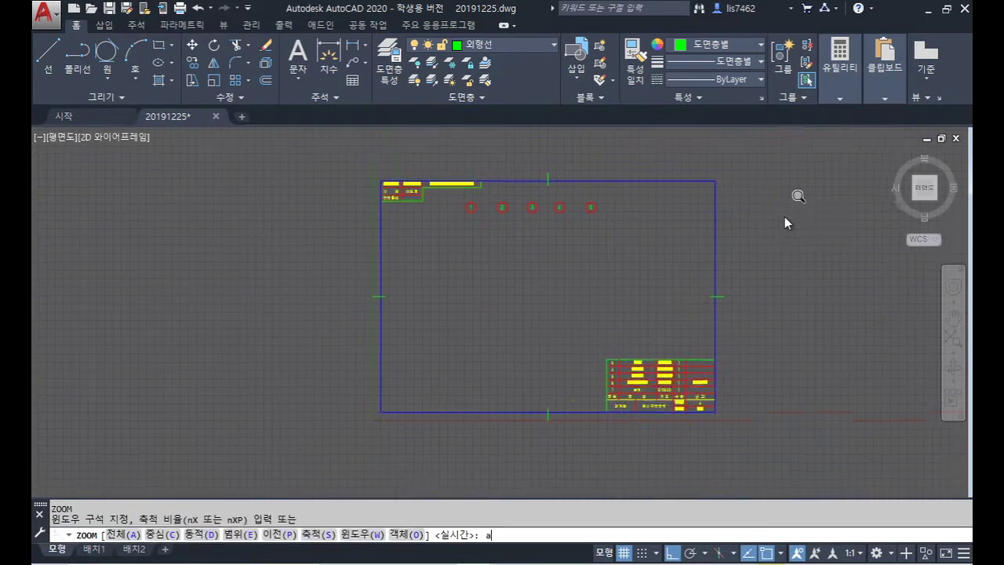
{"action": "type", "text": "limits"}
{"action": "key", "text": "Return"}
{"action": "key", "text": "Return"}
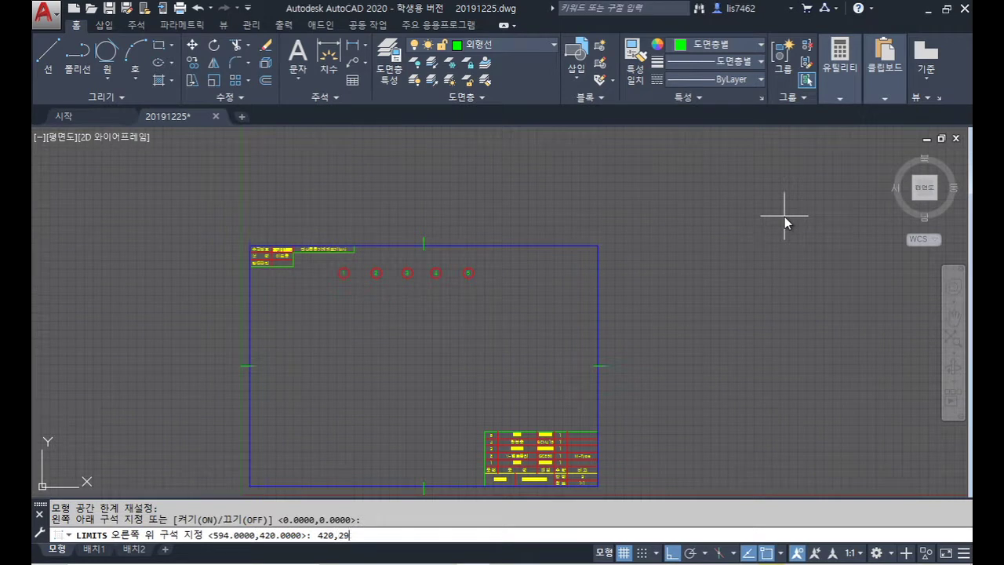
{"action": "type", "text": "420,297"}
{"action": "key", "text": "Return"}
{"action": "type", "text": "z"}
{"action": "key", "text": "Return"}
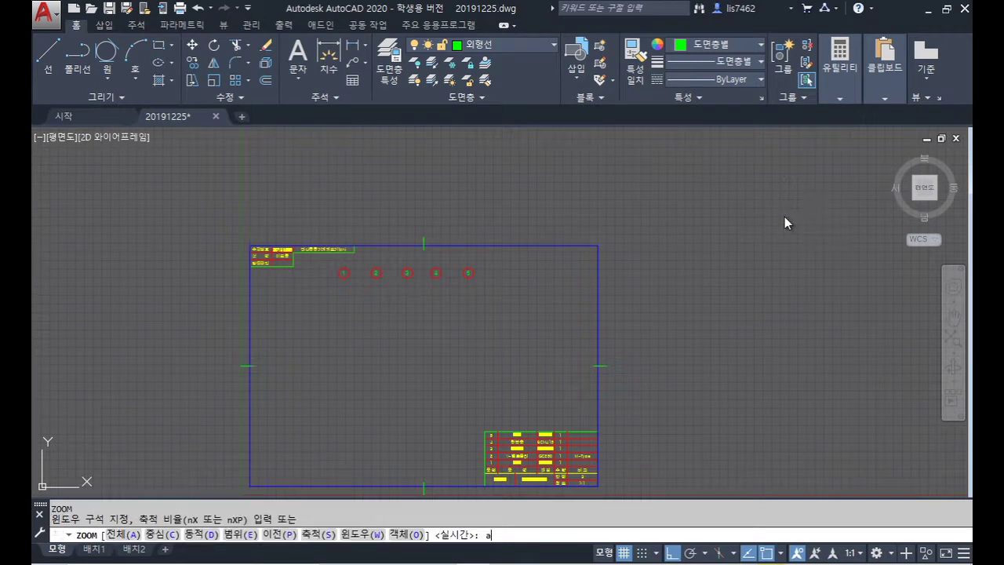
{"action": "type", "text": "a"}
{"action": "key", "text": "Return"}
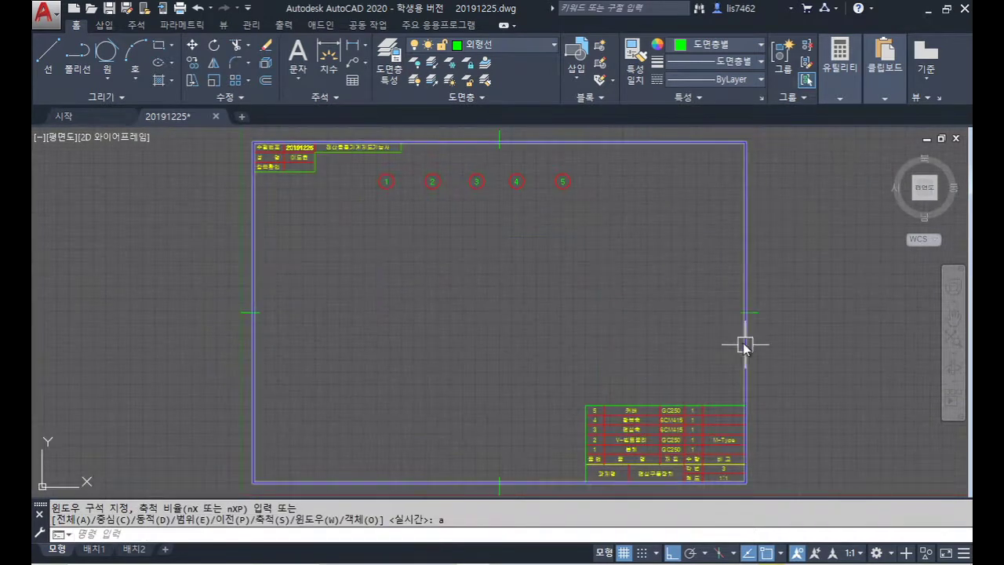
Step: From Save As, create a new folder named 025 on the desktop
{"action": "left_click", "coordinate": [45, 13]}
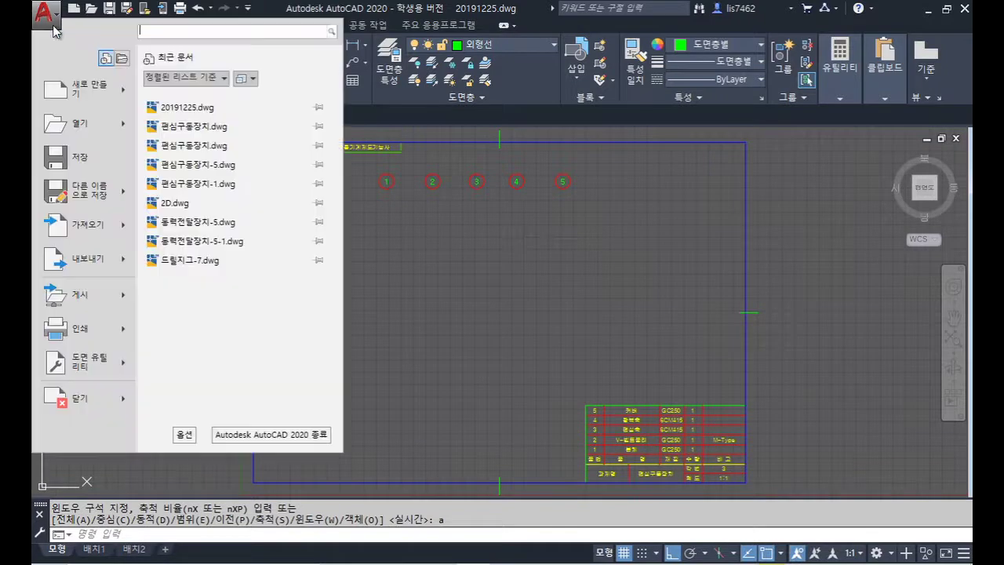
{"action": "left_click", "coordinate": [85, 184]}
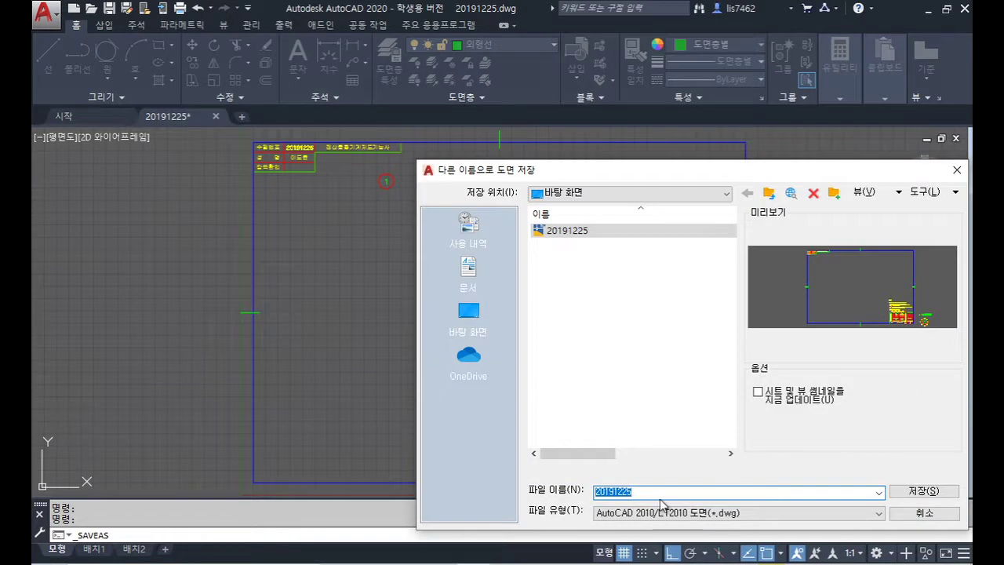
{"action": "left_click", "coordinate": [605, 314]}
{"action": "right_click", "coordinate": [581, 286]}
{"action": "left_click", "coordinate": [616, 295]}
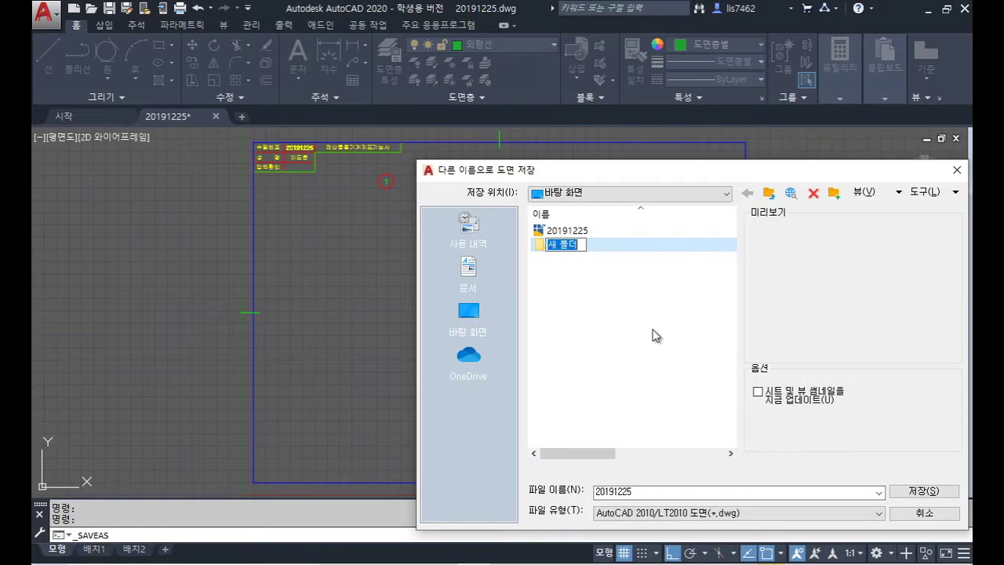
{"action": "type", "text": "02"}
{"action": "key", "text": "Return"}
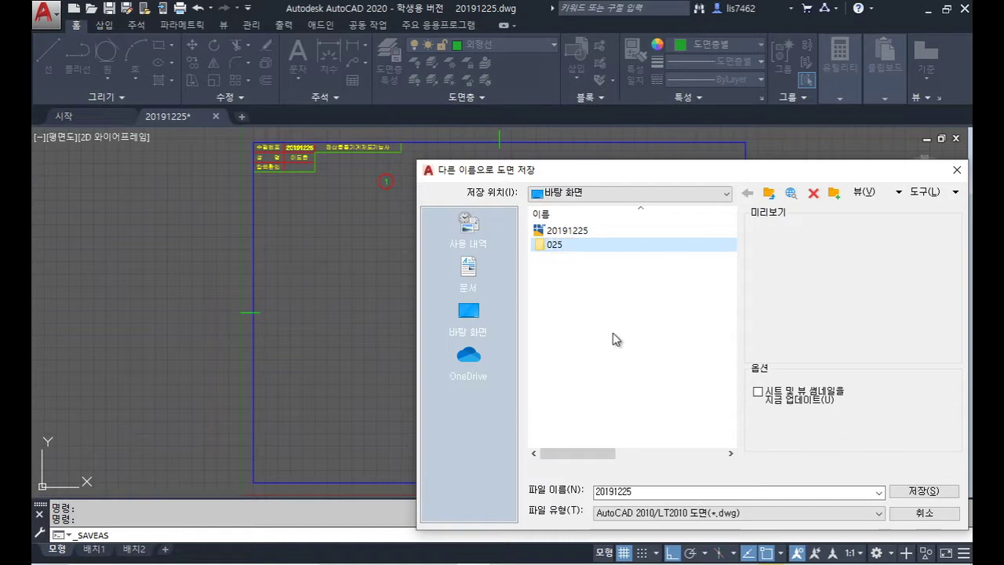
{"action": "left_click", "coordinate": [632, 304]}
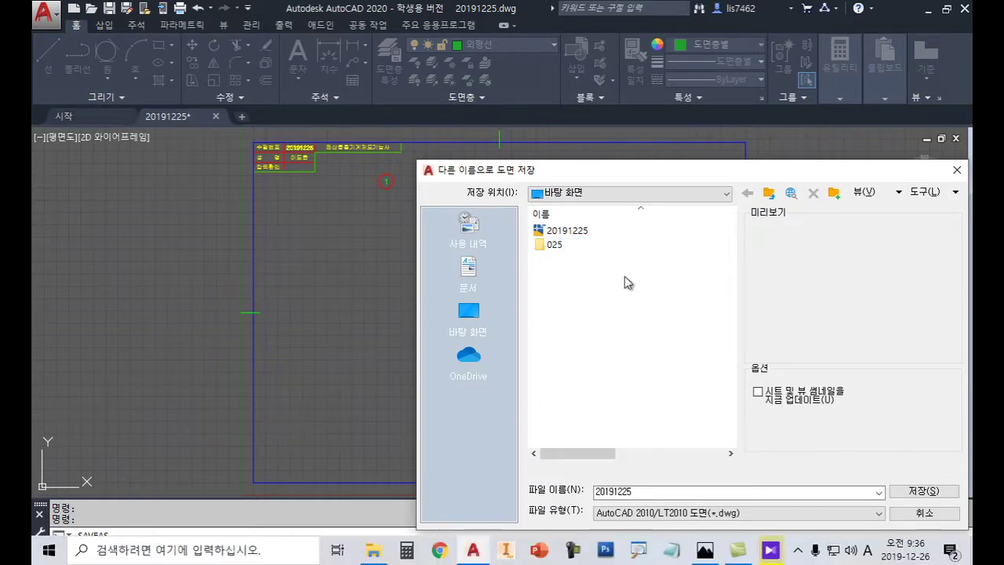
Step: Save the template as 025-3D inside the 025 folder
{"action": "double_click", "coordinate": [557, 245]}
{"action": "double_click", "coordinate": [647, 493]}
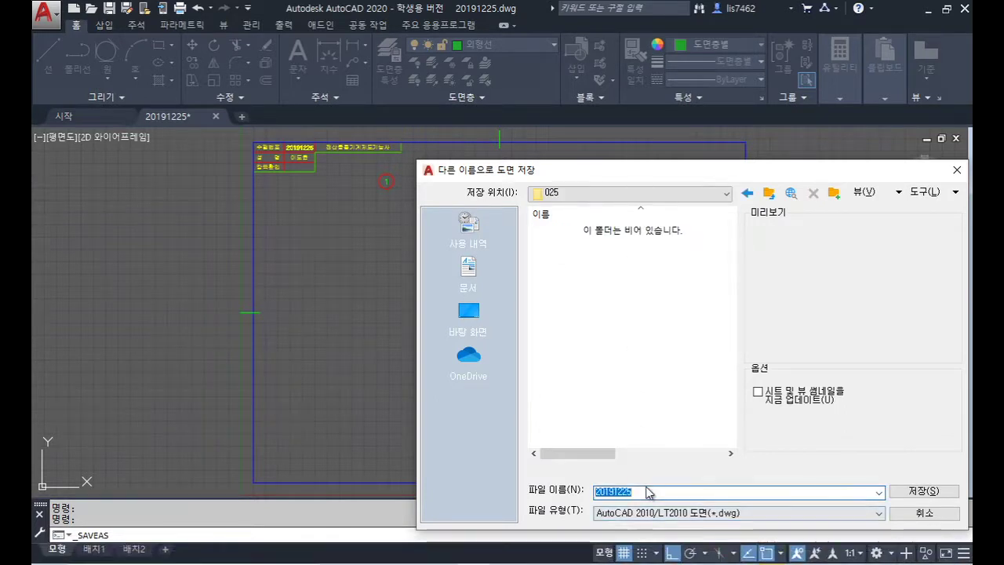
{"action": "type", "text": "025-3"}
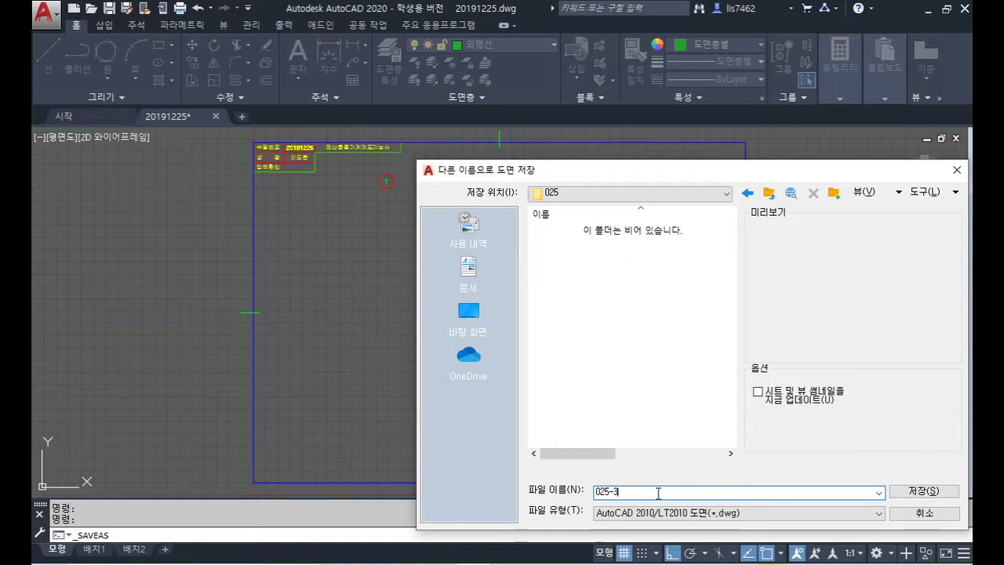
{"action": "left_click", "coordinate": [922, 492]}
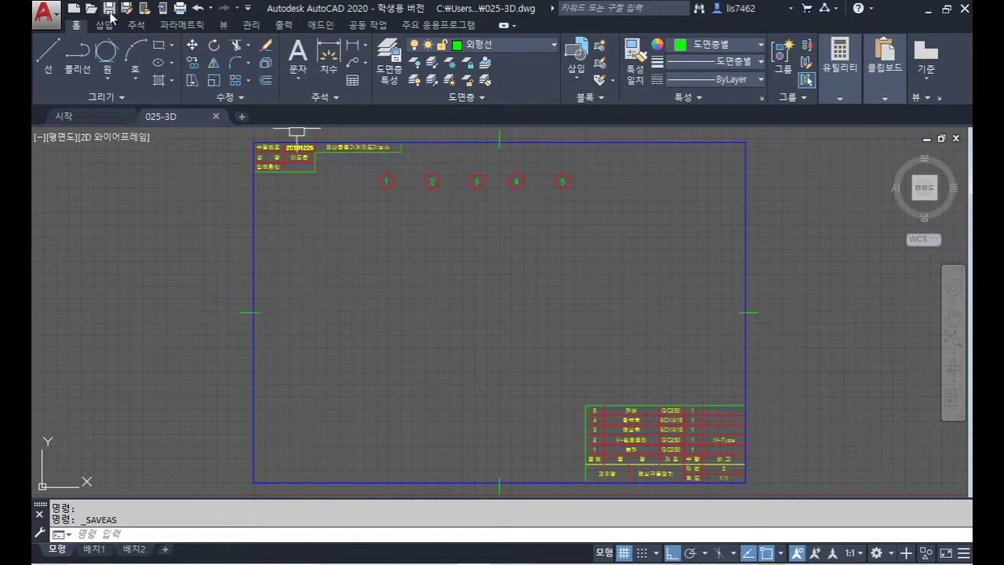
Step: In Save As, rename the desktop drawing 20191225 to 025-2D
{"action": "left_click", "coordinate": [44, 11]}
{"action": "left_click", "coordinate": [90, 190]}
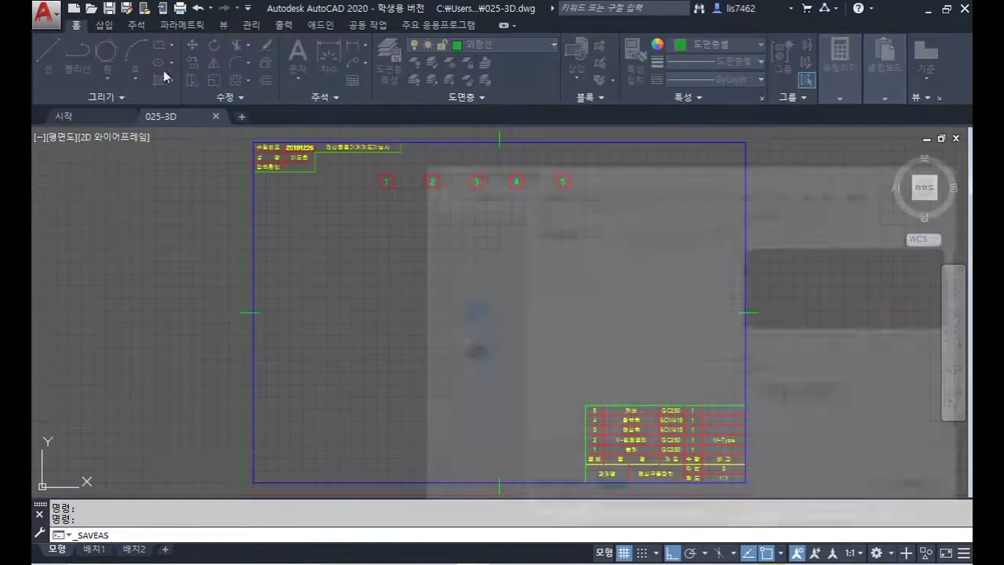
{"action": "left_click", "coordinate": [769, 192]}
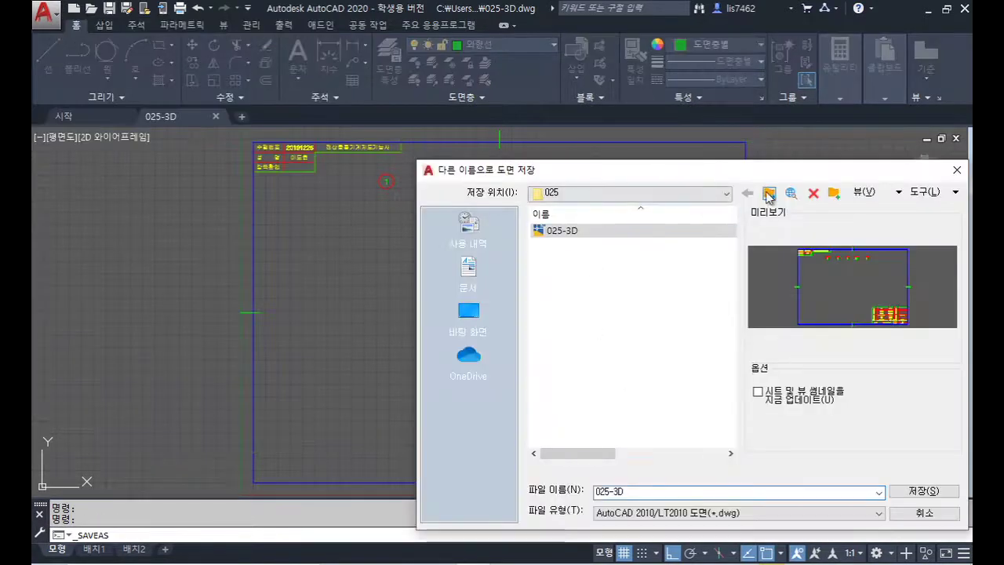
{"action": "left_click", "coordinate": [559, 244]}
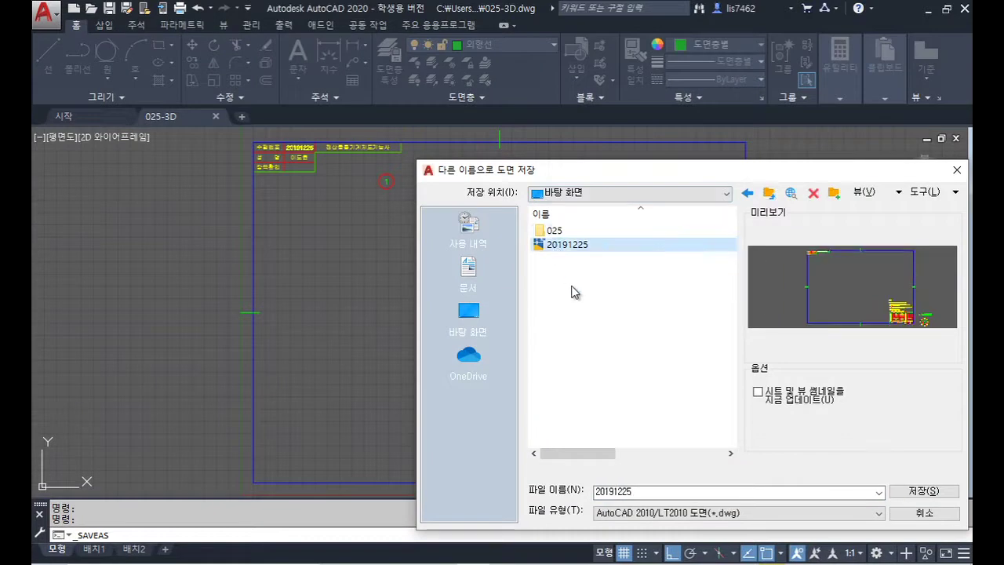
{"action": "key", "text": "F2"}
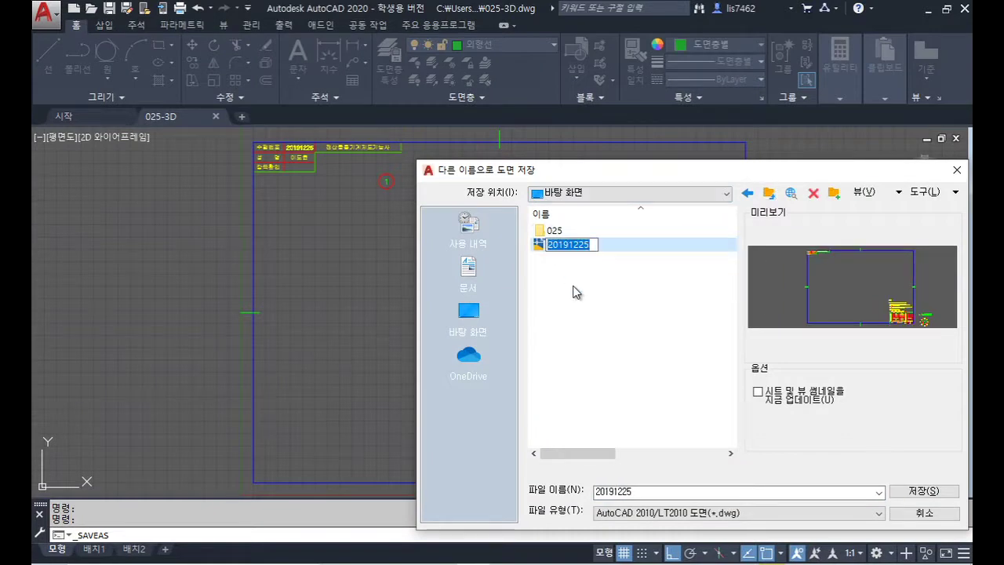
{"action": "type", "text": "025-2"}
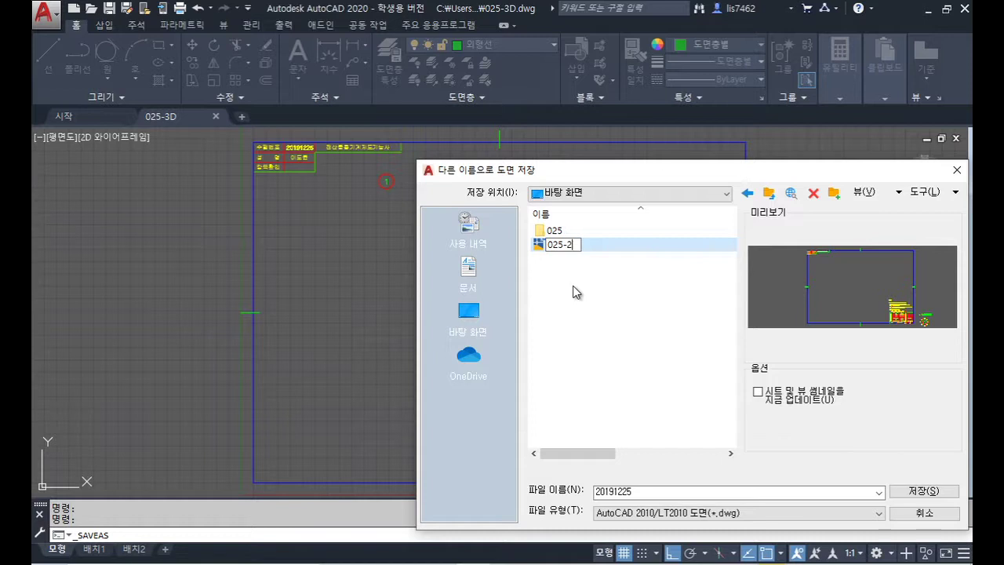
{"action": "key", "text": "Return"}
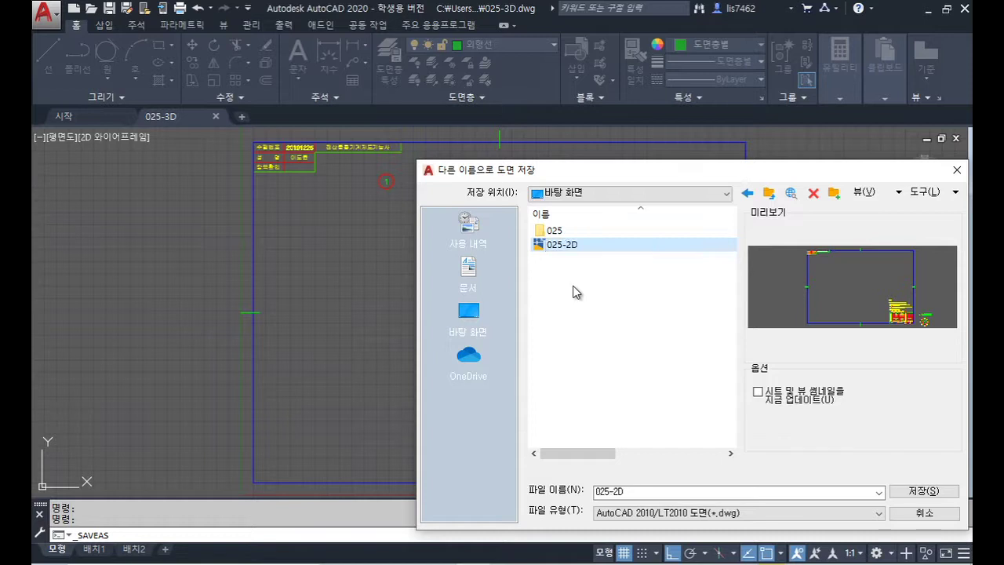
Step: Check that folder 025 holds 025-3D and 025-2D, then close the dialog
{"action": "double_click", "coordinate": [543, 231]}
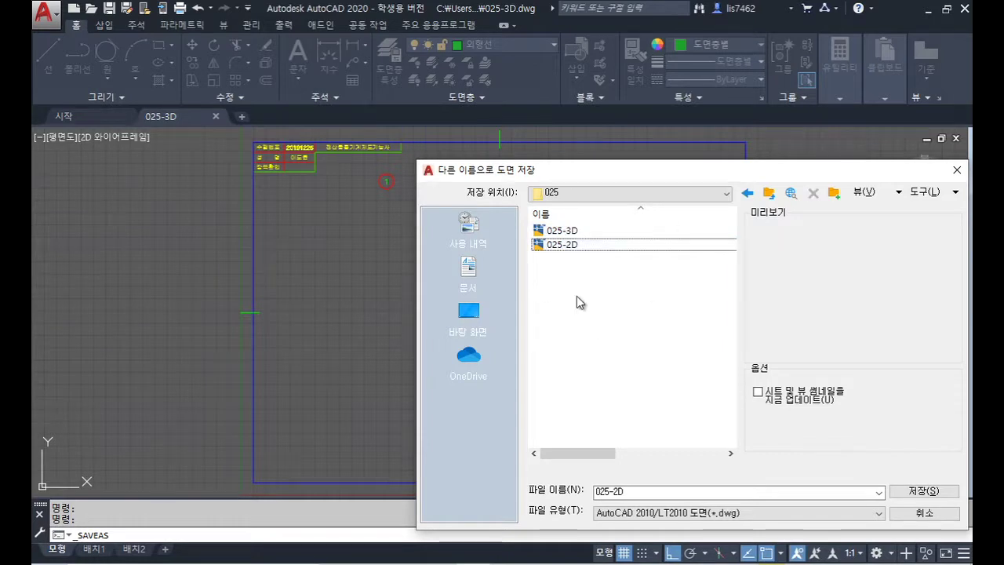
{"action": "left_click_drag", "start_coordinate": [555, 171], "coordinate": [466, 154]}
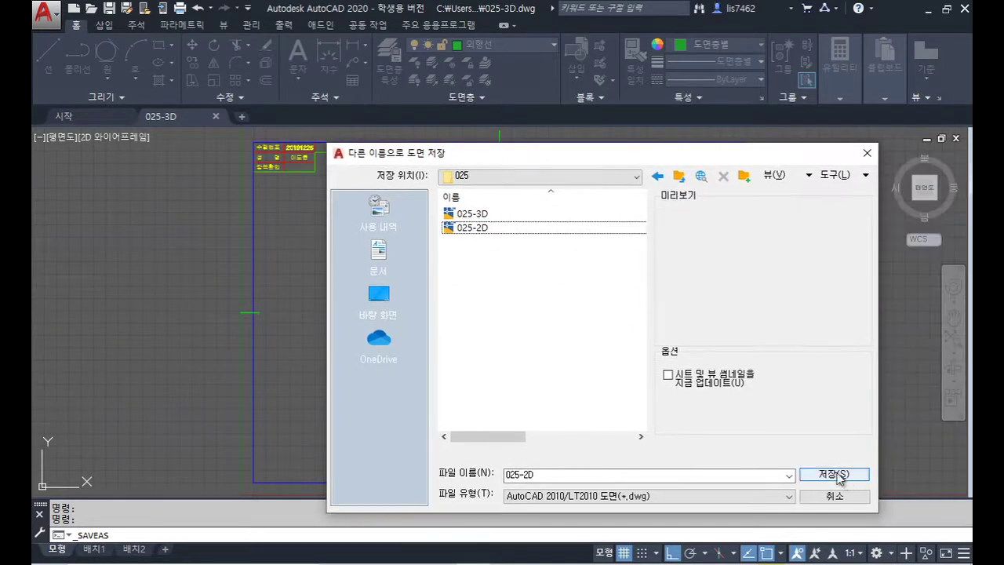
{"action": "left_click", "coordinate": [850, 499]}
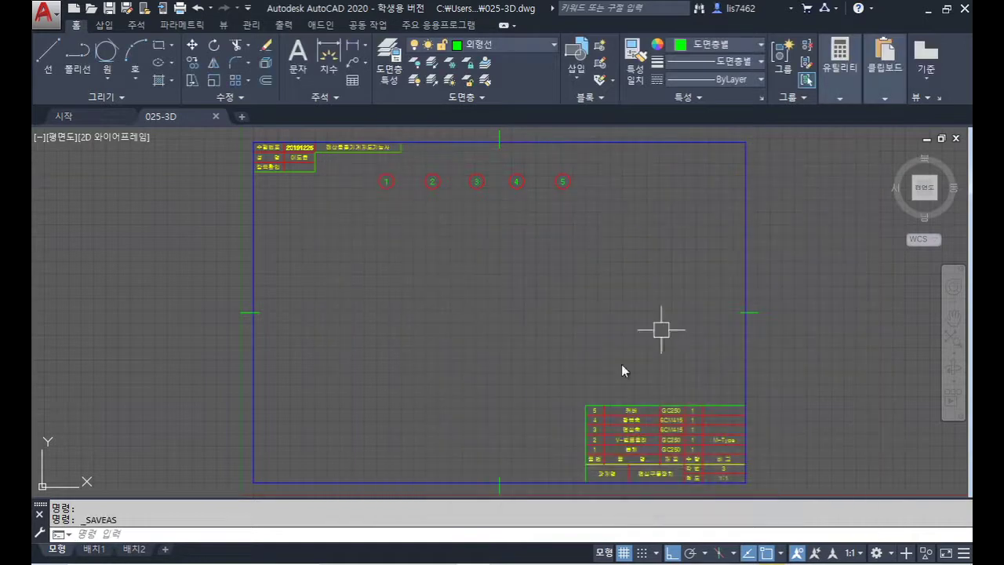
Step: Open 025-2D.dwg from the 025 folder and switch between the 025-3D and 025-2D tabs
{"action": "left_click", "coordinate": [44, 12]}
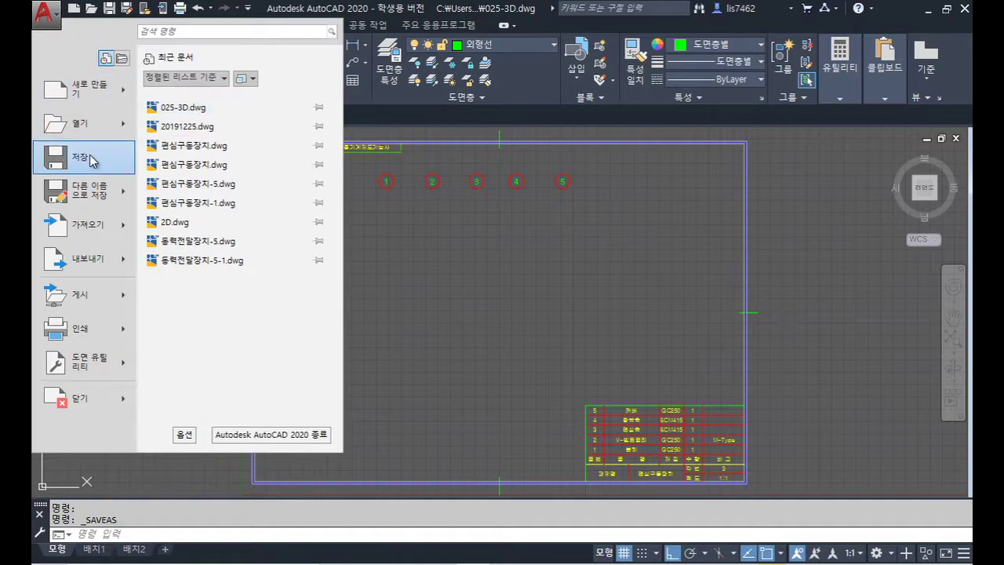
{"action": "left_click", "coordinate": [81, 127]}
{"action": "left_click", "coordinate": [576, 276]}
{"action": "left_click", "coordinate": [915, 521]}
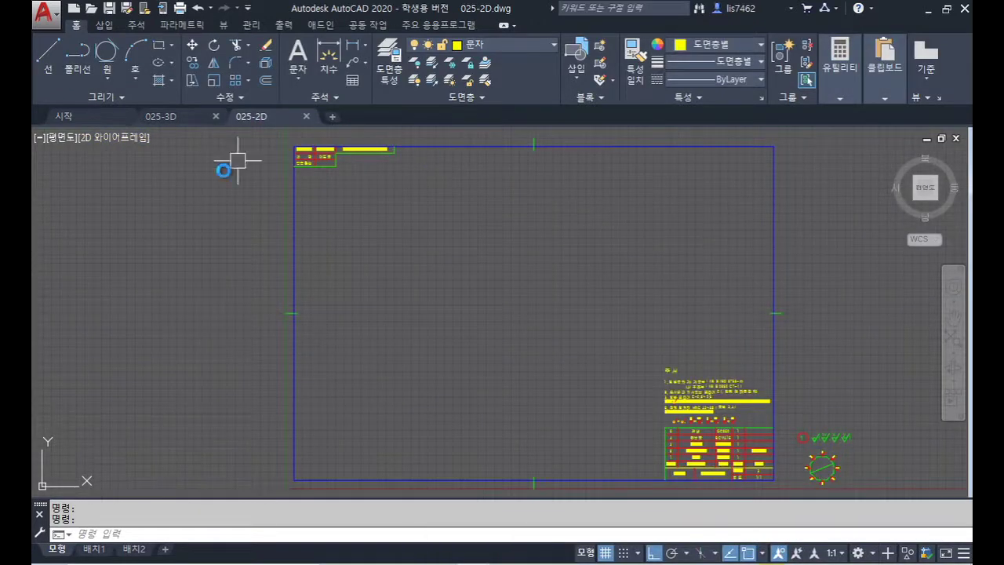
{"action": "left_click", "coordinate": [181, 116]}
{"action": "left_click", "coordinate": [251, 116]}
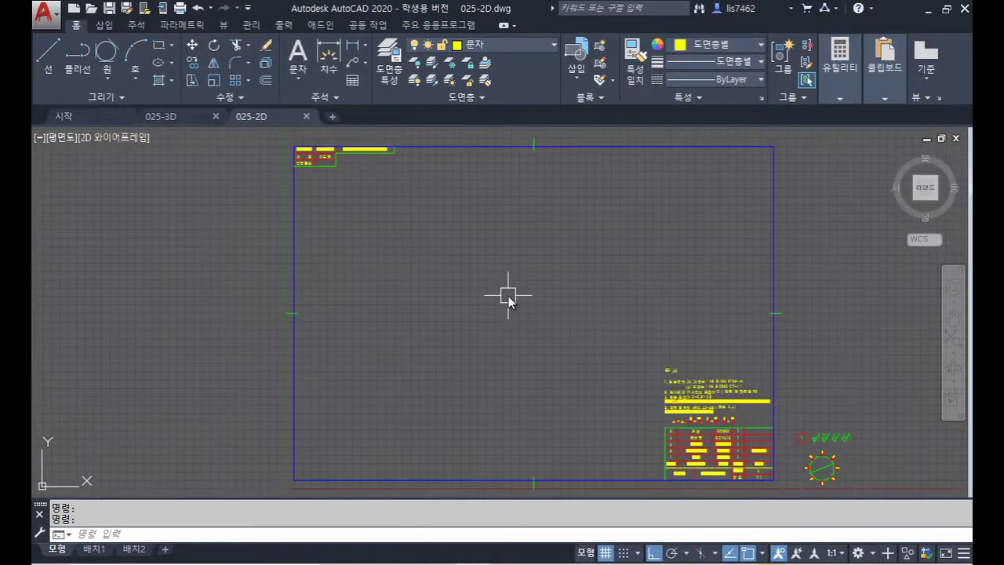